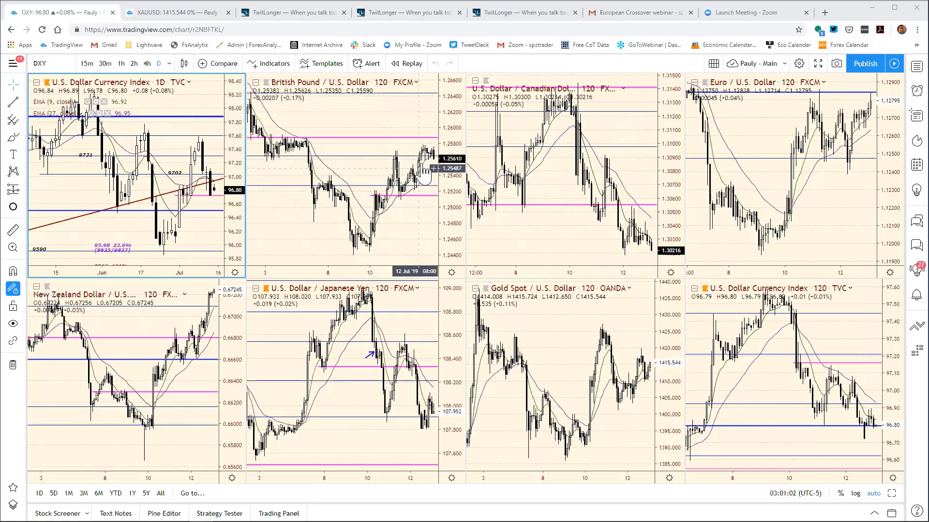
- Select the bottom-left NZDUSD pane as the active chart in the eight-chart layout
click(229, 302)
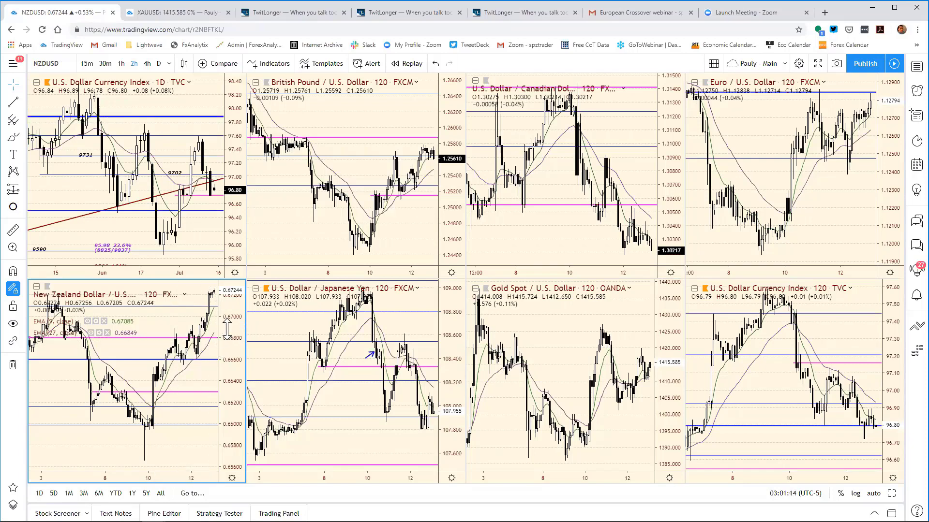
- Replace NZDUSD with AUDUSD in the active bottom-left pane
text(AUDUSD)
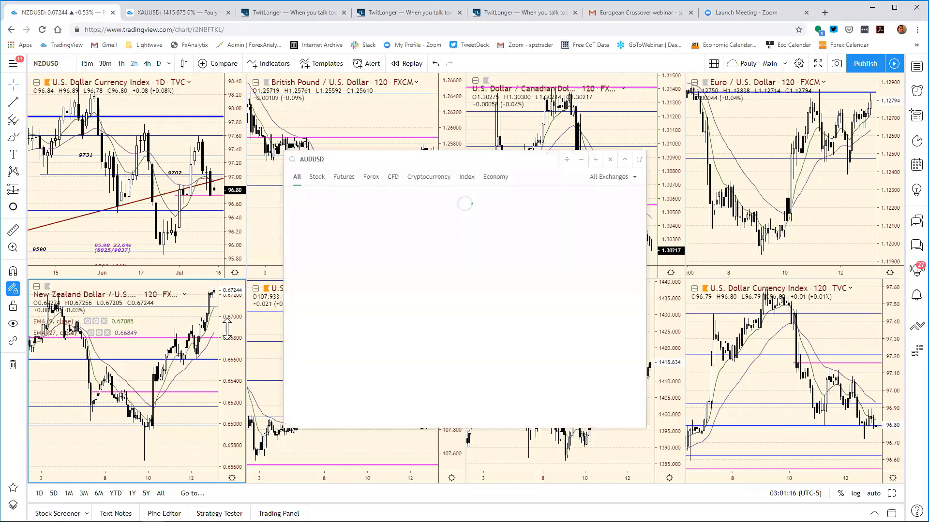
key(Return)
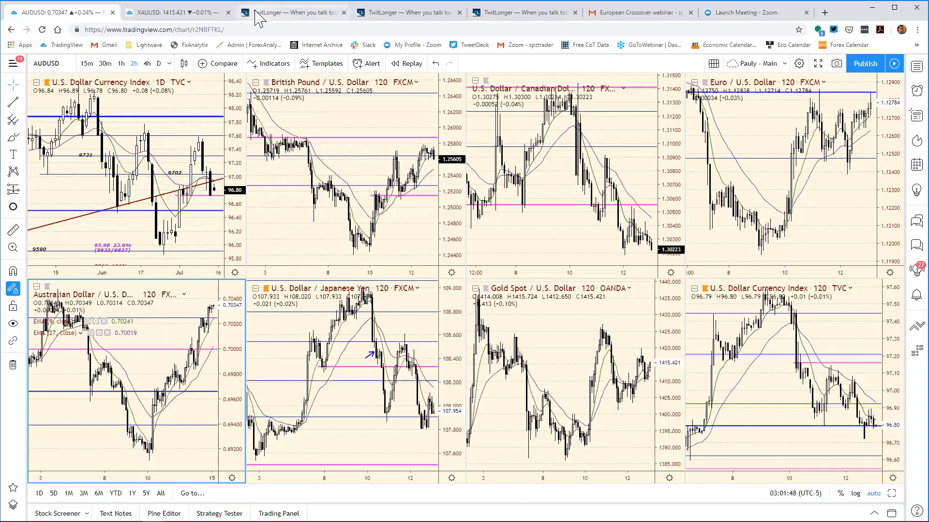
- Switch to the Reuters 'MORNING BID EUROPE' TwitLonger tab and scroll through the article
click(293, 18)
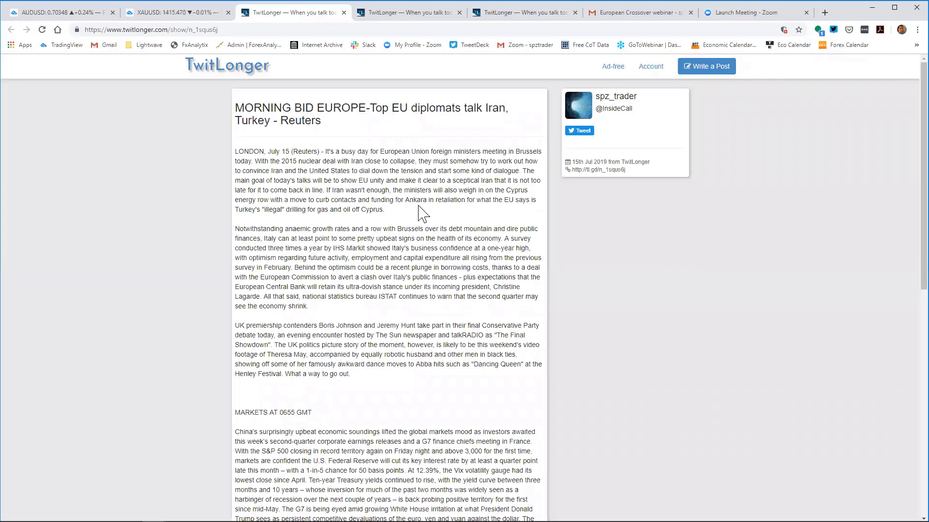
scroll(421, 213, down, 2)
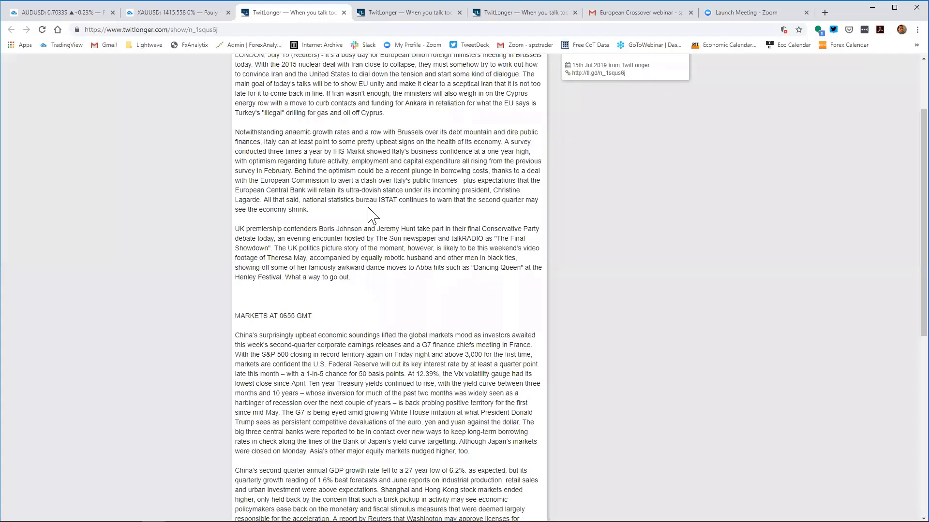
scroll(363, 196, down, 1)
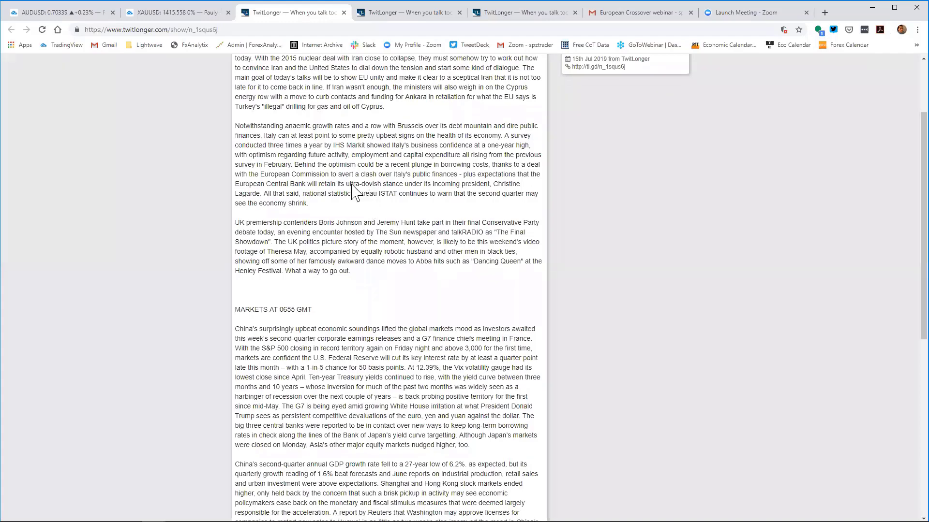
scroll(291, 164, down, 2)
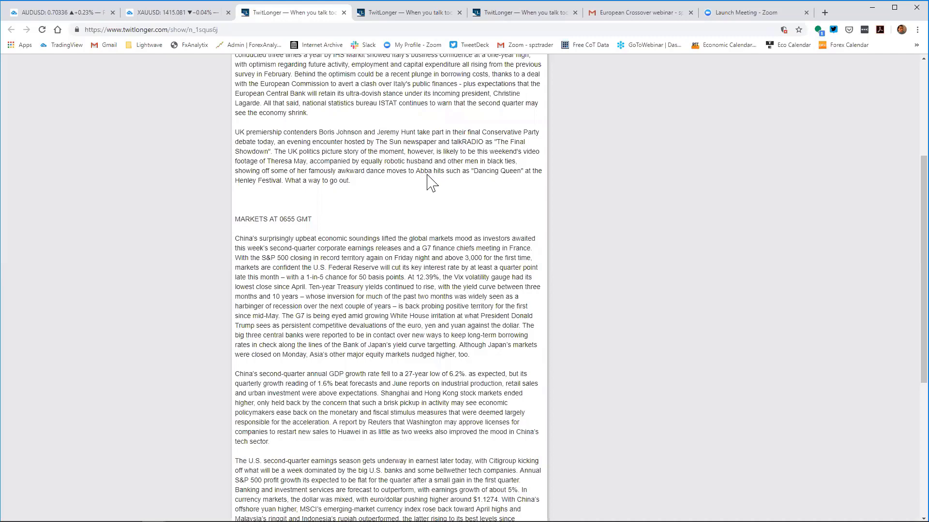
scroll(389, 172, down, 1)
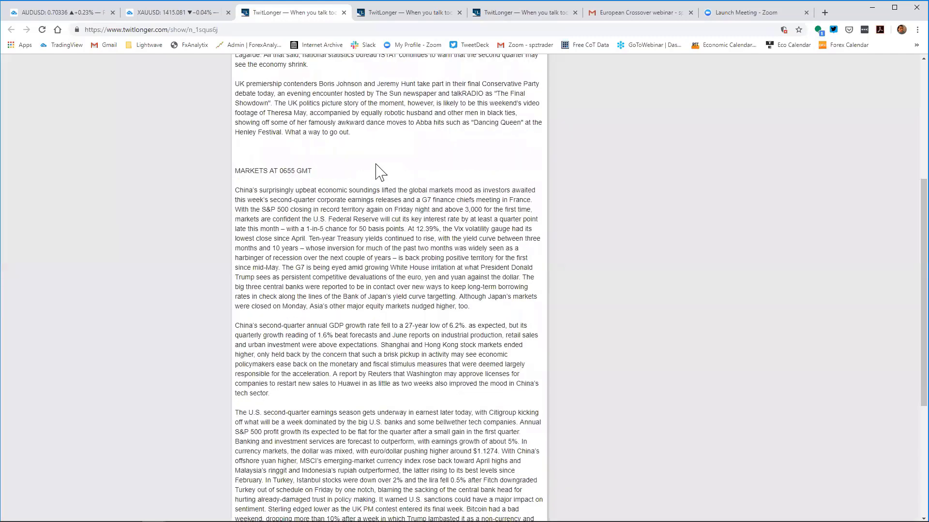
scroll(325, 152, down, 2)
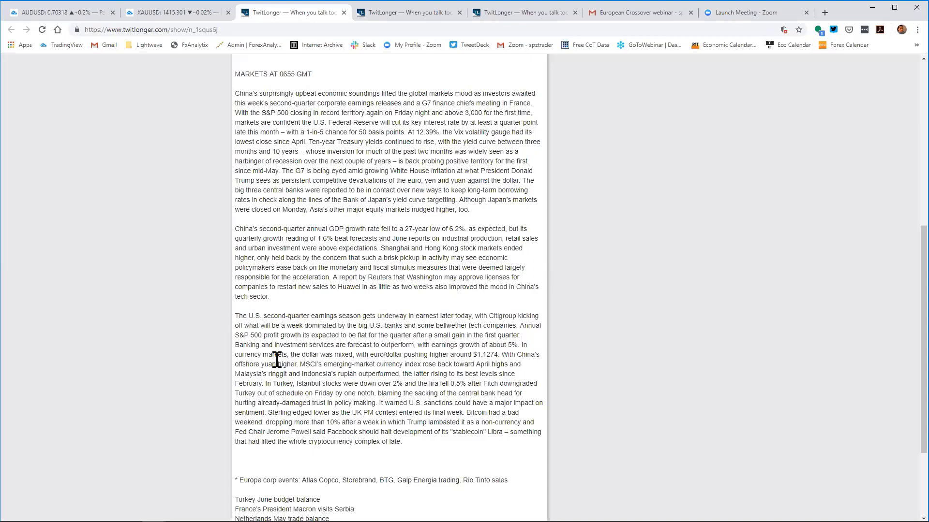
click(343, 12)
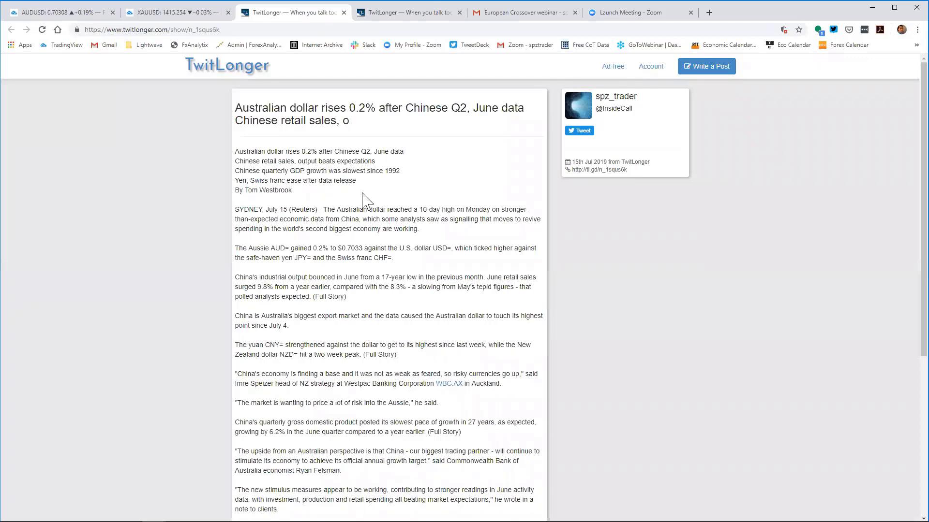
- Close the Australian dollar article tab, then the Italy business outlook tab
click(344, 13)
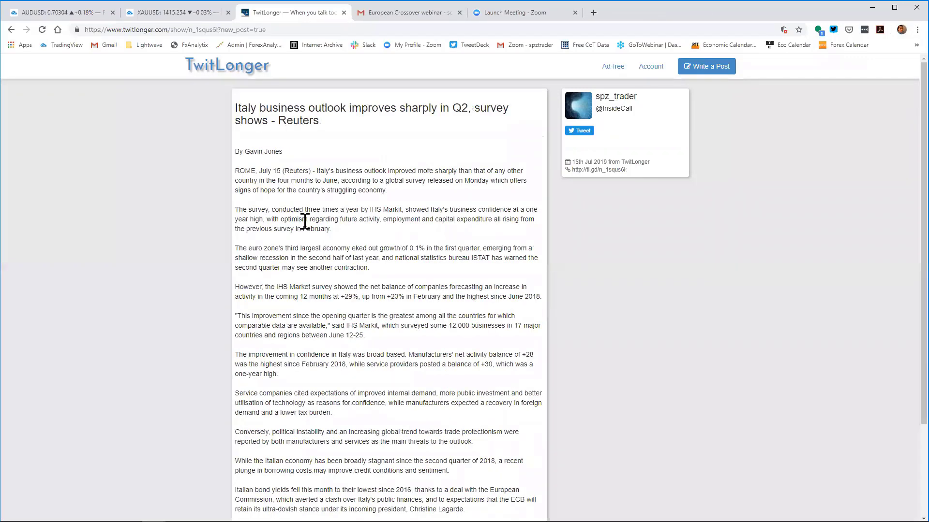
scroll(315, 219, down, 2)
scroll(322, 223, up, 2)
click(343, 12)
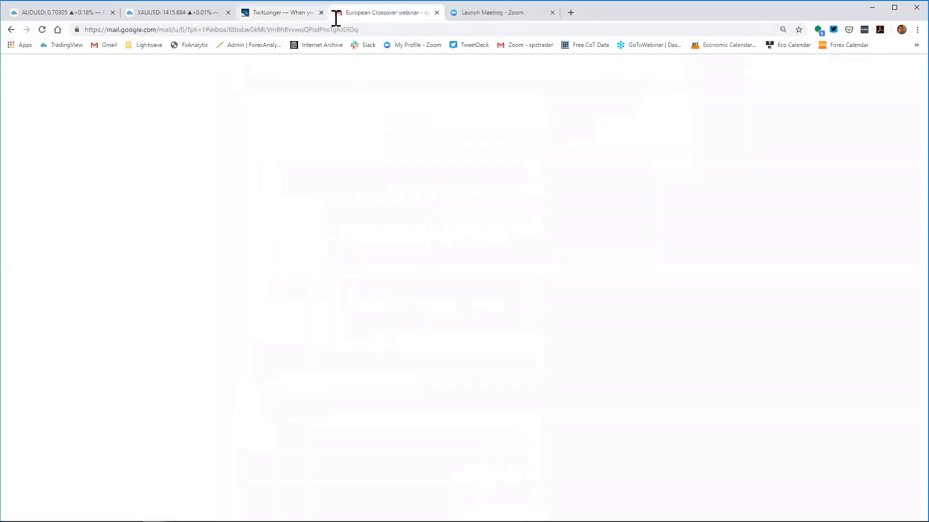
- Return to the TradingView tab, then switch over to the Excel support/resistance bias chart
click(89, 15)
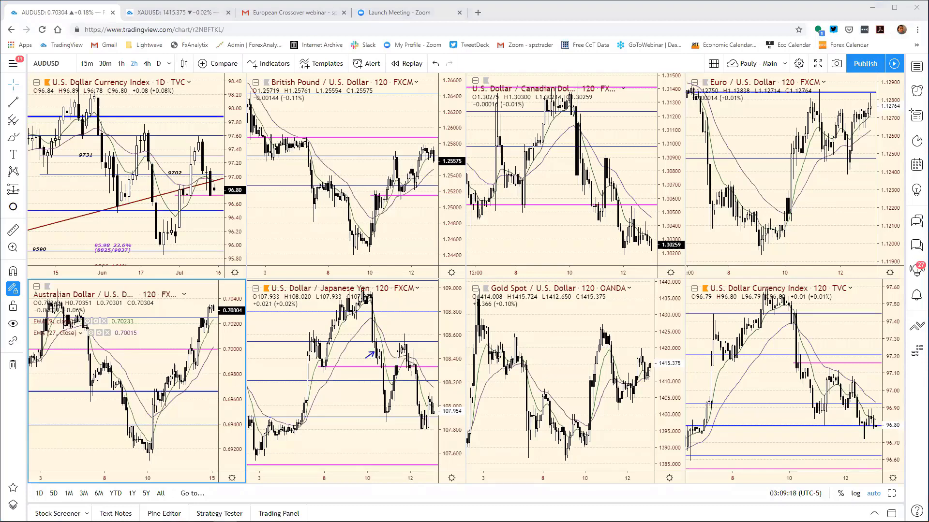
key(alt+Tab)
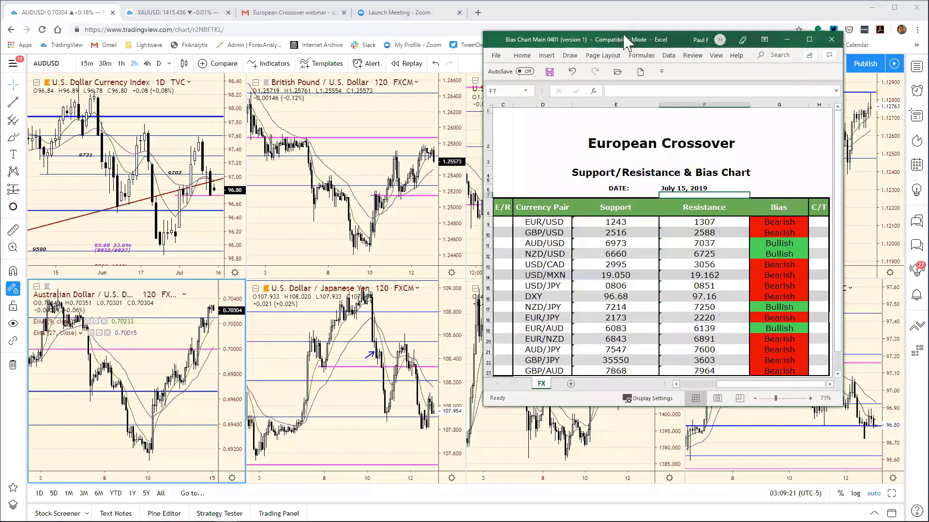
- Load EURUSD into the top-left daily chart in place of the Dollar Index
click(233, 101)
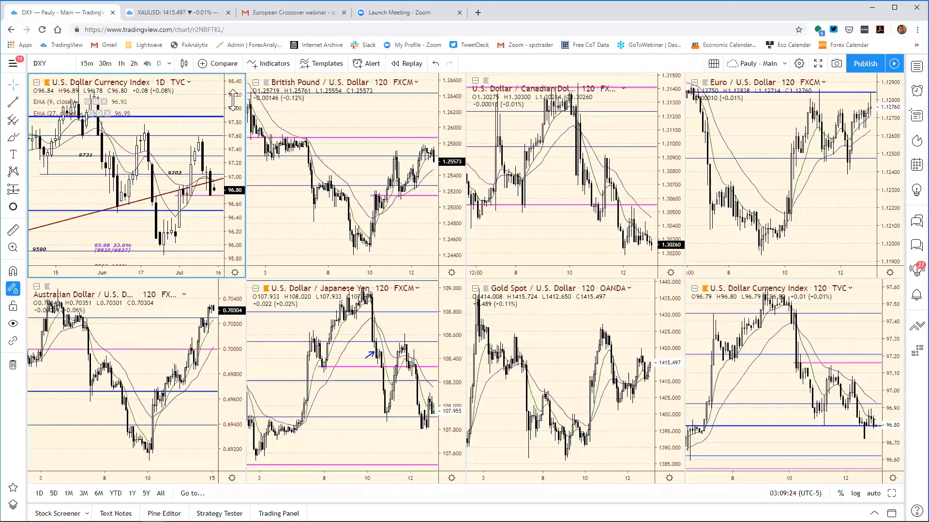
text(EU)
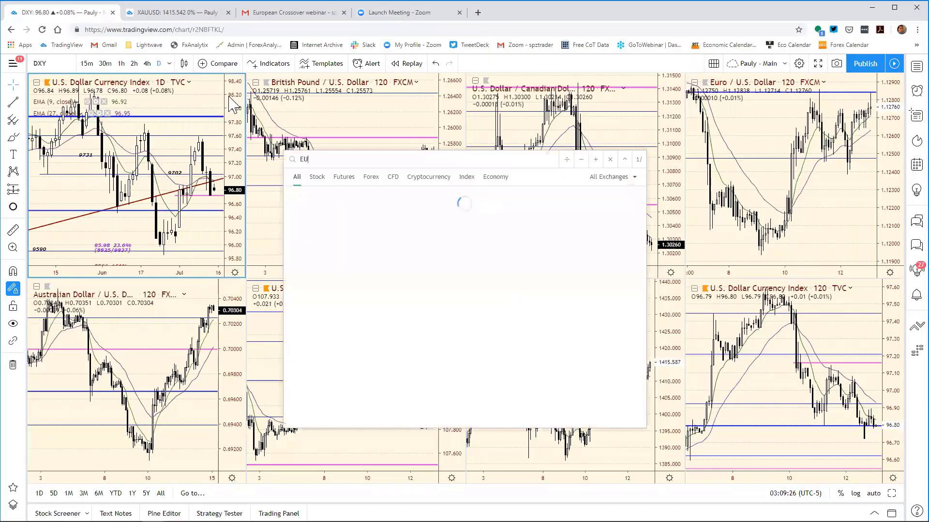
text(RUSD)
key(Return)
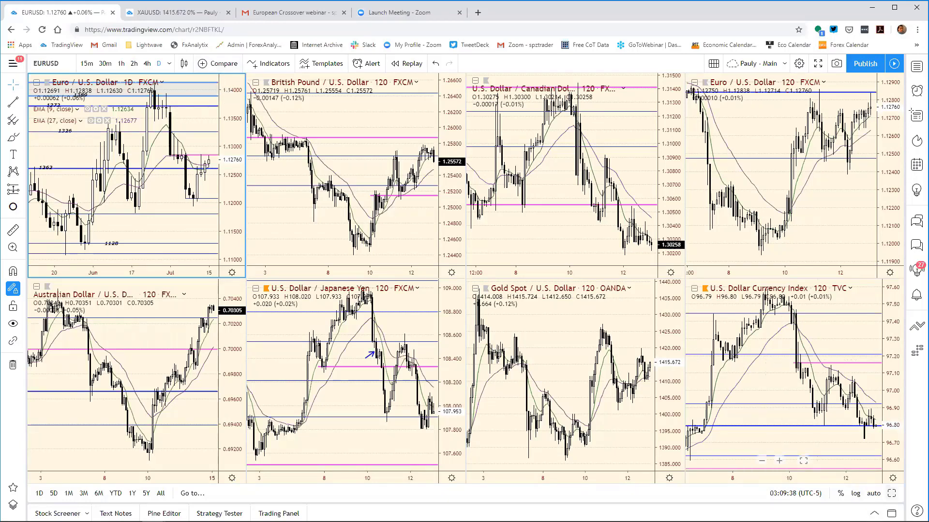
- Maximize the EURUSD daily chart, reset and zoom to review its levels, then restore the grid
key(alt+Return)
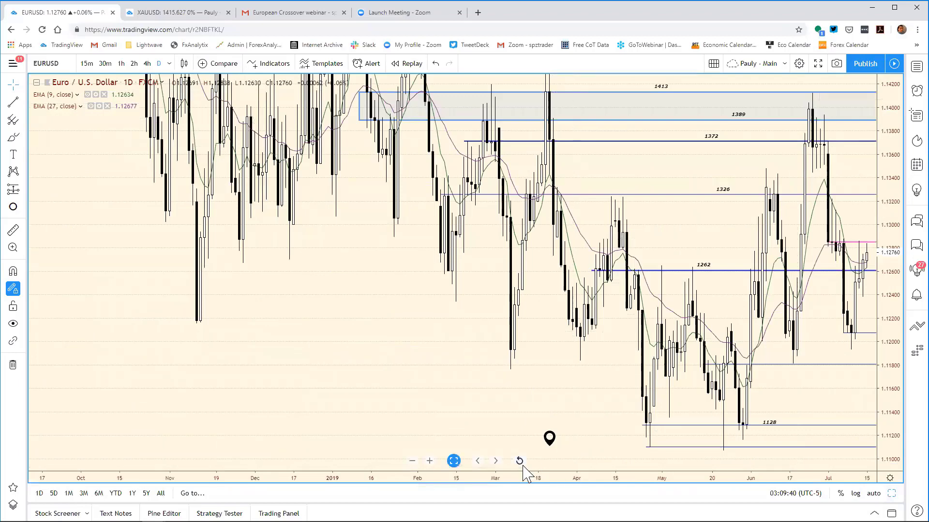
click(520, 461)
scroll(397, 468, up, 3)
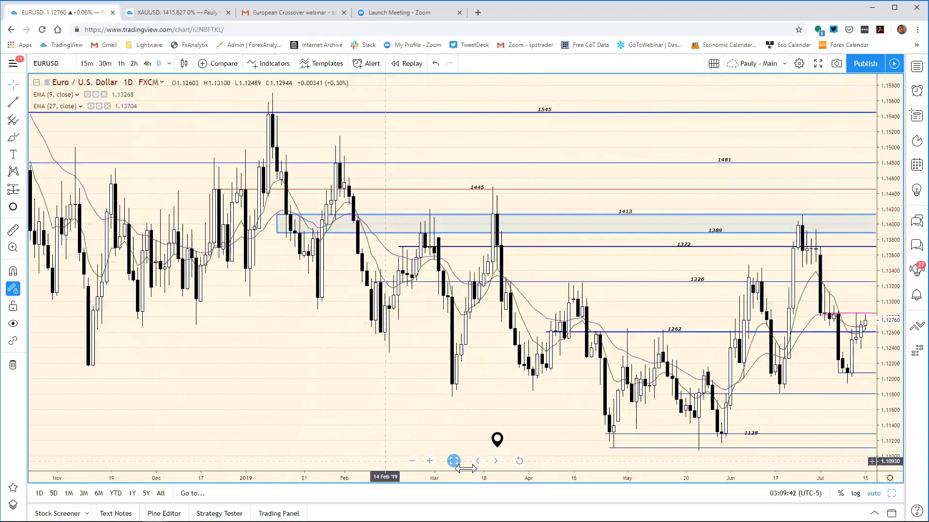
scroll(430, 475, up, 2)
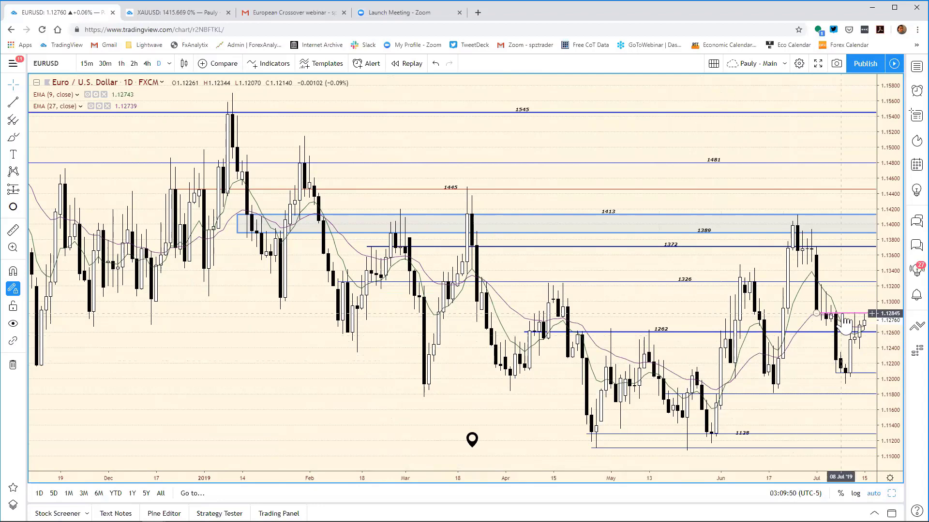
mouse_move(474, 441)
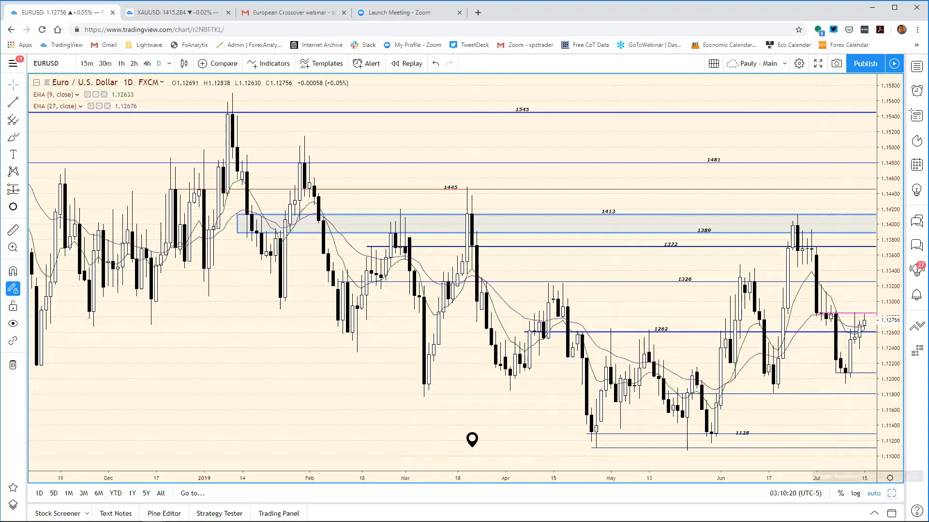
key(alt+Return)
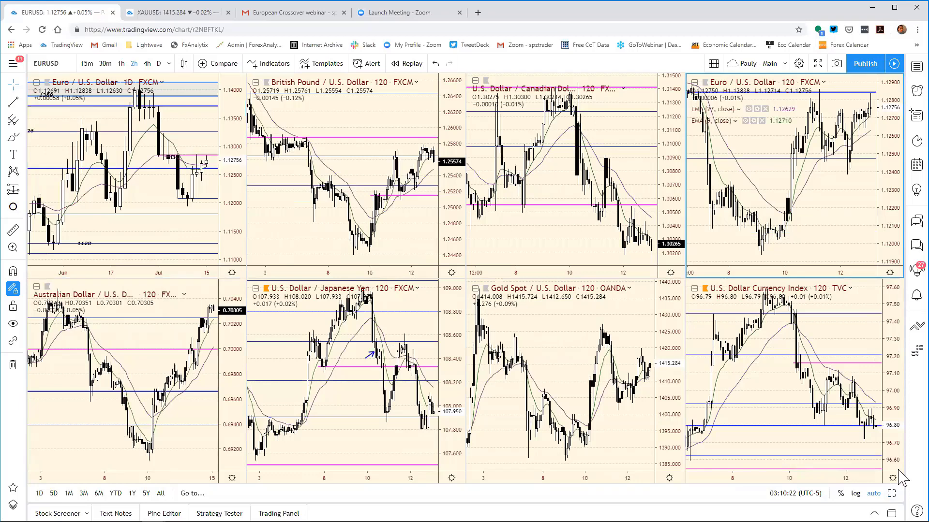
- Maximize the EURUSD 120-minute chart and slide the 1285 and 1324 level labels further right
key(alt+Return)
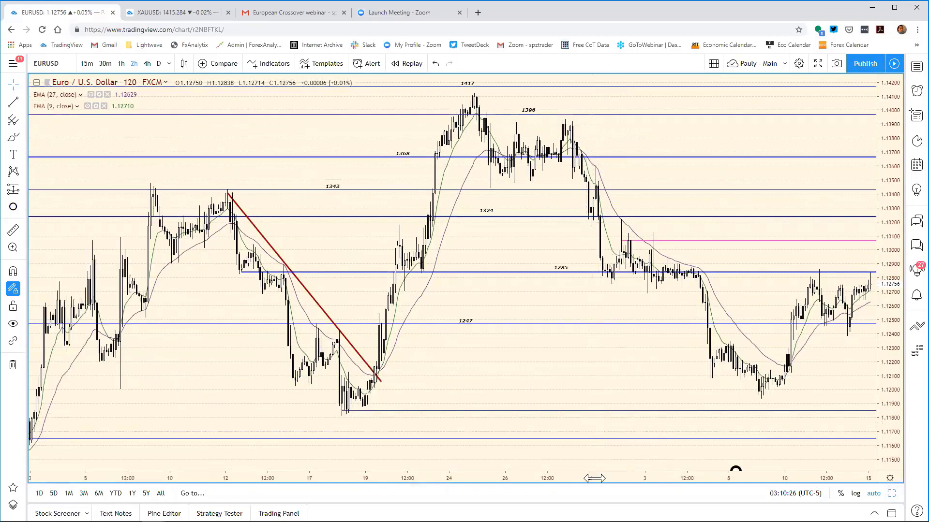
scroll(594, 476, up, 3)
scroll(594, 474, down, 1)
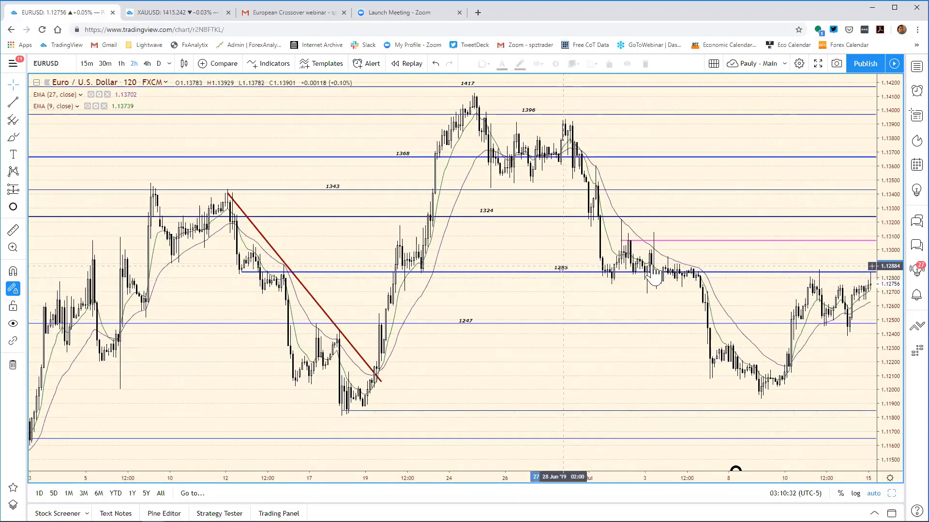
drag(564, 277, 747, 278)
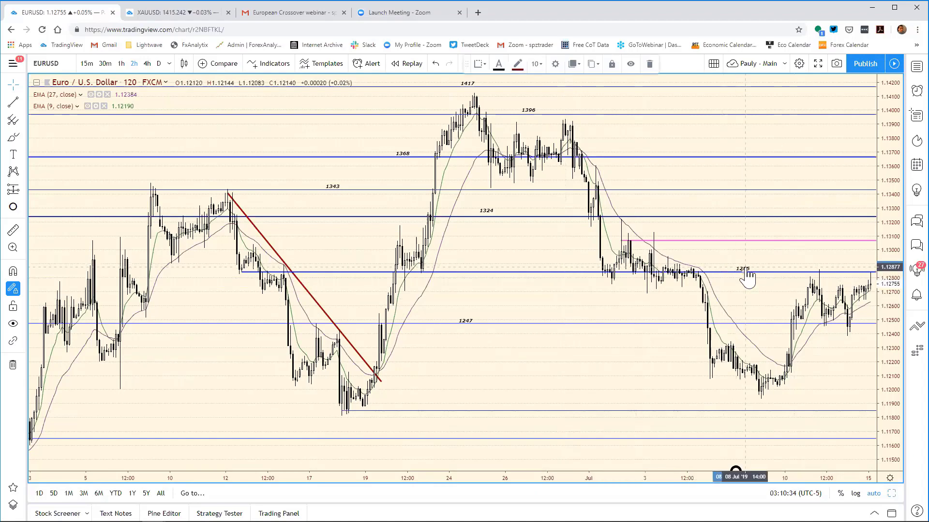
click(762, 250)
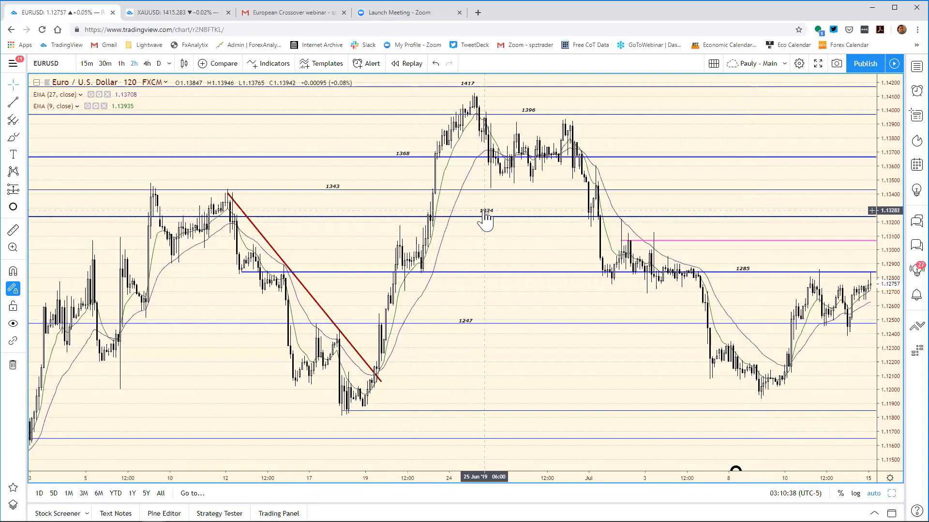
drag(485, 220, 702, 224)
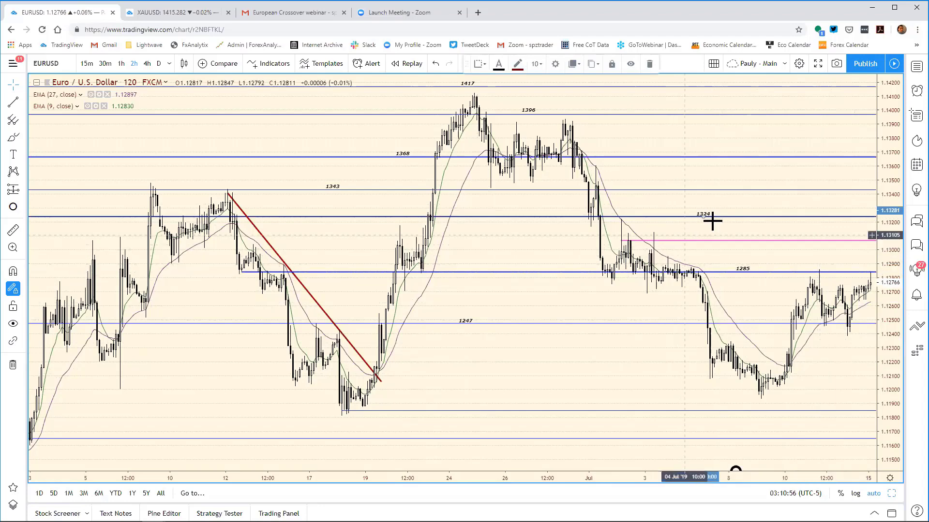
click(717, 245)
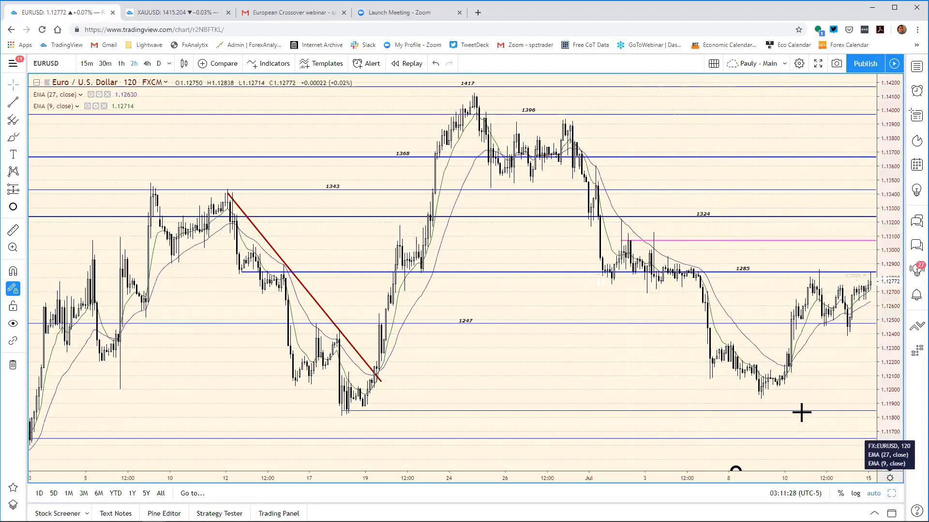
- Change the Excel EUR/USD resistance in cell F9 from 1307 to 1324
mouse_move(798, 520)
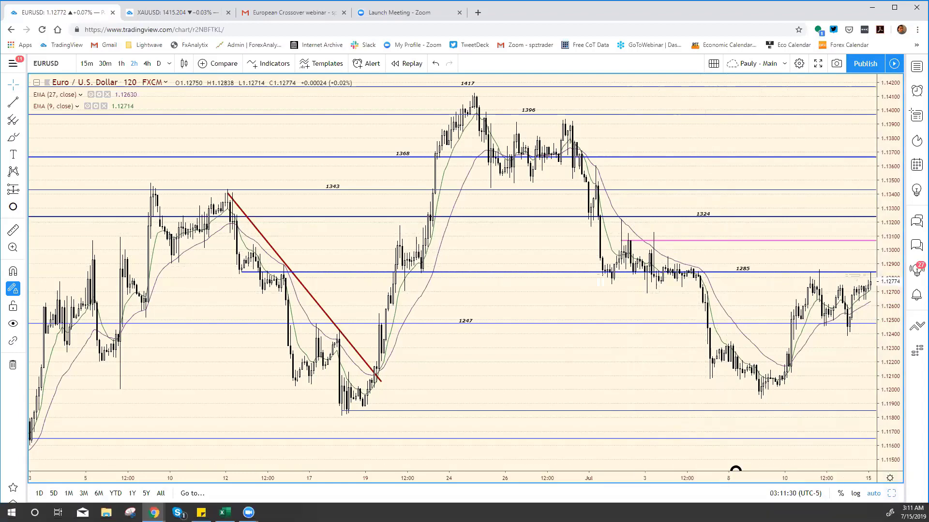
click(224, 513)
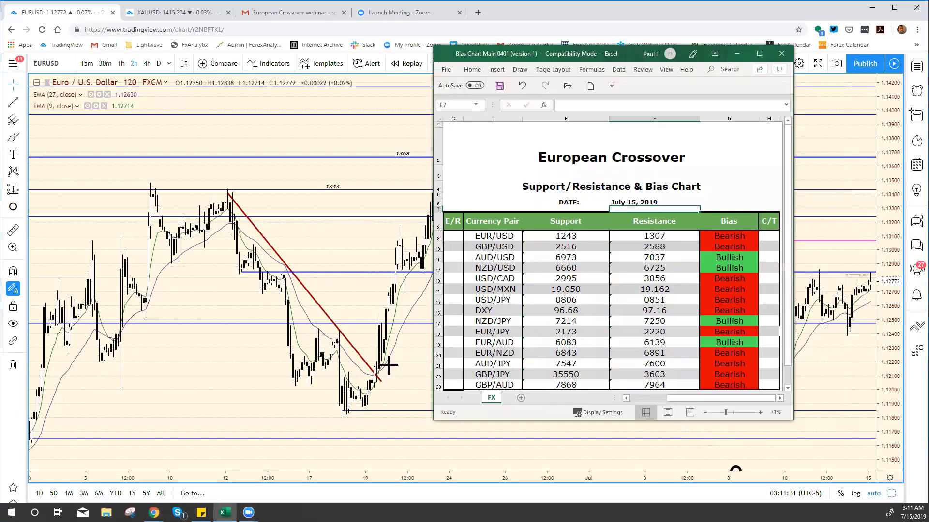
click(674, 237)
click(595, 105)
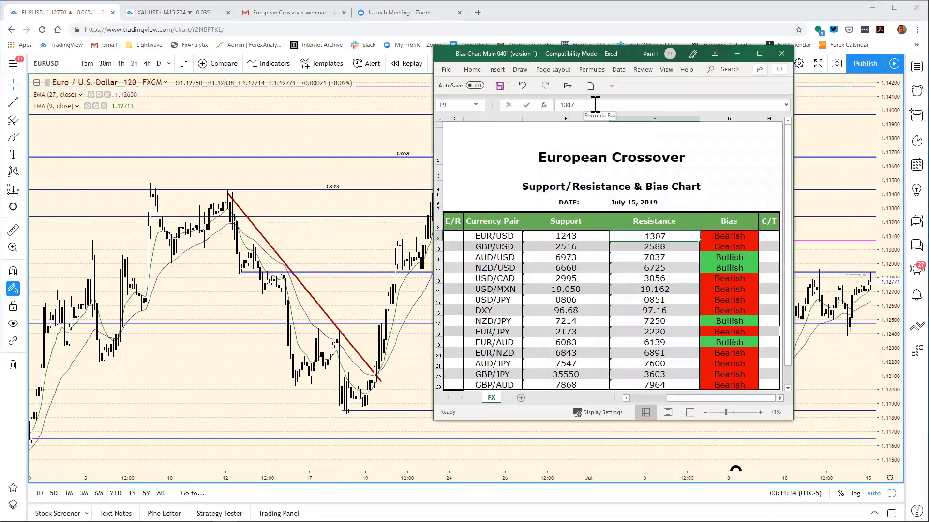
key(BackSpace)
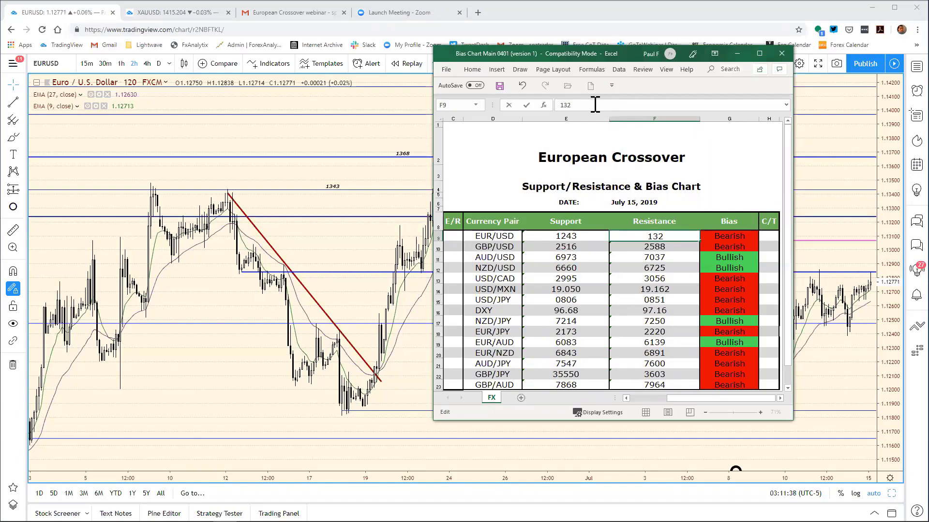
key(Return)
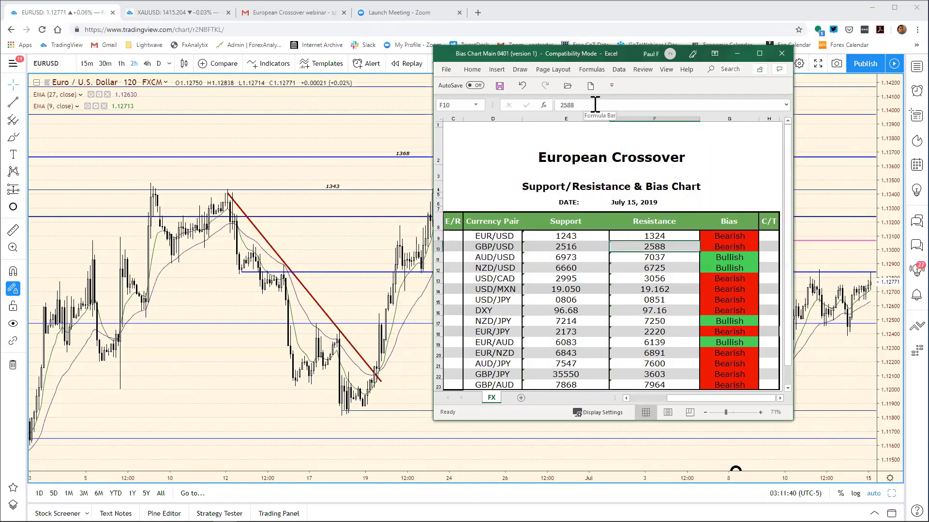
- Flip between the TradingView chart and the Excel bias chart, ending on TradingView
click(822, 145)
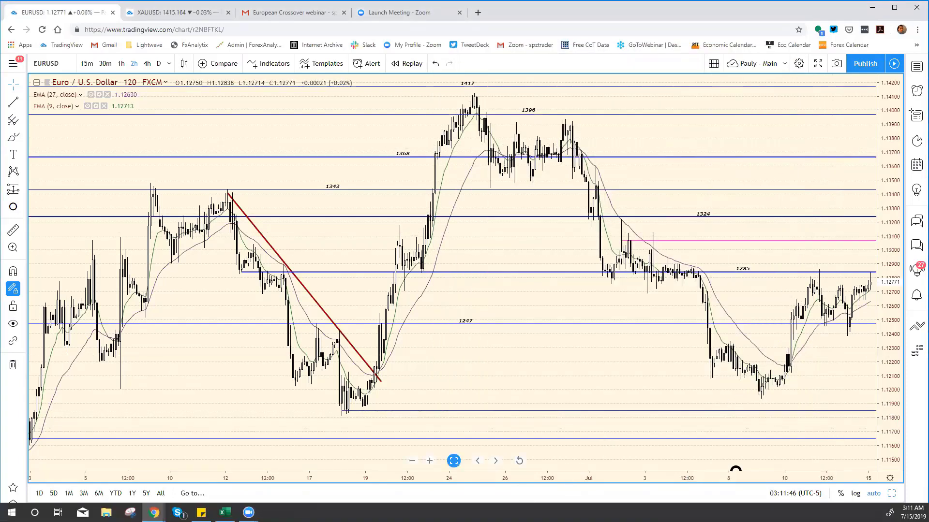
click(222, 516)
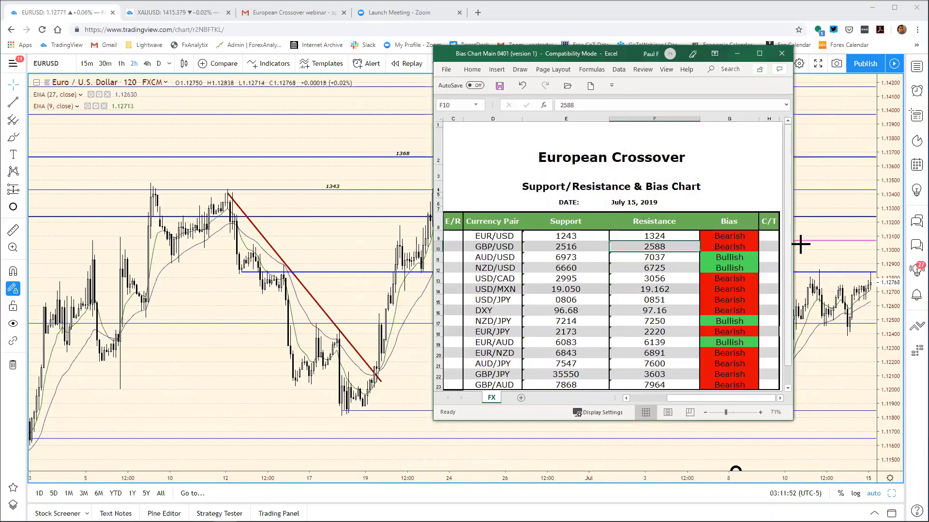
click(854, 257)
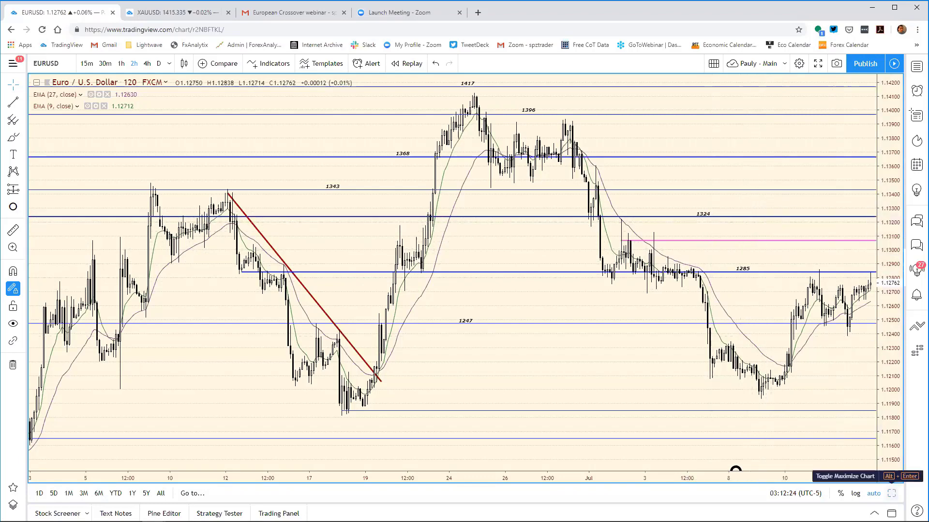
- Maximize the top-left daily EURUSD pane and begin a GBPUSD symbol search
click(891, 493)
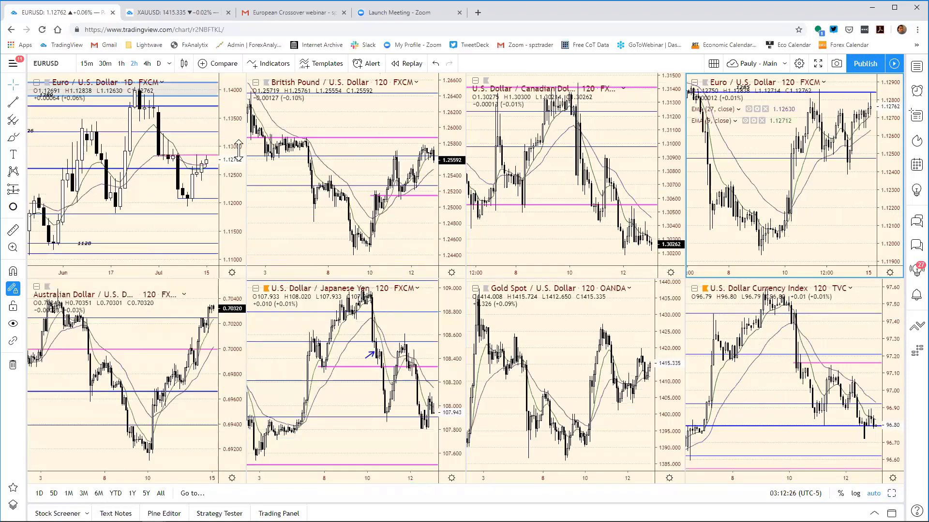
click(239, 153)
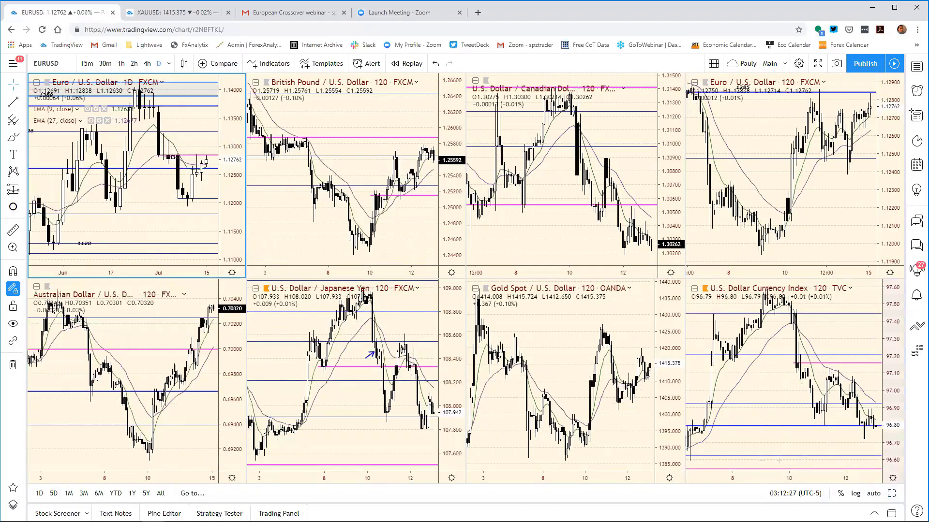
click(891, 493)
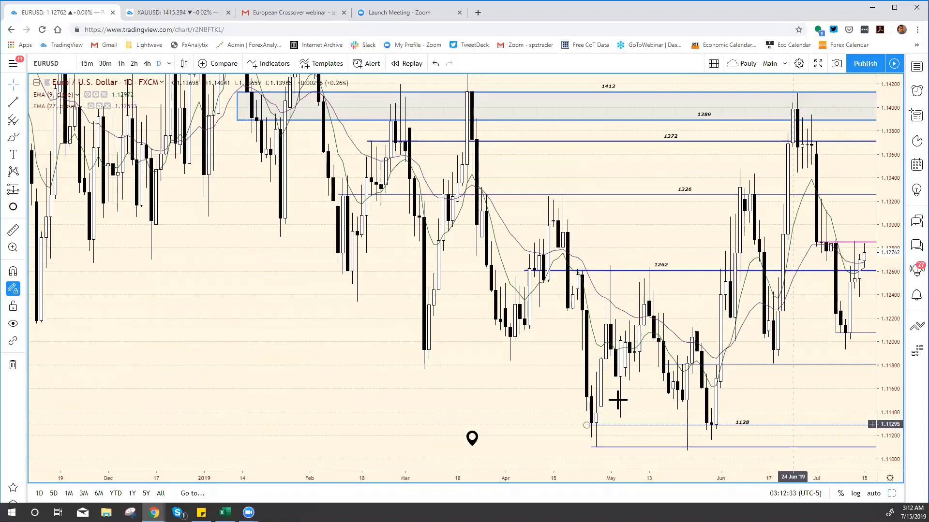
text(GBPUSD)
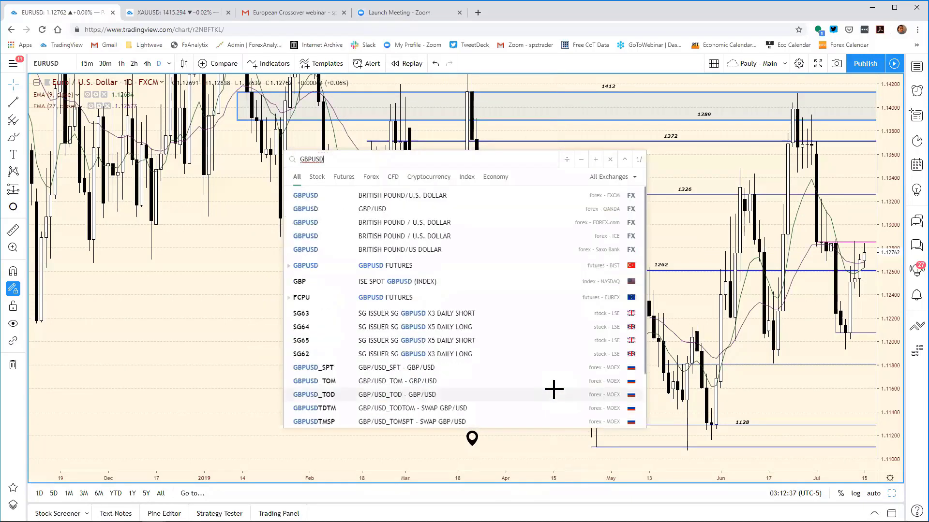
- Load GBPUSD into the daily chart and read its note pin and levels from 3340 to 2457
key(Return)
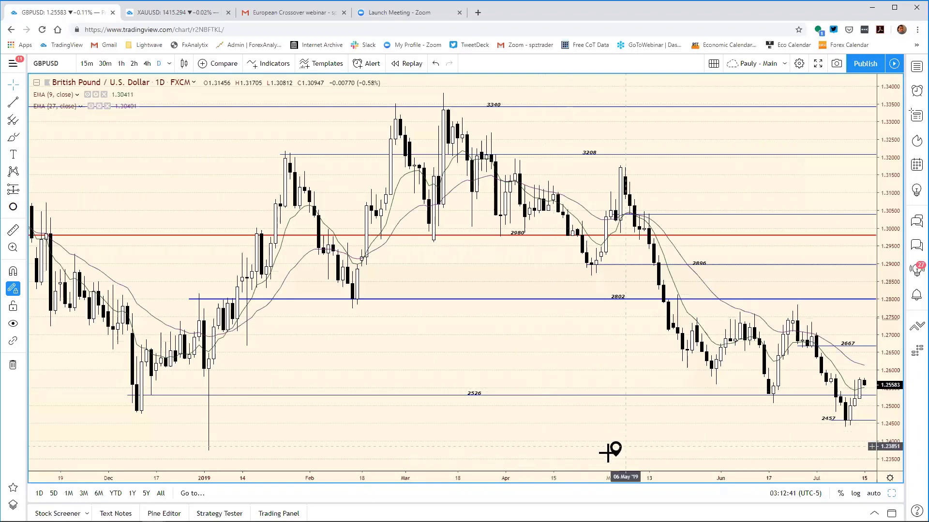
mouse_move(616, 449)
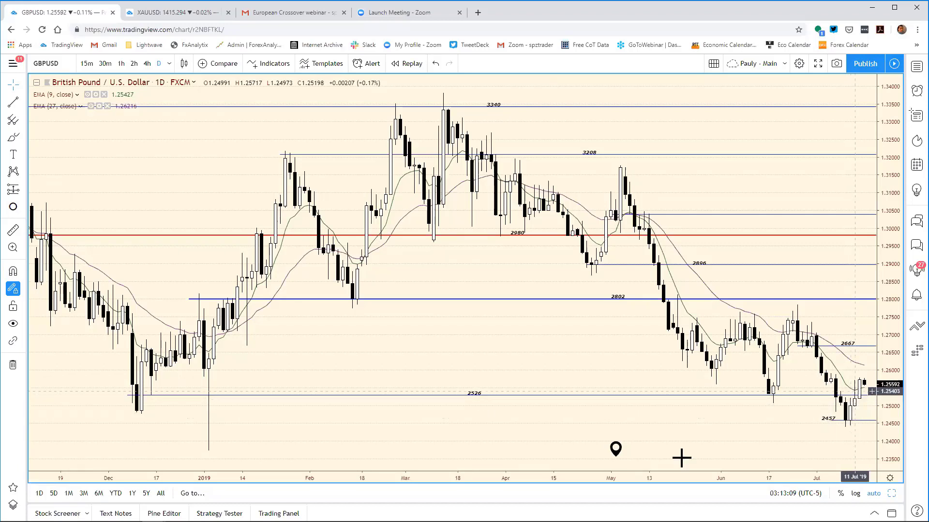
mouse_move(617, 449)
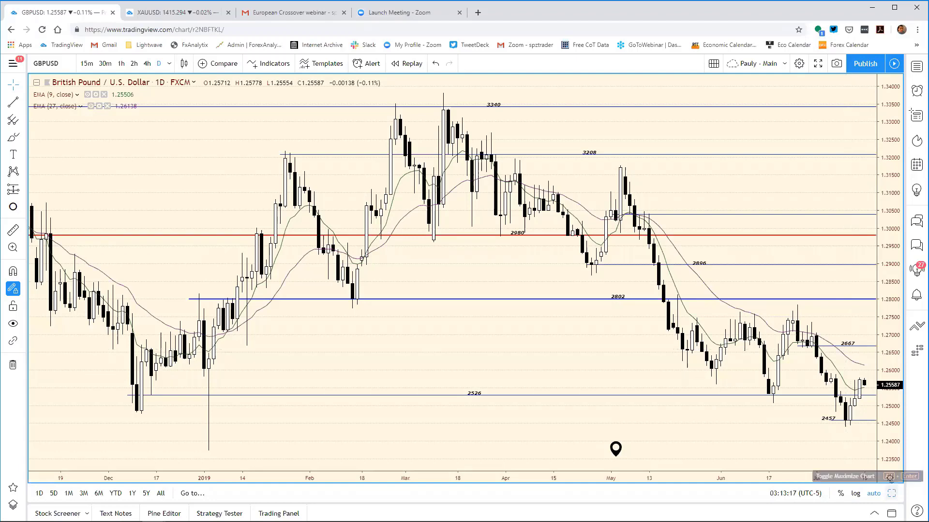
- Restore the eight-chart layout and maximize the 2-hour GBPUSD chart
click(891, 493)
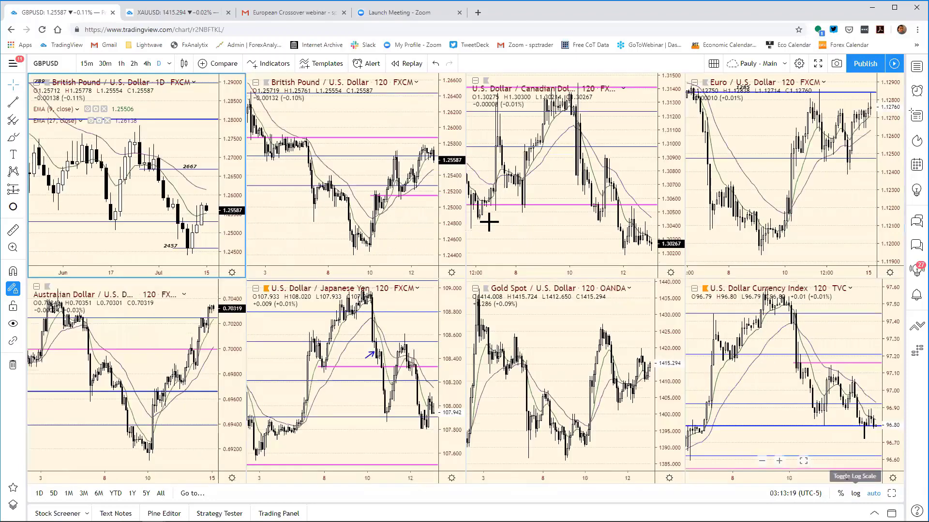
click(455, 188)
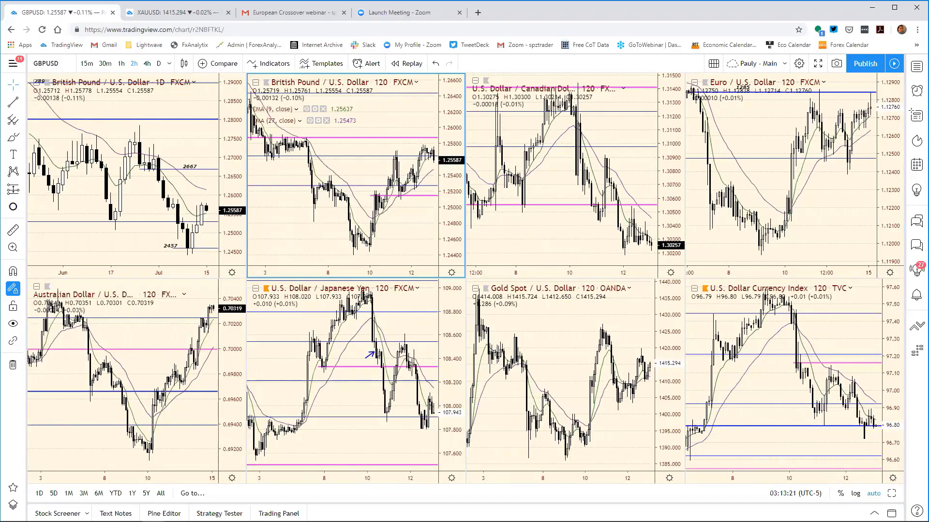
click(891, 493)
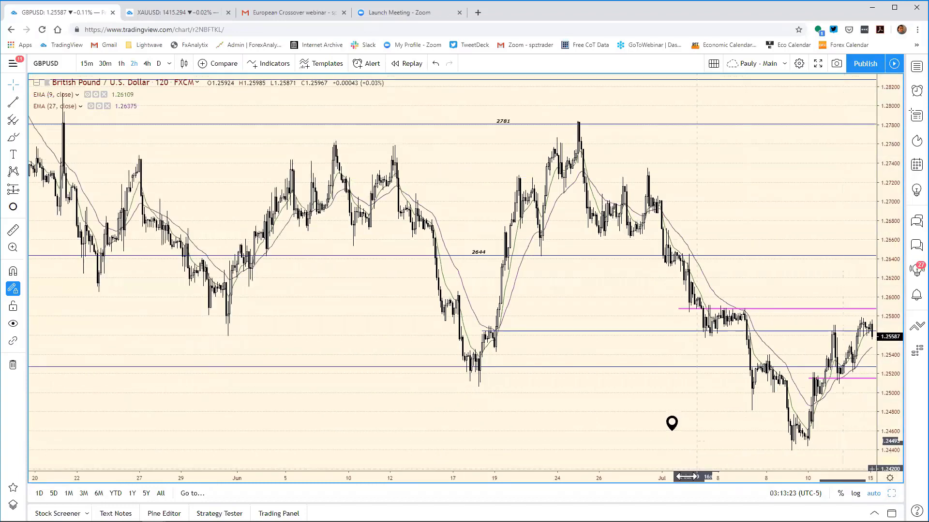
scroll(682, 478, up, 3)
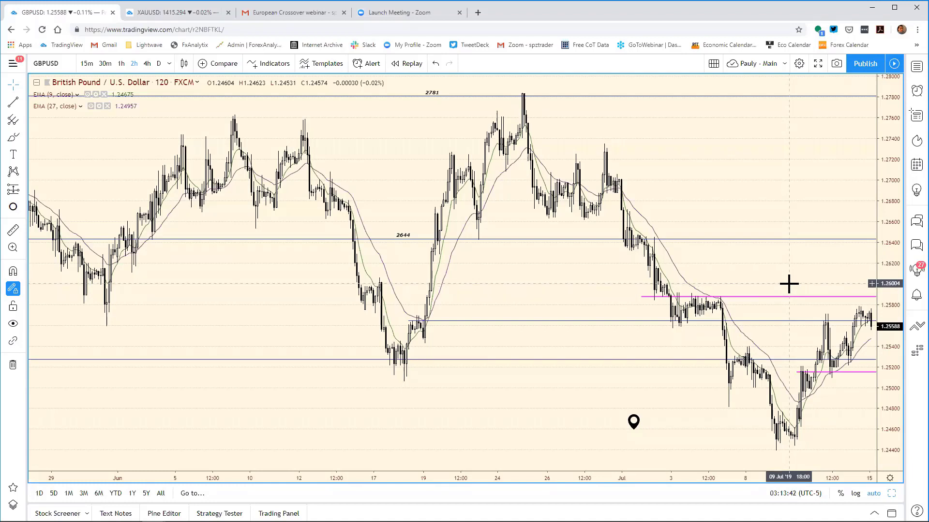
- Raise the upper magenta level to 1.26000, then bring the Excel bias chart forward
click(745, 297)
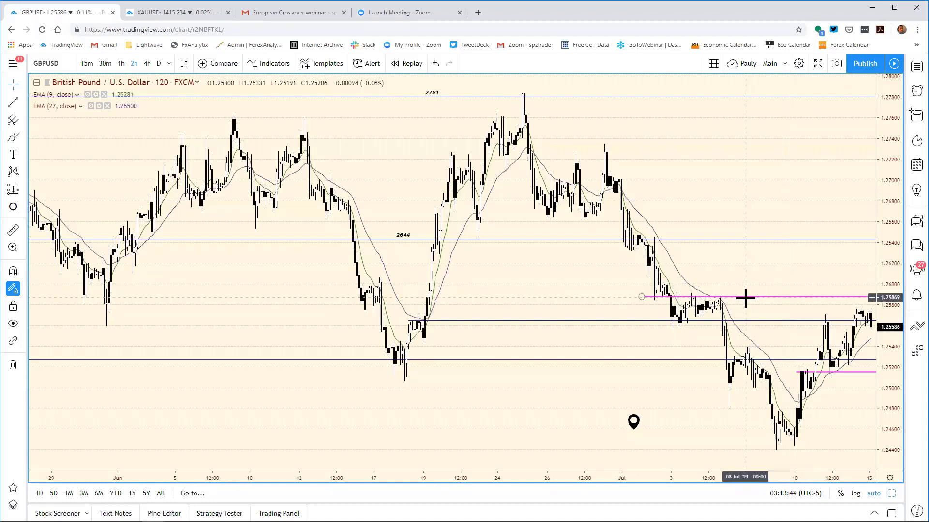
drag(744, 296, 744, 285)
click(555, 442)
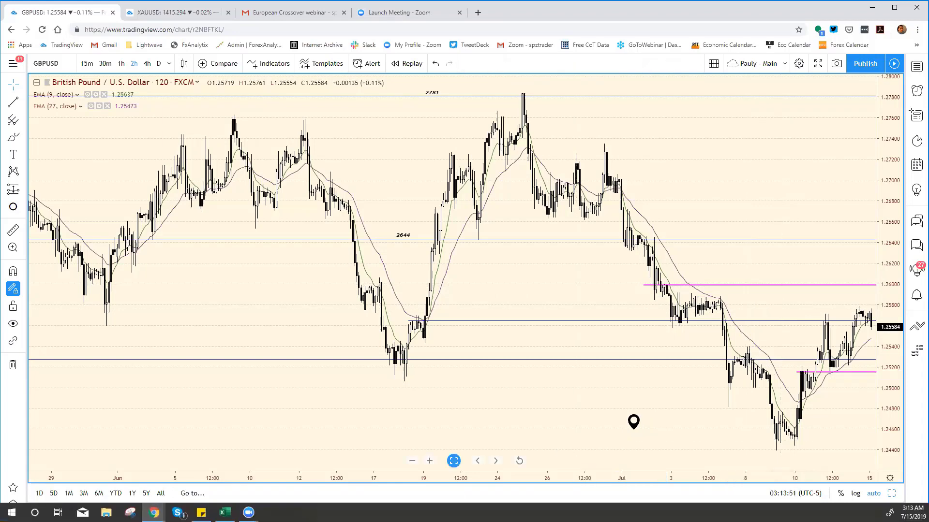
click(225, 513)
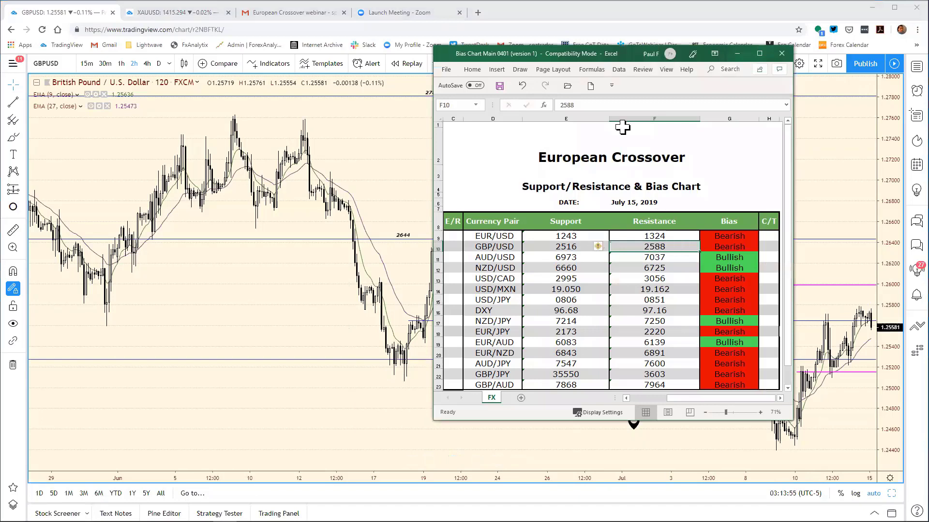
- Enter 2600 as the GBP/USD resistance in the bias chart
click(585, 105)
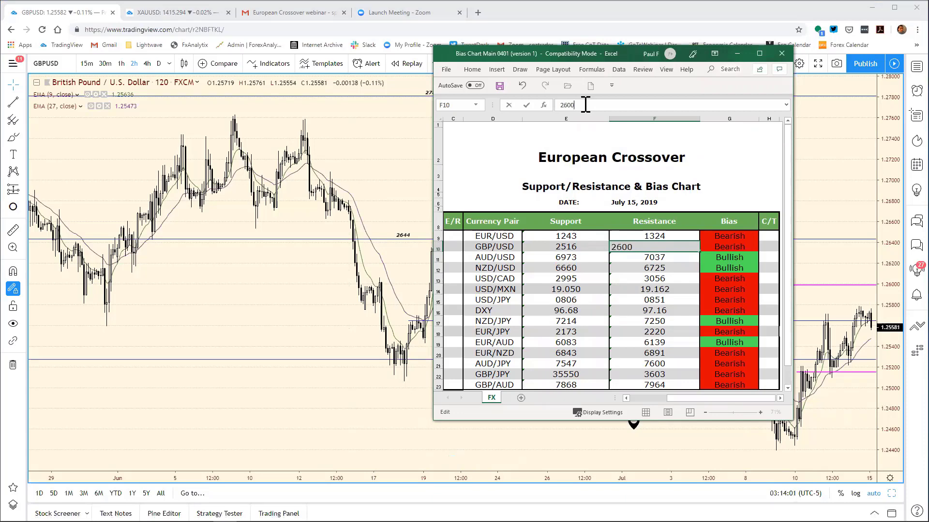
text(2600)
key(Return)
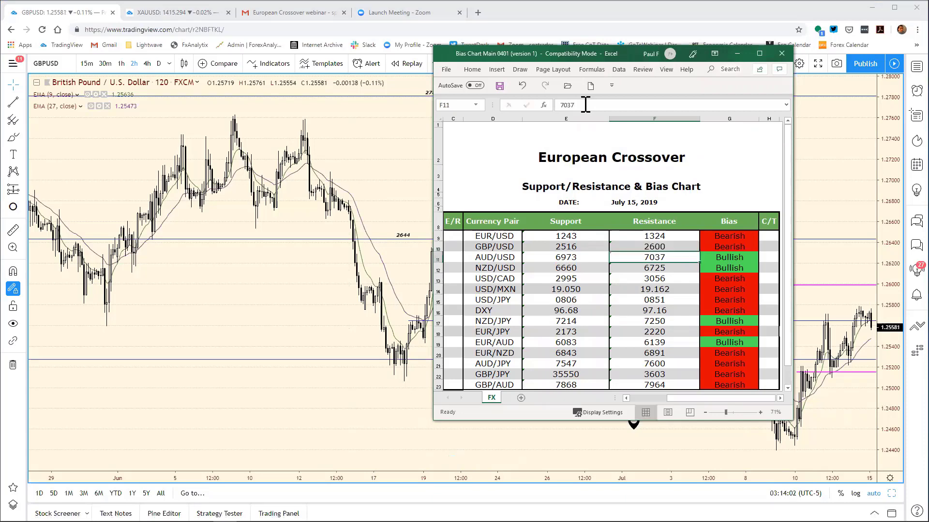
click(811, 196)
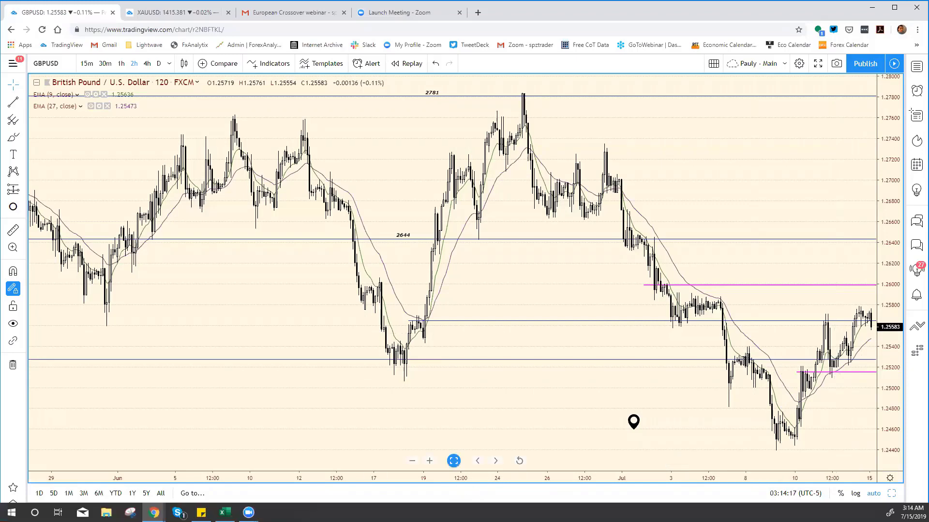
- Change the GBP/USD support from 2516 to 2514 and save the workbook
click(224, 513)
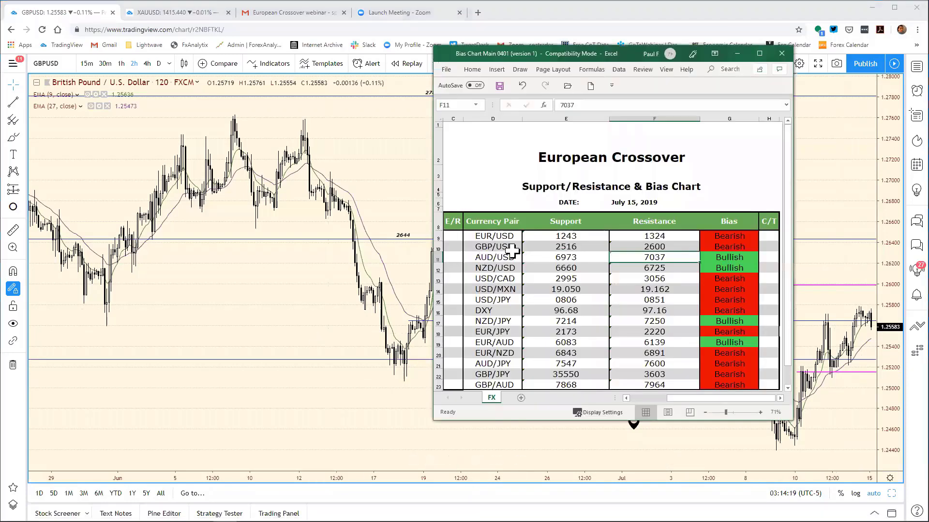
click(574, 248)
click(583, 104)
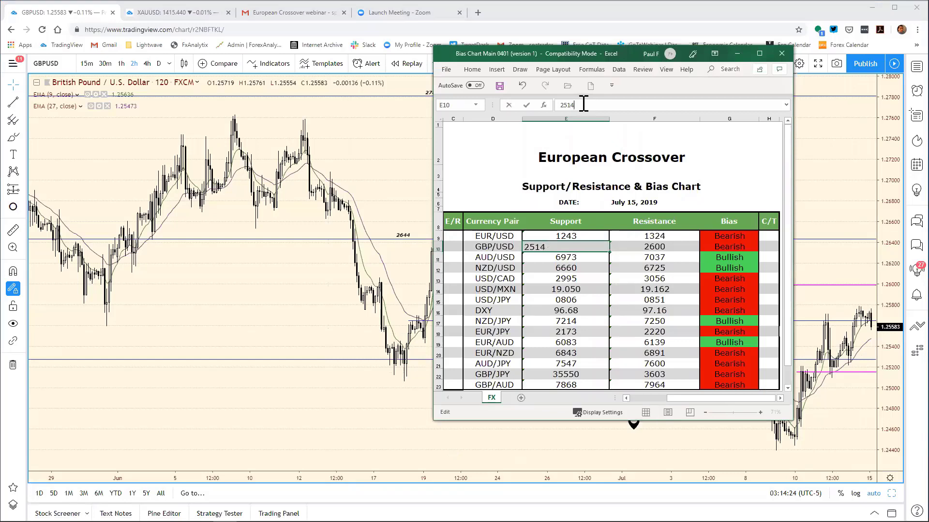
key(Return)
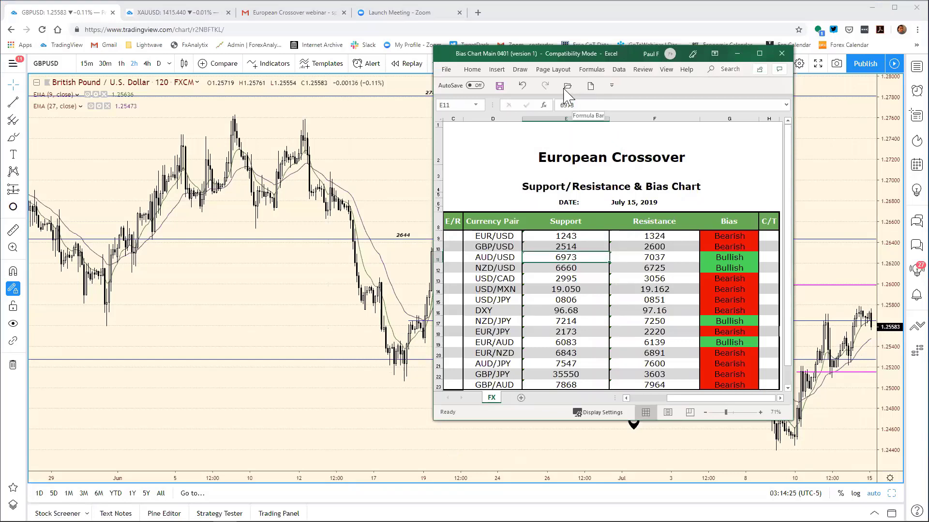
click(446, 69)
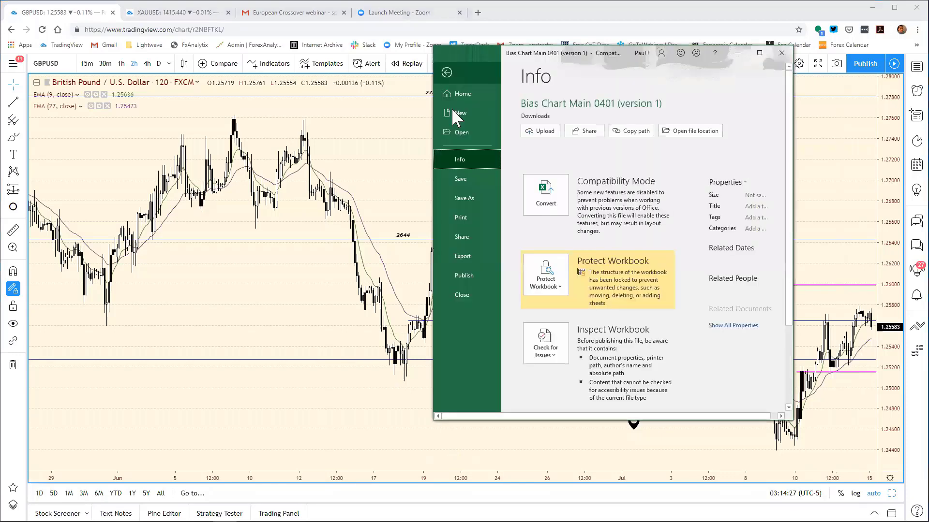
click(461, 179)
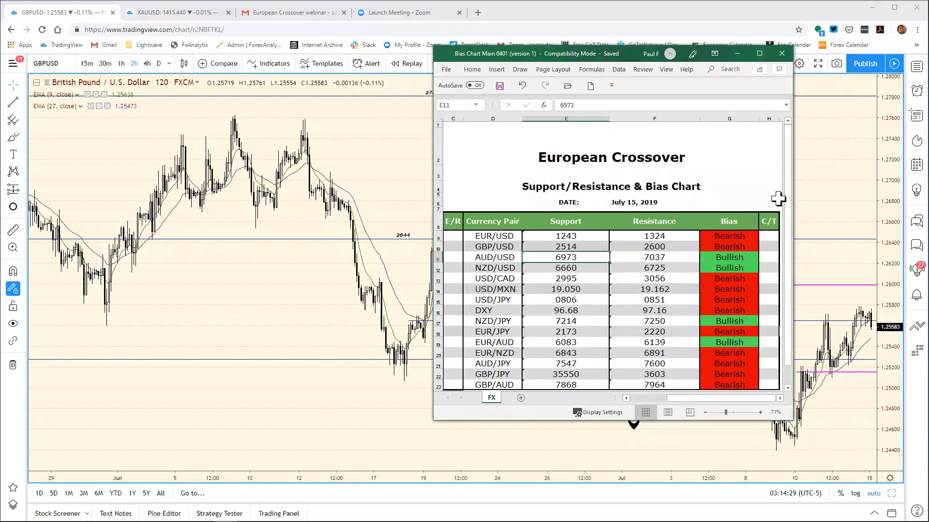
- Cancel the accidental symbol search, restore the eight-chart grid and activate the GBPUSD daily pane
click(830, 166)
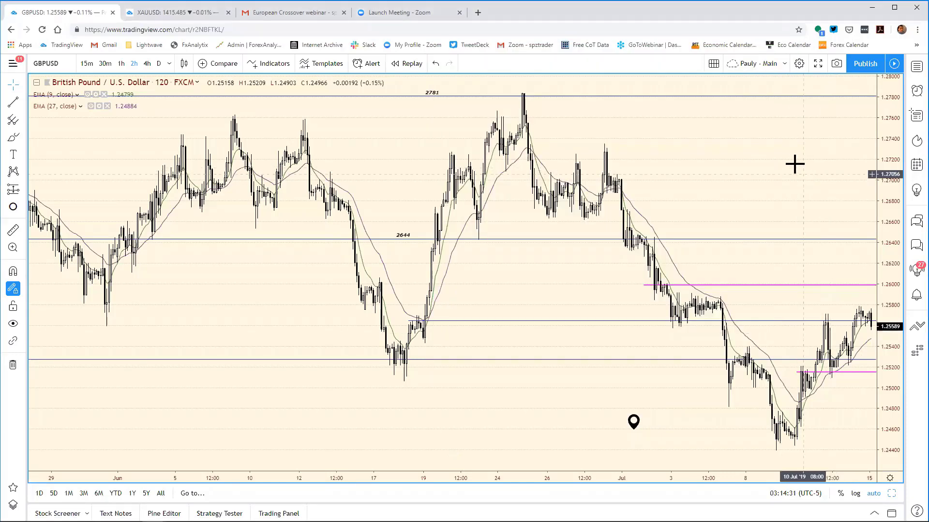
text(A)
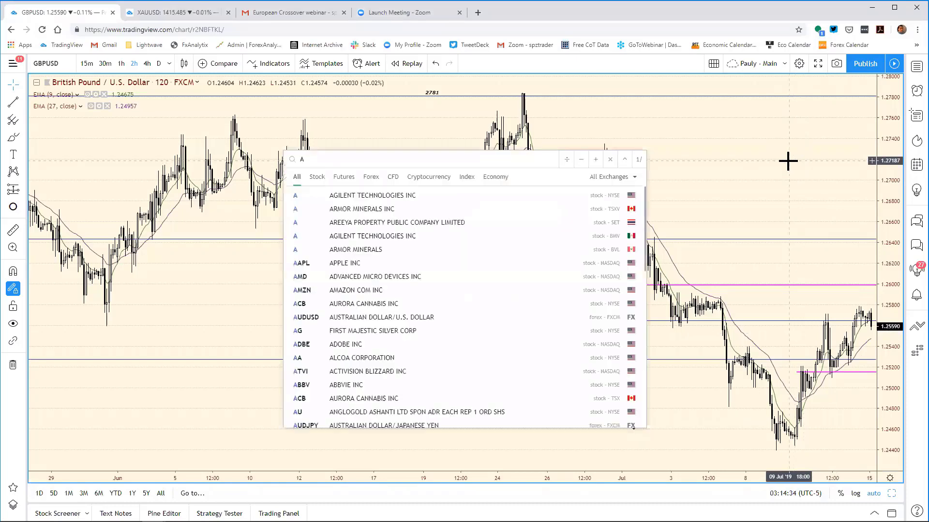
key(BackSpace)
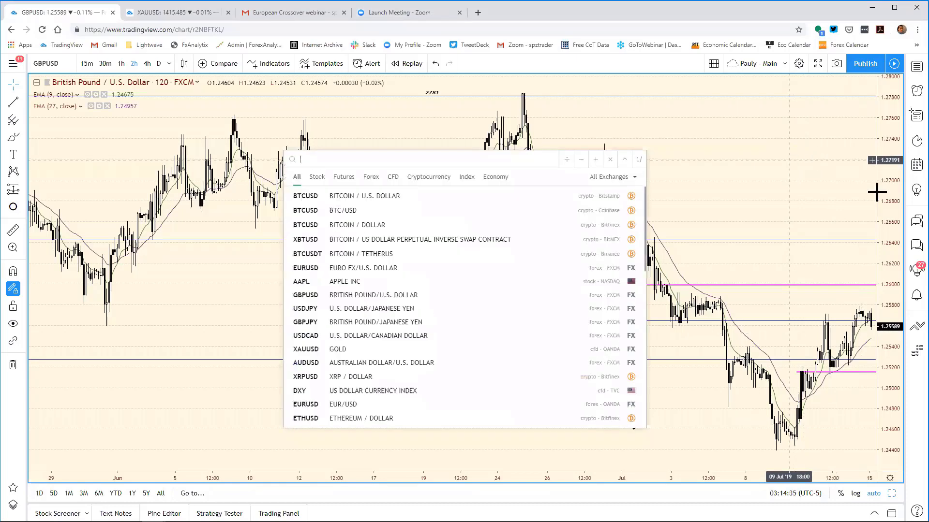
key(Escape)
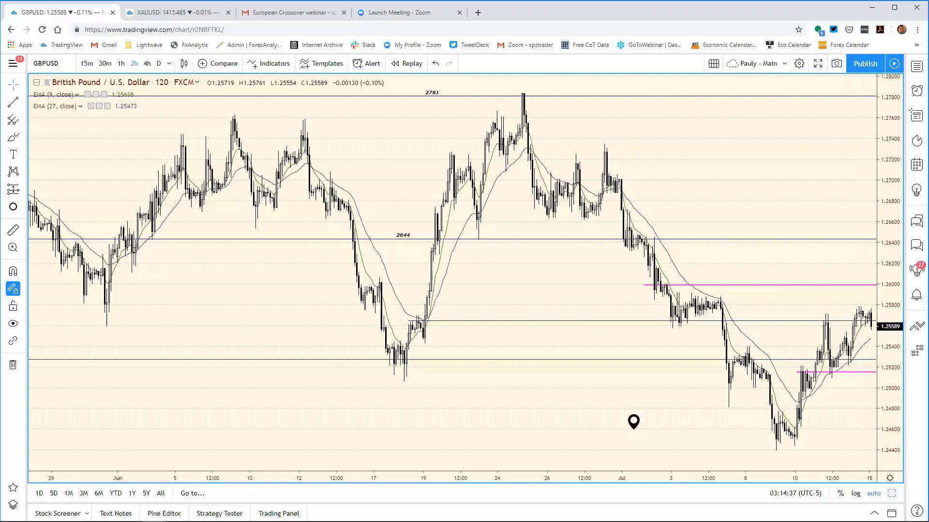
key(alt+Return)
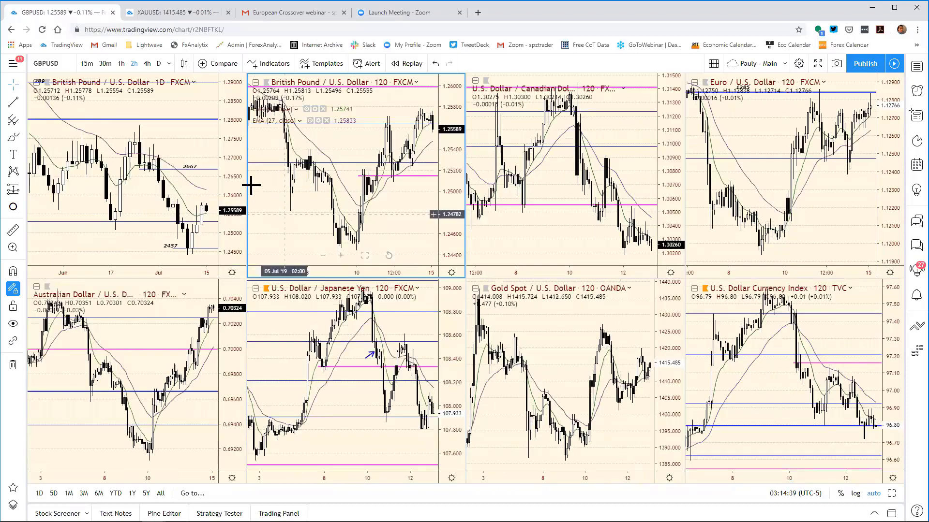
click(237, 124)
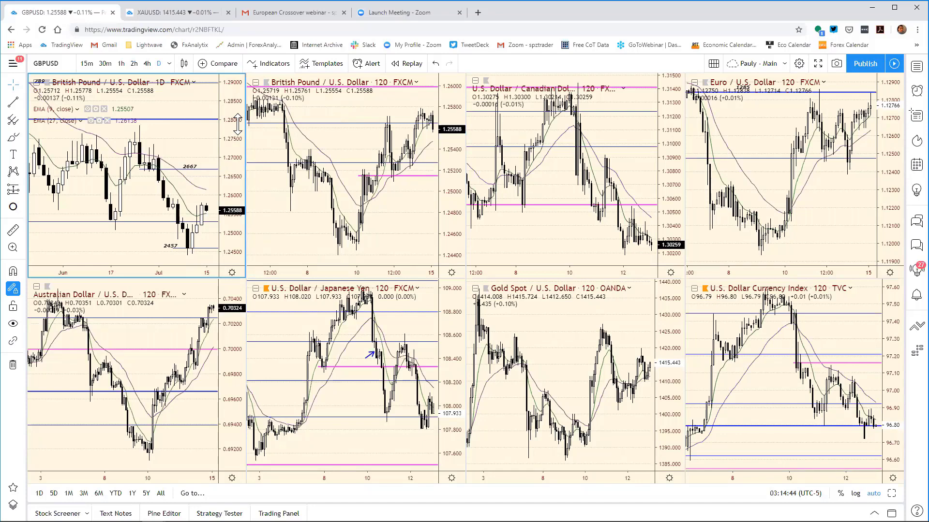
- Load AUDUSD into the top-left daily chart and maximize it
text(A)
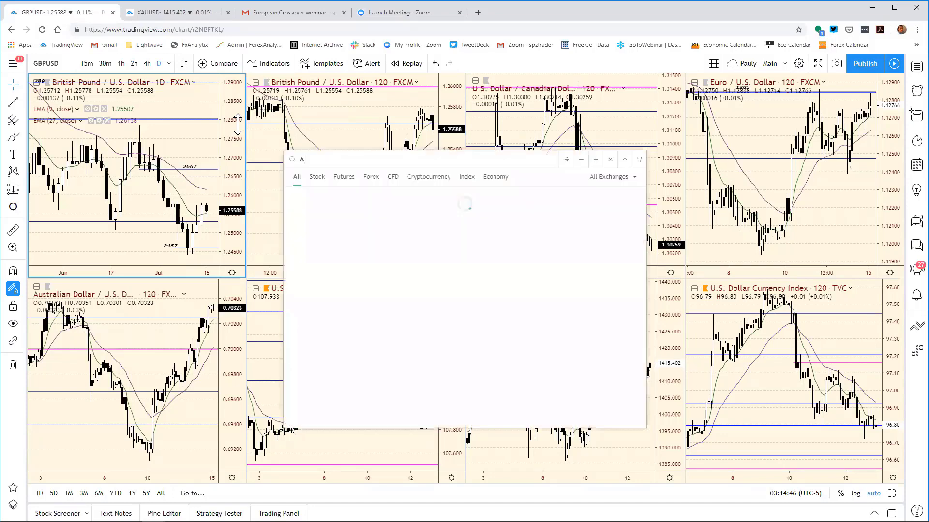
text(UDUSD)
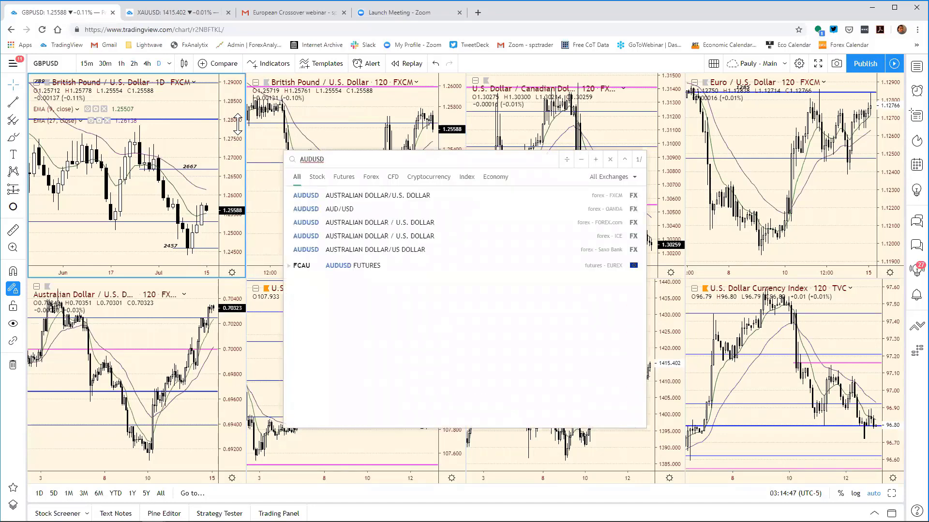
key(Return)
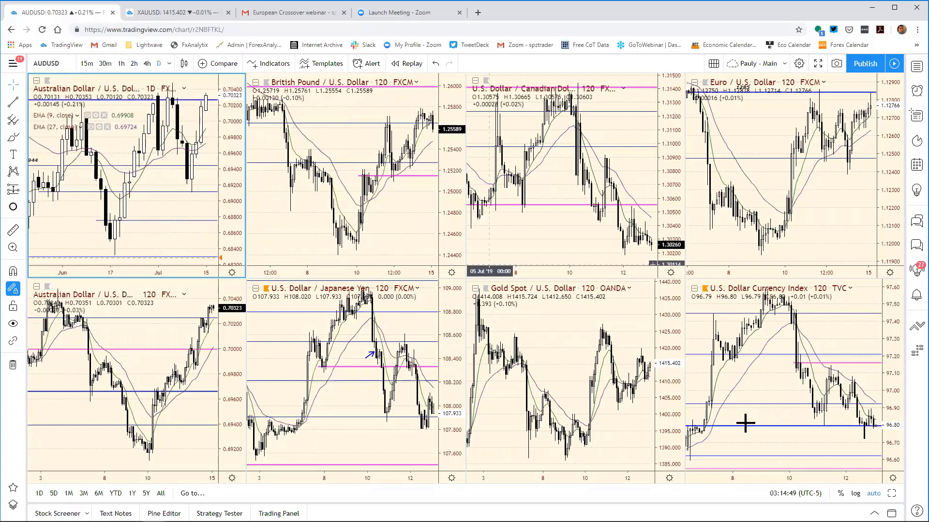
key(alt+Return)
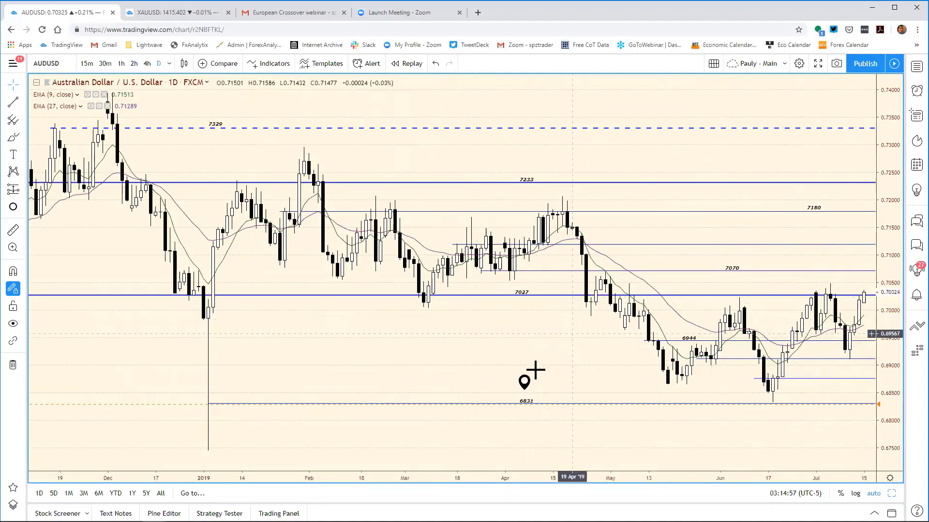
mouse_move(527, 381)
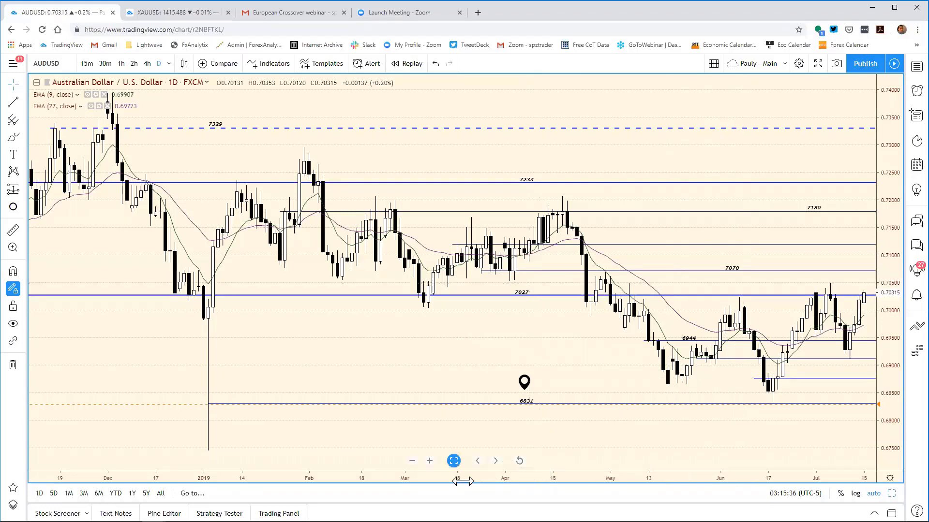
- Edit the AUD/USD resistance in cell F11 to 7048 and return to TradingView
mouse_move(464, 521)
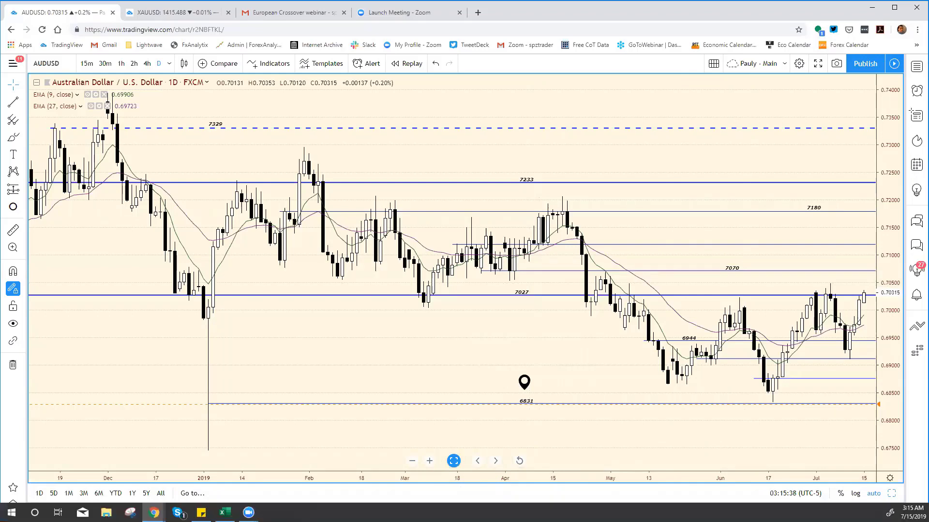
click(224, 513)
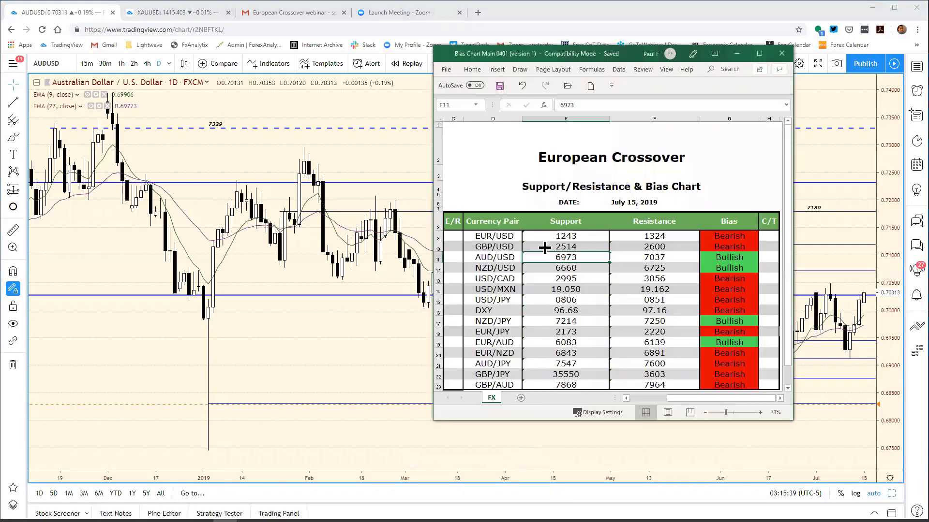
click(658, 257)
click(591, 105)
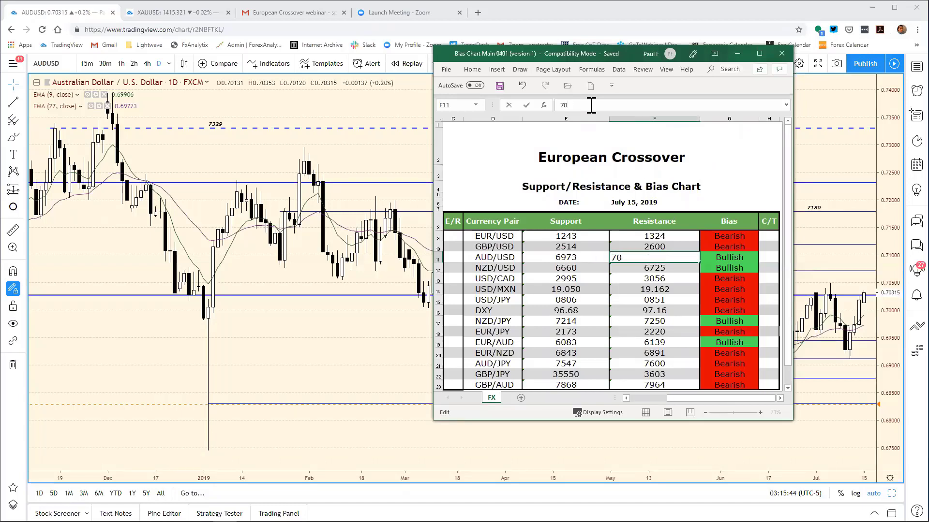
text(48)
key(Return)
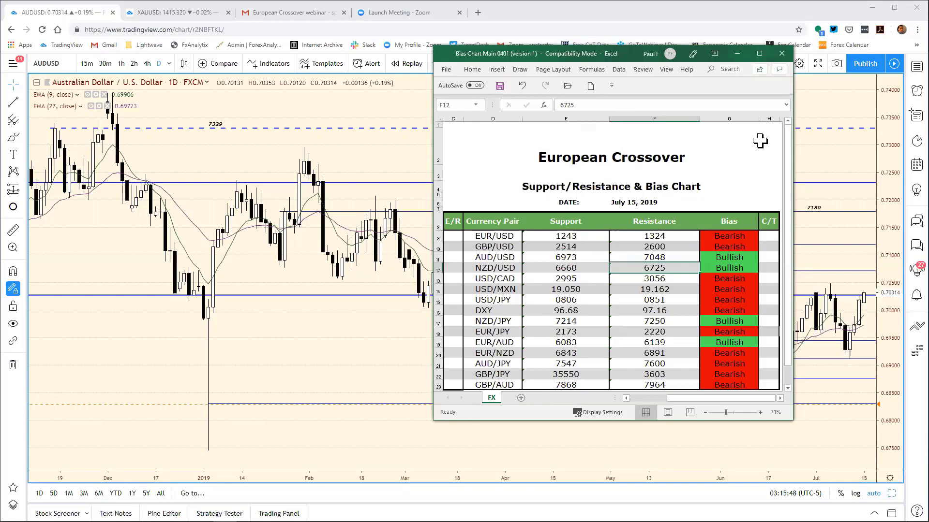
click(822, 138)
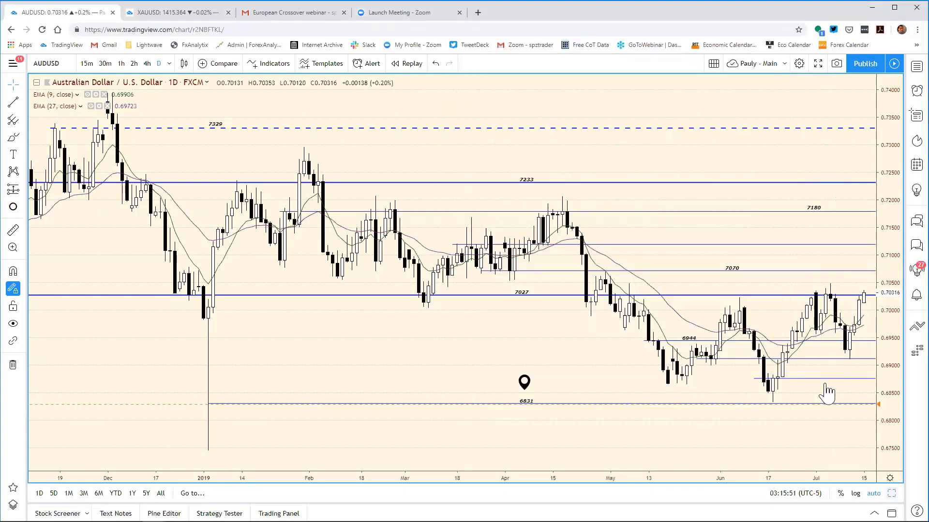
- Restore the grid and maximize the lower-left AUDUSD 2-hour chart
key(alt+Return)
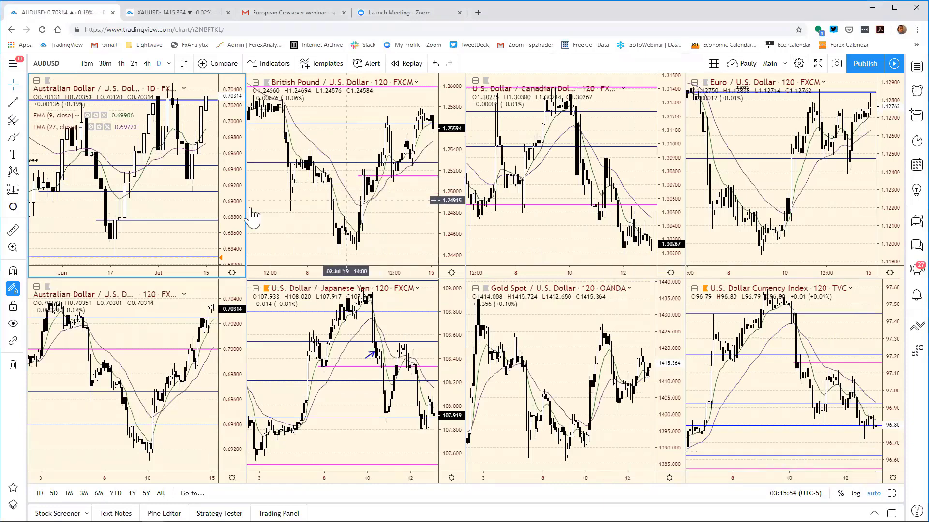
click(232, 310)
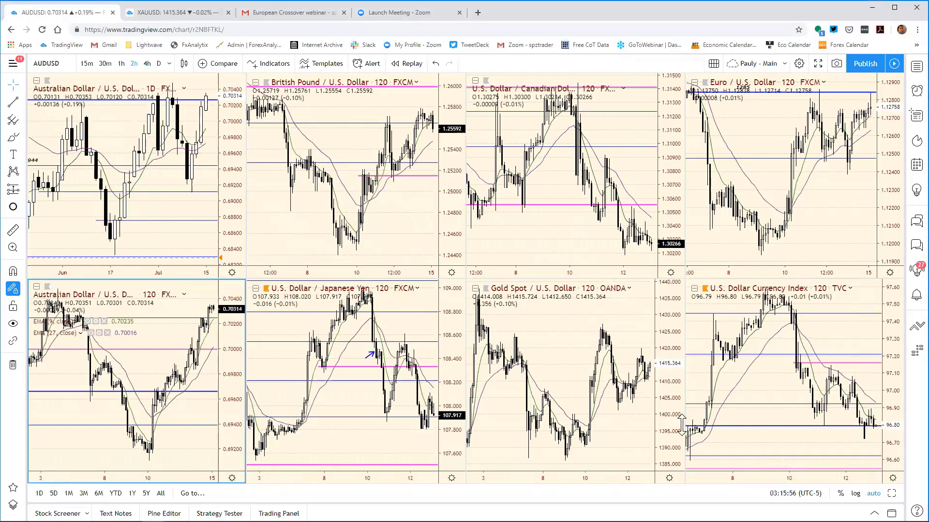
key(alt+Return)
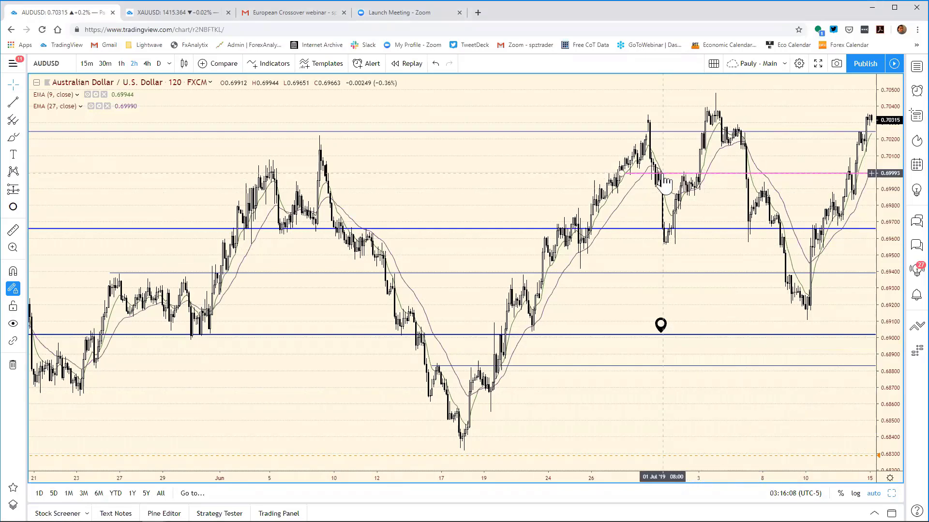
- Lower the magenta ray to about 0.69865
mouse_move(665, 184)
mouse_down()
mouse_move(801, 192)
mouse_move(808, 196)
mouse_move(801, 204)
mouse_up()
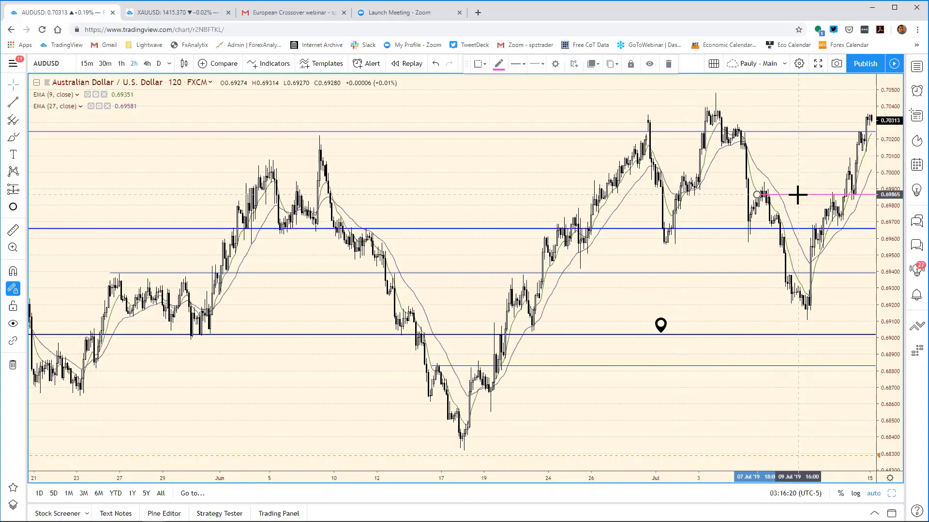
click(800, 172)
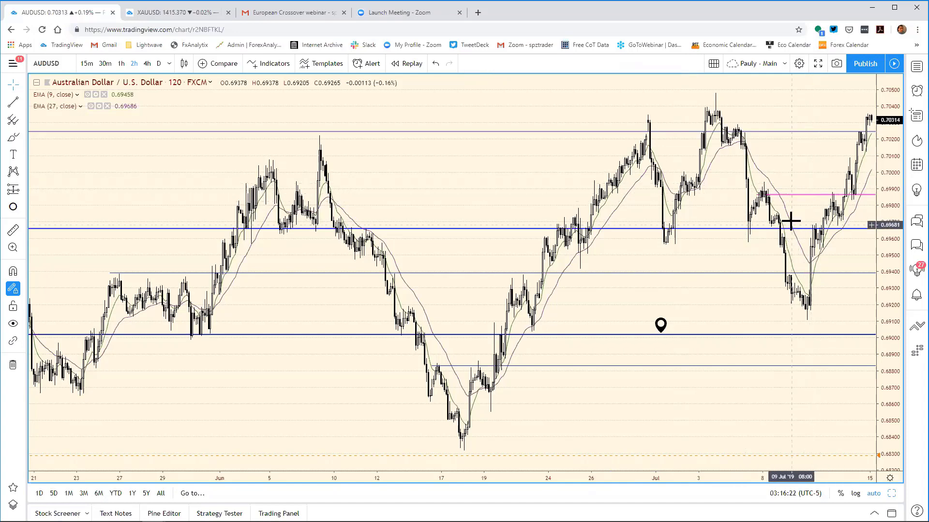
mouse_move(454, 460)
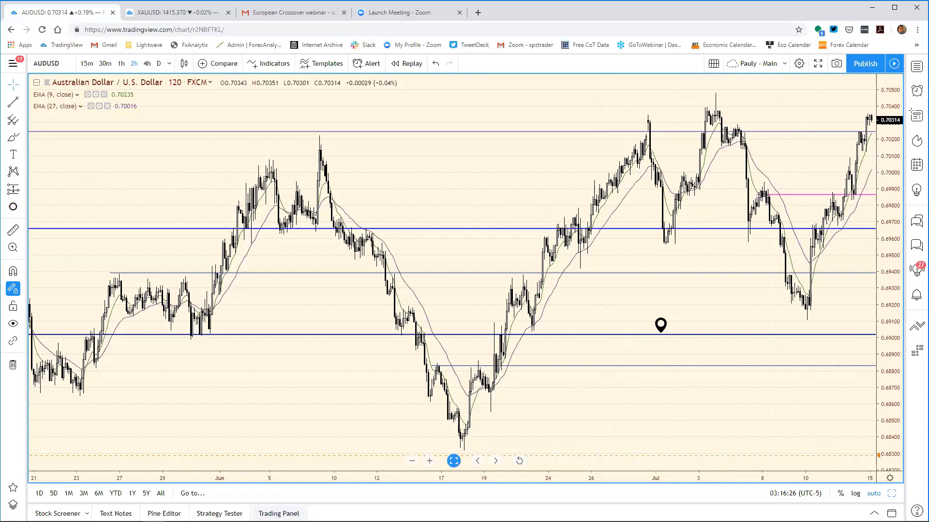
mouse_move(454, 520)
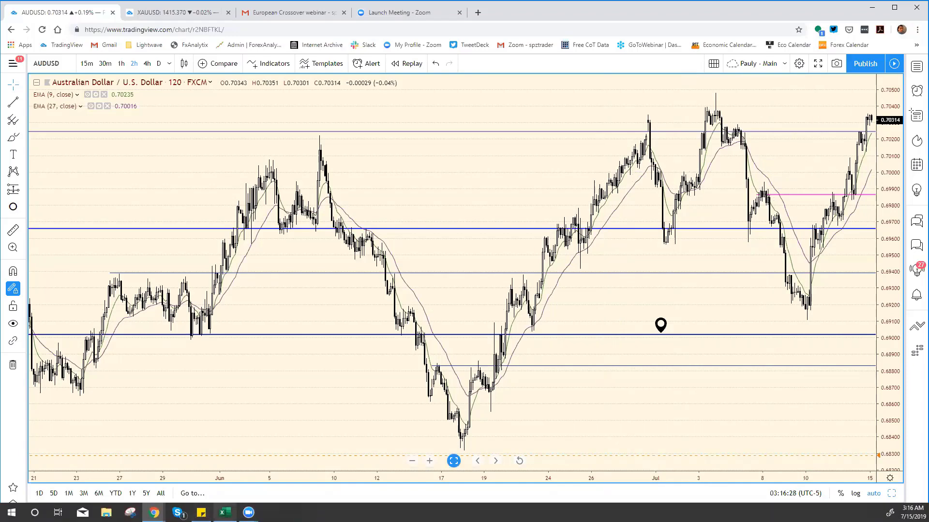
- Change the AUD/USD support in E11 from 6973 to 6986, then bring TradingView back
click(225, 512)
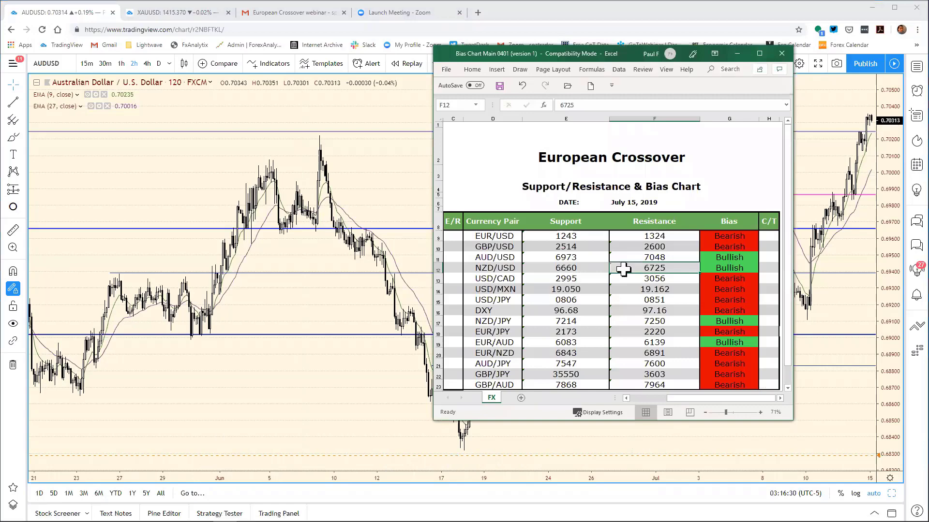
click(668, 257)
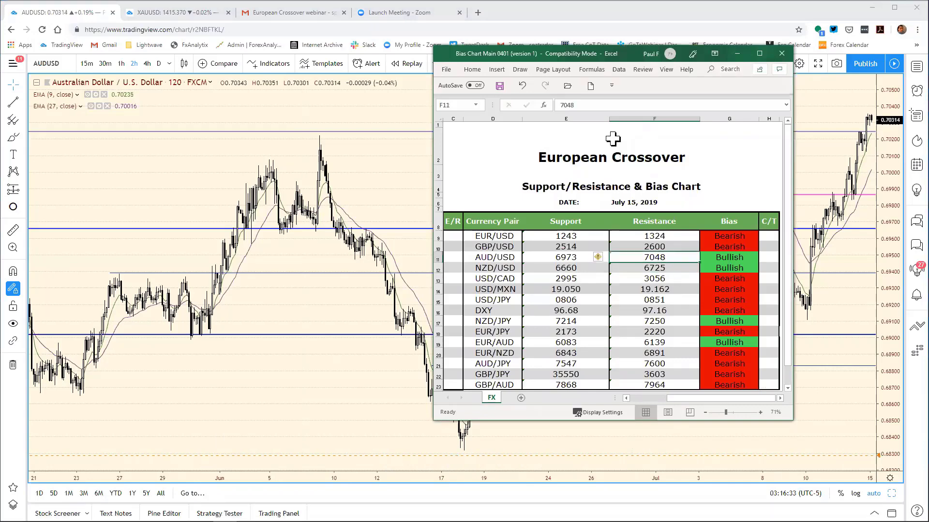
click(583, 259)
click(584, 103)
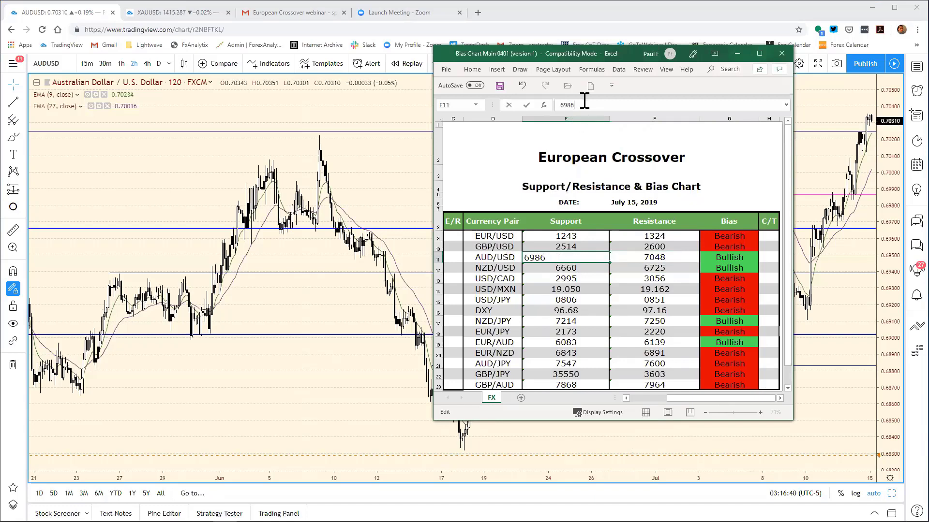
key(Return)
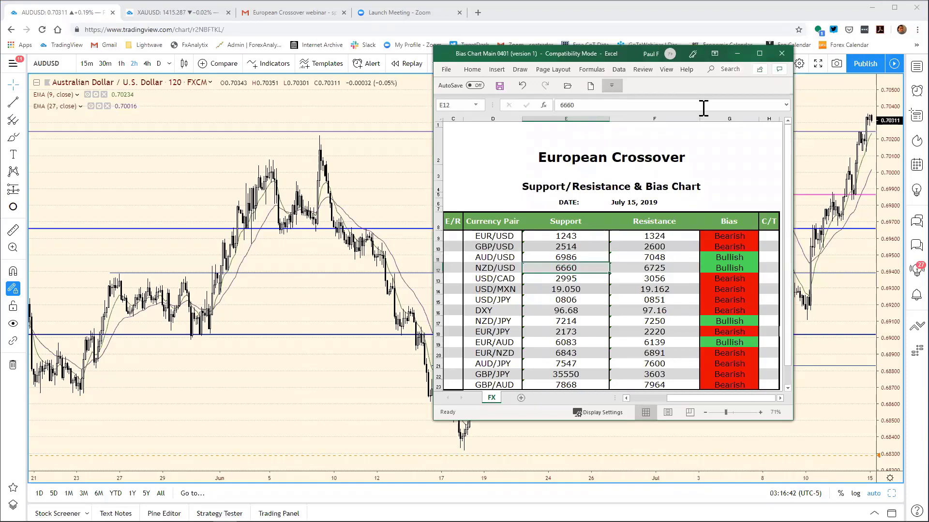
click(814, 97)
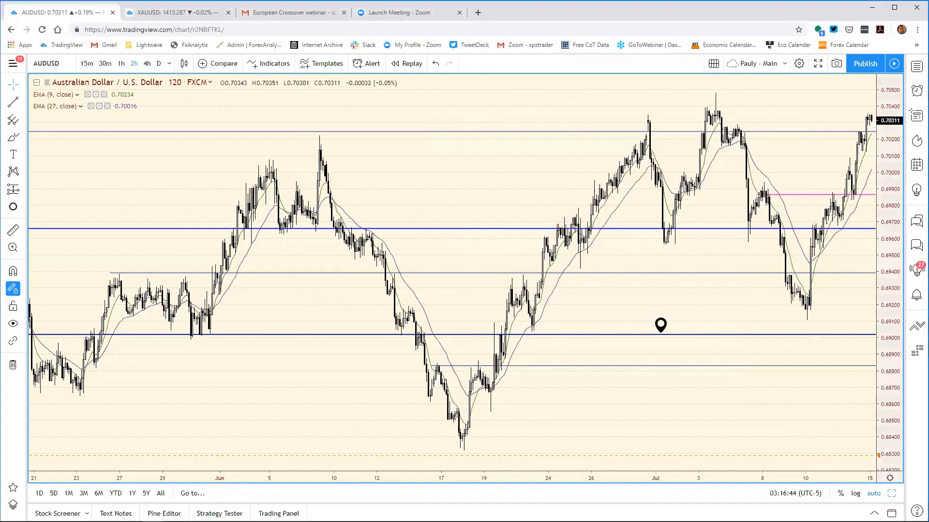
- Load NZDUSD into the top-left daily chart of the eight-chart layout and maximize it
key(alt+Return)
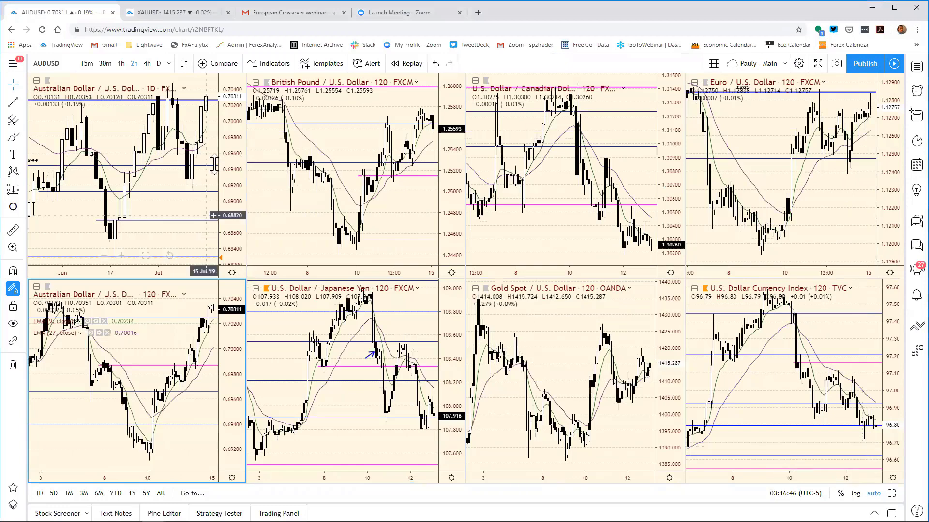
click(235, 147)
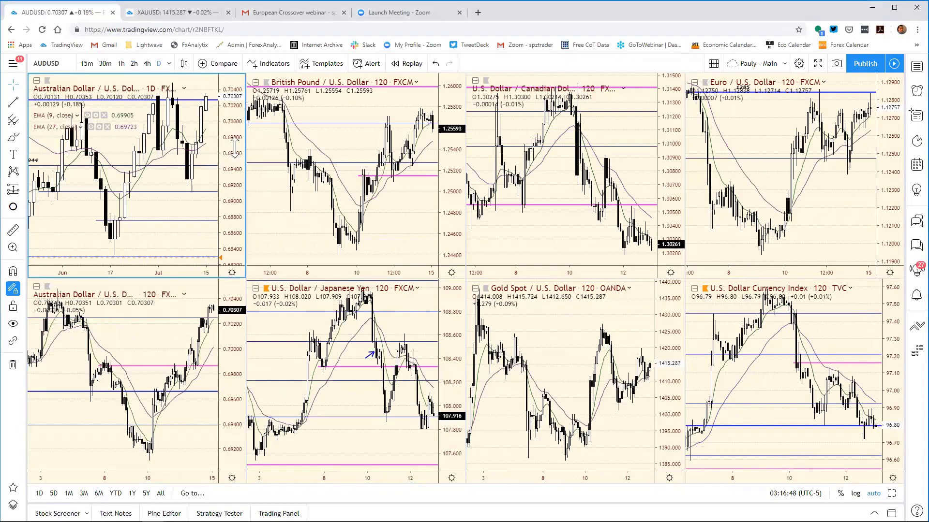
text(NZDUSD)
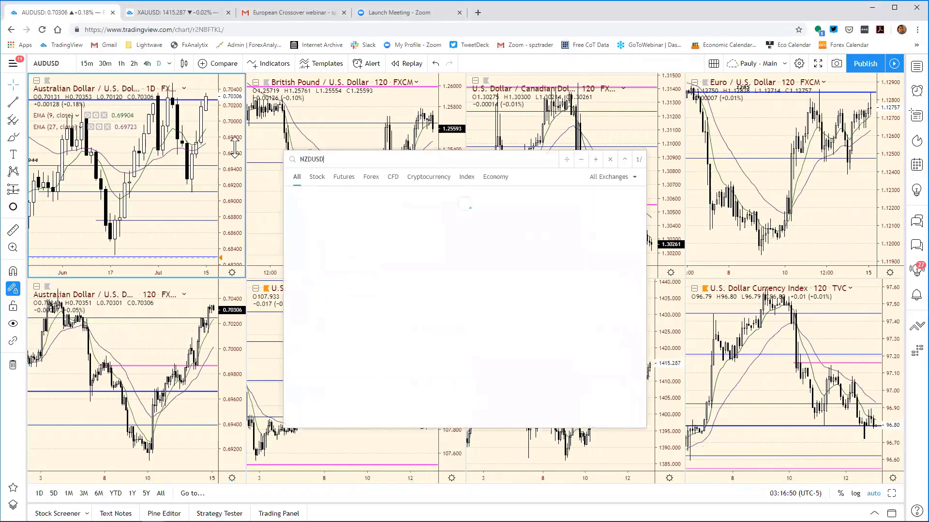
key(Return)
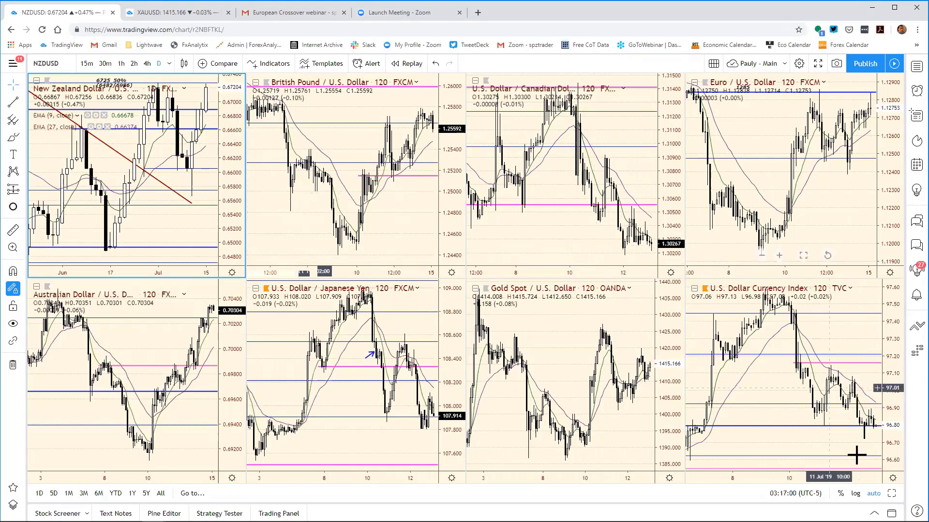
click(893, 492)
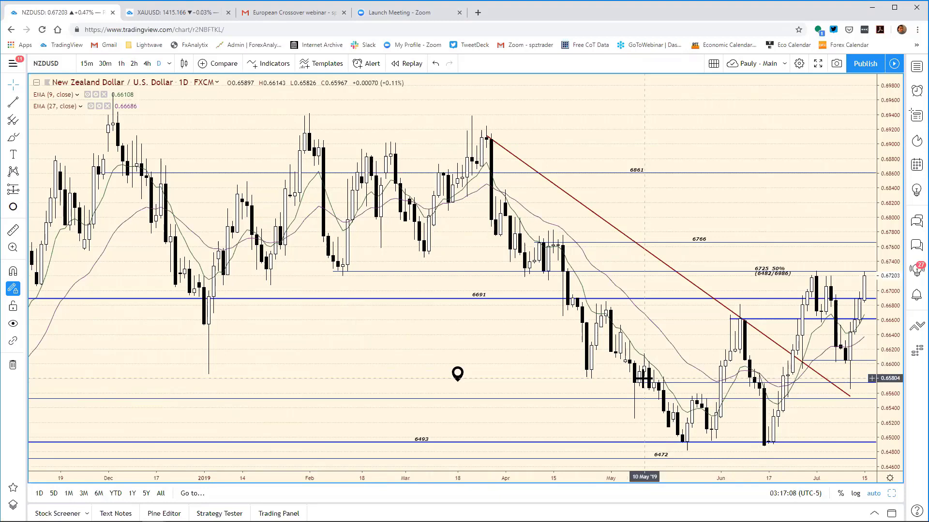
- Draw a horizontal ray at about 0.67400 on the NZDUSD daily chart
mouse_move(457, 378)
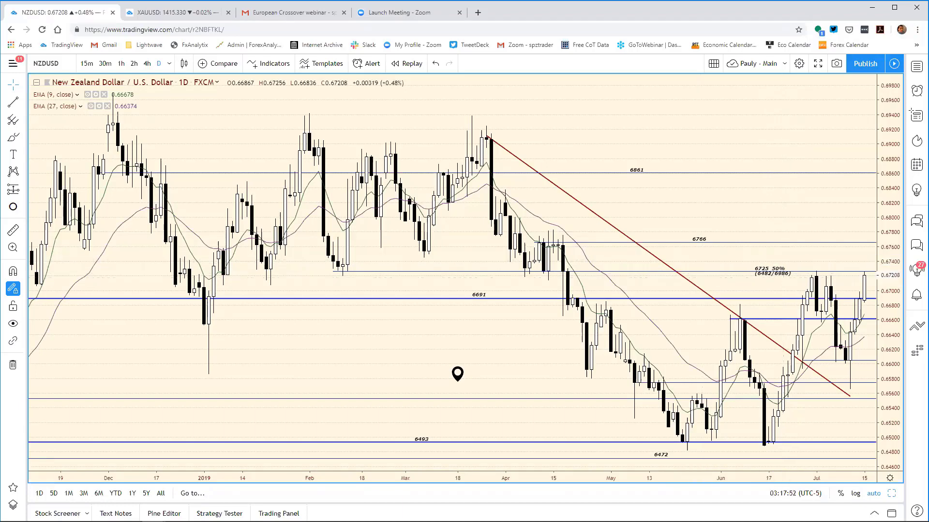
click(14, 103)
click(23, 102)
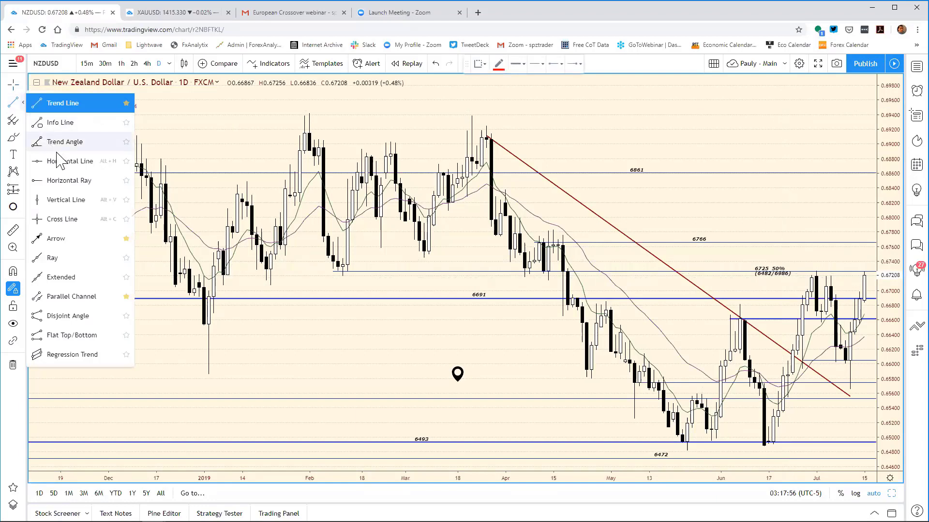
click(68, 180)
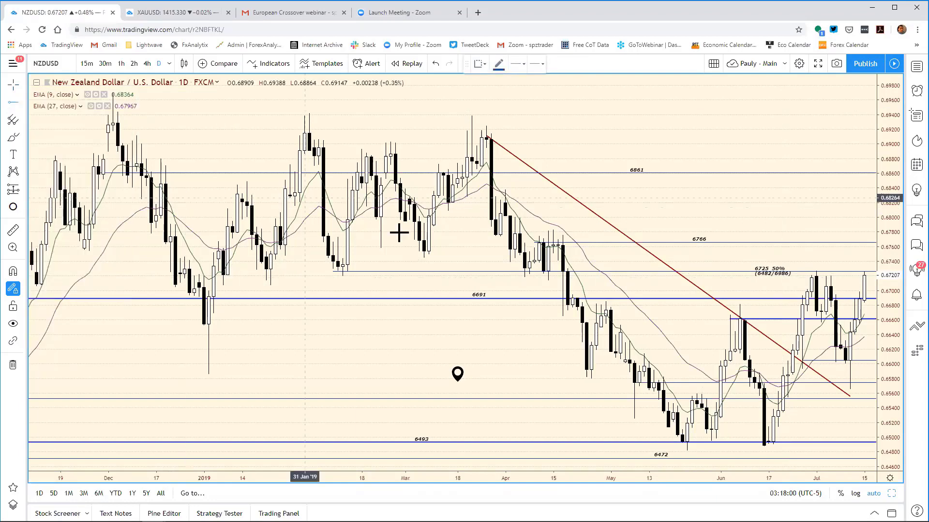
click(525, 262)
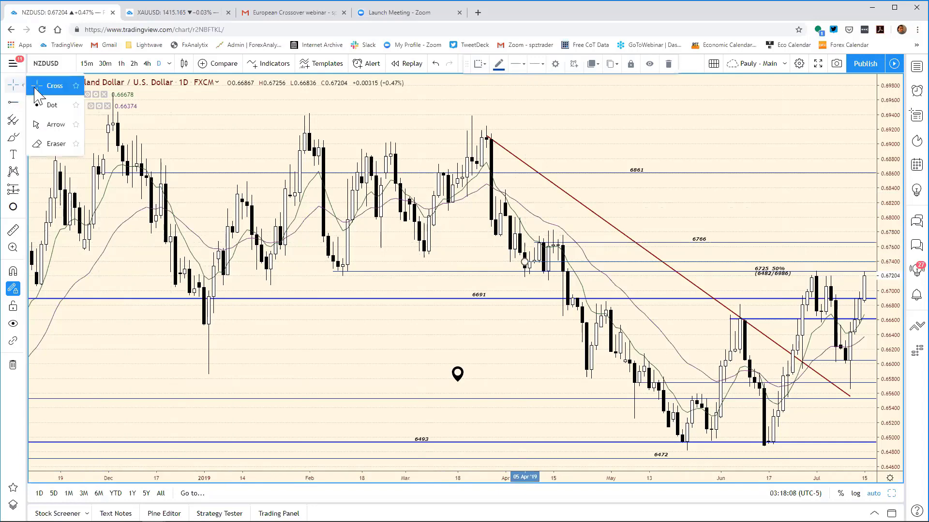
click(594, 221)
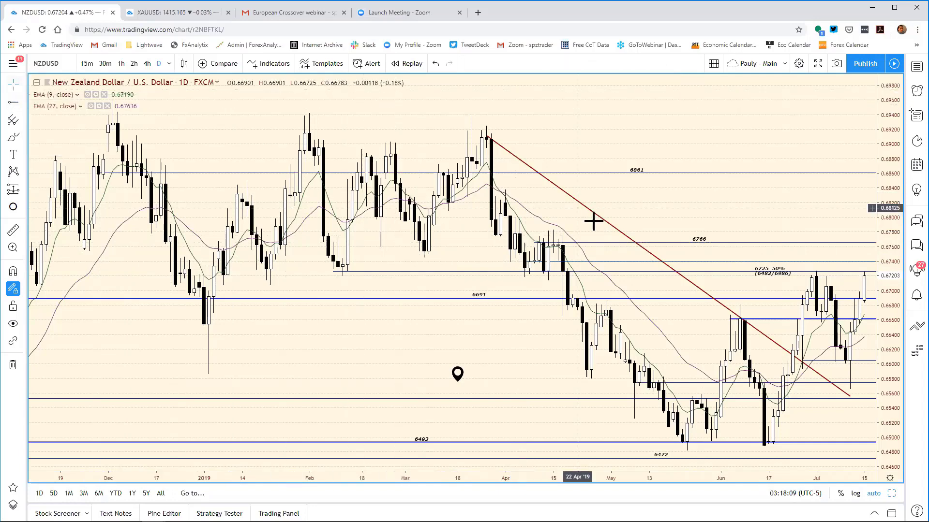
- Change the 0.67400 ray's colour to pink
right_click(591, 273)
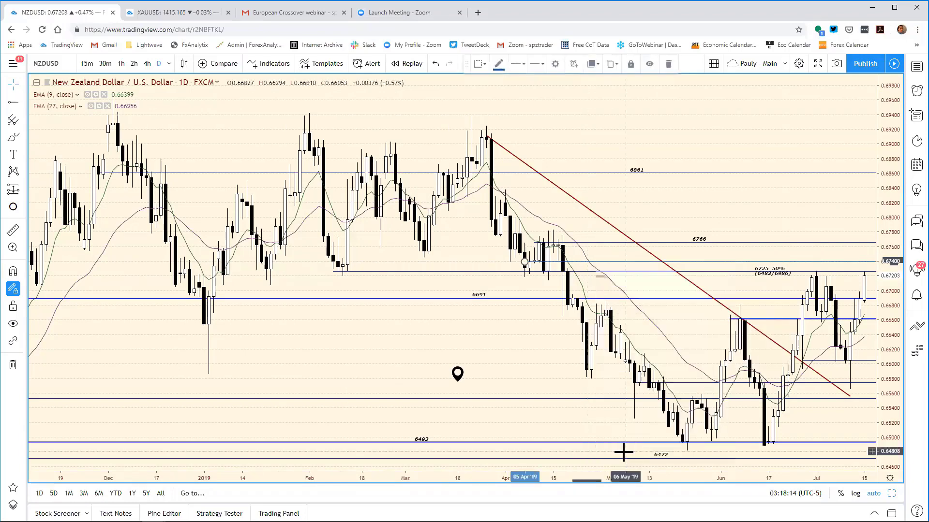
click(444, 230)
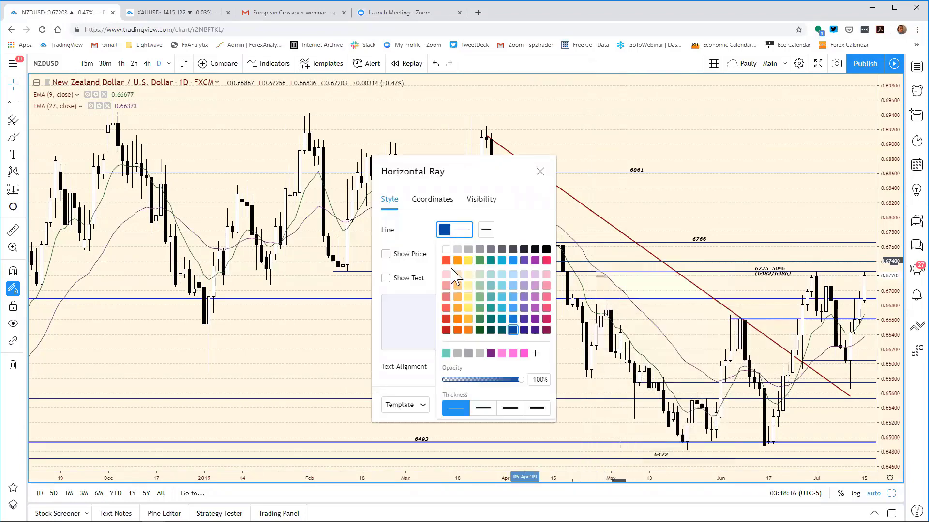
click(524, 353)
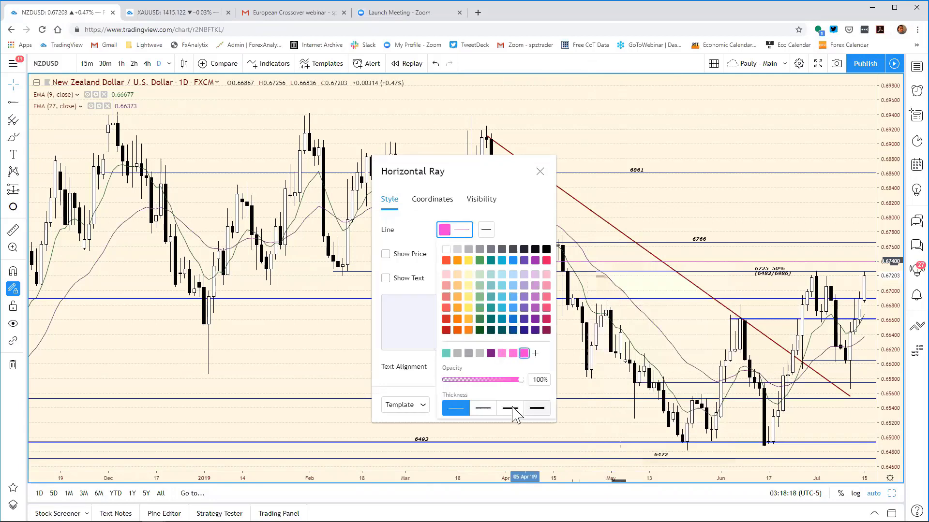
click(540, 172)
click(540, 172)
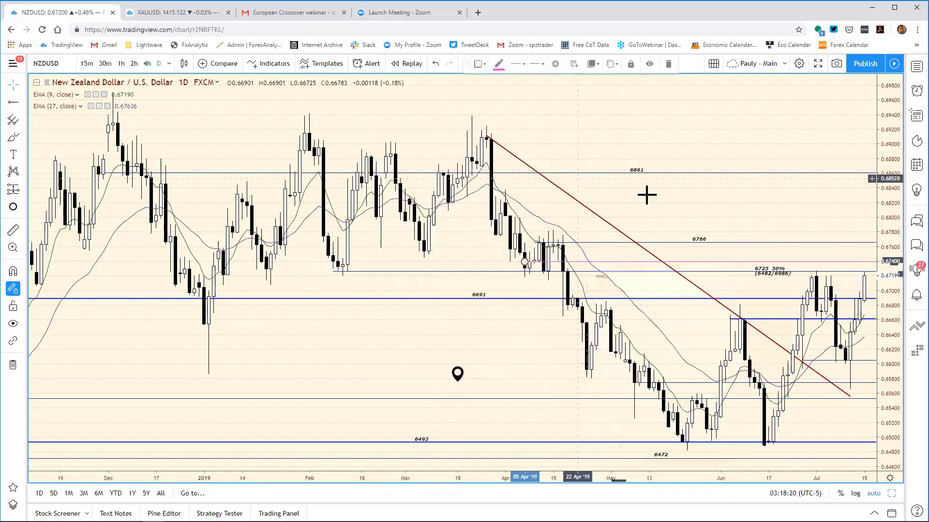
- Set the pink ray's line thickness to the second option in its Settings
right_click(596, 273)
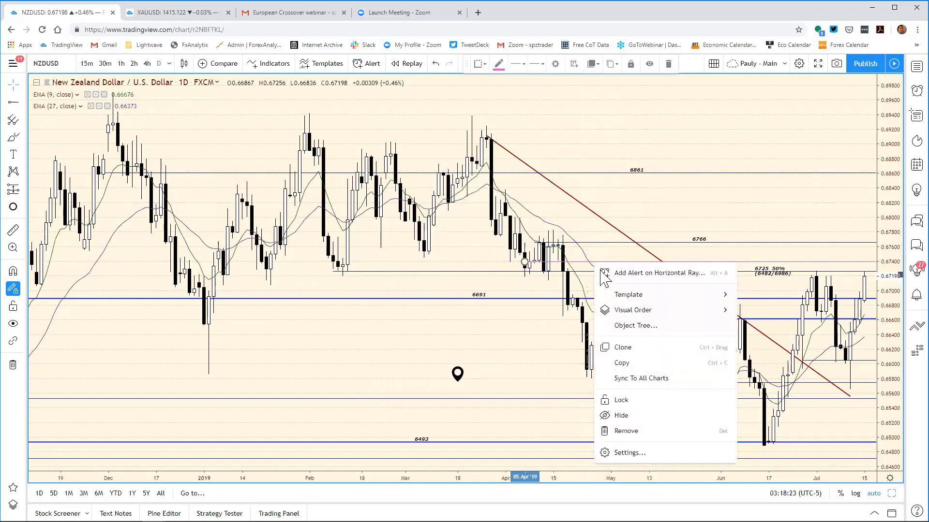
click(626, 451)
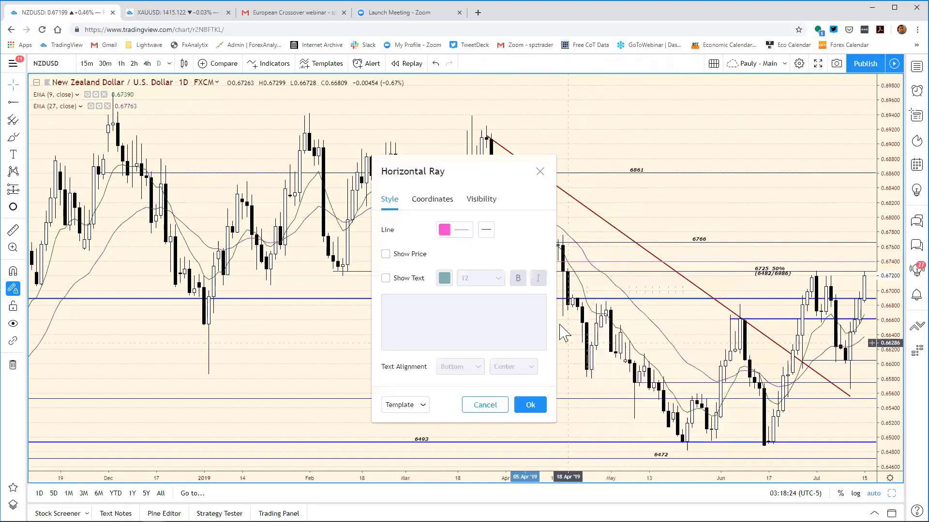
click(465, 232)
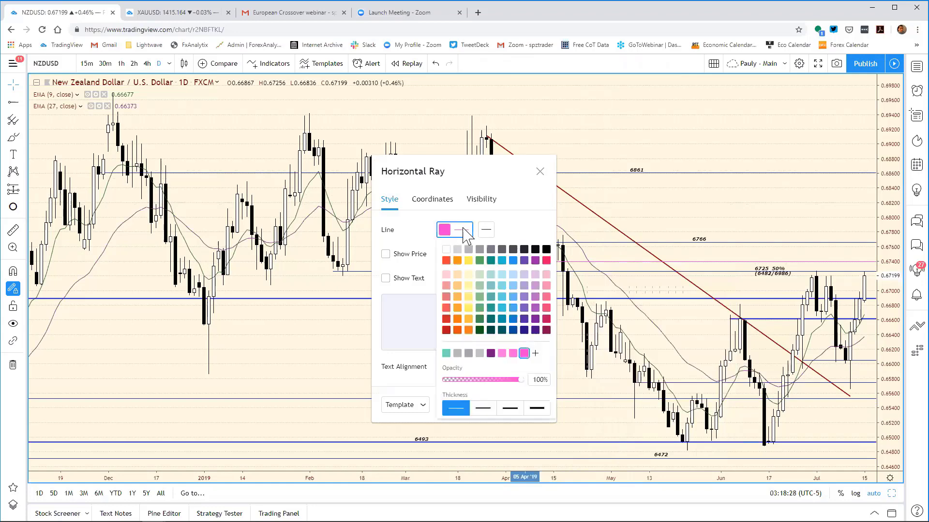
click(483, 408)
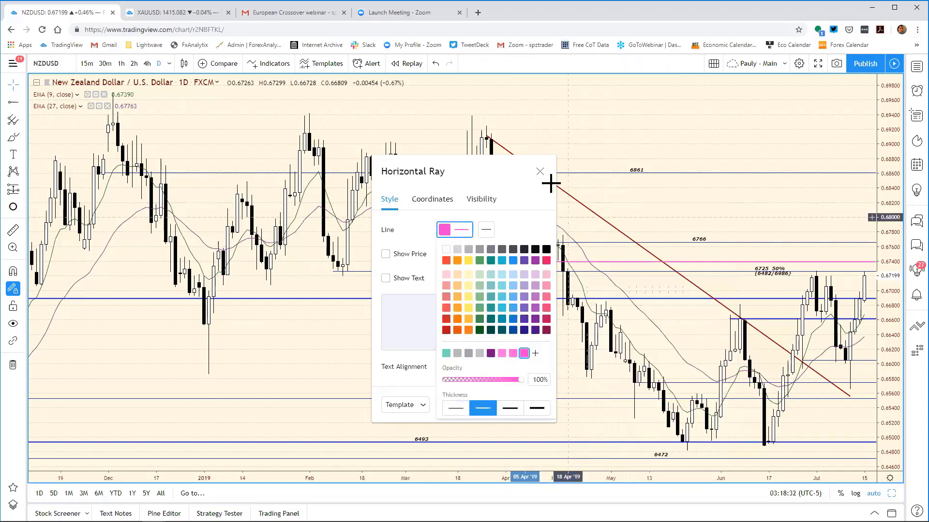
click(541, 172)
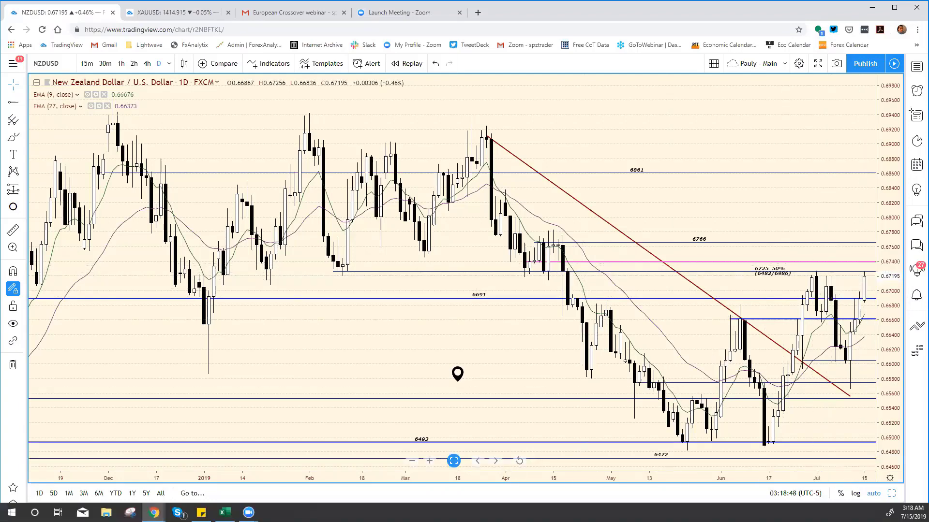
- Update the NZD/USD resistance in F12 to 6739 and return to the NZDUSD chart
key(alt+Tab)
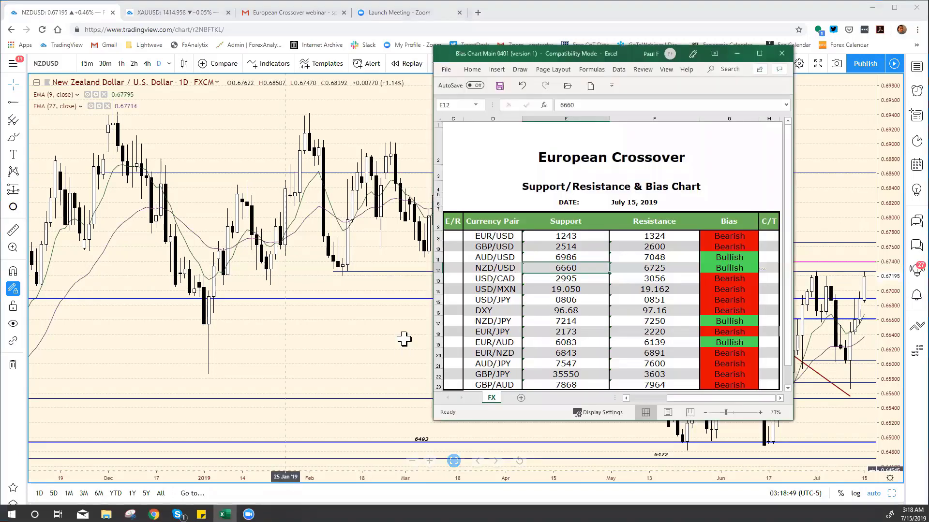
click(671, 270)
click(589, 109)
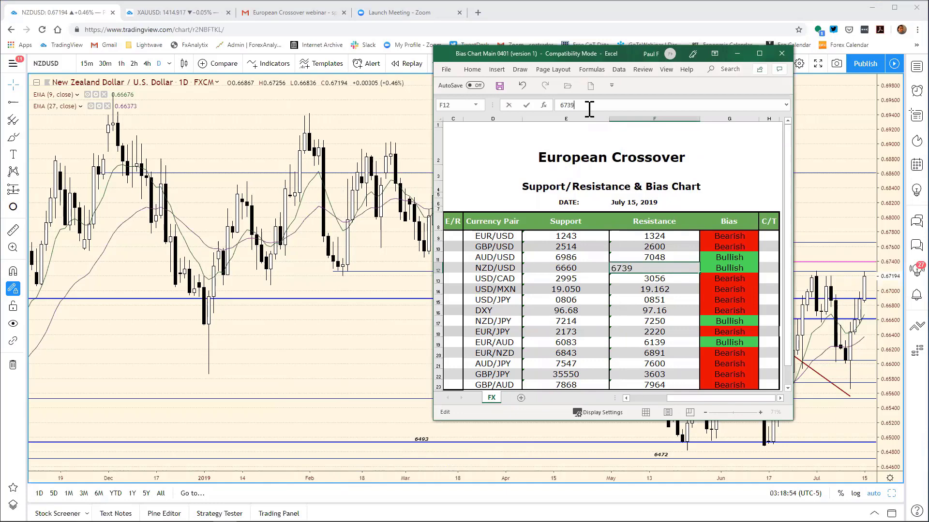
key(Return)
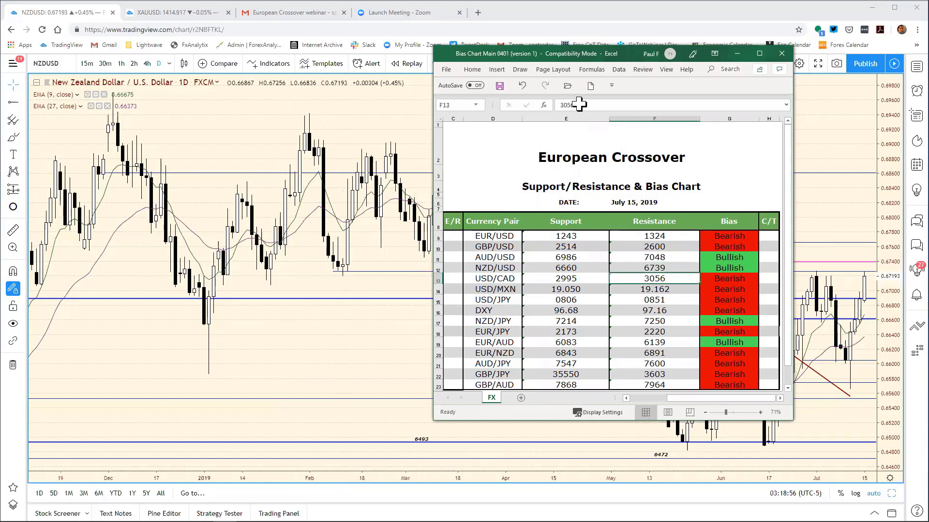
click(804, 185)
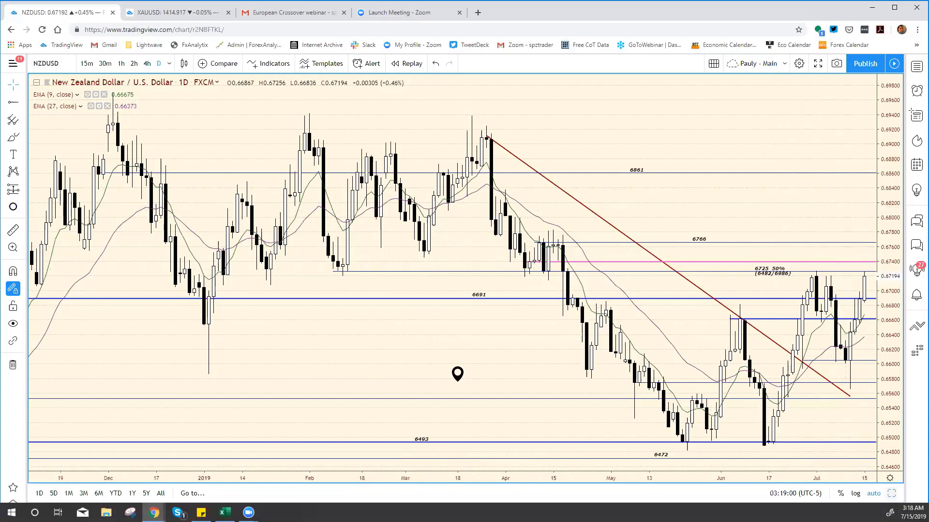
- Load NZDUSD into the Australian Dollar chart and show it full-size
key(alt+Return)
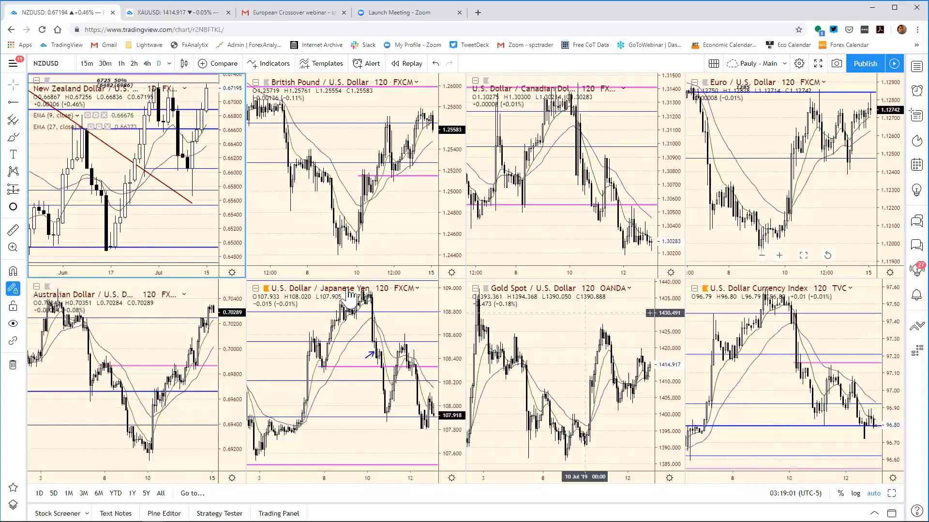
click(231, 296)
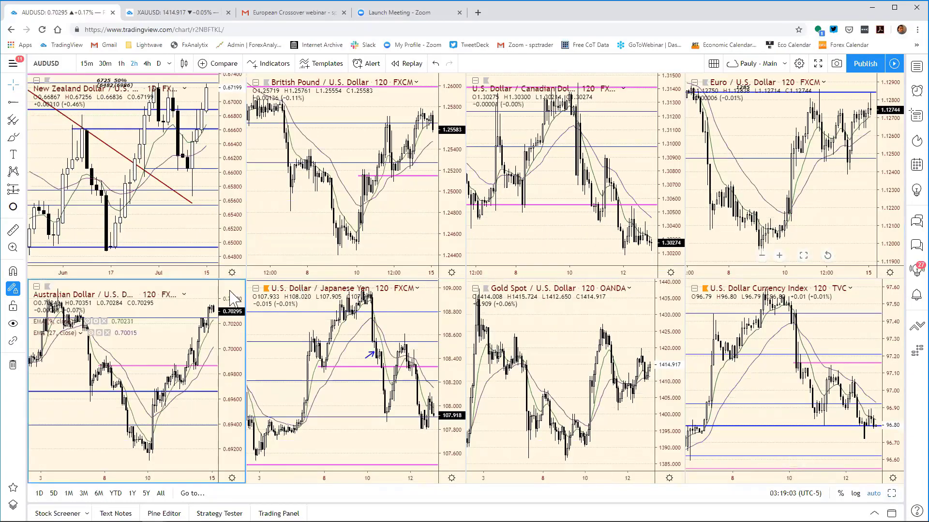
text(NZD)
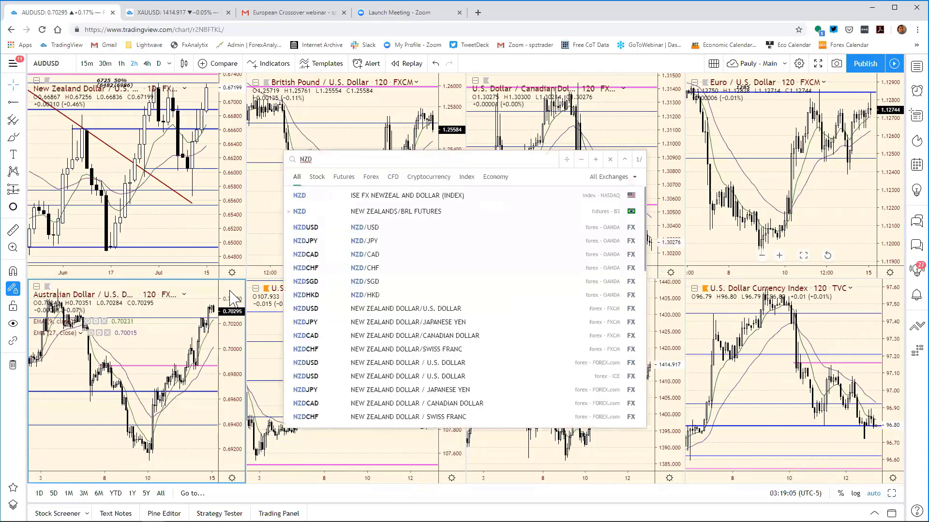
text(USD)
key(Return)
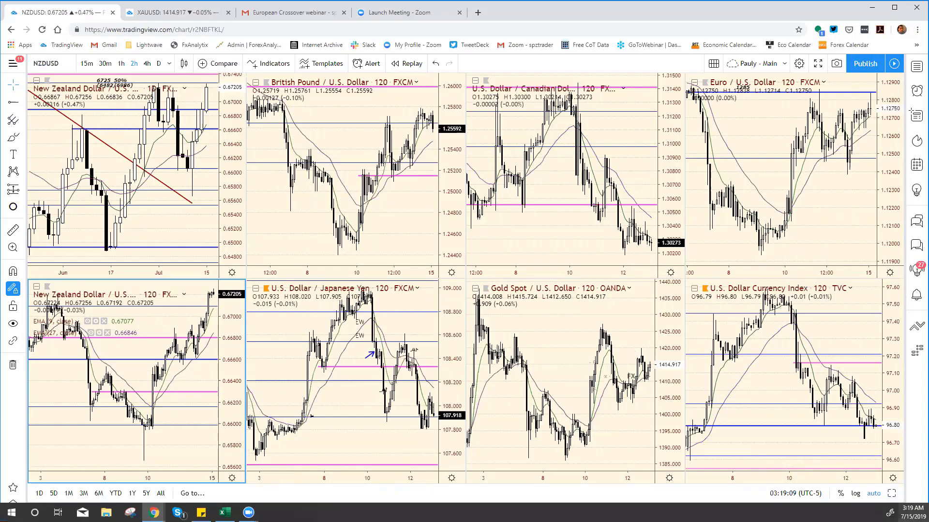
key(alt+Return)
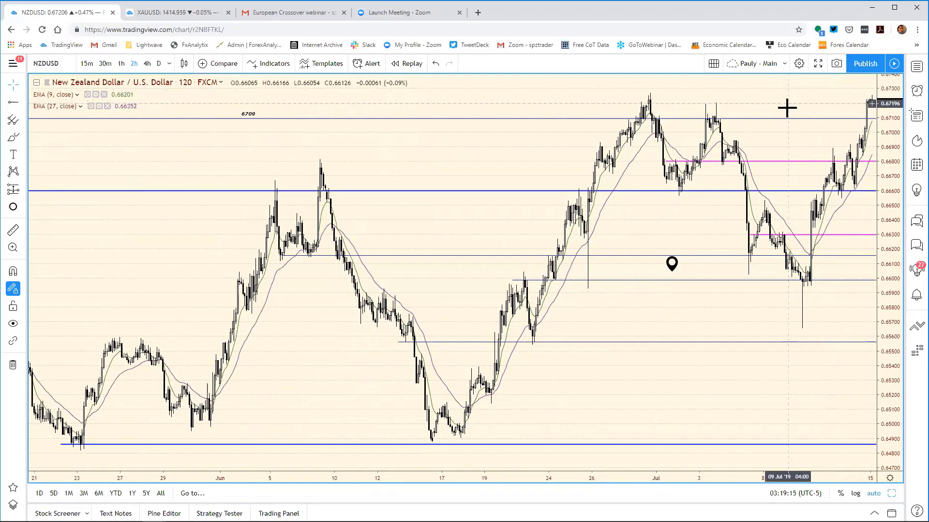
- Delete the magenta horizontal ray near 0.6630 and bring the bias chart spreadsheet forward
right_click(799, 245)
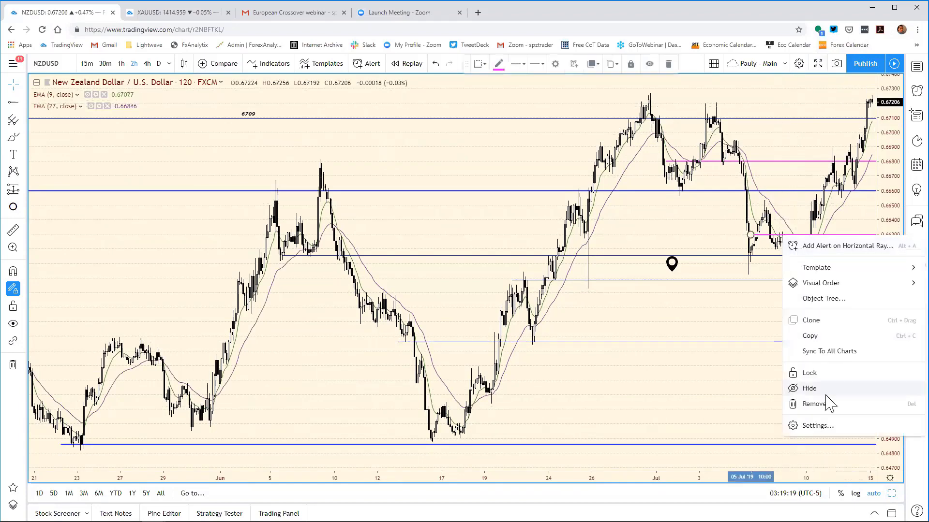
click(774, 404)
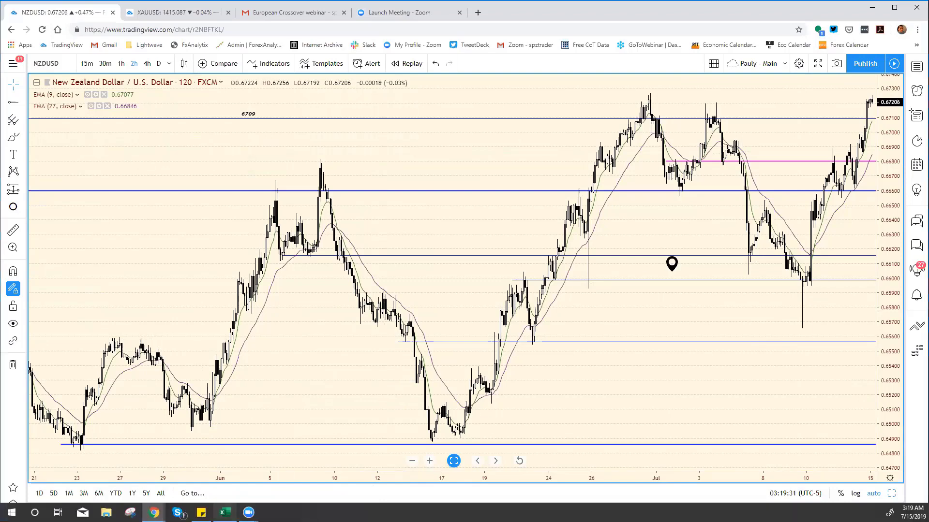
click(532, 513)
- Set the NZD/USD support in cell E12 to 6680 instead of 6660, then return to TradingView
click(566, 268)
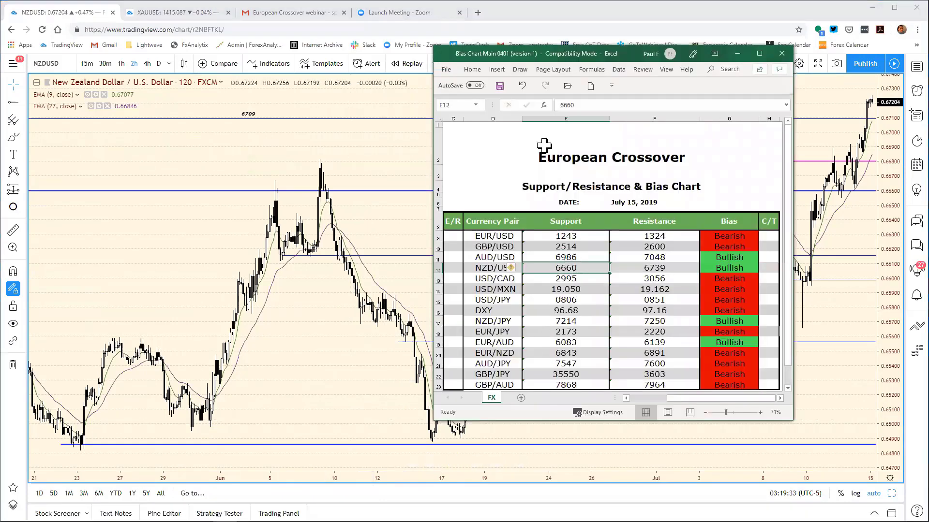
click(583, 102)
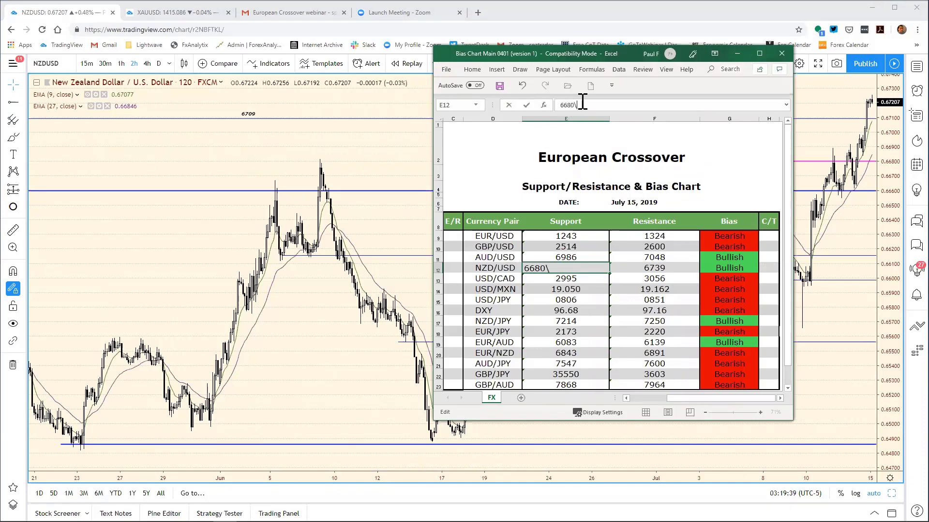
key(Return)
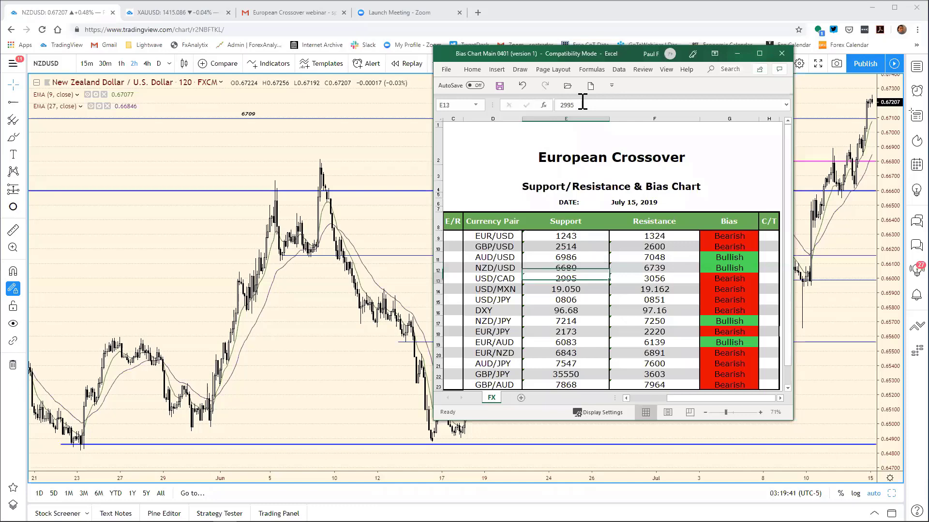
click(835, 136)
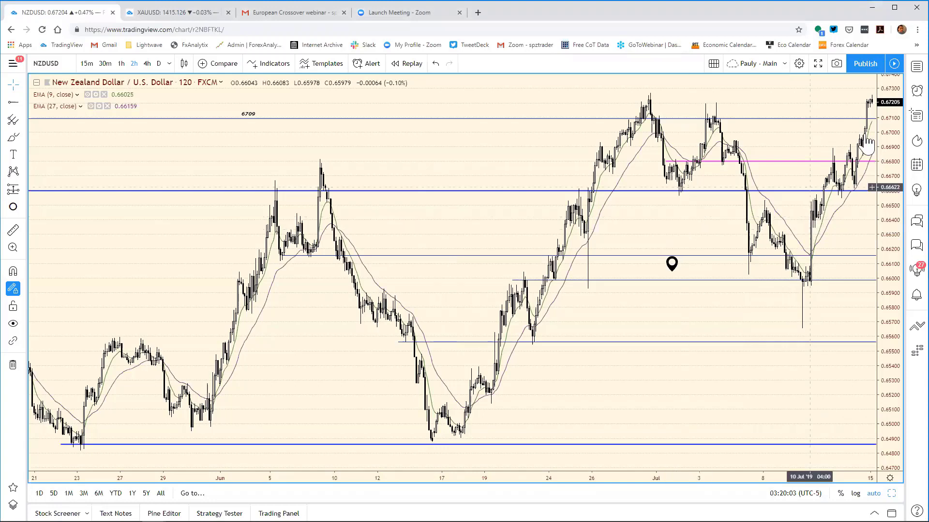
- Restore the eight-chart grid, select the top-left chart and start a USDCAD symbol search
mouse_move(866, 519)
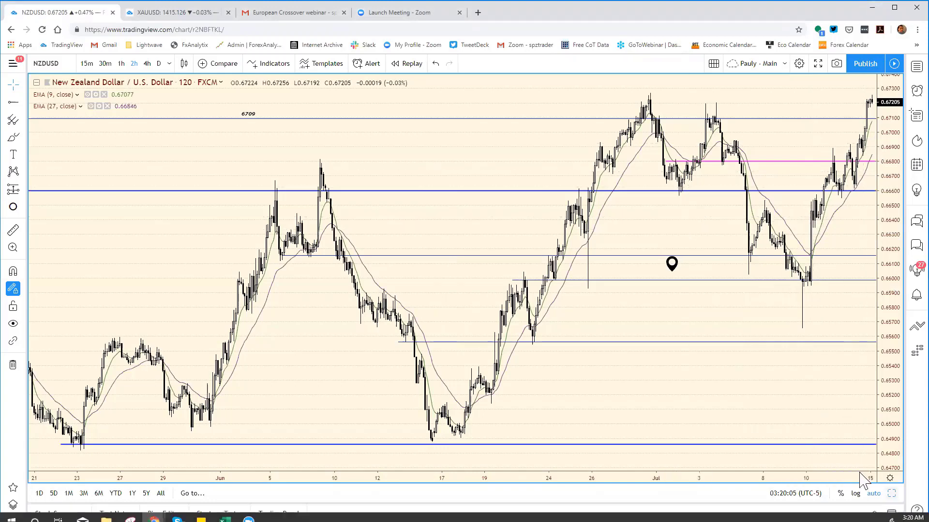
key(alt+Return)
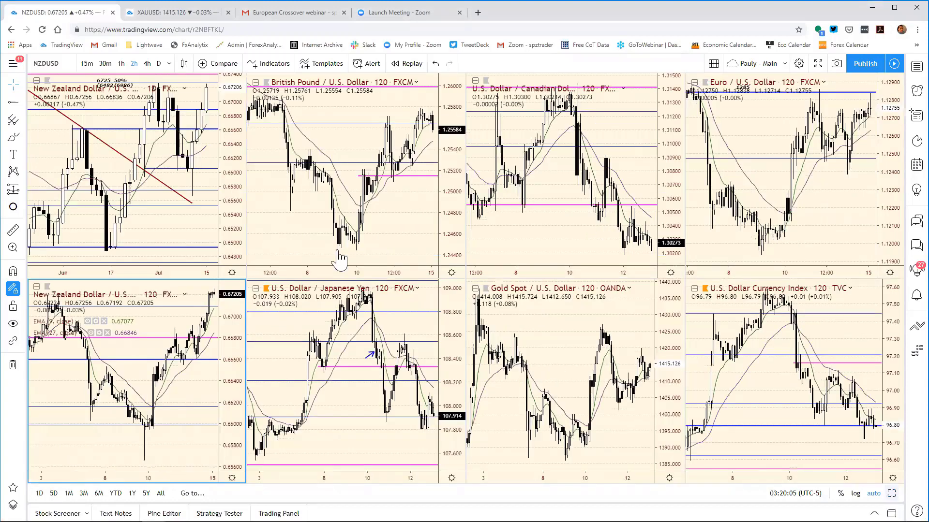
click(224, 129)
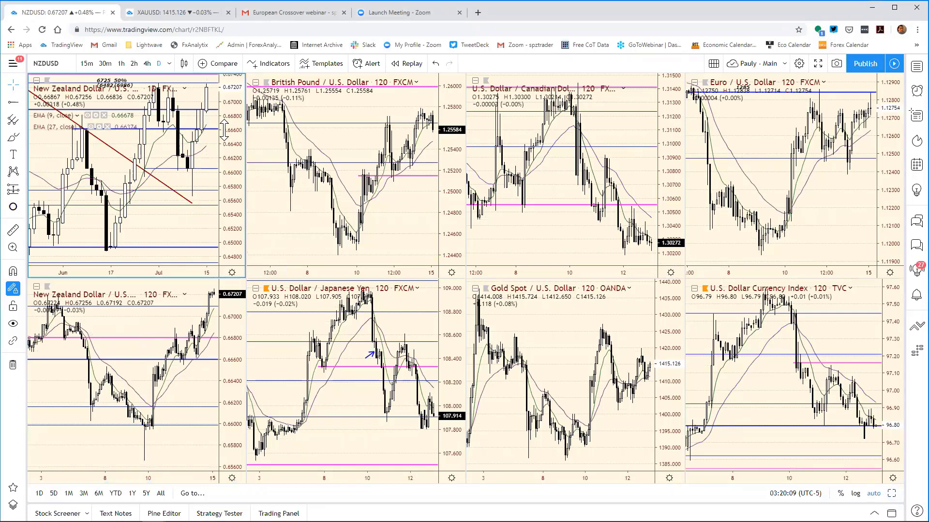
text(USDCAD)
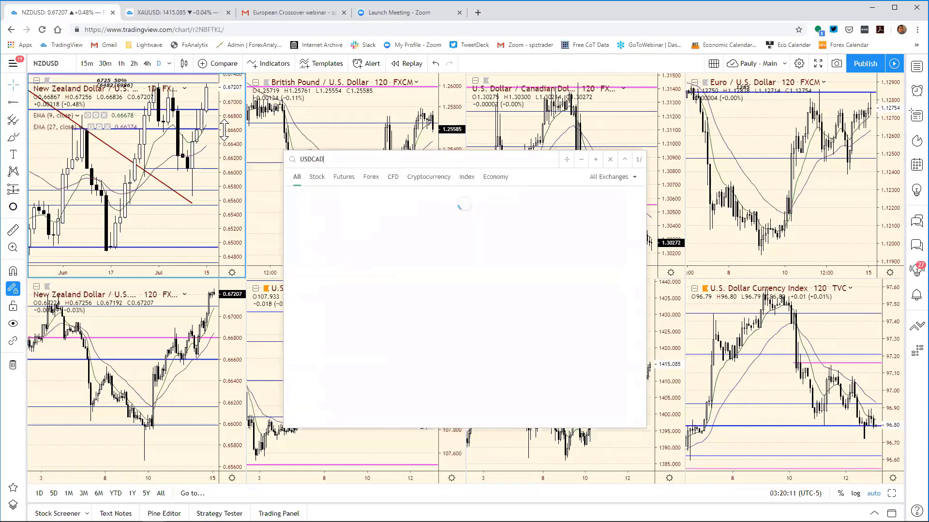
- Load USDCAD daily into the top-left chart at full size and zoom the time axis out
key(Return)
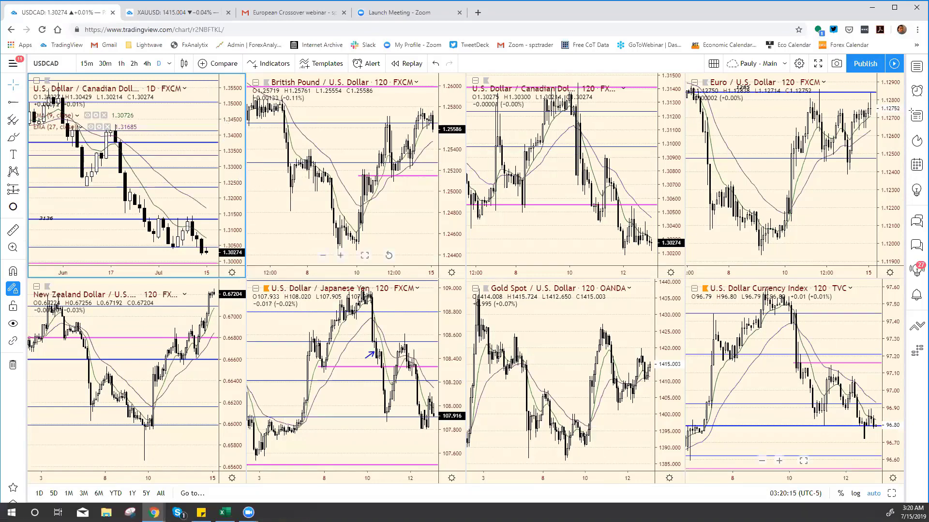
key(alt+Return)
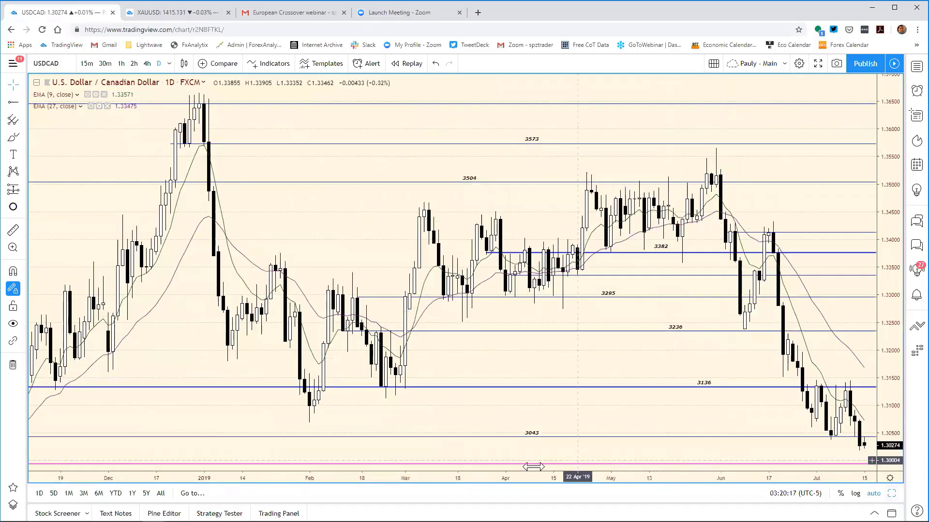
scroll(634, 476, down, 3)
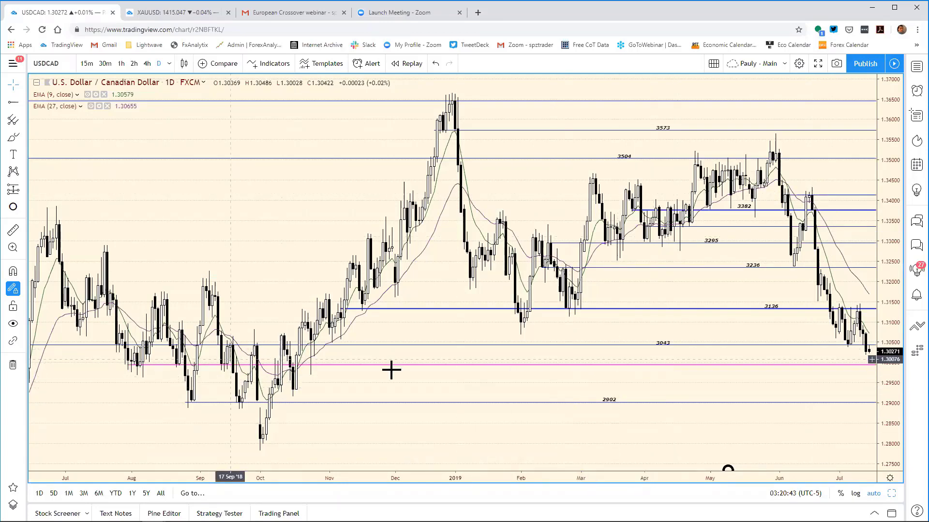
- Move the commentary note down beside the 2902 line
click(613, 365)
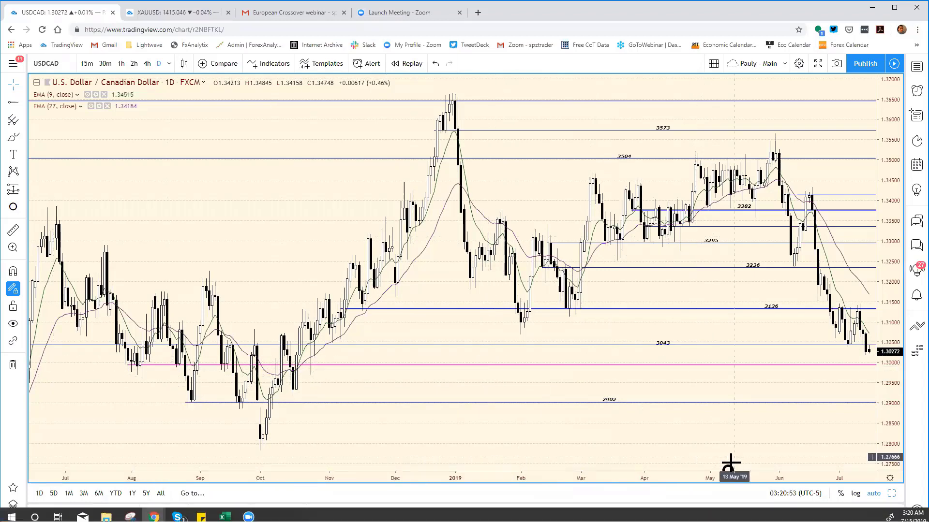
mouse_move(729, 472)
mouse_move(728, 471)
mouse_down()
mouse_move(719, 461)
mouse_move(587, 464)
mouse_move(482, 427)
mouse_up()
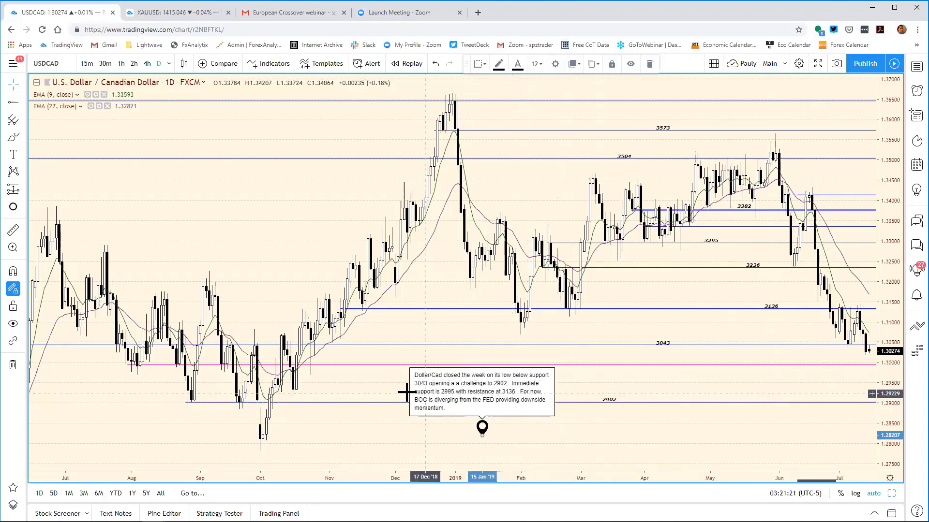
- Check the Excel bias chart, then come back to the USDCAD chart
mouse_move(464, 521)
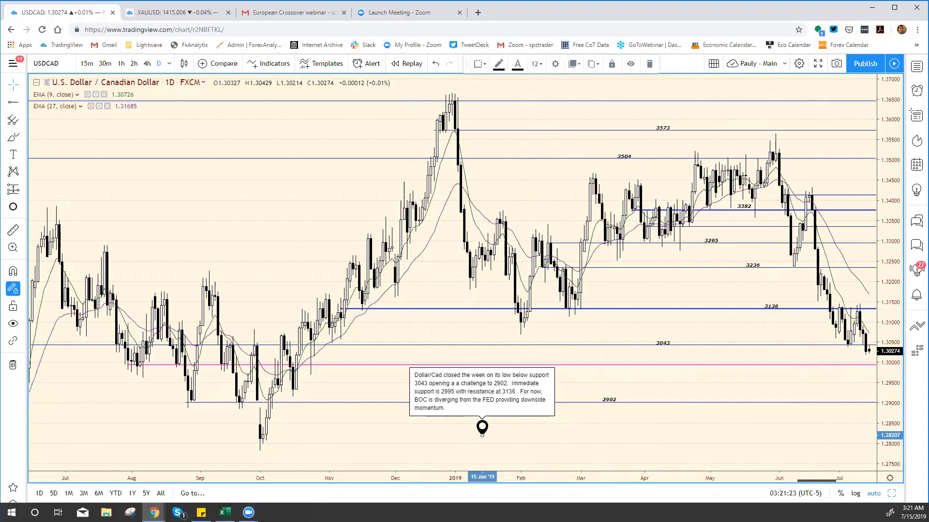
click(225, 512)
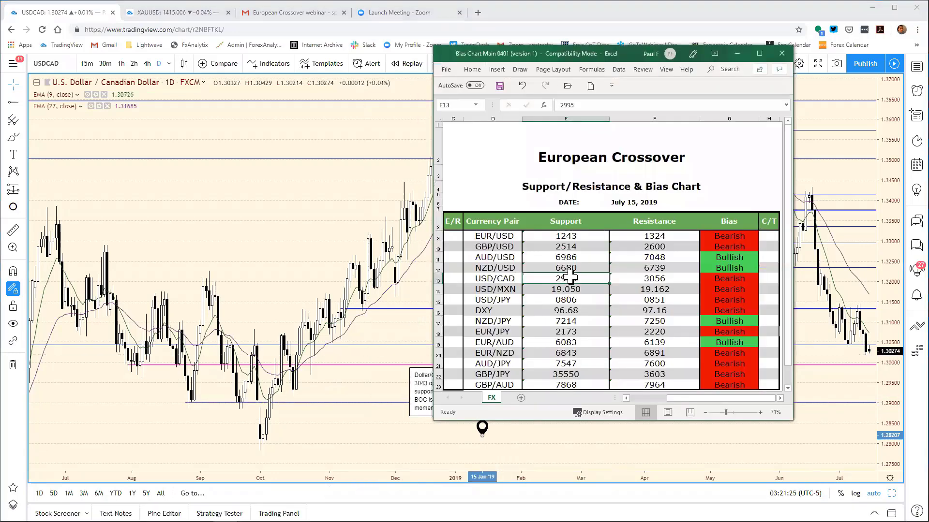
click(784, 471)
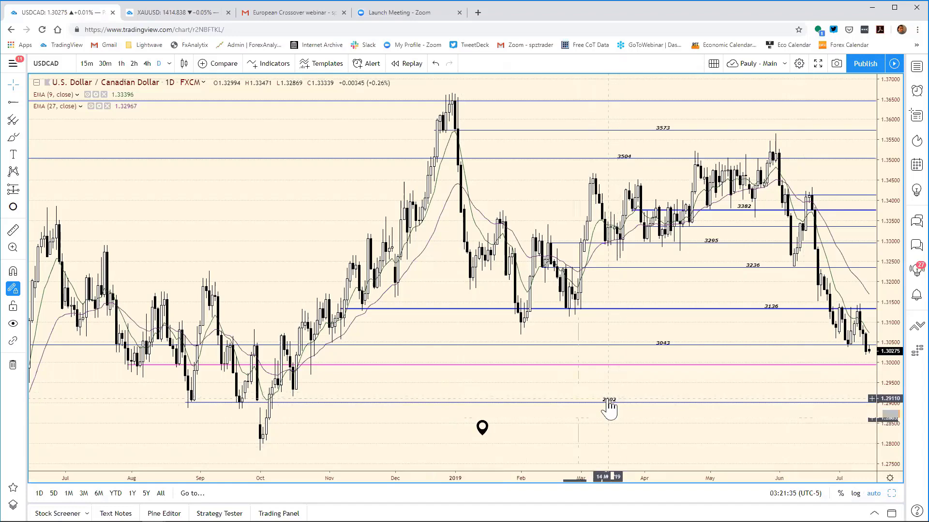
- Slide the 2902 label right along its line toward the chart's right end
drag(608, 397, 789, 398)
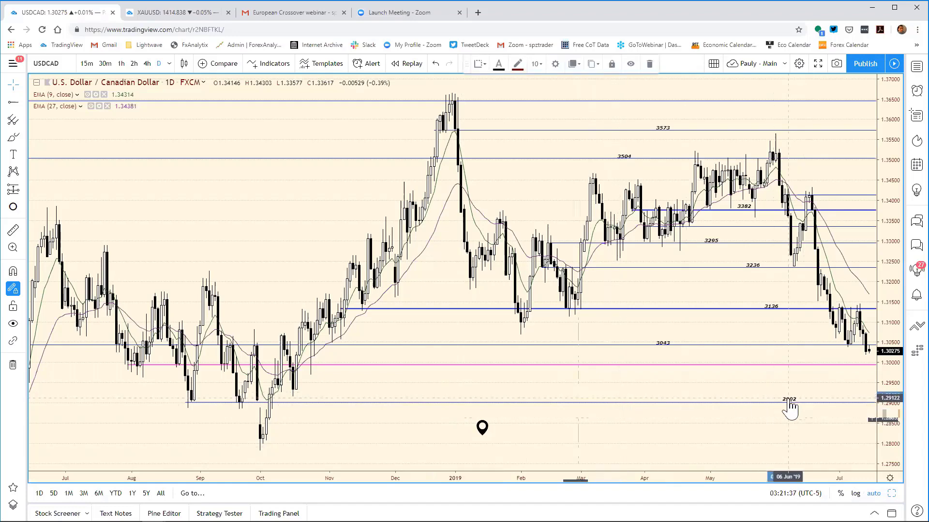
click(769, 420)
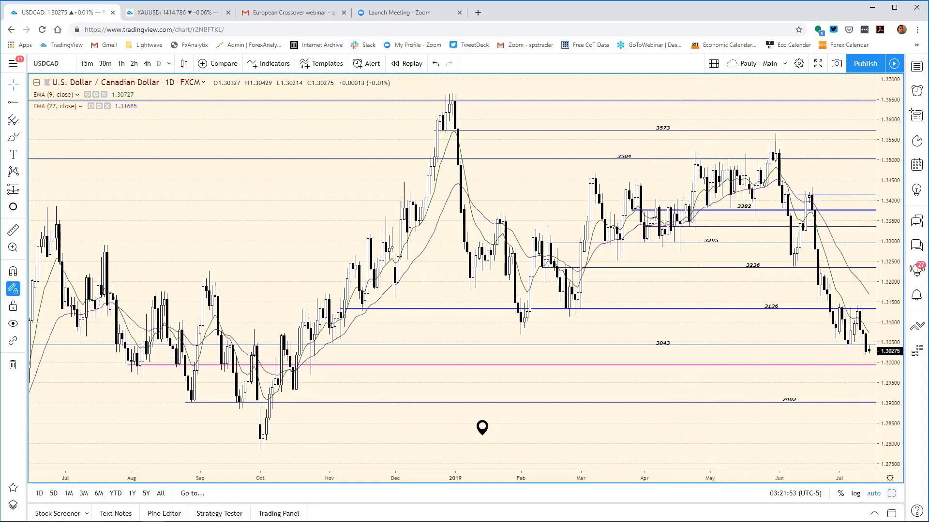
- Switch to the USDCAD 120-minute chart and show it full-size
key(alt+Return)
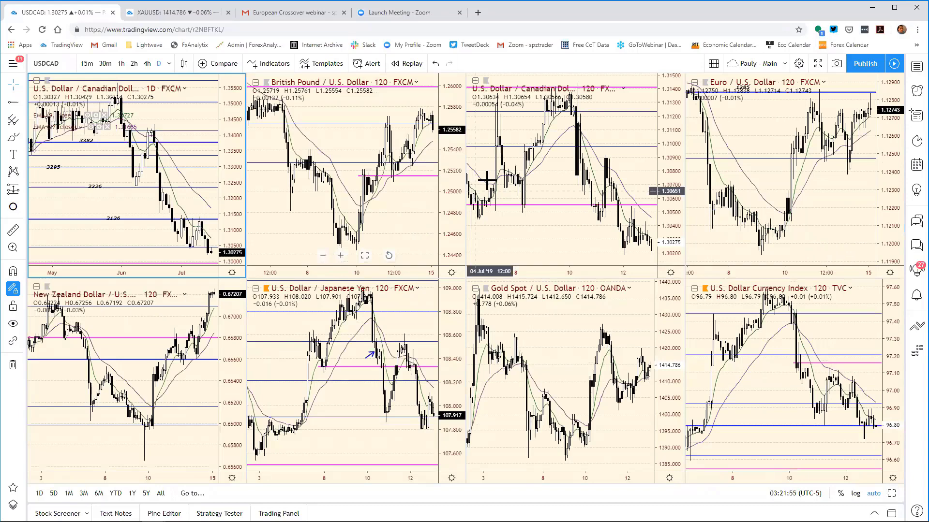
click(674, 138)
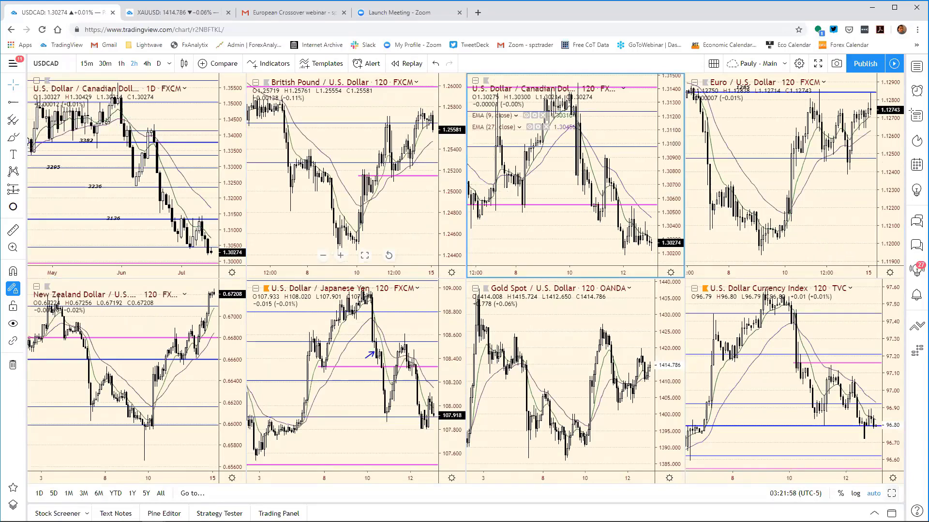
key(alt+Return)
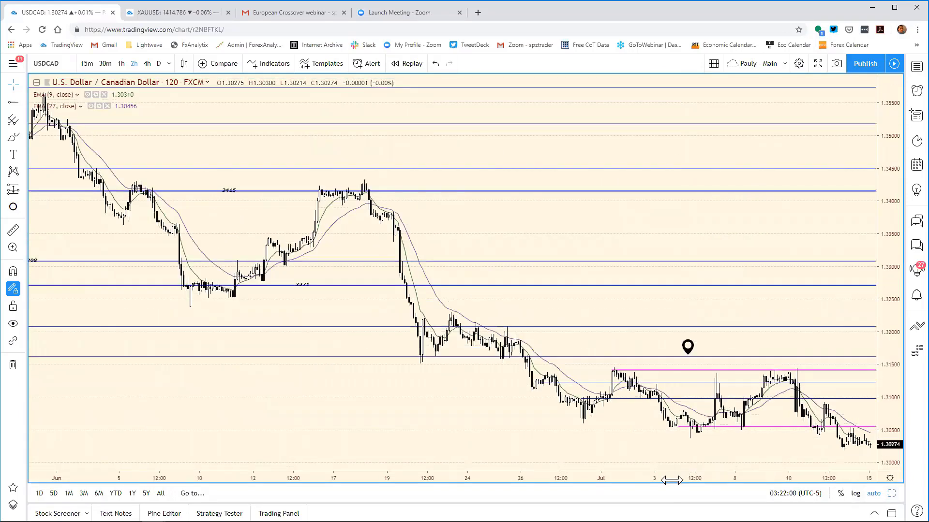
scroll(604, 478, up, 6)
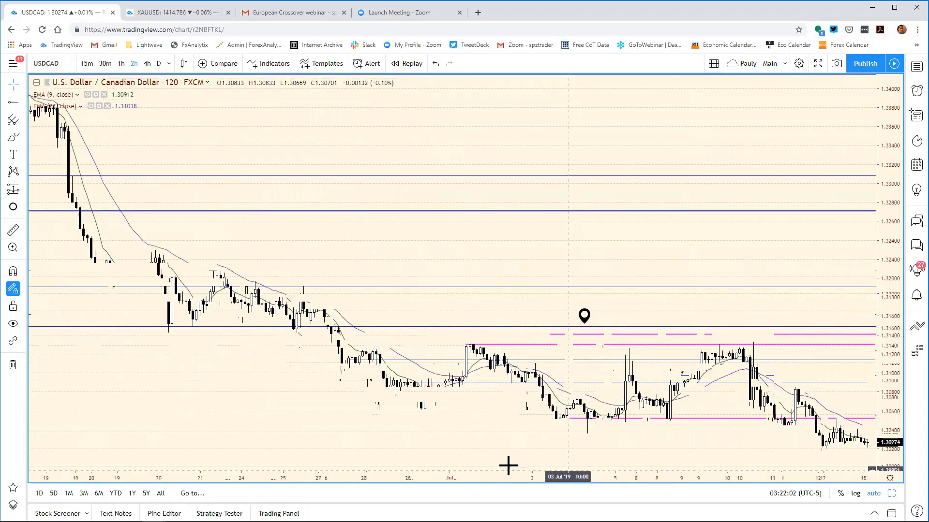
scroll(621, 473, up, 4)
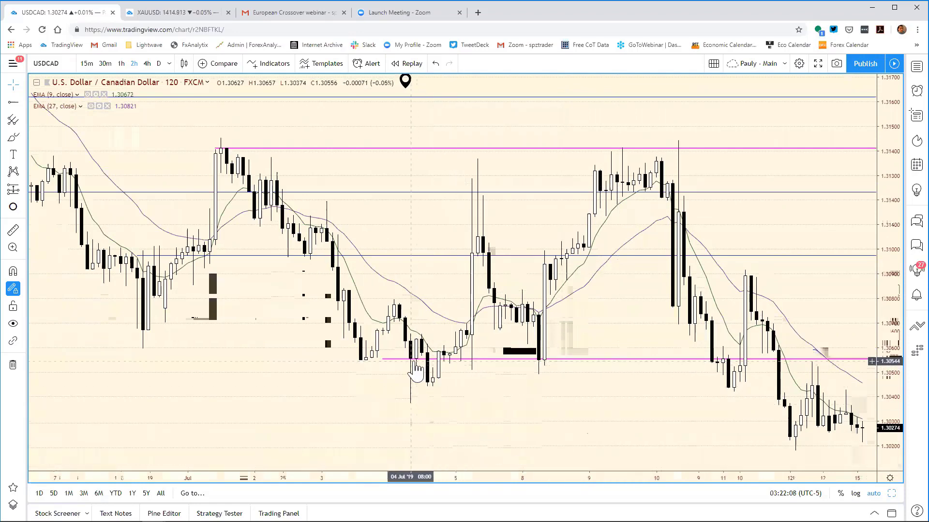
- Reposition the lower magenta level line to about 1.30770
mouse_move(414, 360)
mouse_down()
mouse_move(535, 356)
mouse_move(626, 338)
mouse_move(535, 310)
mouse_up()
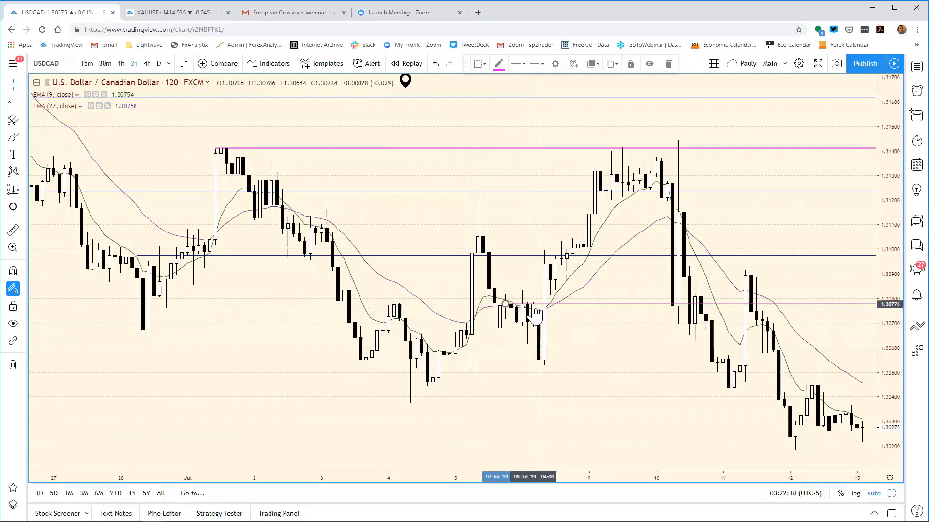
drag(535, 310, 535, 311)
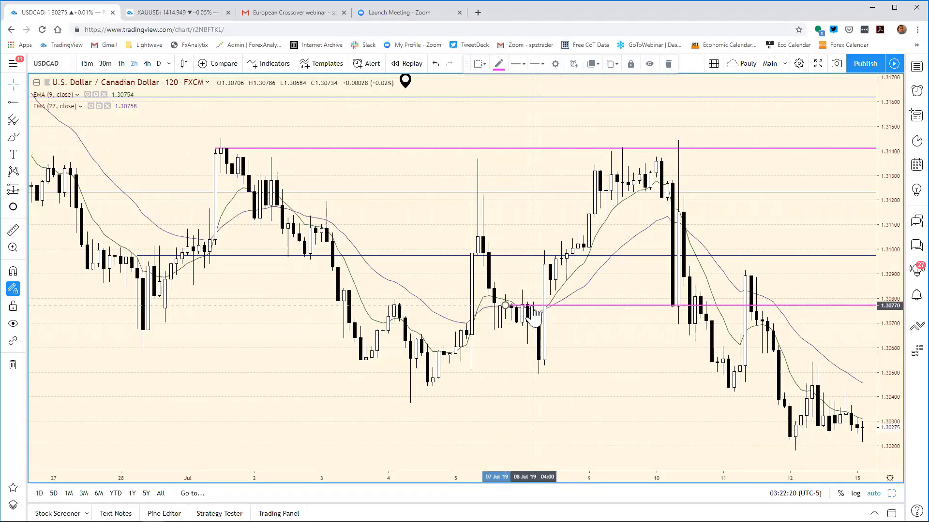
click(581, 358)
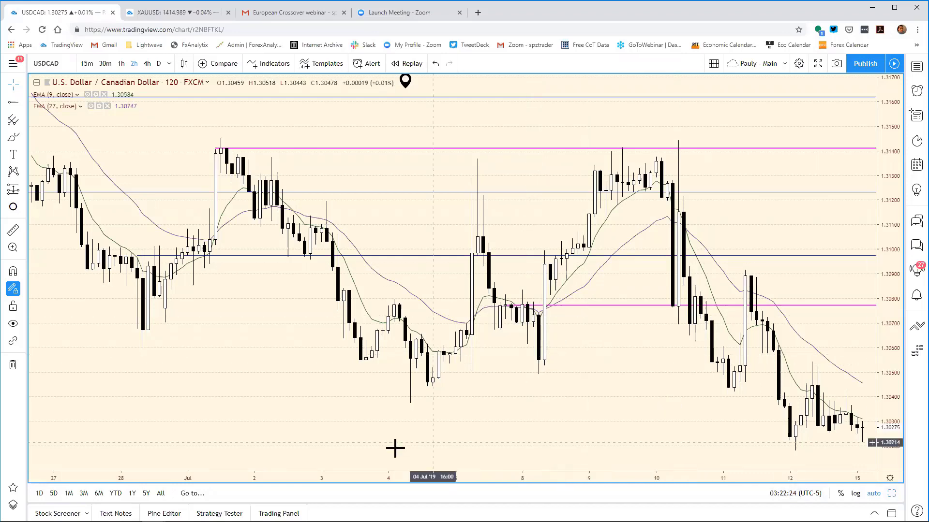
- Change the USD/CAD support in cell E13 to 3077
mouse_move(204, 517)
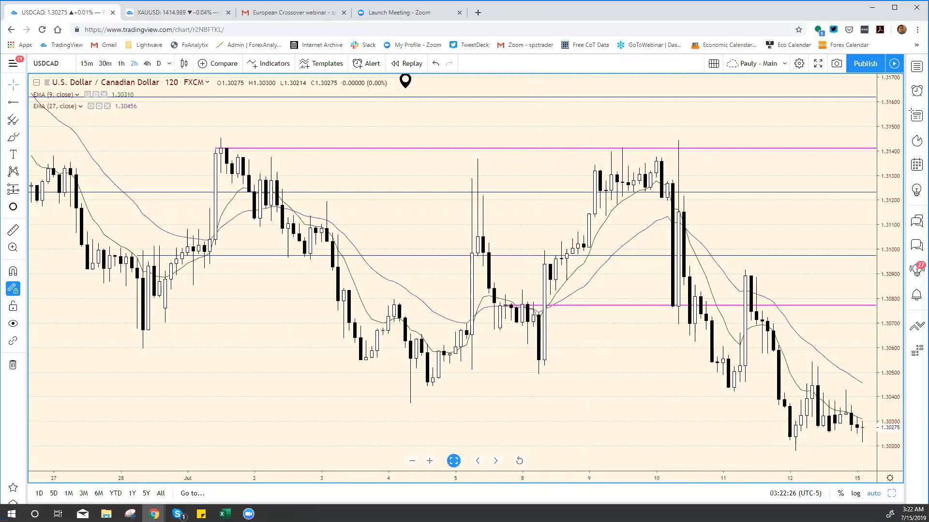
click(224, 513)
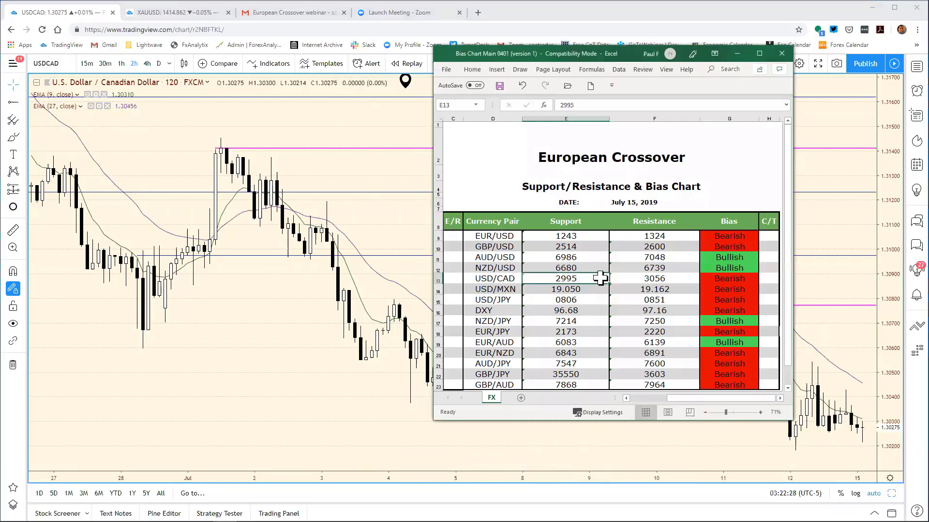
click(583, 107)
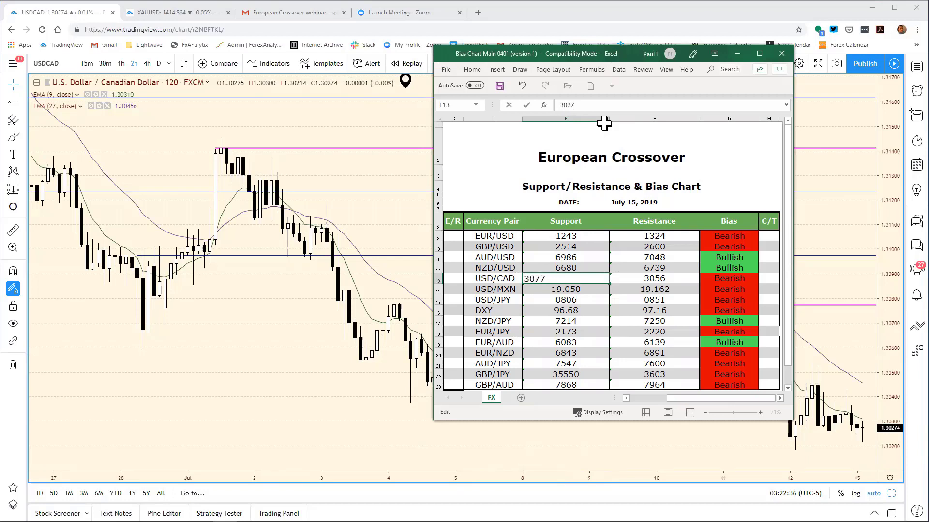
text(3077)
key(Return)
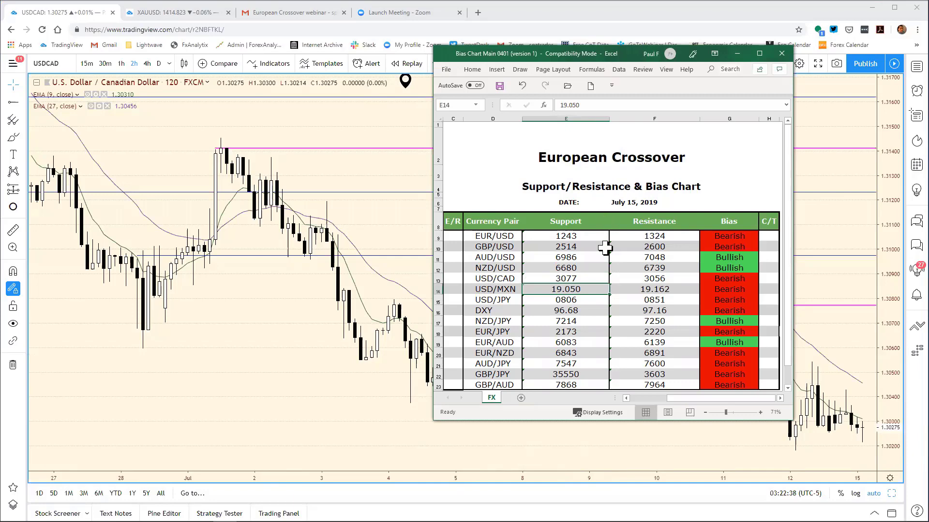
- Save the bias chart workbook and return to TradingView
click(446, 70)
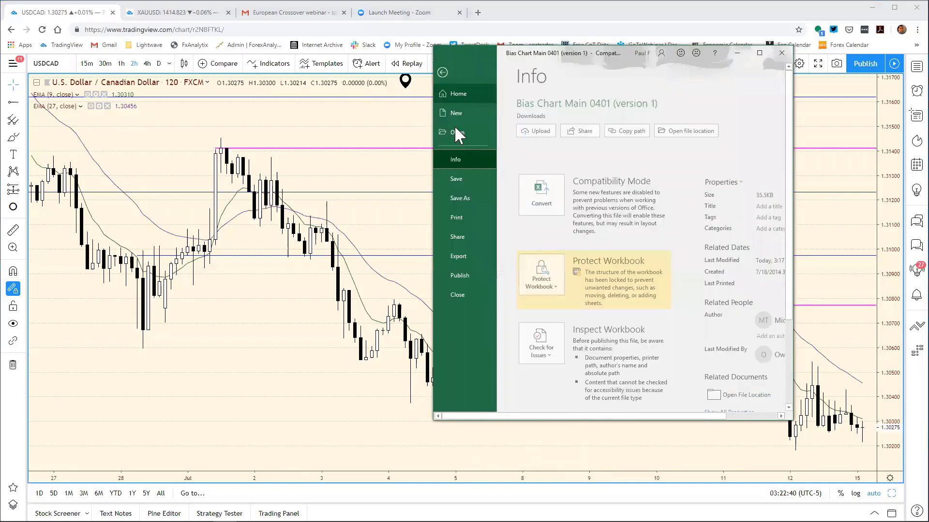
click(466, 180)
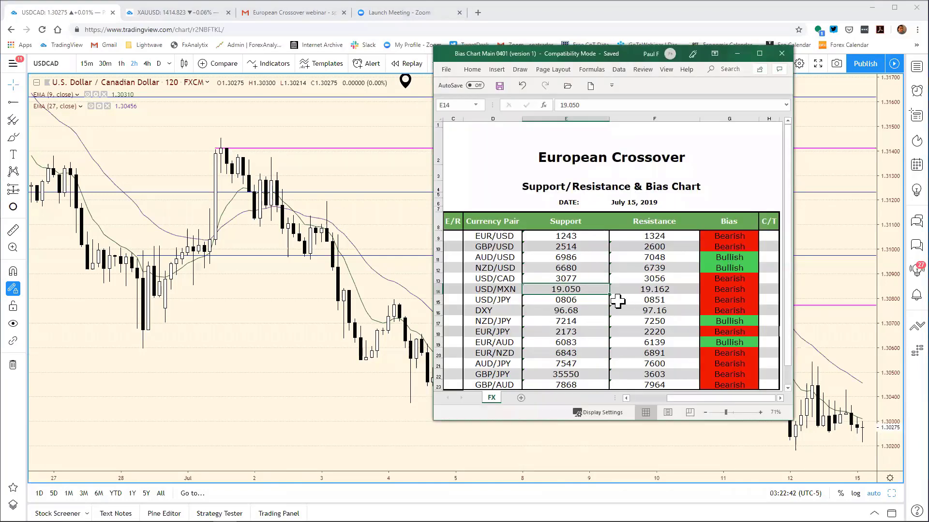
click(840, 171)
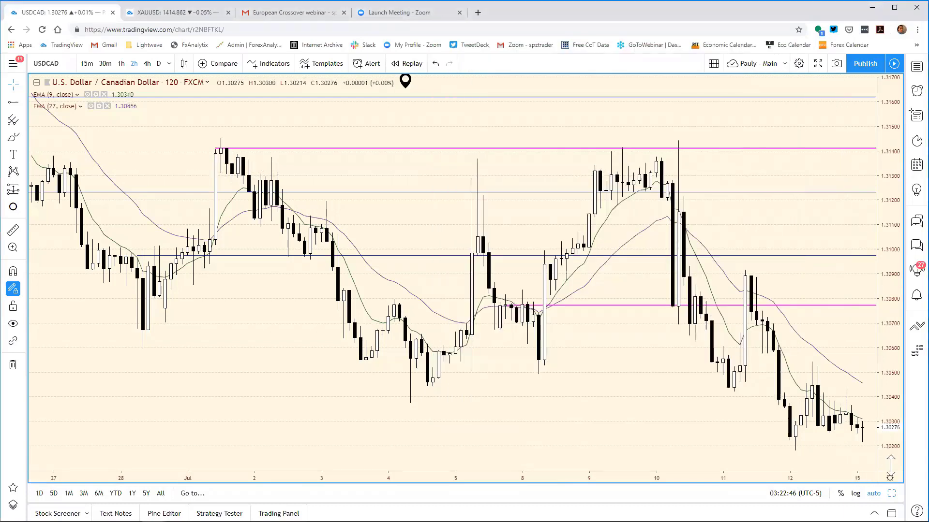
- Back on the eight-chart grid, load USDMXN into the top-left daily chart
key(alt+Return)
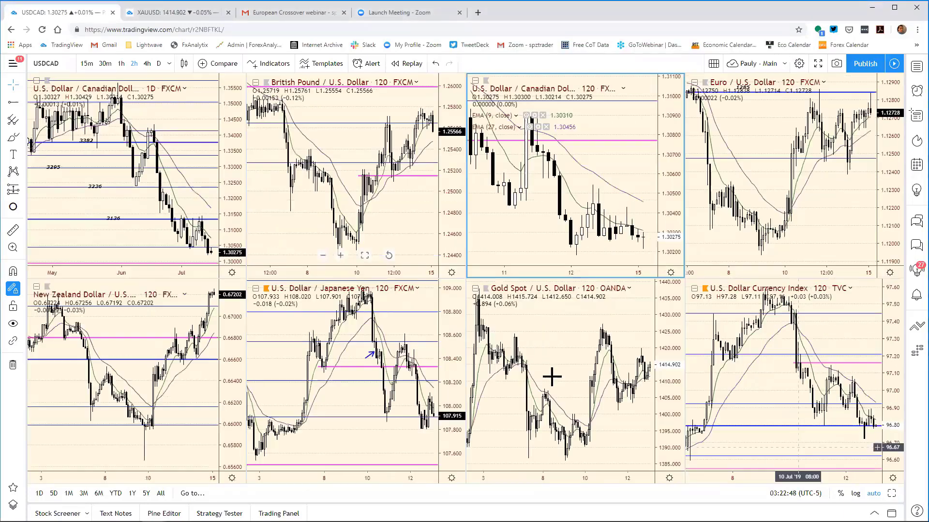
drag(571, 268, 610, 265)
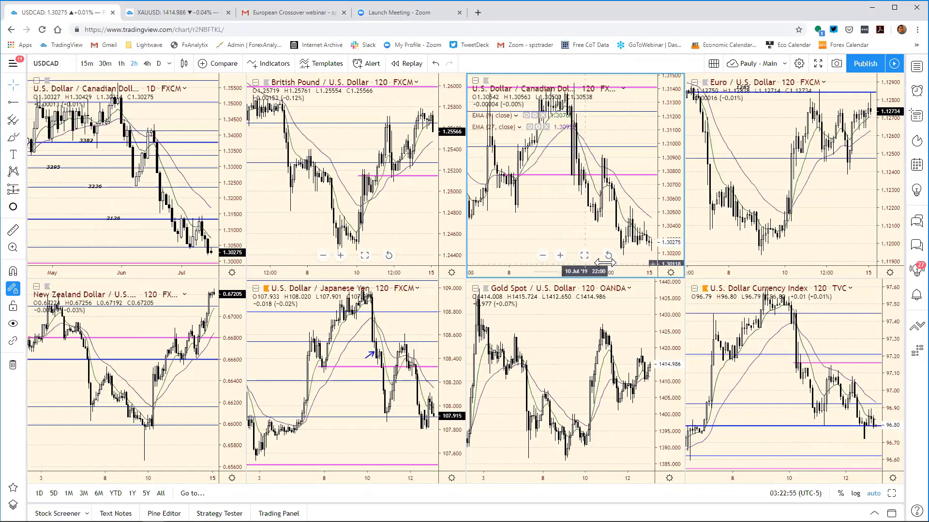
click(230, 151)
text(U)
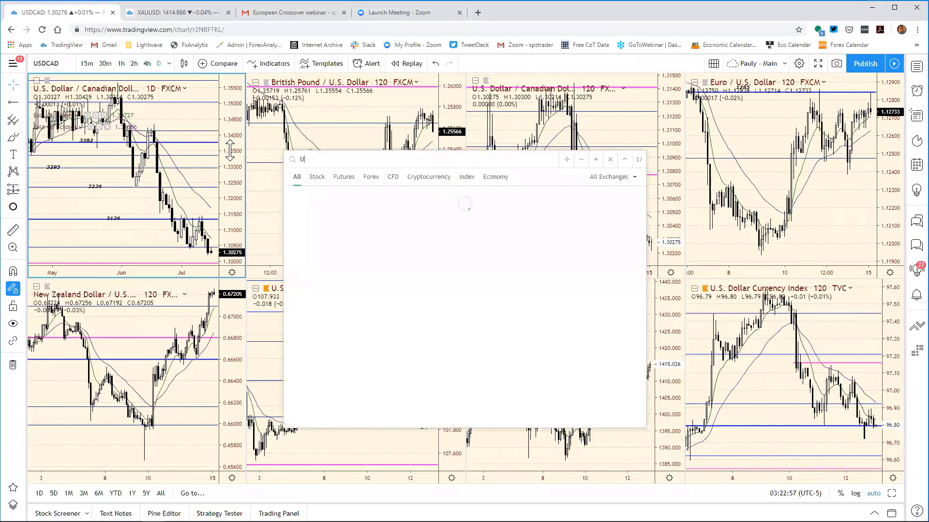
text(SDMXN)
key(Return)
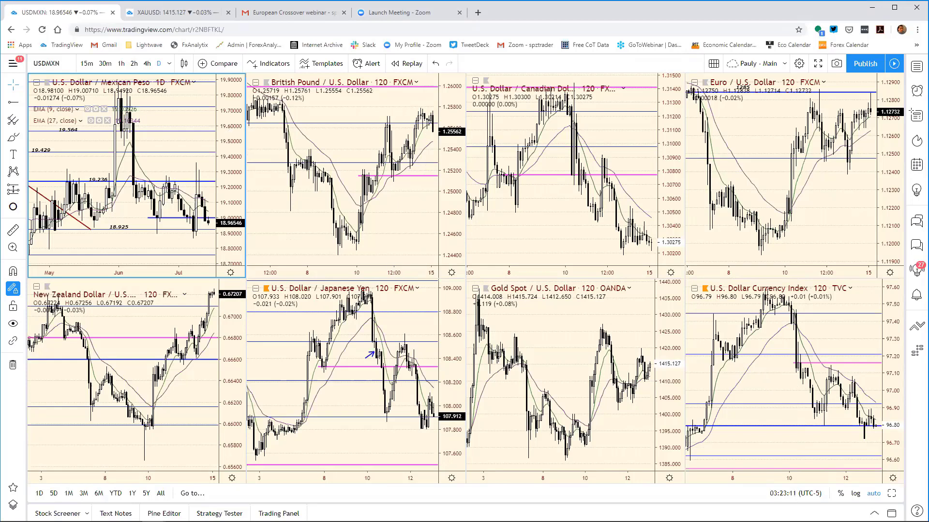
- Expand the USD/MXN daily chart to full size and adjust its horizontal scale
key(alt+Return)
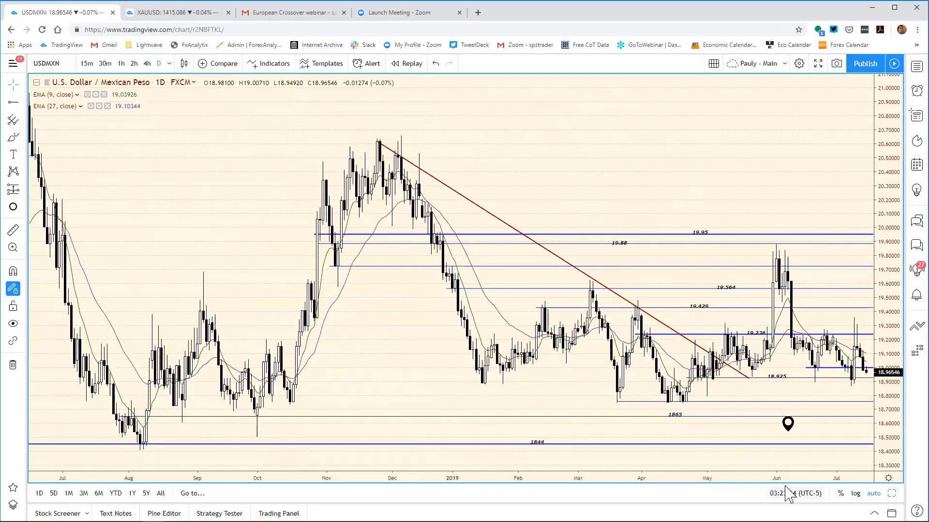
drag(721, 479, 781, 478)
mouse_move(784, 423)
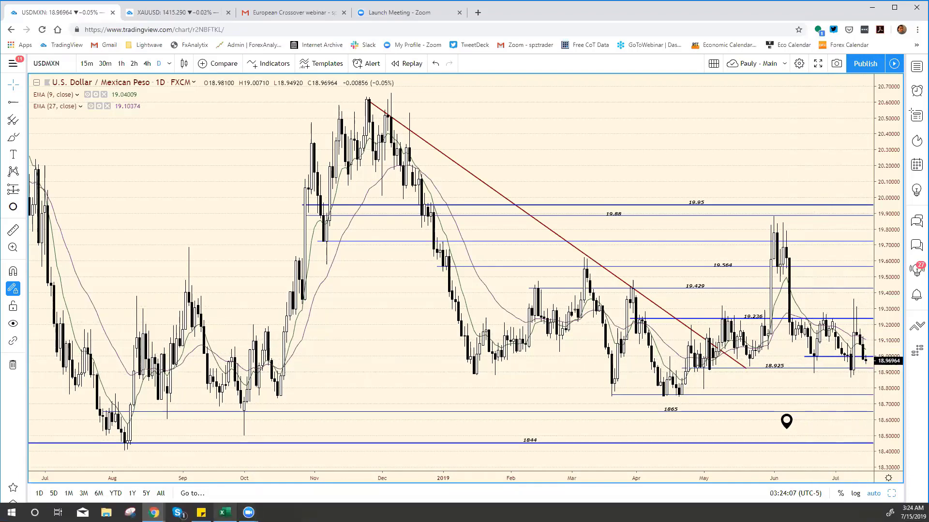
- Edit cell E14 so the USD/MXN support reads 18.86, then return to TradingView
click(224, 513)
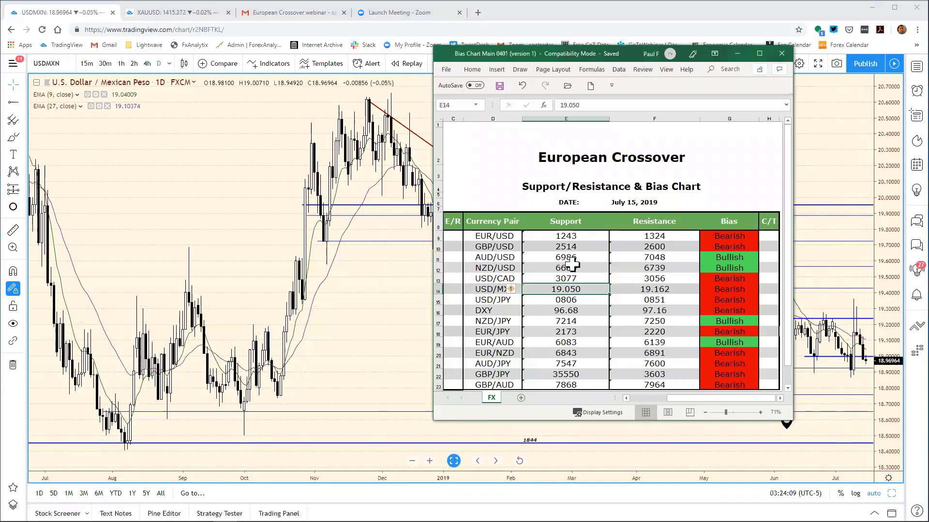
click(595, 105)
key(BackSpace)
key(BackSpace)
key(BackSpace)
key(BackSpace)
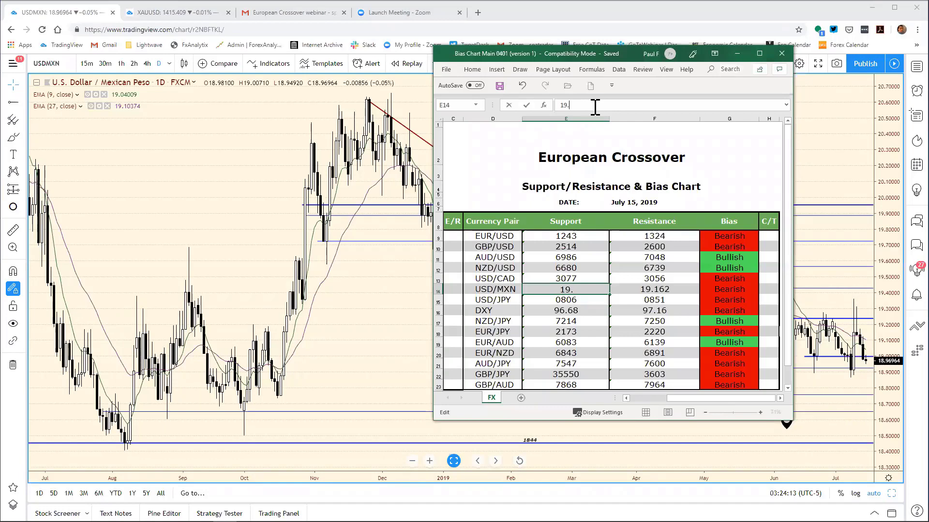
text(8)
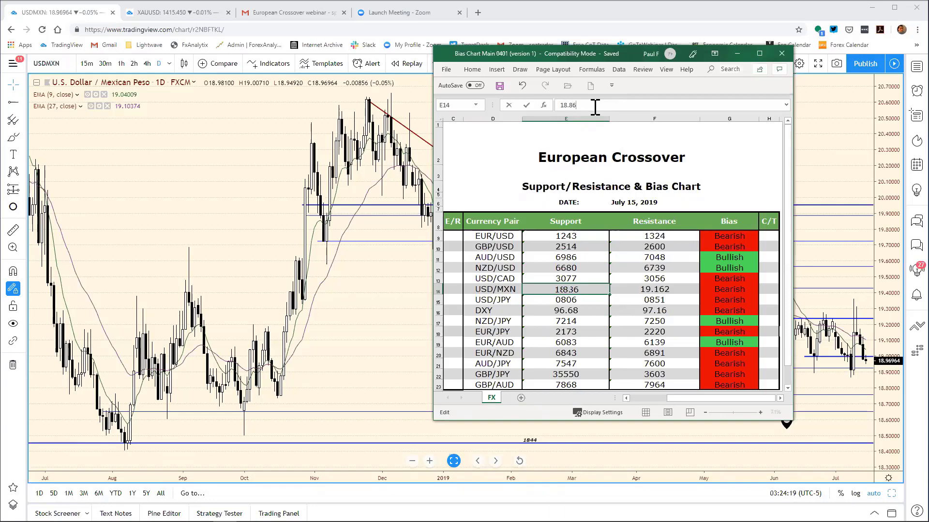
key(Return)
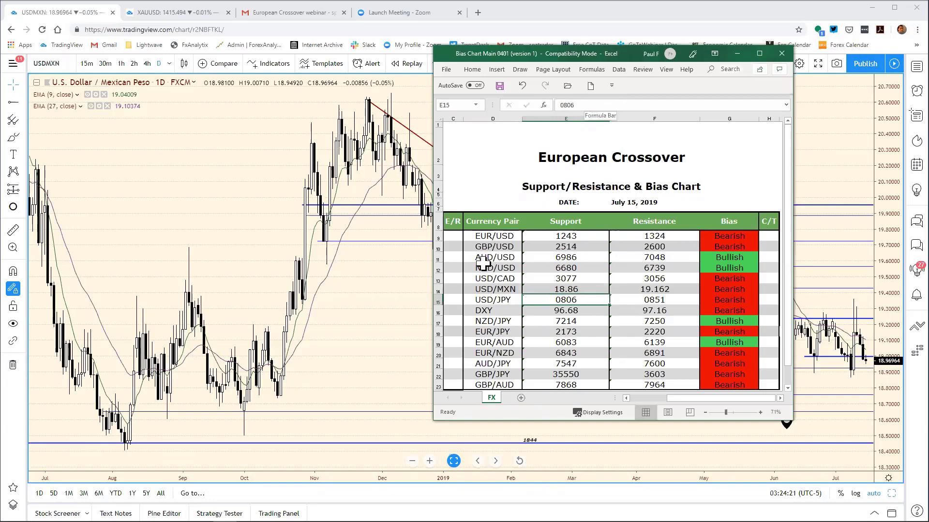
click(342, 259)
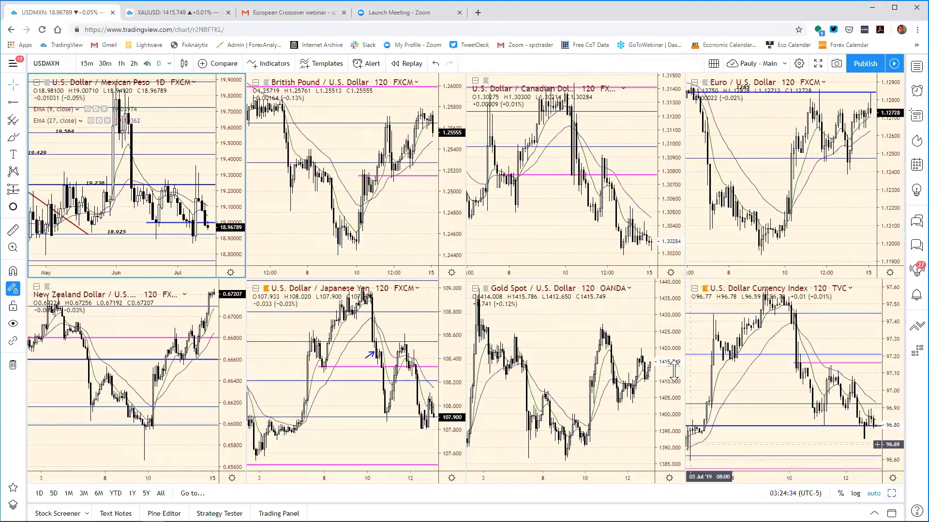
- Load USDMXN into the Gold Spot pane and expand the 120-minute chart to full size
click(661, 334)
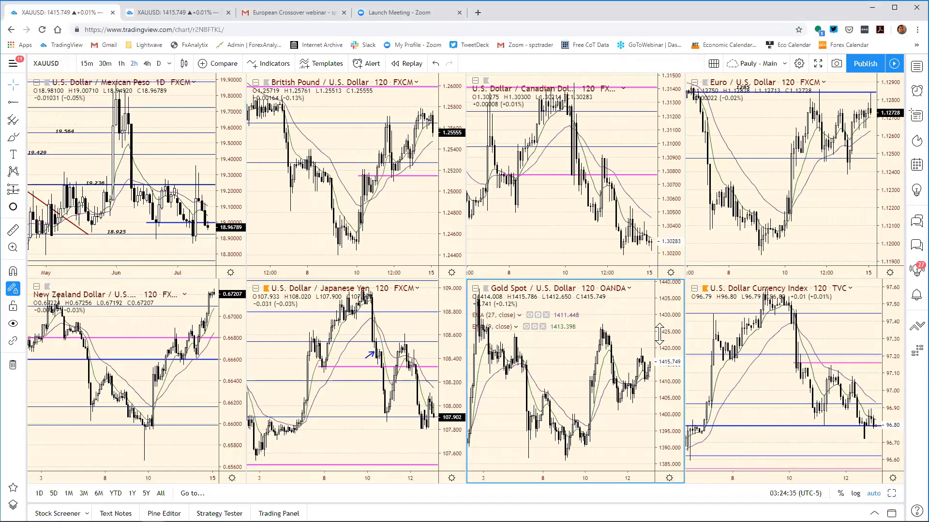
text(USDMXN)
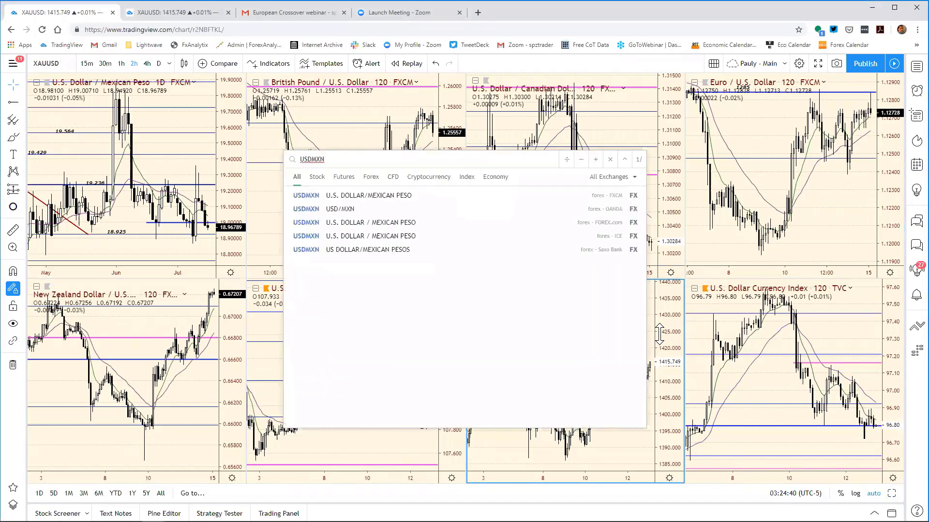
key(Return)
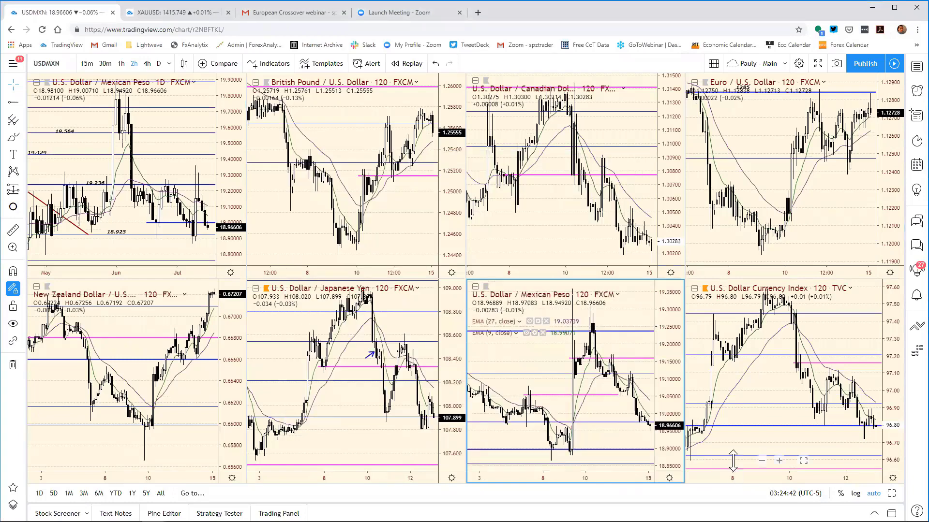
key(alt+Return)
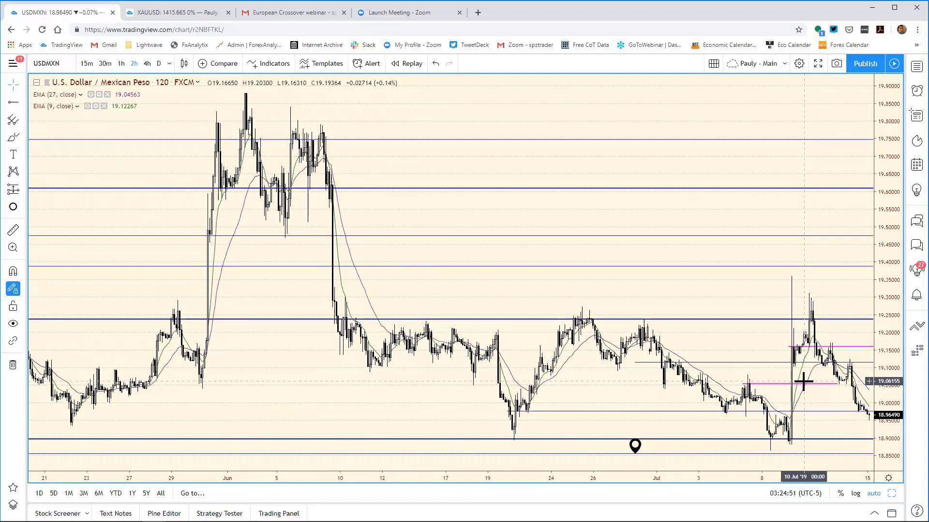
- Move the pink 19.05 level line right so it starts around 9–10 July
click(785, 383)
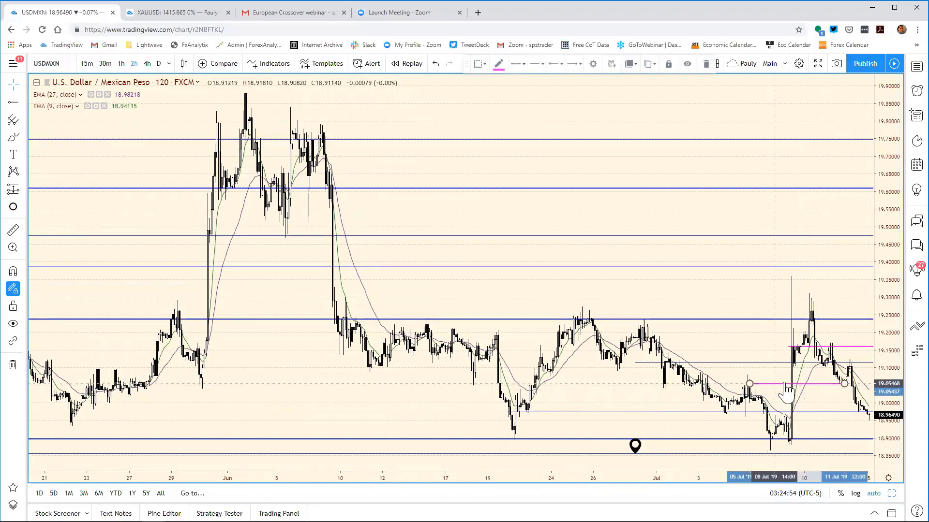
drag(784, 385, 819, 381)
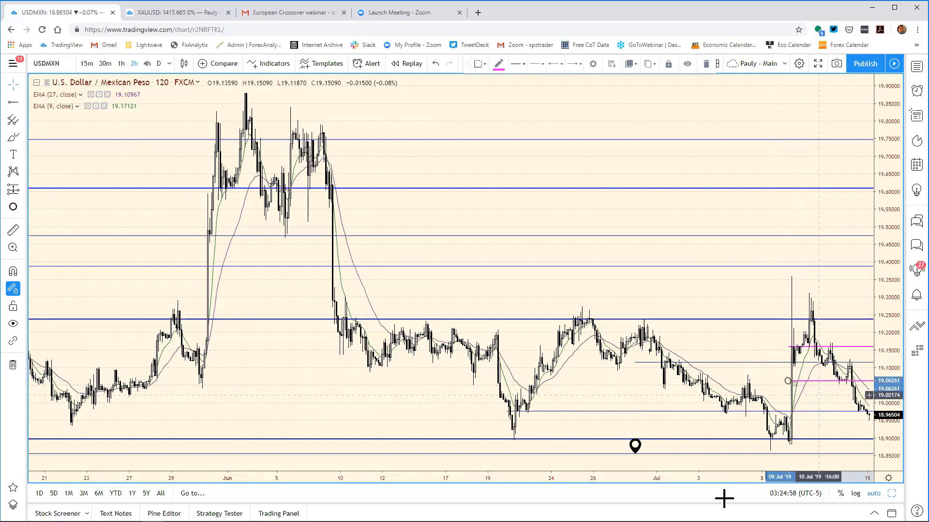
click(724, 499)
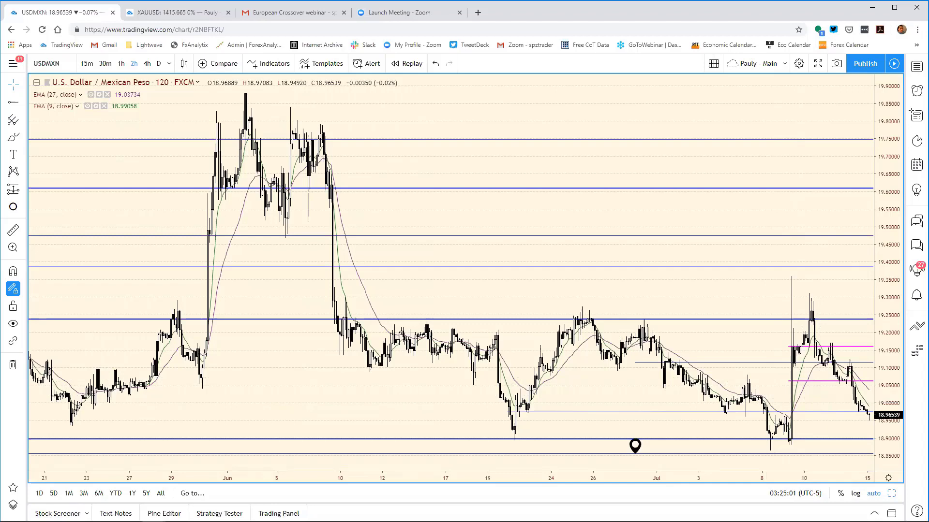
- In the bias chart, change the USD/MXN resistance from 19.162 to 19.062
mouse_move(484, 520)
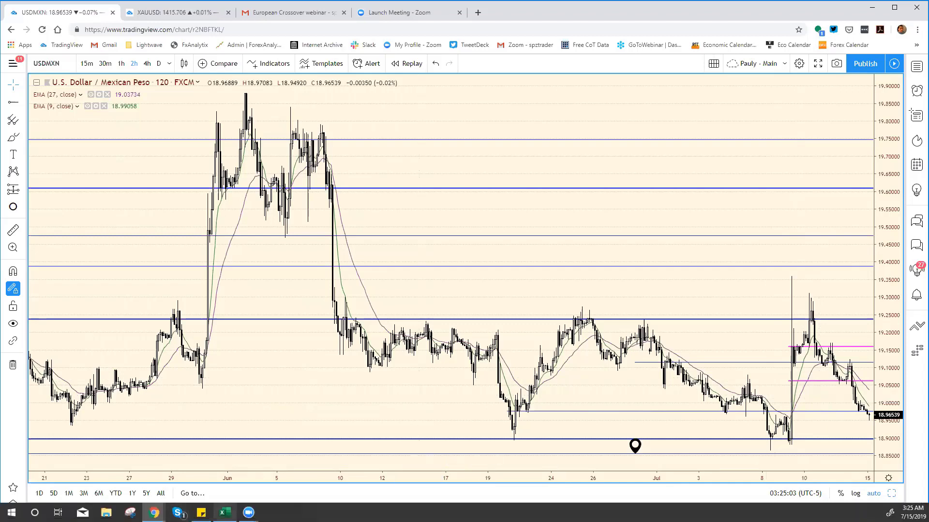
click(224, 512)
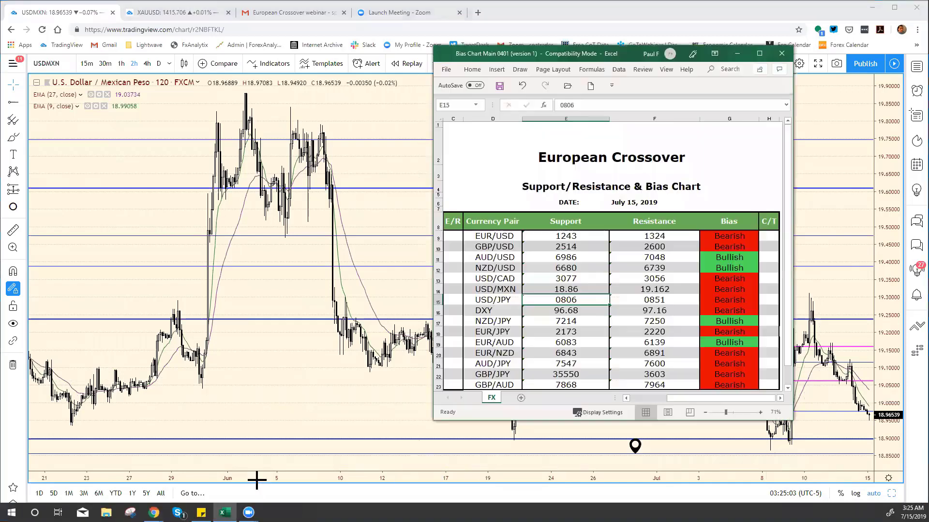
click(581, 291)
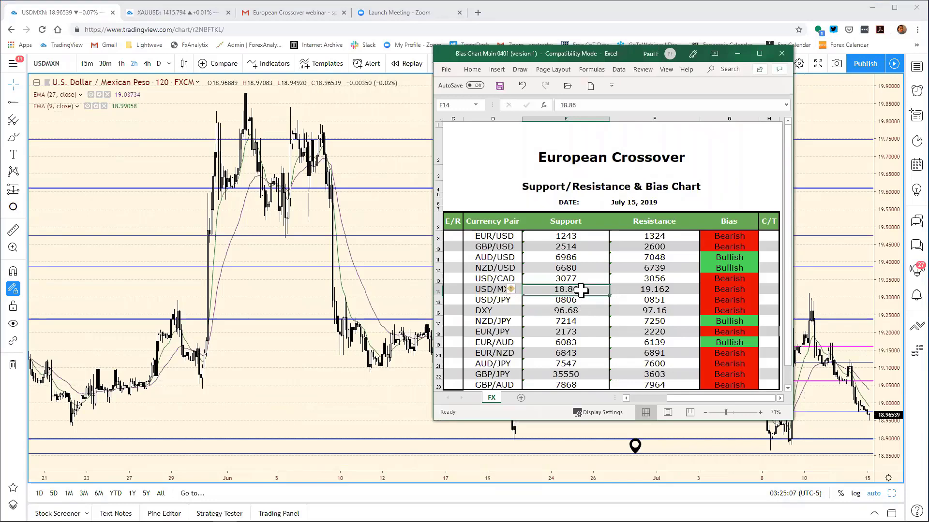
click(655, 290)
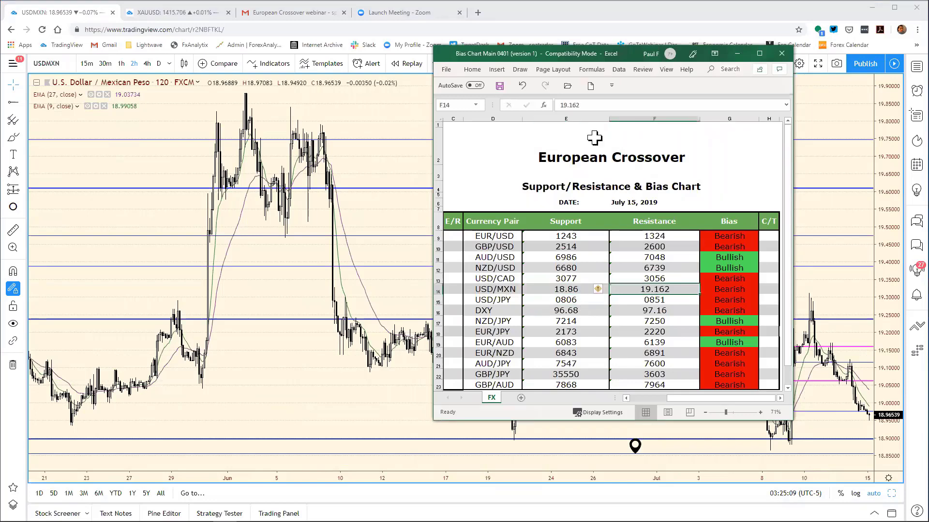
click(585, 109)
key(BackSpace)
key(BackSpace)
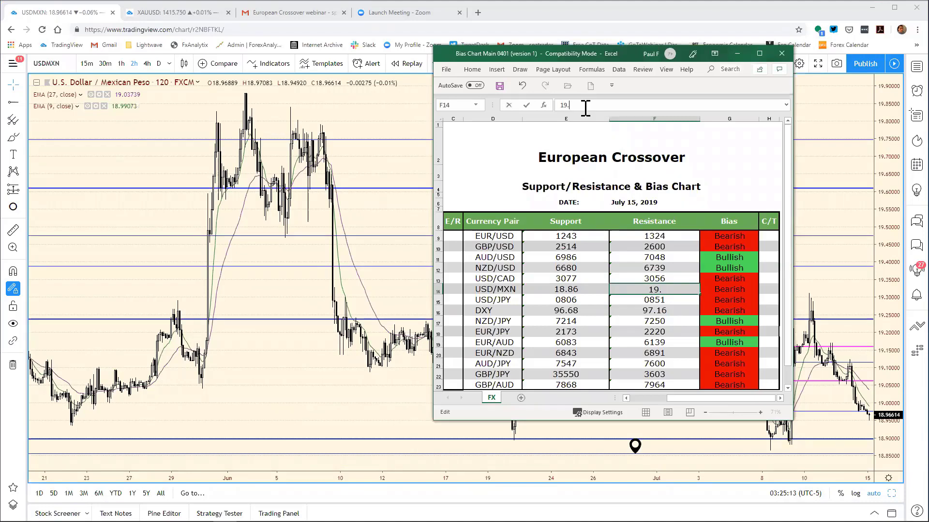
text(062)
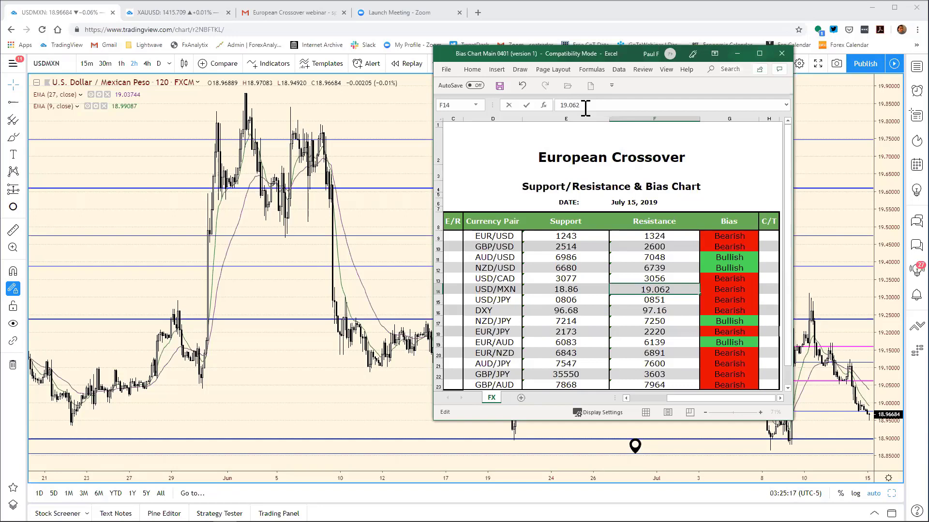
key(Return)
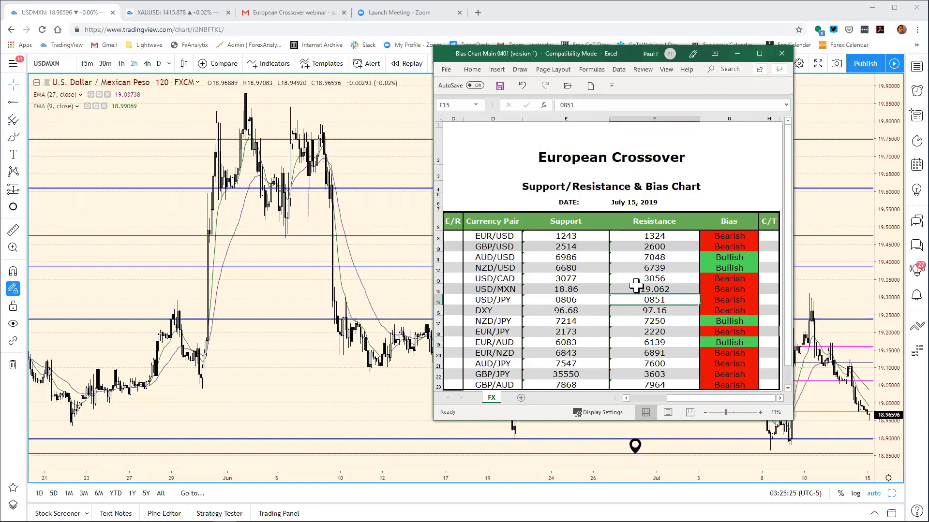
- Save the bias chart workbook and go back to the USD/MXN chart
click(446, 72)
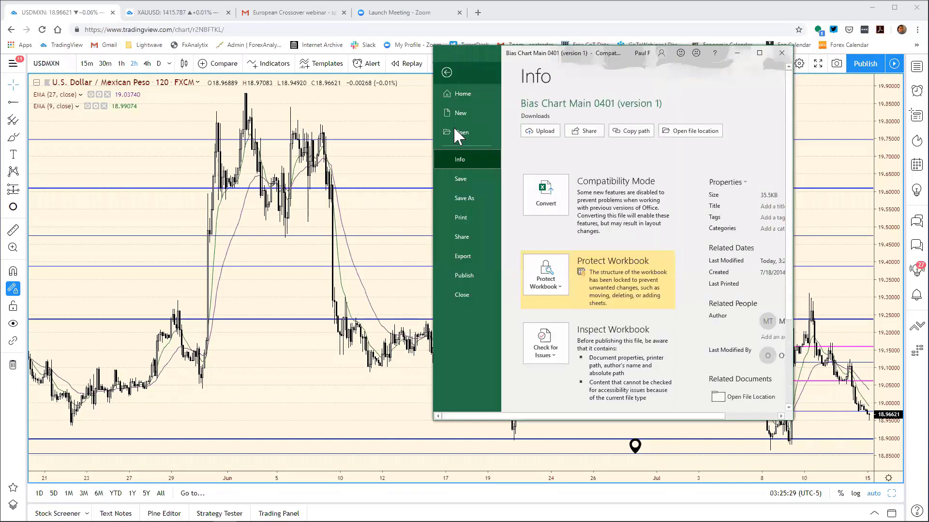
click(459, 174)
click(851, 166)
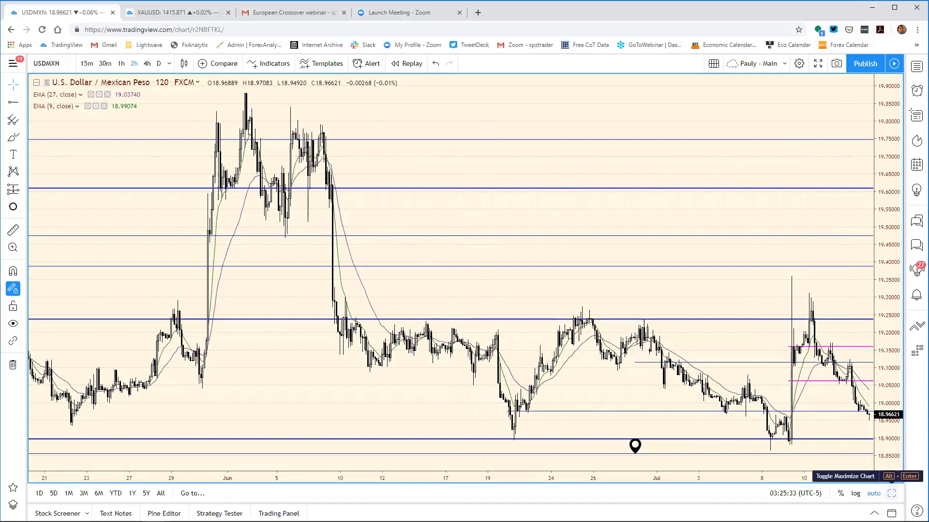
- In the eight-chart layout, switch the daily top-left chart from USD/MXN to USDJPY
key(alt+Return)
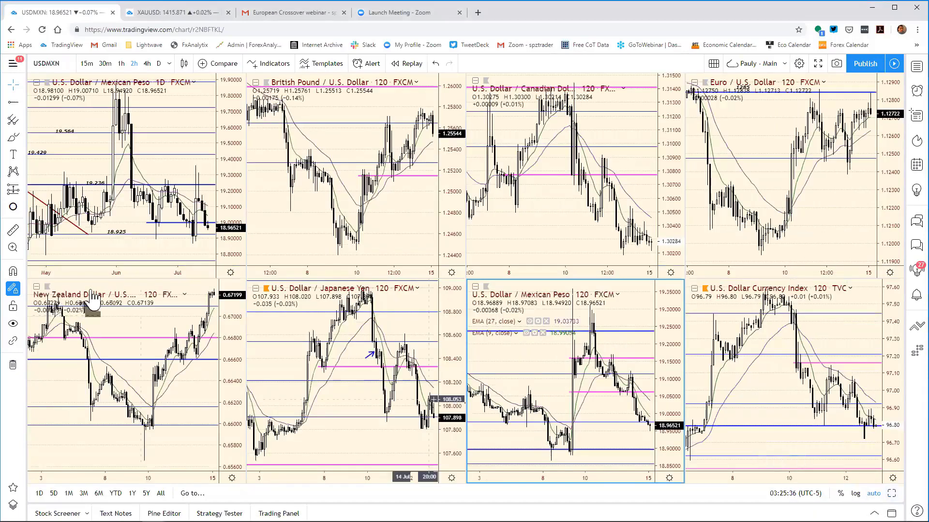
click(206, 126)
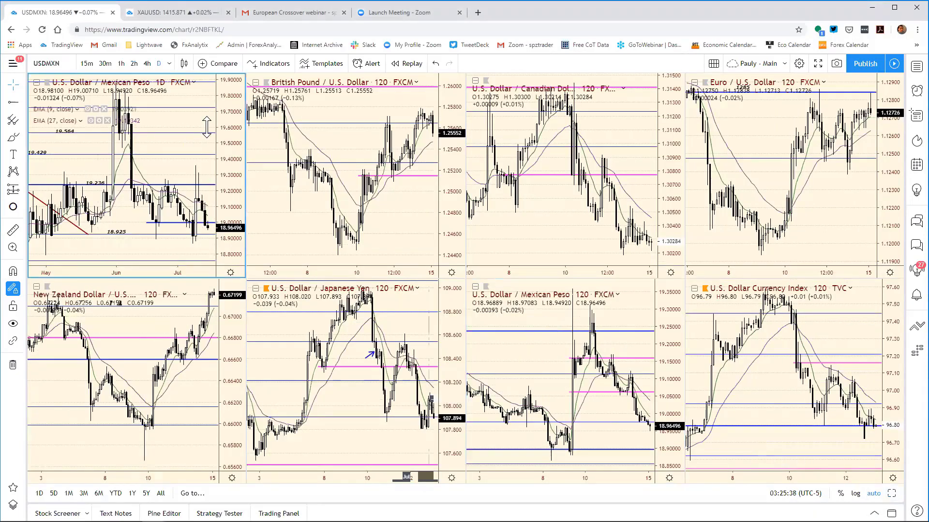
text(USD)
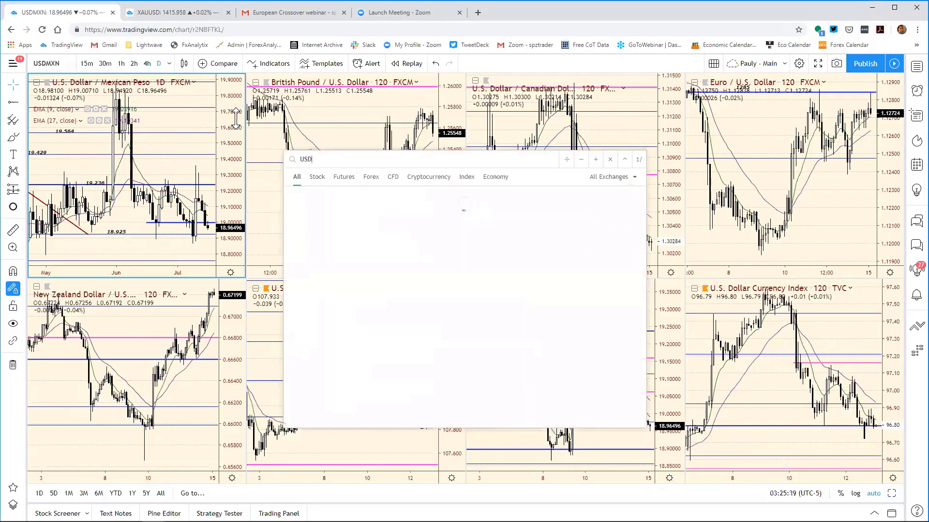
text(JPY)
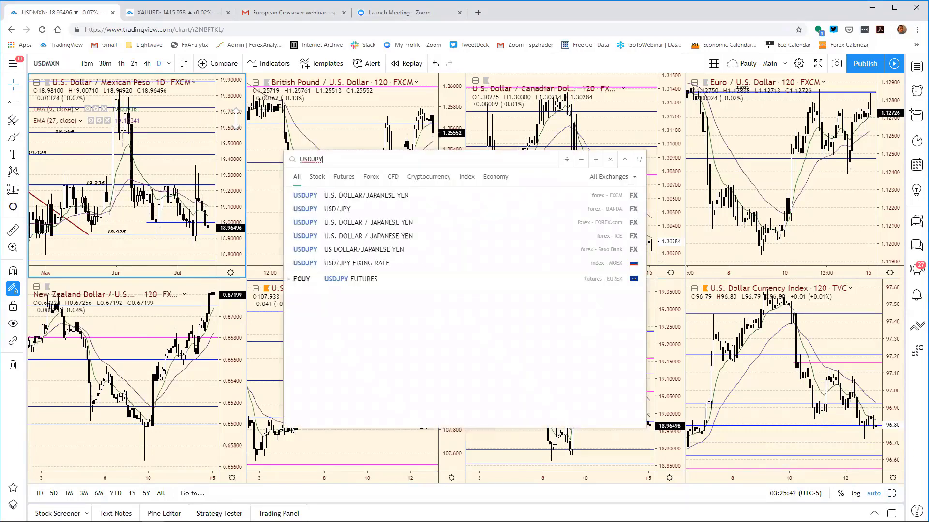
key(Return)
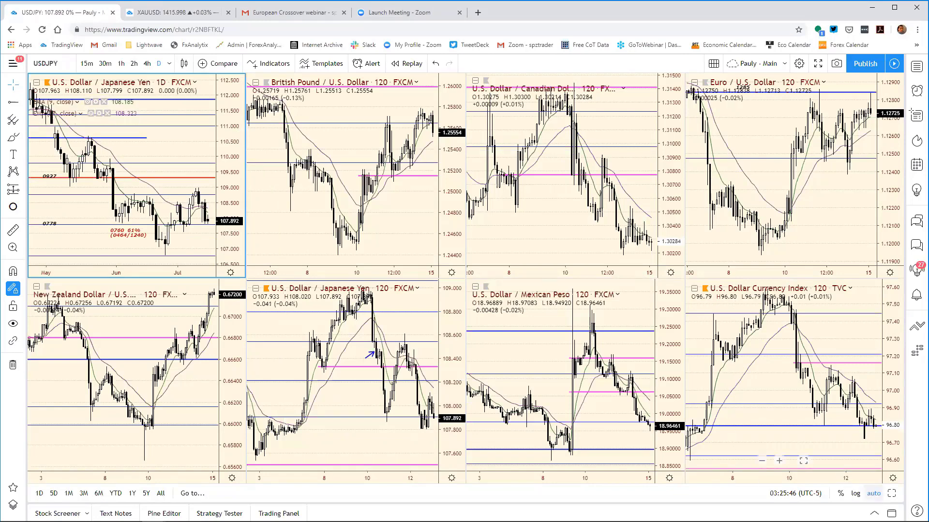
- Show the daily USD/JPY chart full size, then bring up the bias chart workbook
click(891, 493)
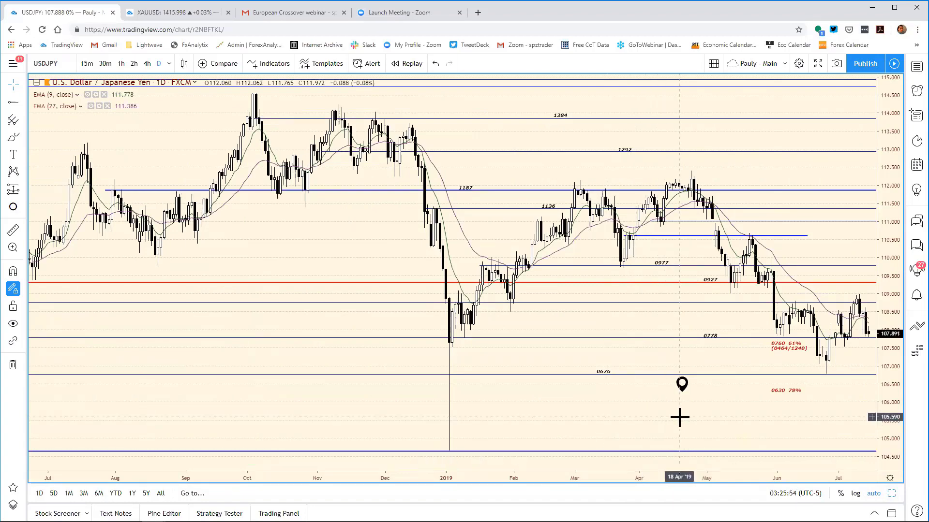
mouse_move(682, 384)
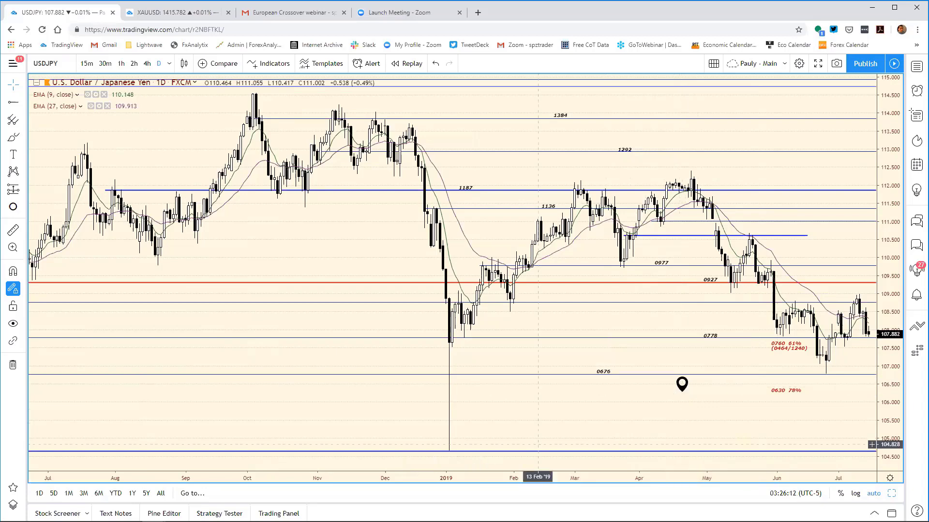
click(224, 513)
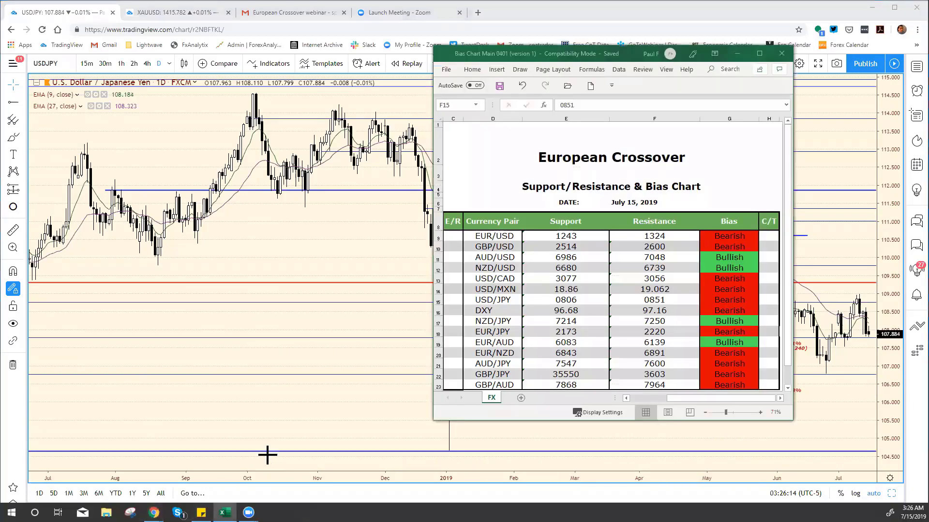
- Change USD/JPY support in cell E15 from 0806 to 0778, then go back to the chart
click(572, 300)
click(584, 105)
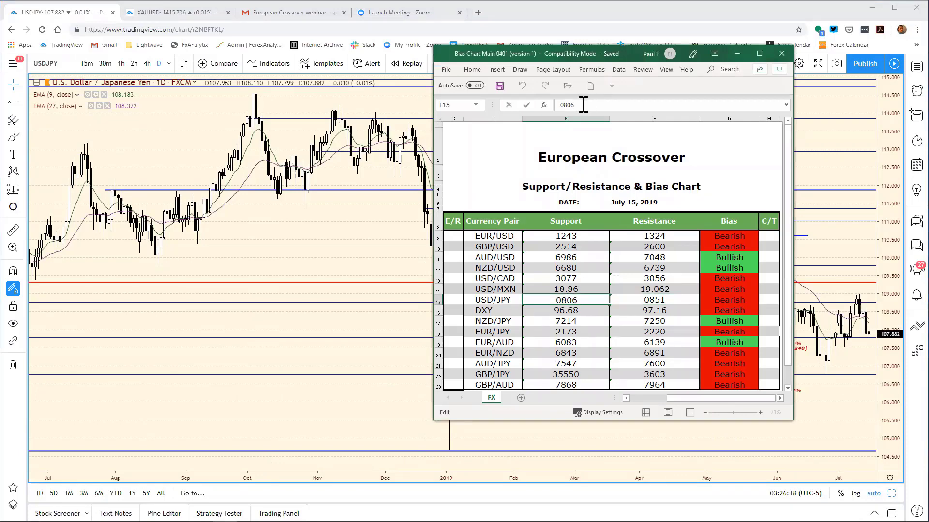
key(BackSpace)
key(Return)
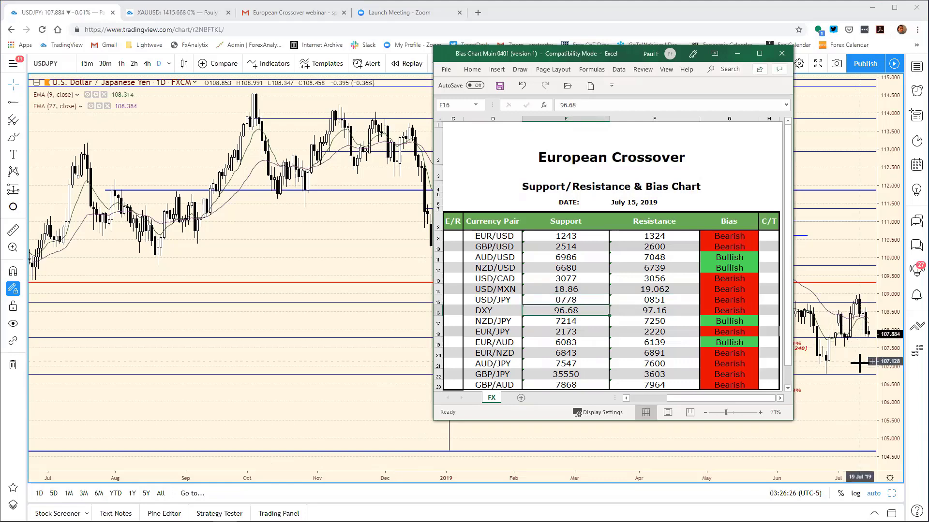
click(845, 357)
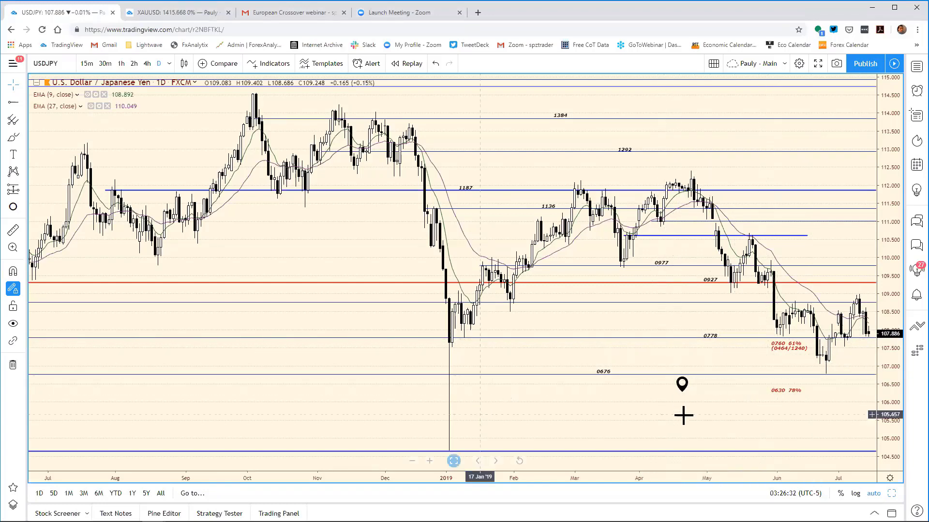
- Show the 2-hour USD/JPY chart full size and compress its time axis to reveal more bars
mouse_move(682, 384)
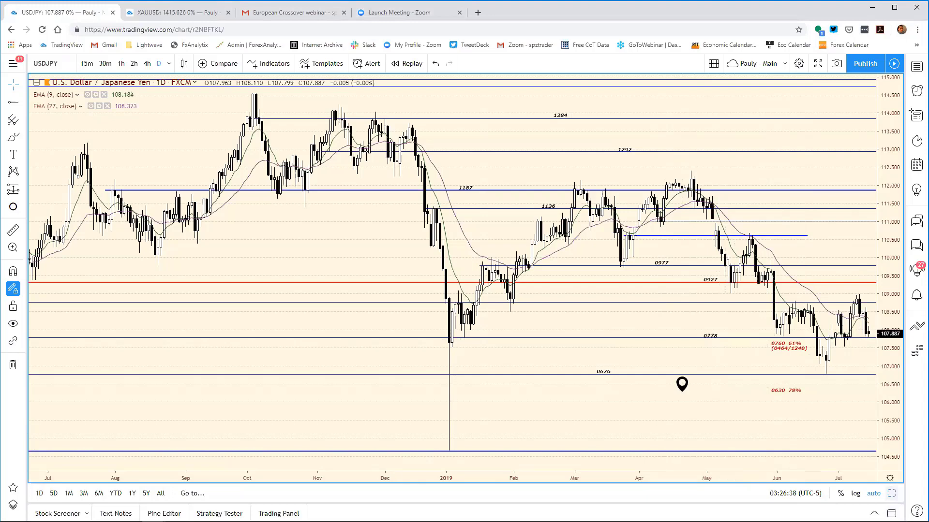
key(alt+Return)
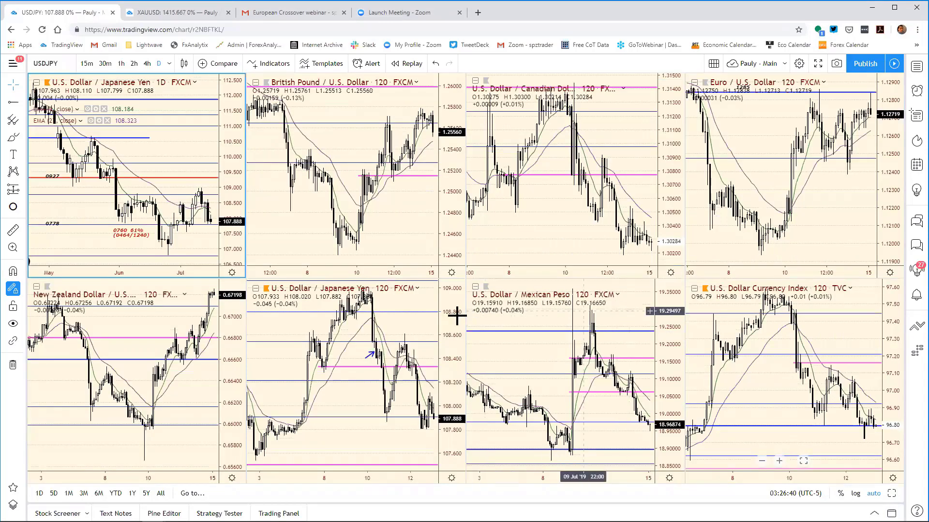
click(443, 324)
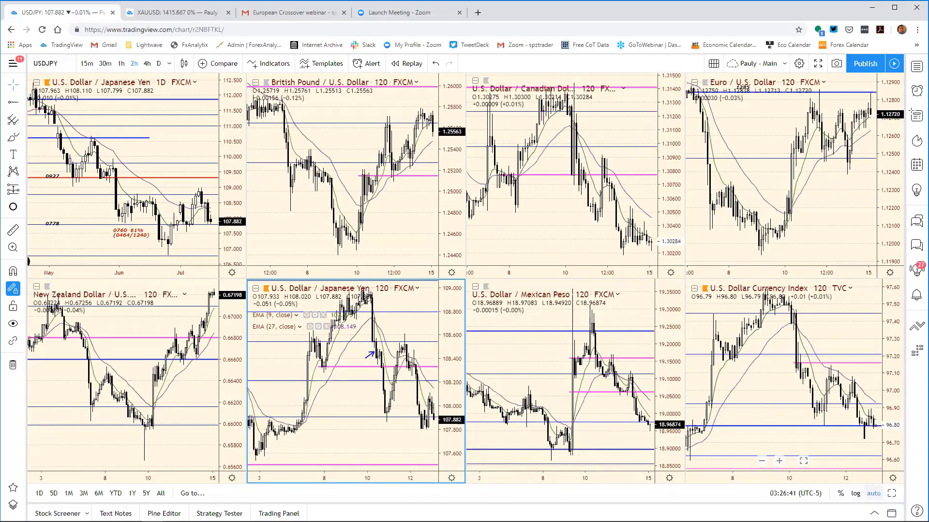
key(alt+Return)
drag(641, 482, 558, 467)
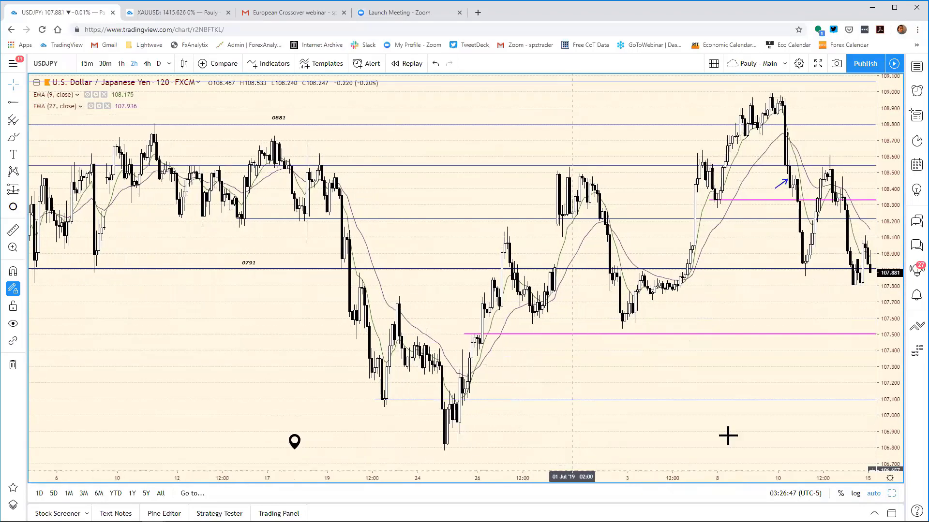
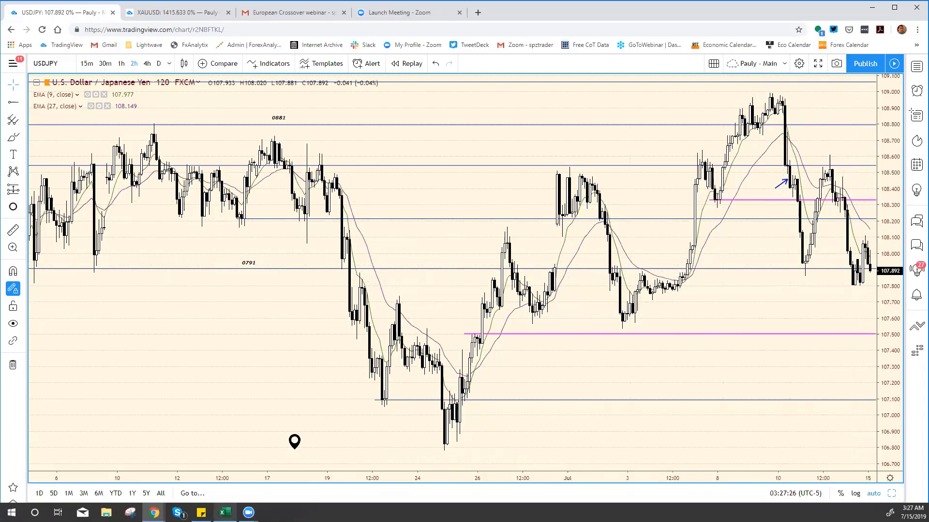
- Change the USD/JPY resistance in cell F15 of the bias sheet to 0832
click(224, 513)
click(655, 299)
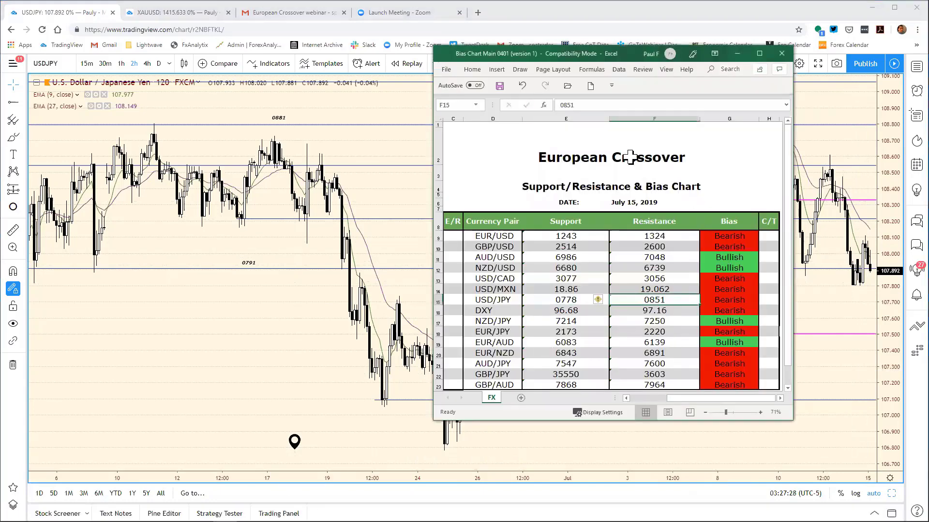
click(585, 105)
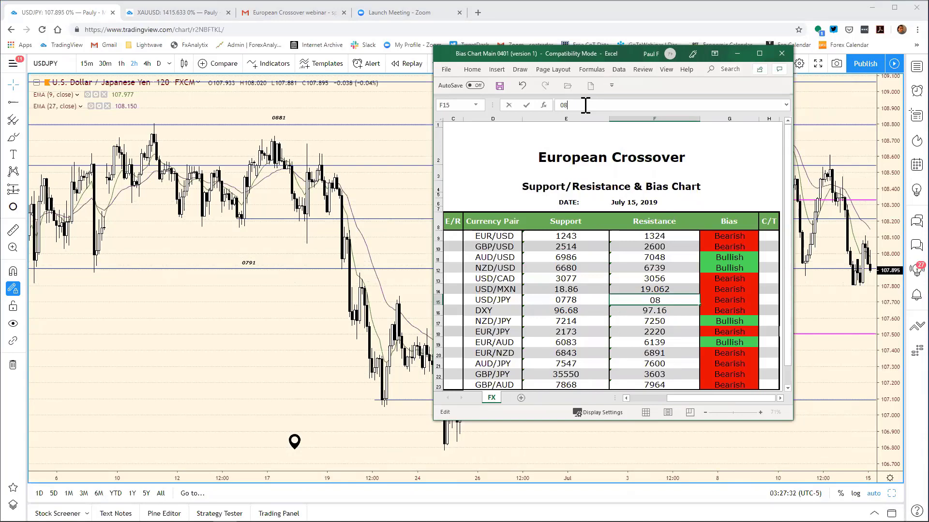
key(Return)
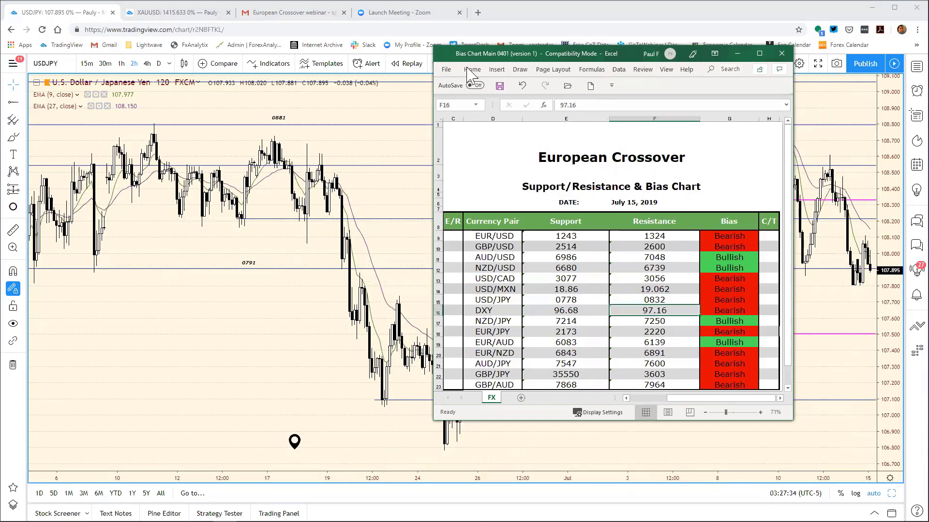
- Save the bias workbook and go back to the TradingView chart
click(446, 70)
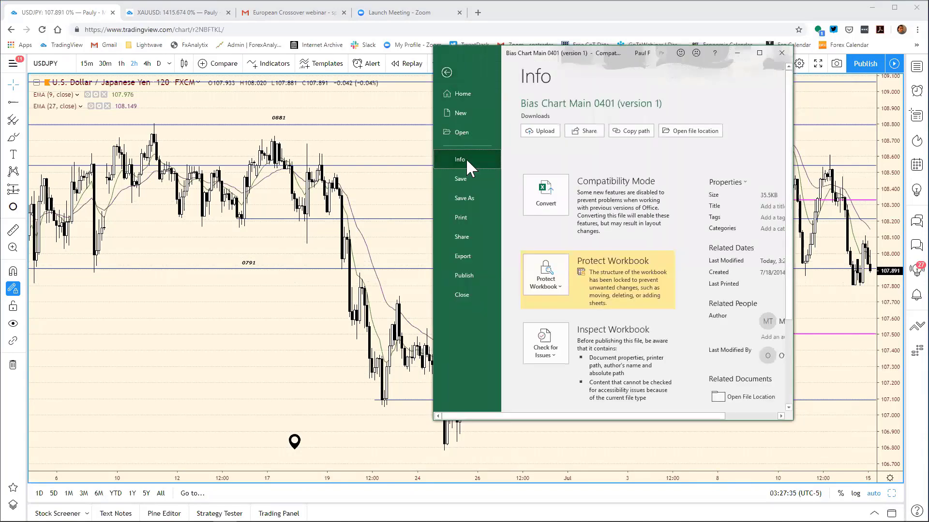
click(466, 176)
click(858, 317)
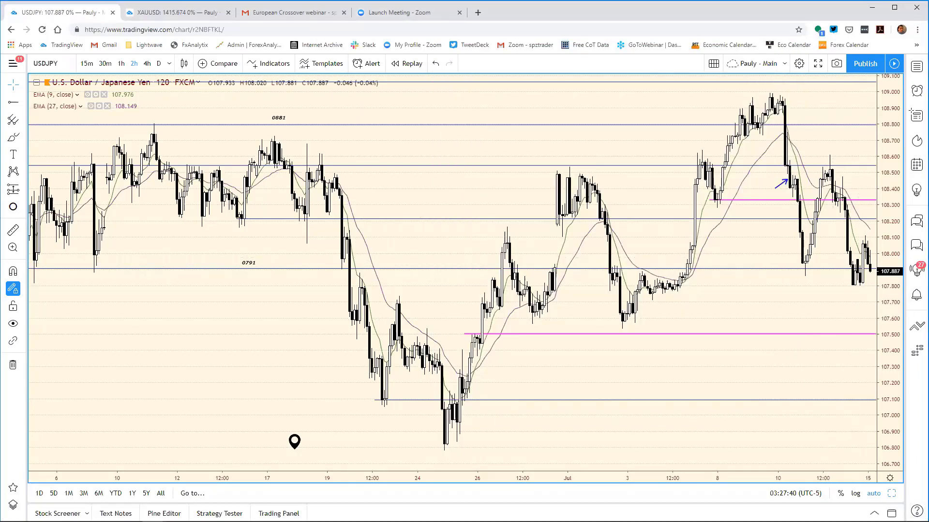
- Load DXY into the top-left daily chart, shown full-size and zoomed to recent months
key(alt+Return)
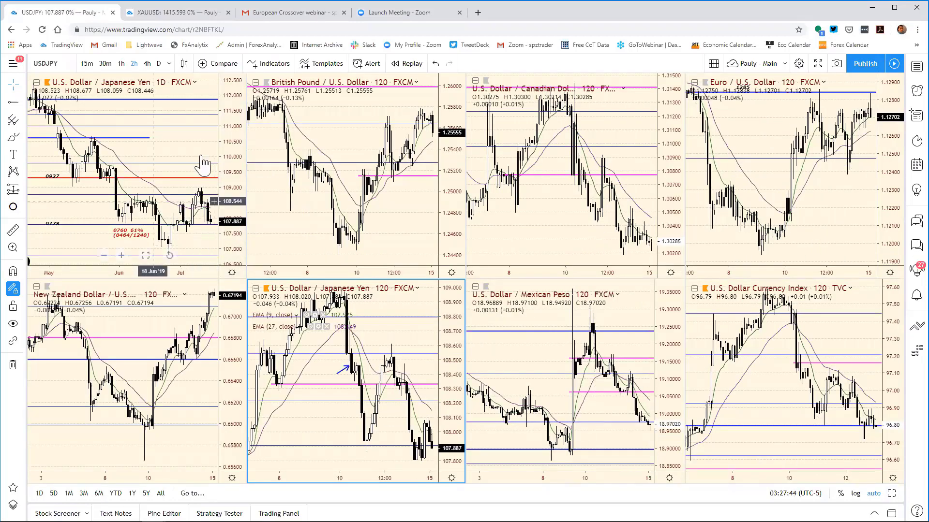
click(233, 132)
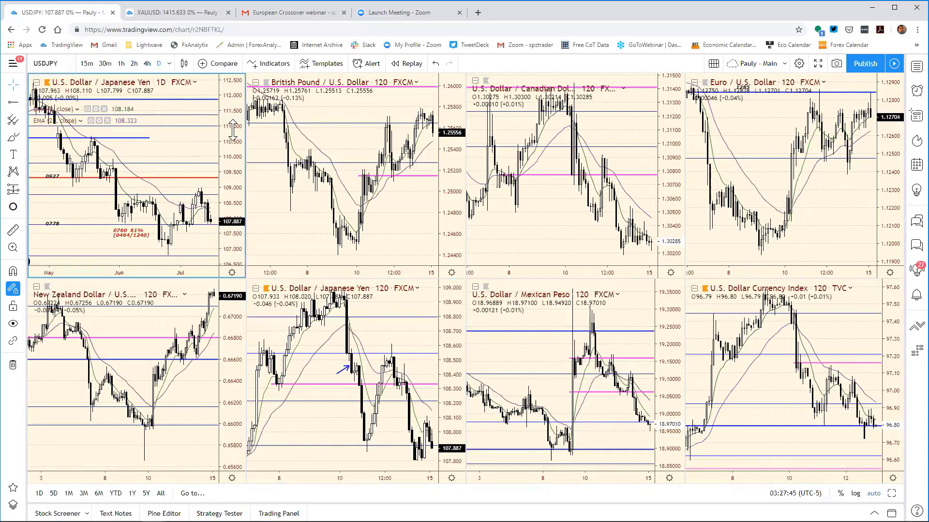
text(DXY)
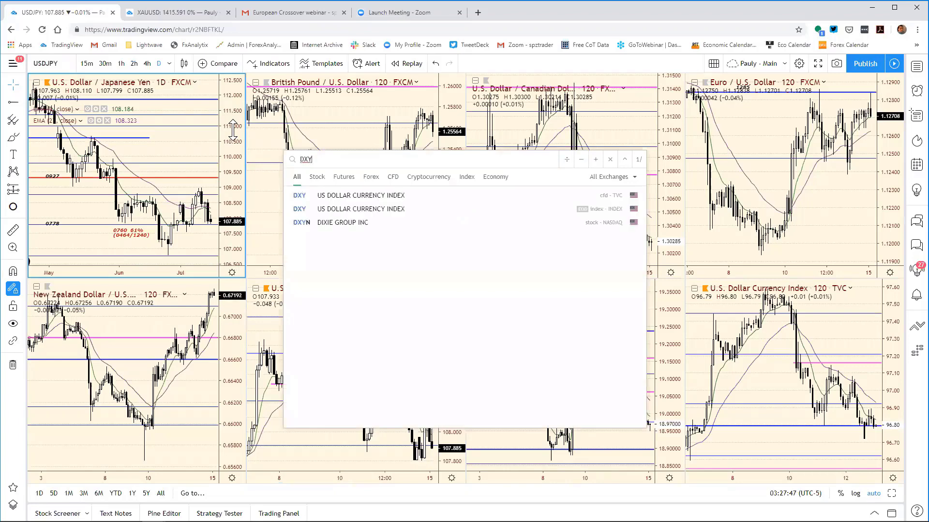
key(Return)
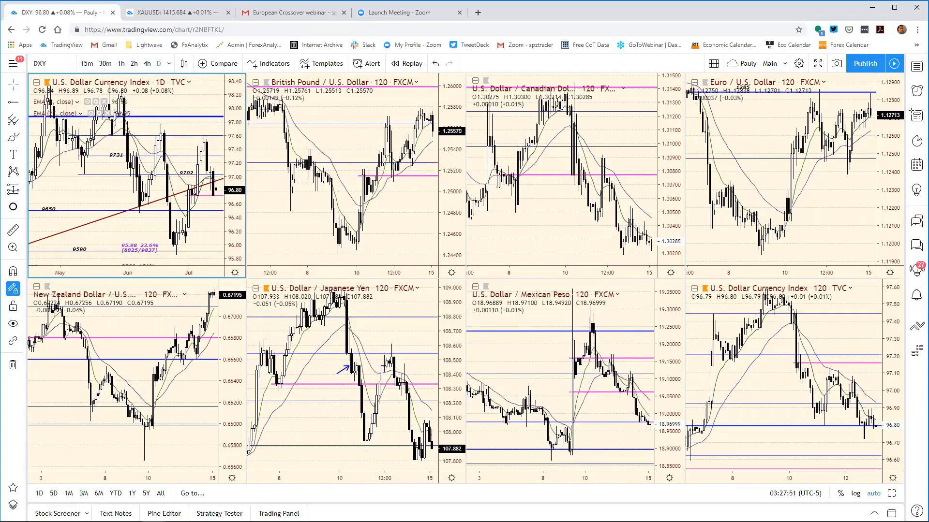
key(alt+Return)
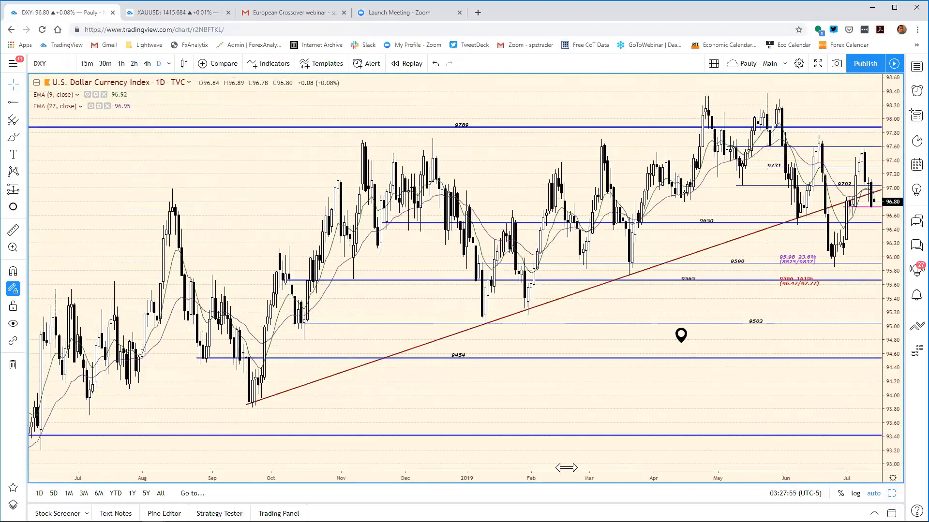
drag(566, 468, 524, 465)
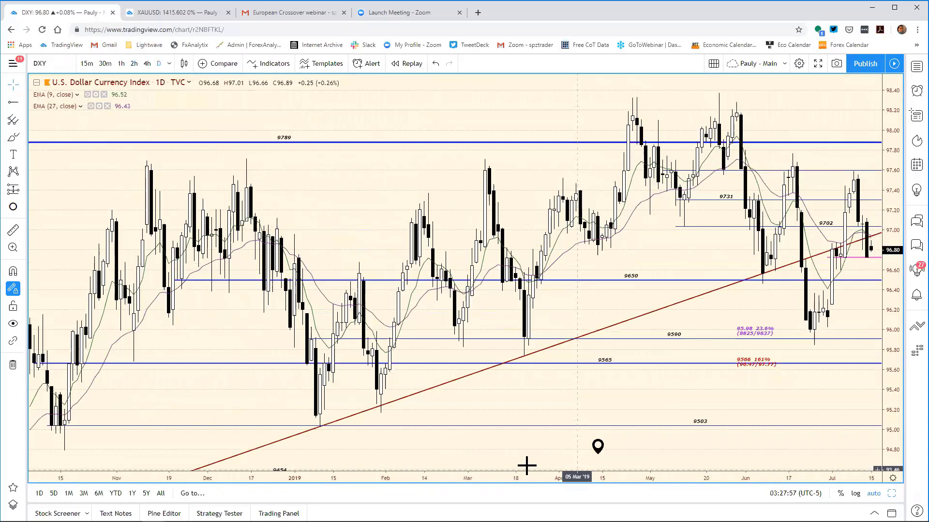
- Remove the 95.98 Fibonacci drawing from the daily DXY chart
right_click(761, 337)
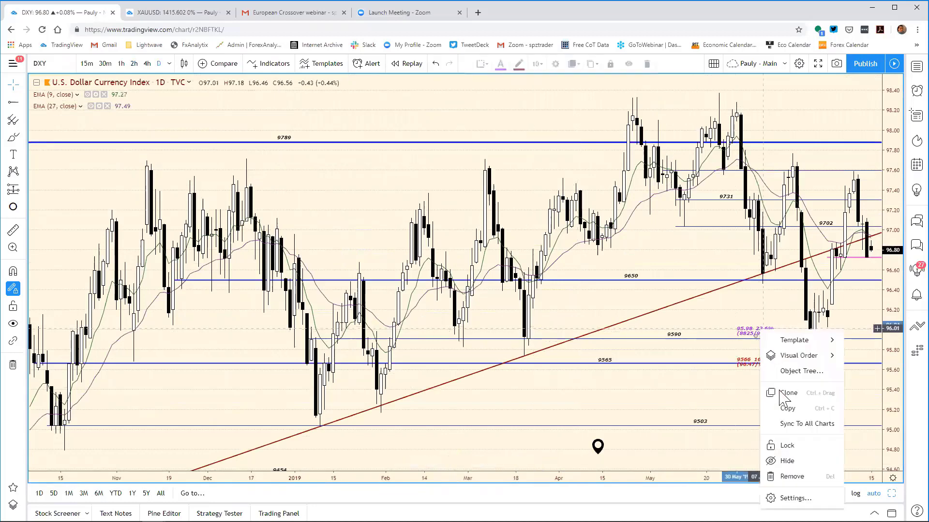
click(792, 477)
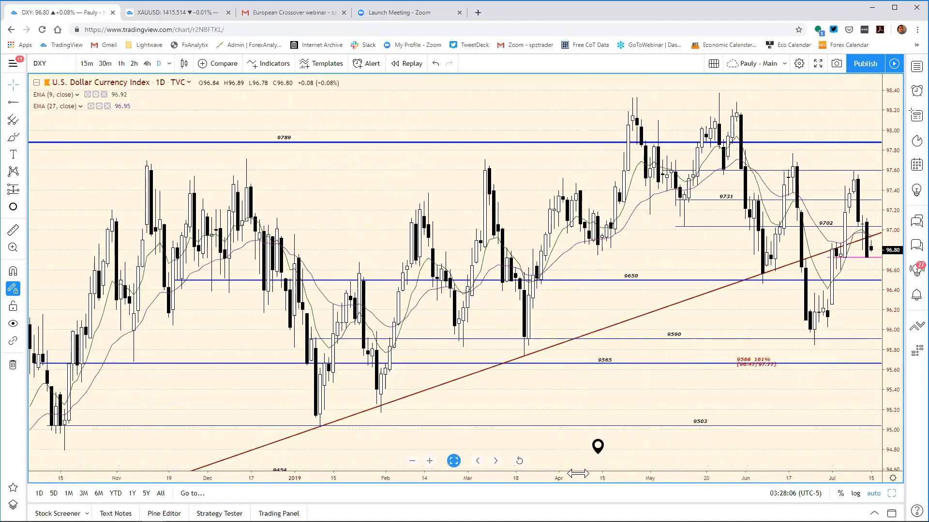
drag(588, 474, 651, 485)
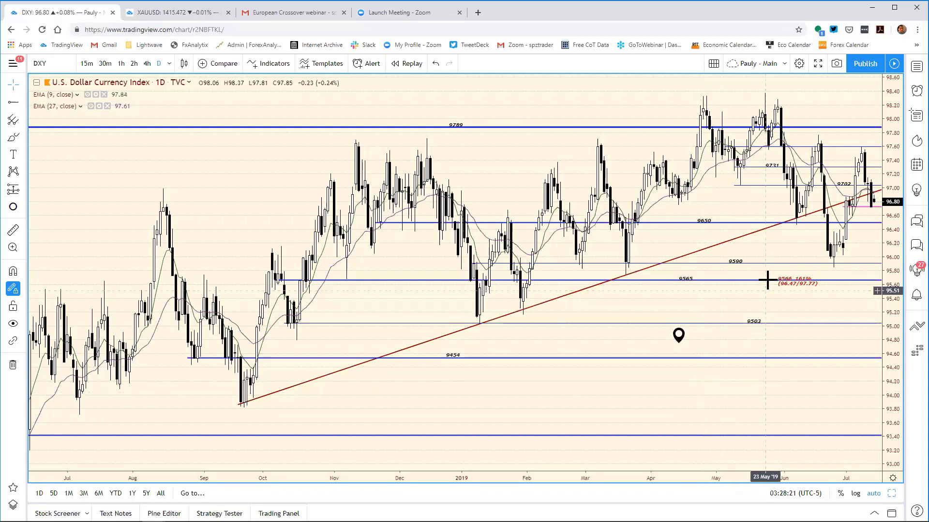
mouse_move(682, 337)
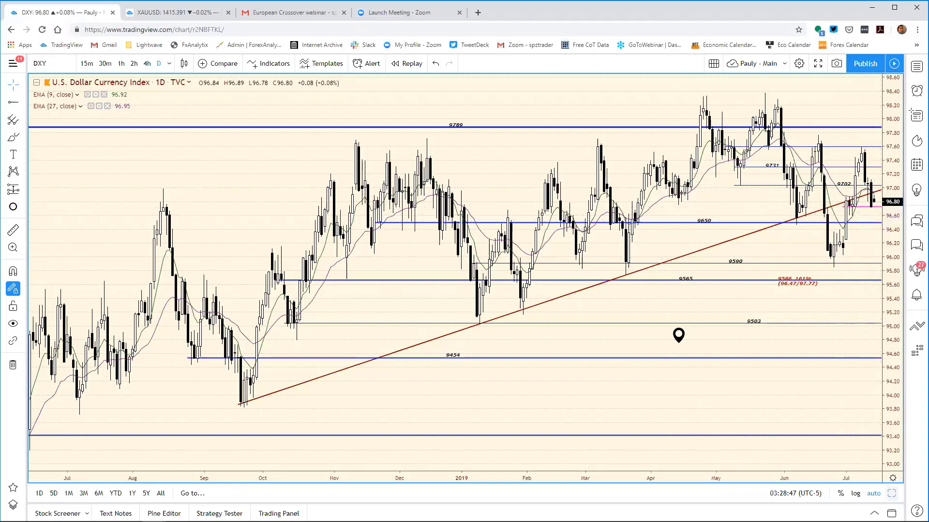
- Show the 2-hour DXY chart full-size, zoomed to the last few weeks
key(alt+Return)
click(890, 399)
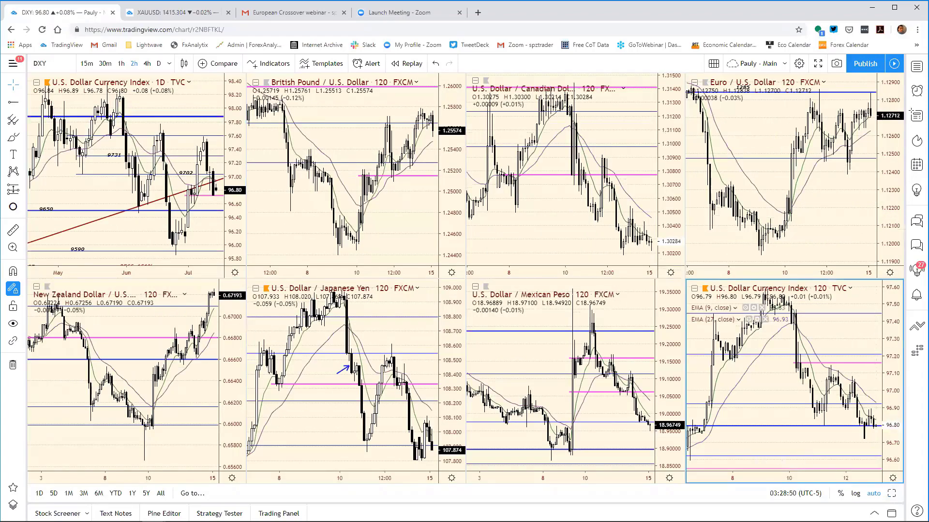
key(alt+Return)
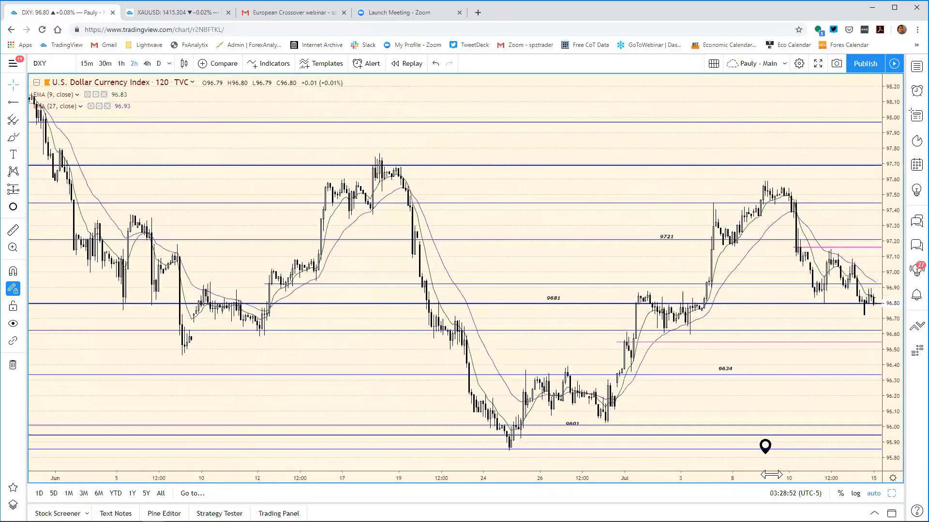
drag(728, 477, 672, 464)
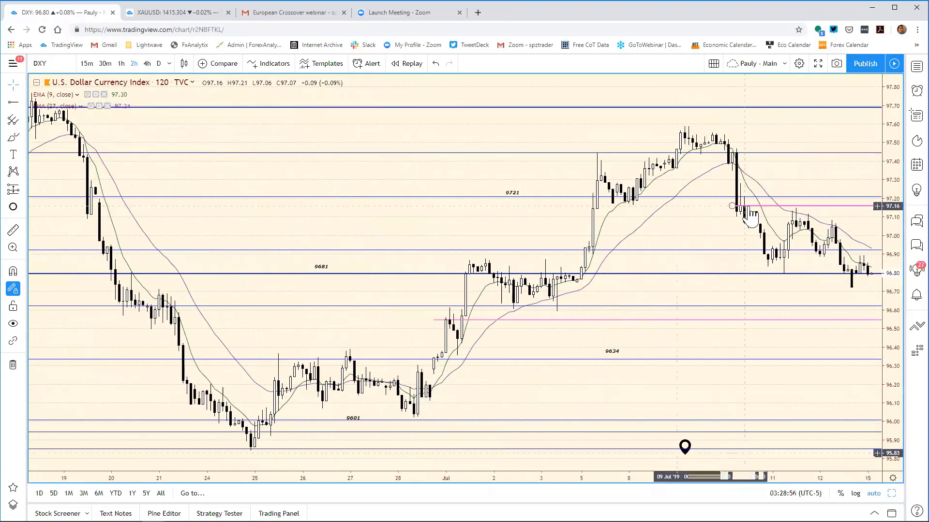
- Lower the pink resistance ray to about 97.09 and shift the note pin up-right
drag(747, 206, 801, 220)
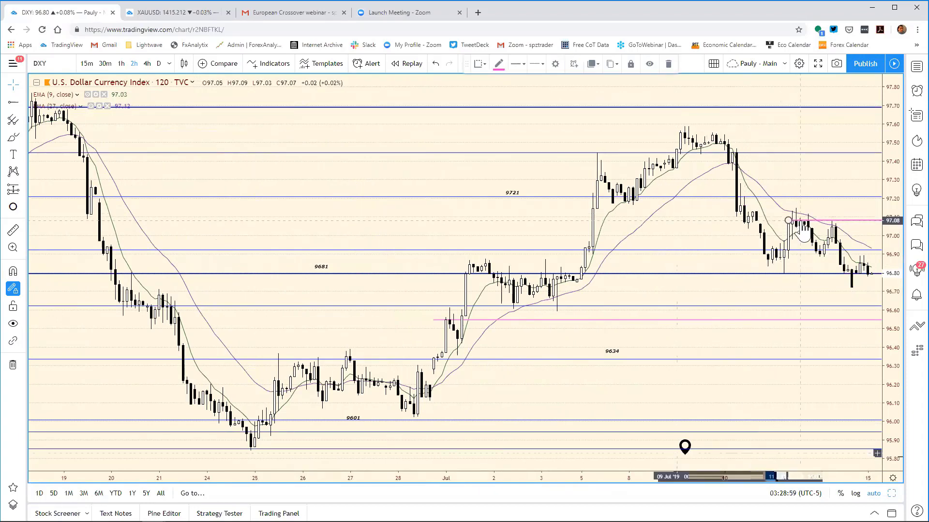
click(754, 305)
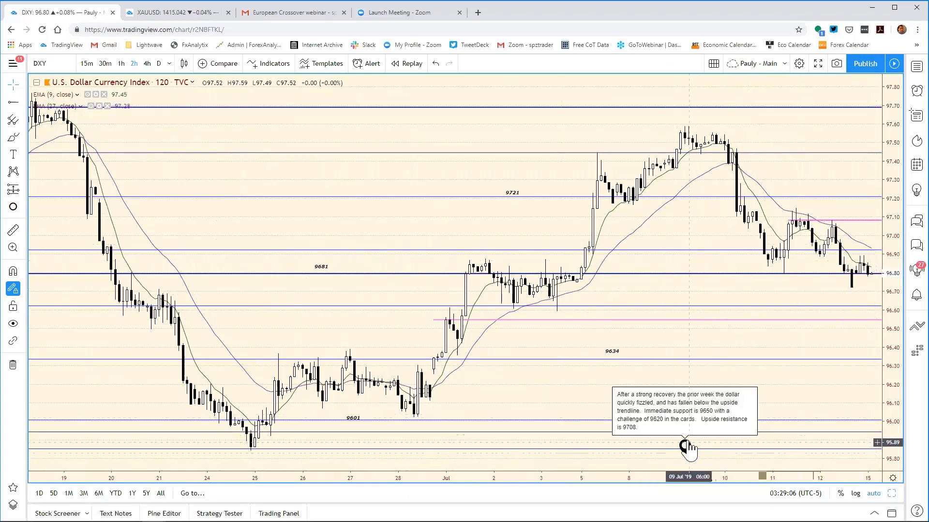
drag(687, 449, 710, 422)
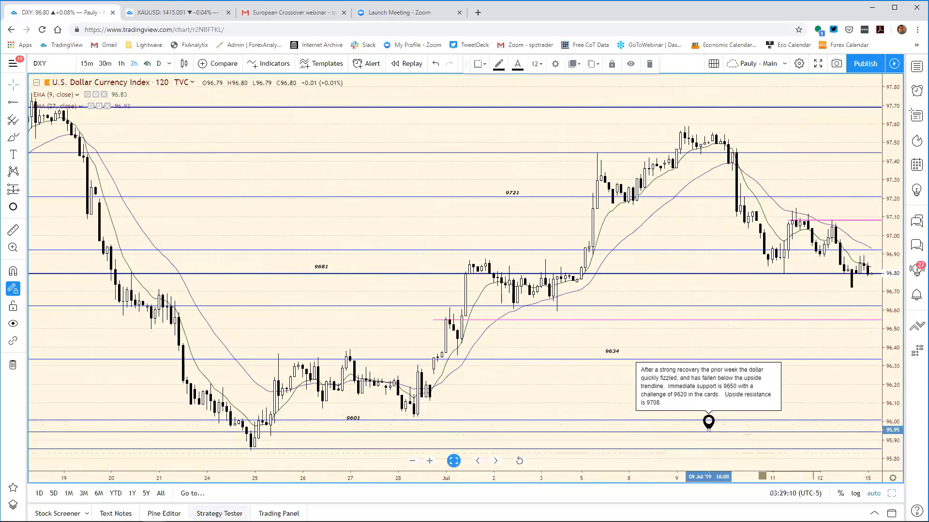
- Enter 97.08 as the DXY resistance in cell F16, then return to the chart
key(alt+Tab)
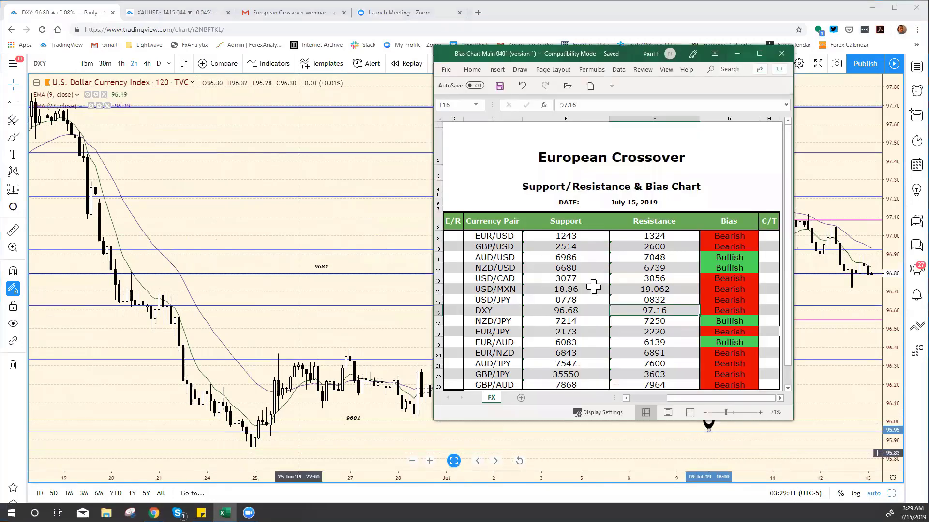
click(572, 321)
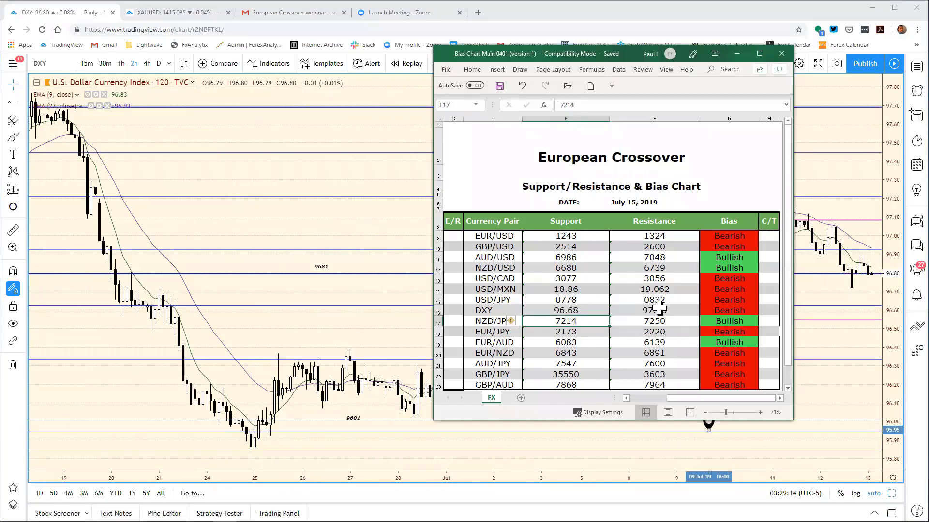
click(660, 310)
click(578, 108)
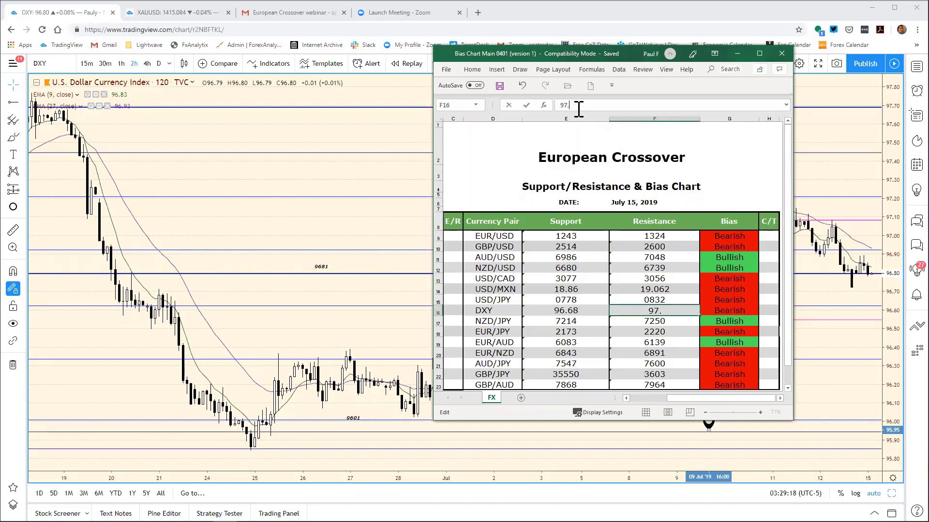
key(Return)
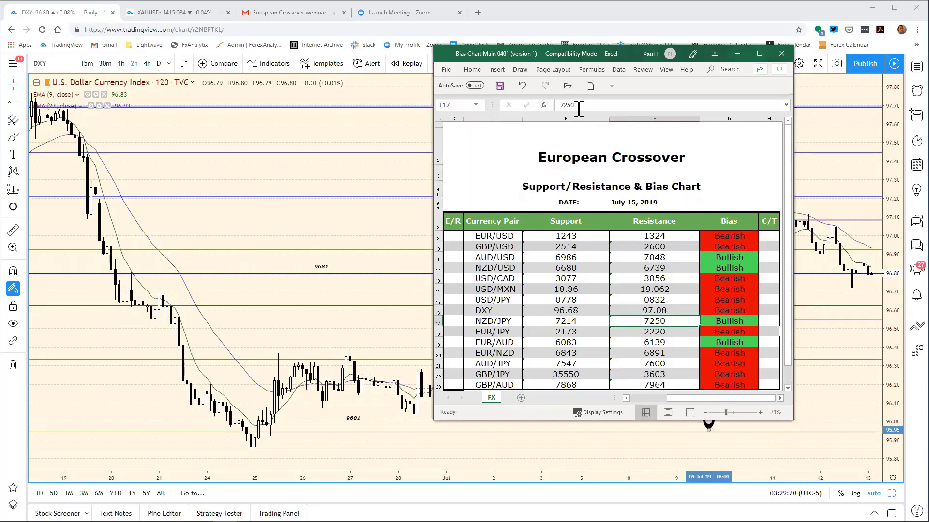
click(815, 141)
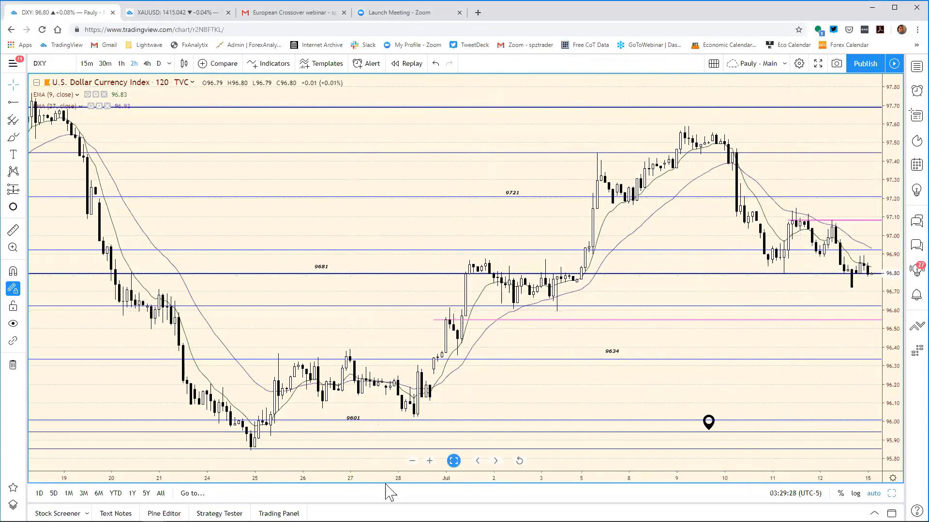
- Zoom out to the 12th and move the 9681 and 9634 labels right
drag(387, 480, 501, 479)
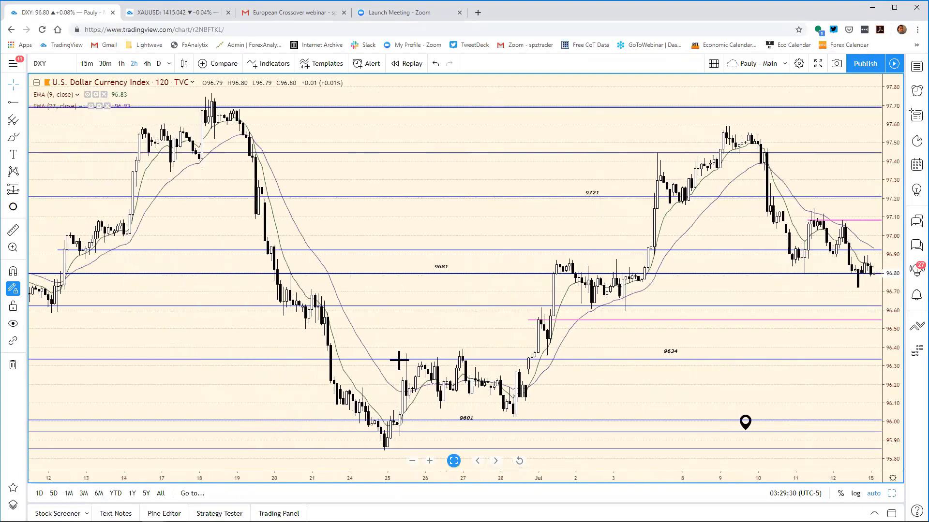
drag(438, 275, 668, 279)
drag(766, 273, 768, 273)
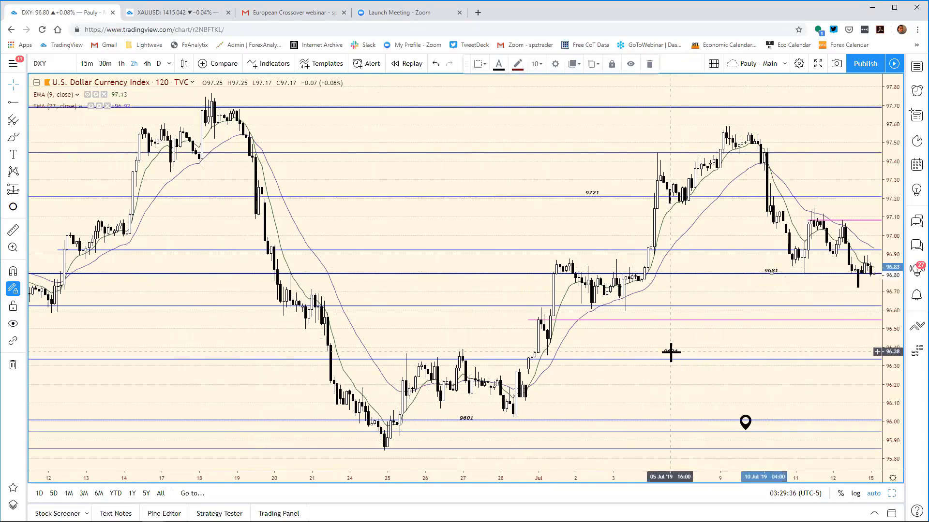
drag(670, 352, 836, 358)
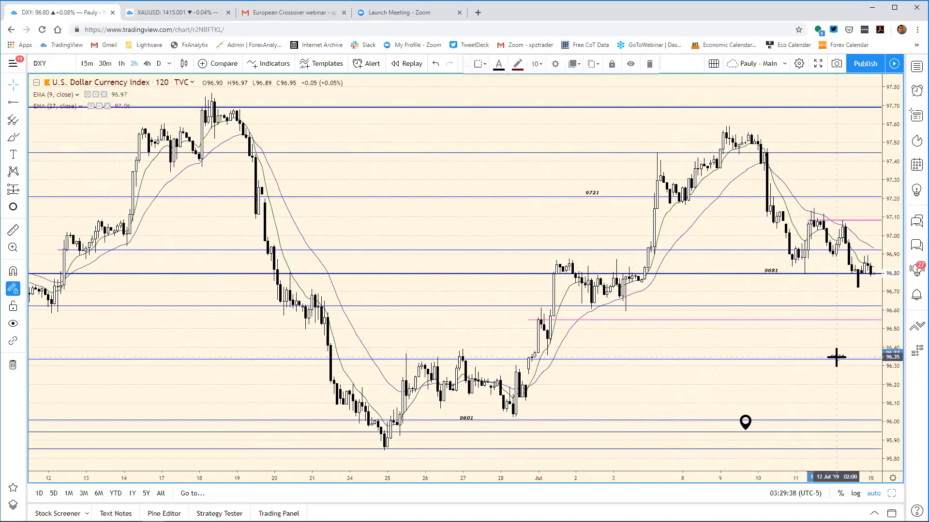
click(833, 347)
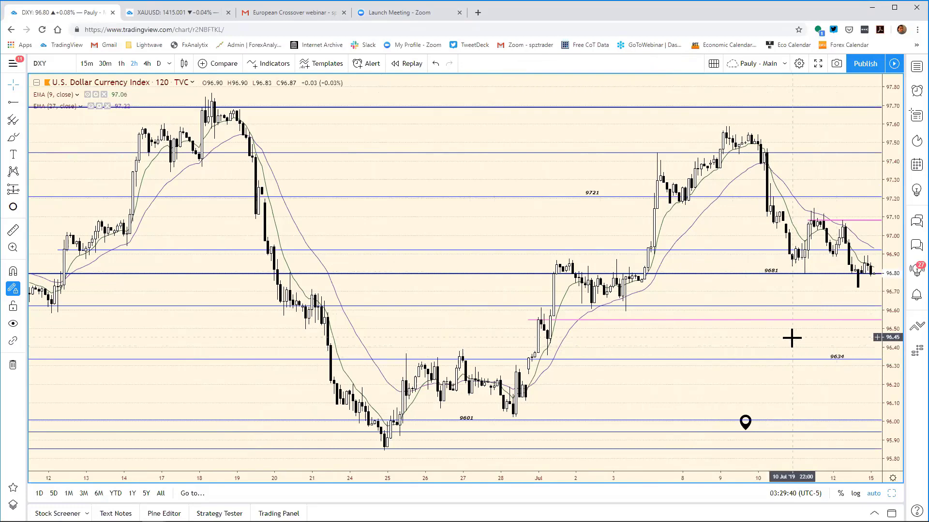
- Recolour the DXY horizontal ray near 96.55 to hot pink
right_click(686, 327)
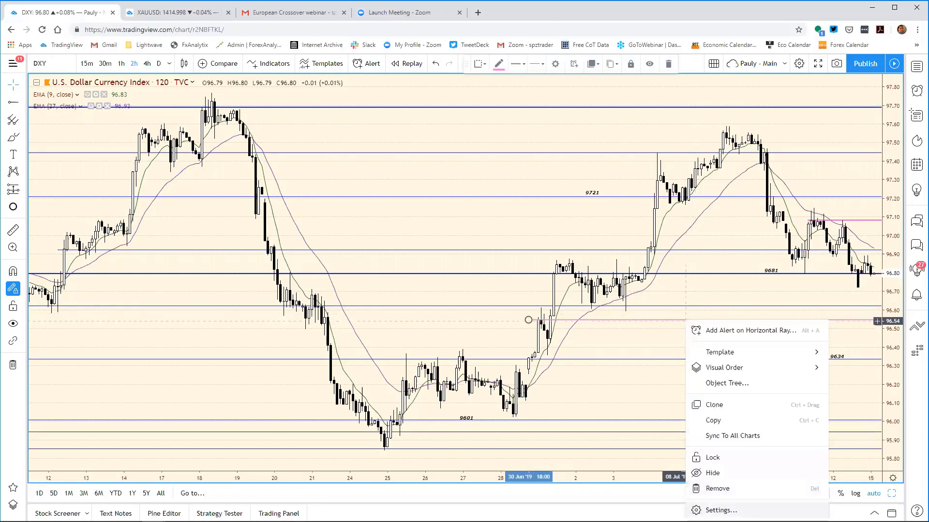
click(711, 511)
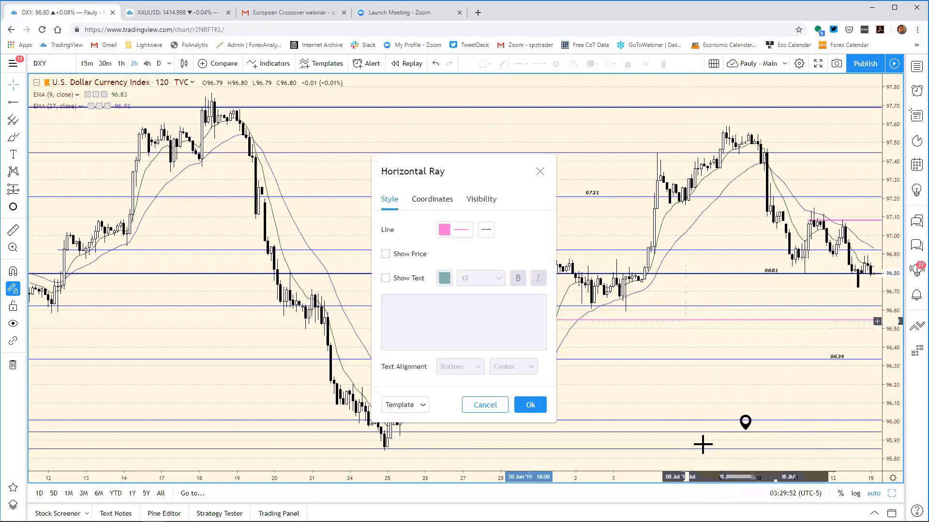
click(451, 237)
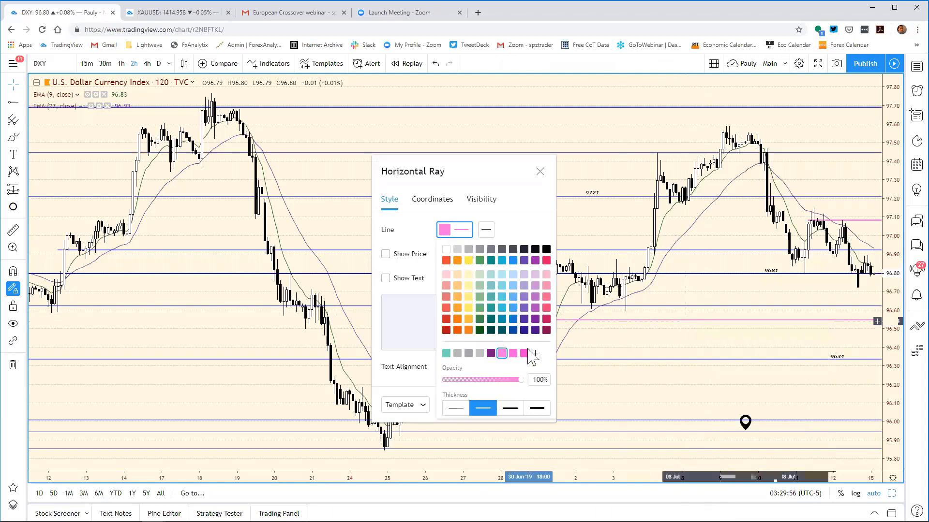
click(524, 353)
click(585, 369)
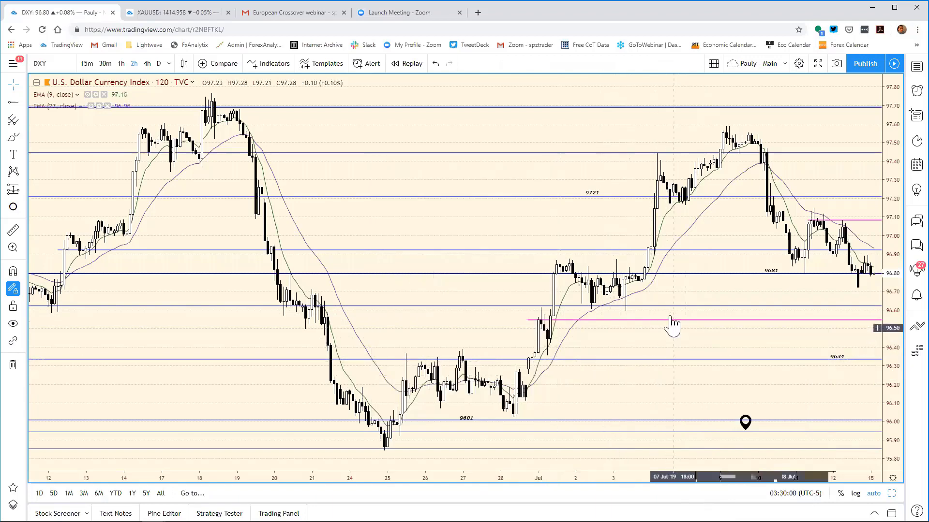
click(756, 307)
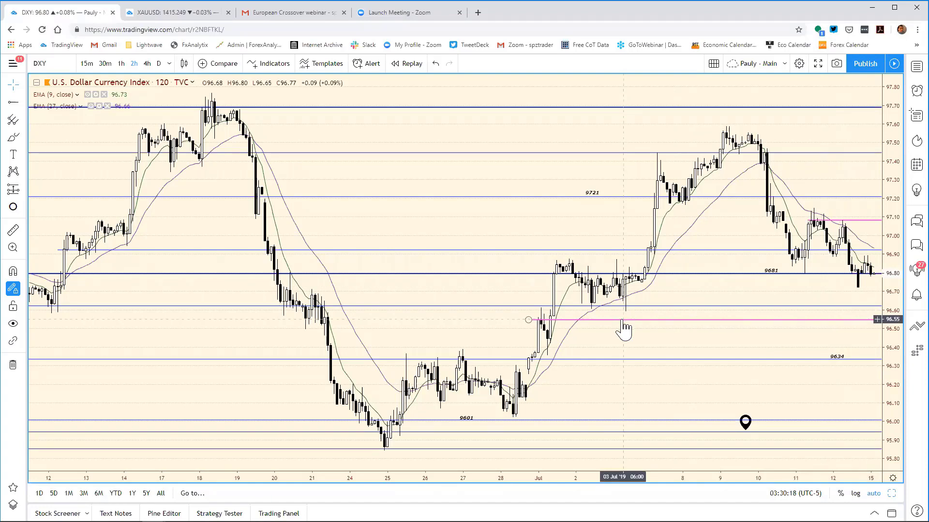
- Replace the DXY support 96.68 in cell E16 with 96.55
mouse_move(452, 458)
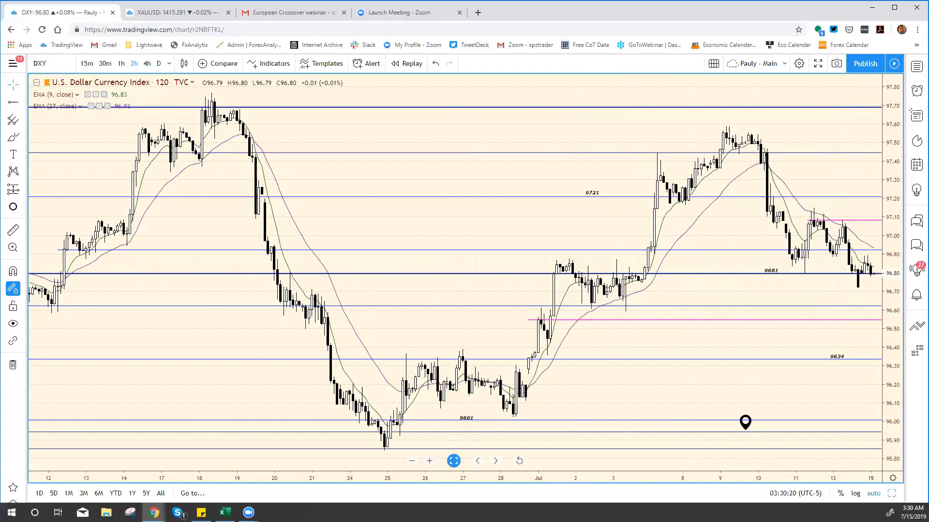
click(225, 513)
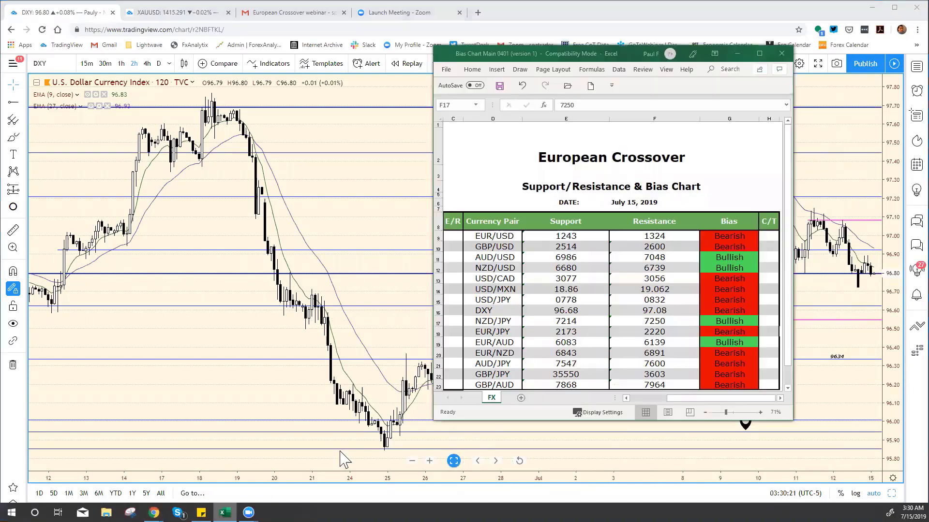
click(566, 312)
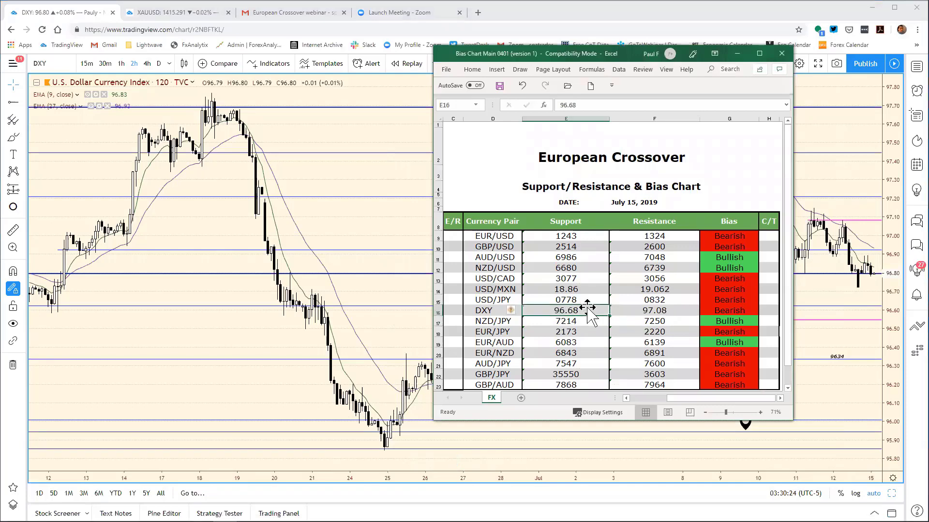
click(588, 105)
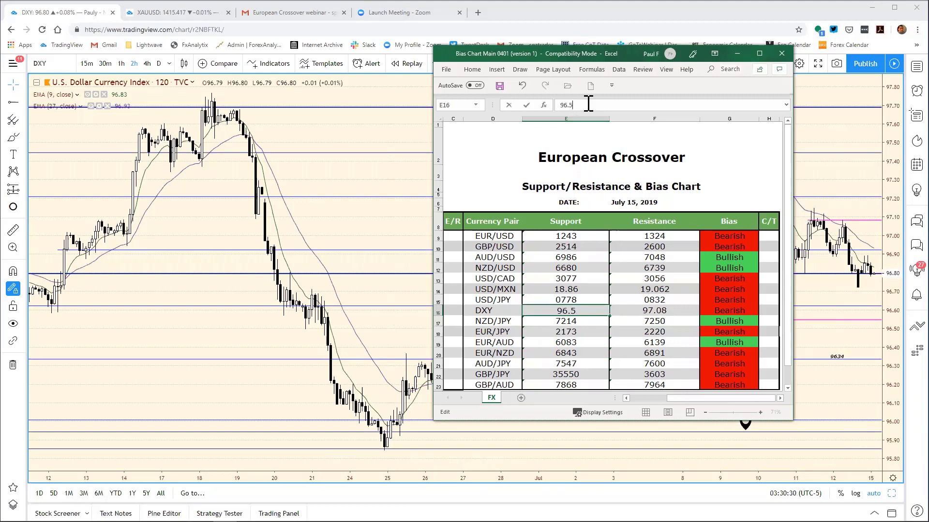
key(Return)
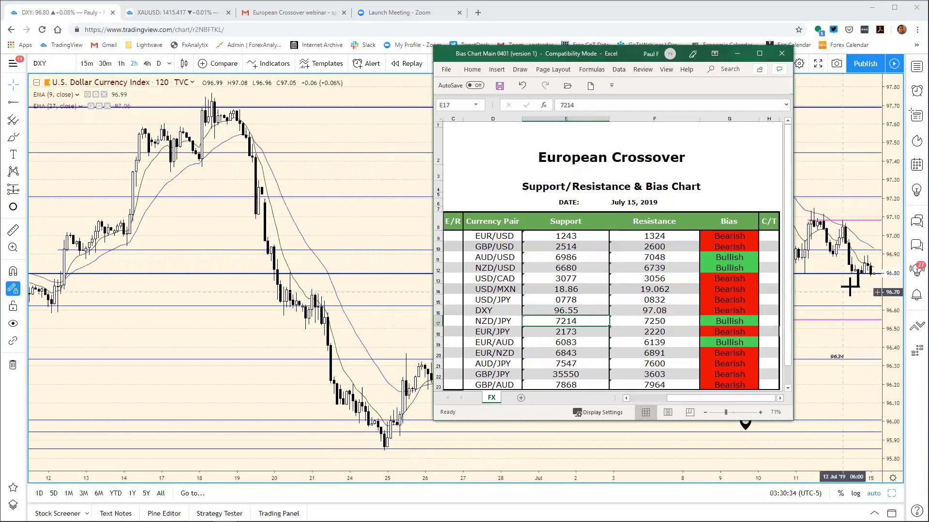
click(876, 290)
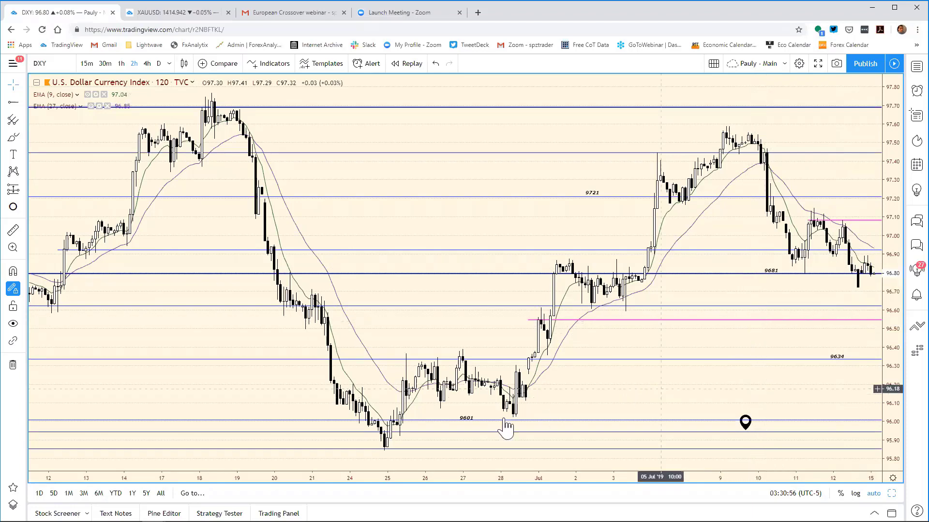
- Move the 9601 and 9721 DXY labels right toward recent prices
mouse_move(470, 416)
mouse_down()
mouse_move(639, 411)
mouse_move(661, 427)
mouse_up()
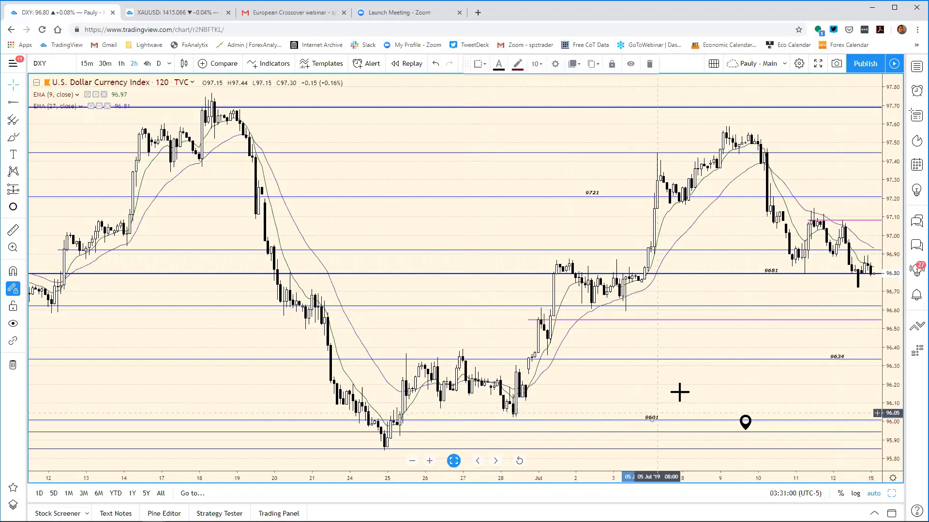
click(680, 384)
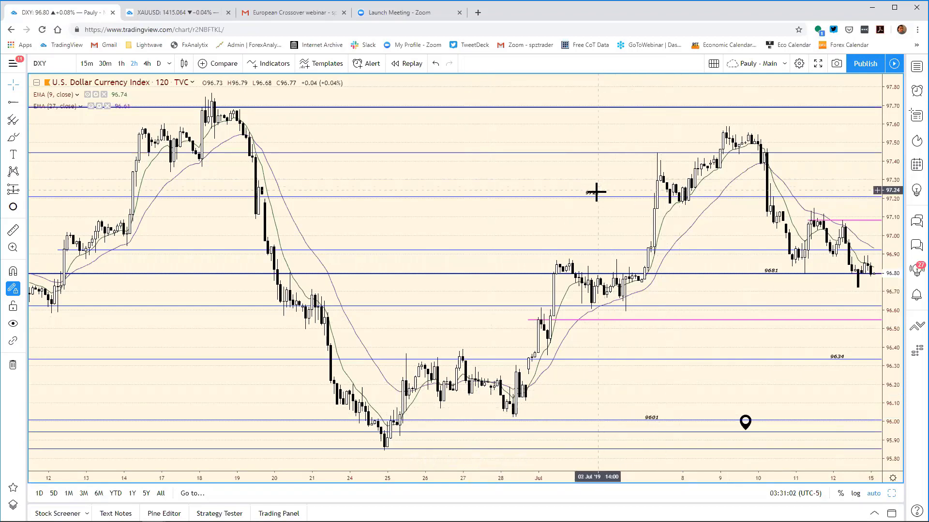
drag(596, 196, 814, 204)
click(837, 203)
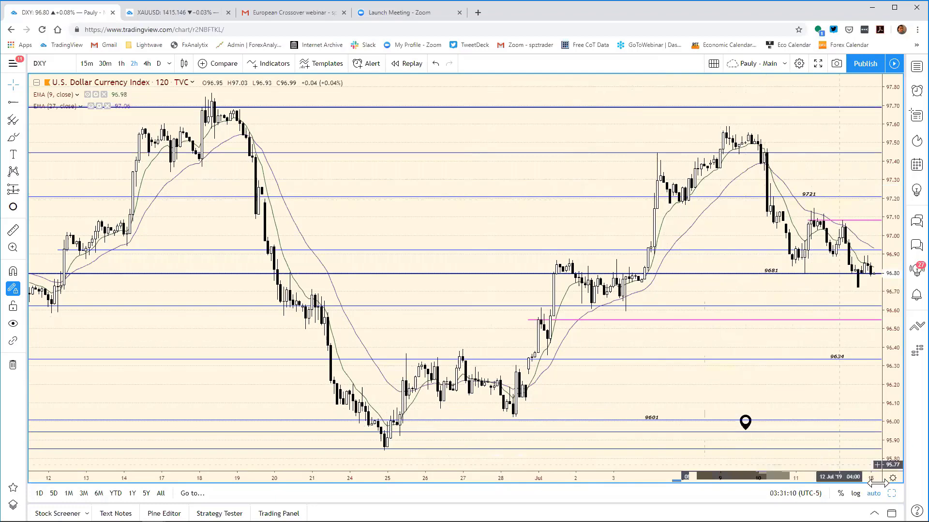
- Restore the eight-chart grid and switch to the GBPAUD layout window
key(alt+Return)
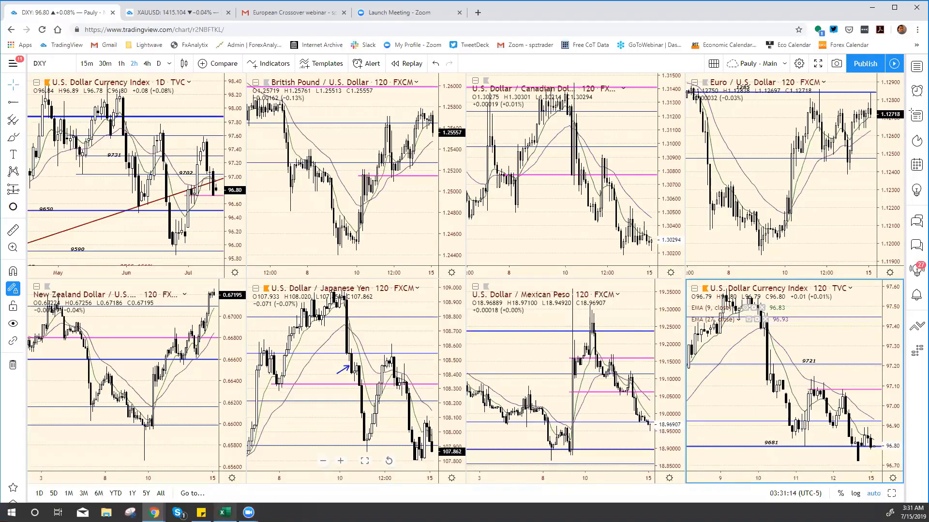
click(225, 512)
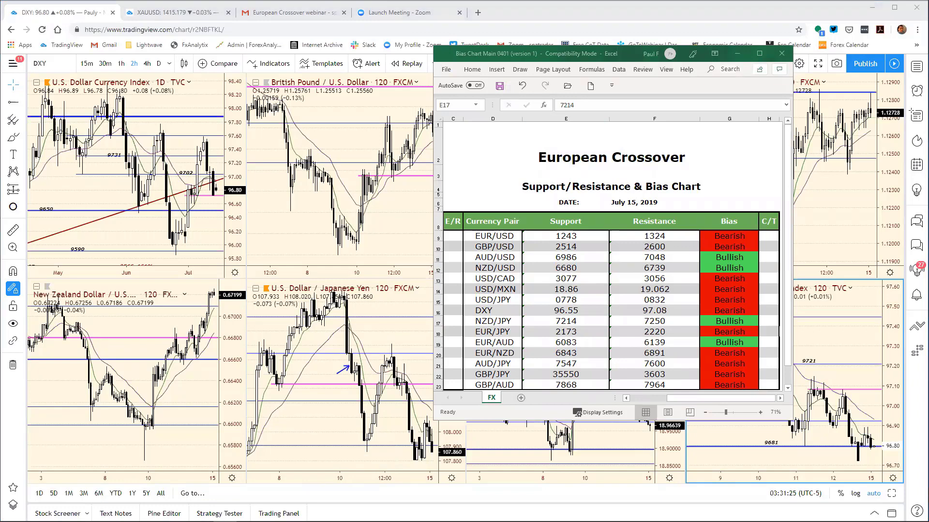
key(alt+Tab)
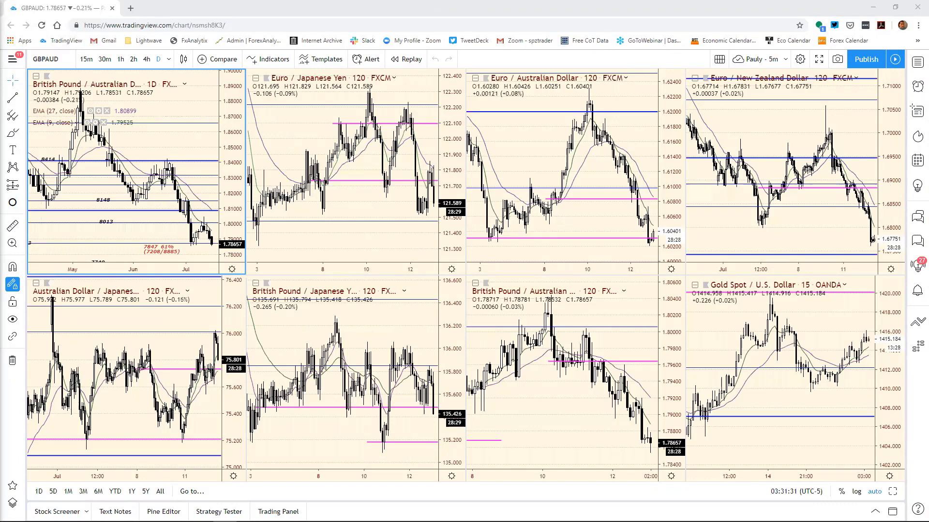
- Load NZDJPY into the top-left chart and show it full-size
key(alt+Tab)
key(alt+Tab)
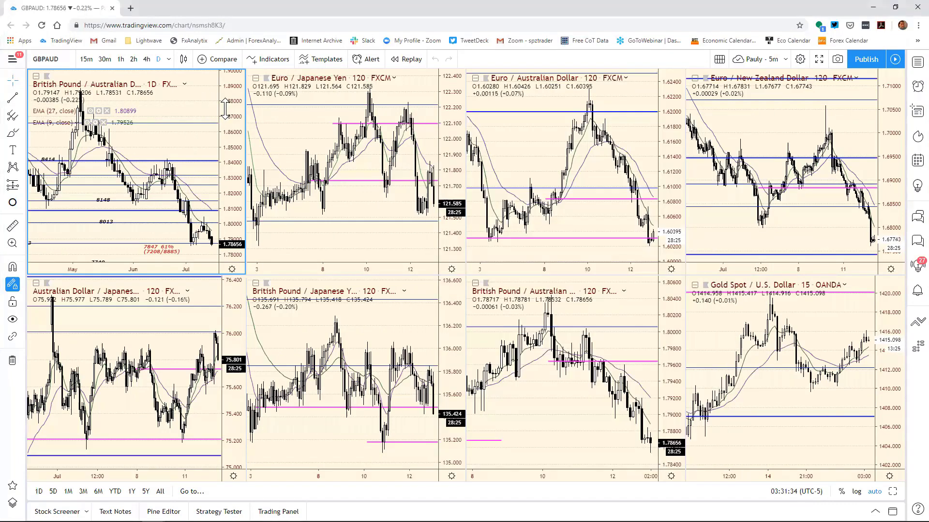
text(NZ)
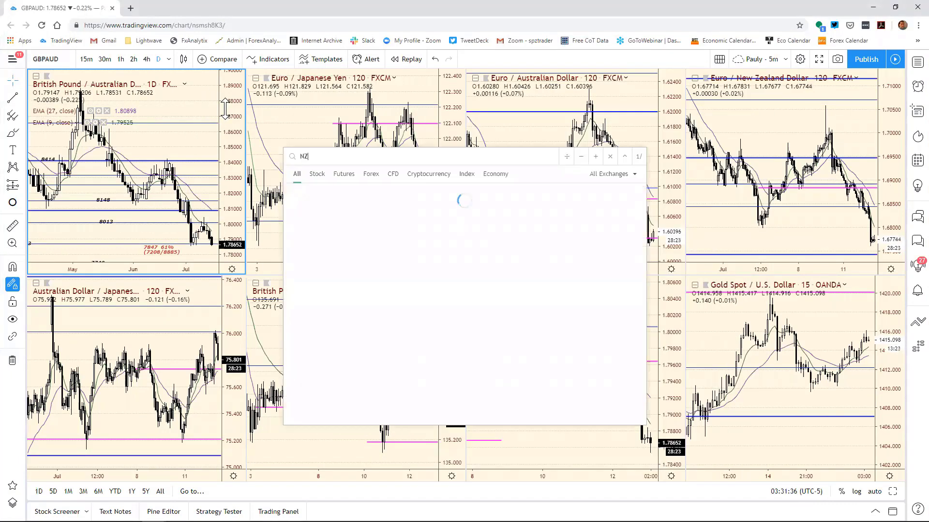
text(DJPY)
key(Return)
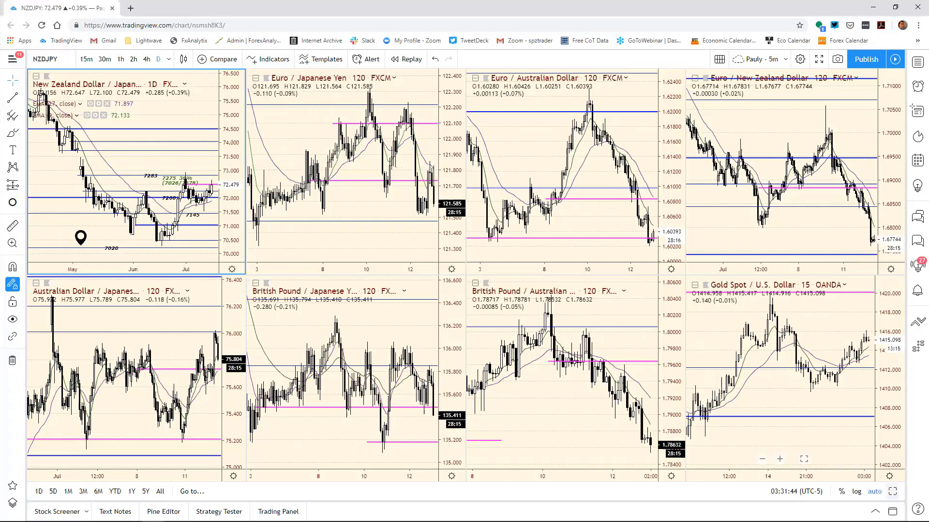
click(894, 491)
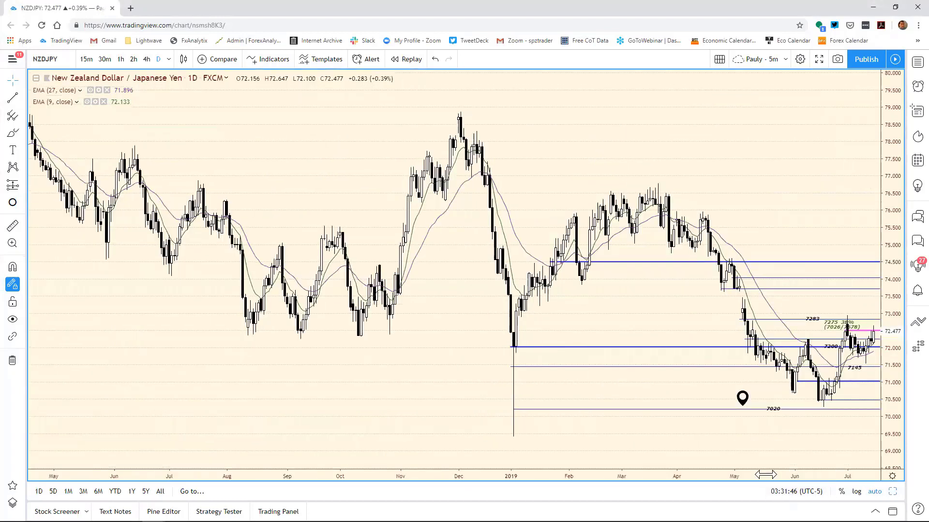
- Zoom to March–July and raise the magenta resistance line to about 72.65
drag(765, 474, 529, 452)
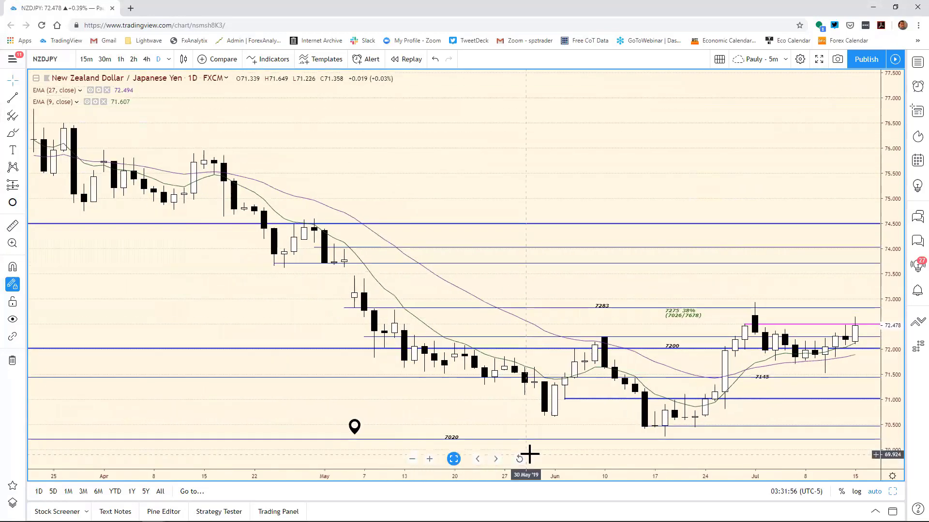
mouse_move(354, 426)
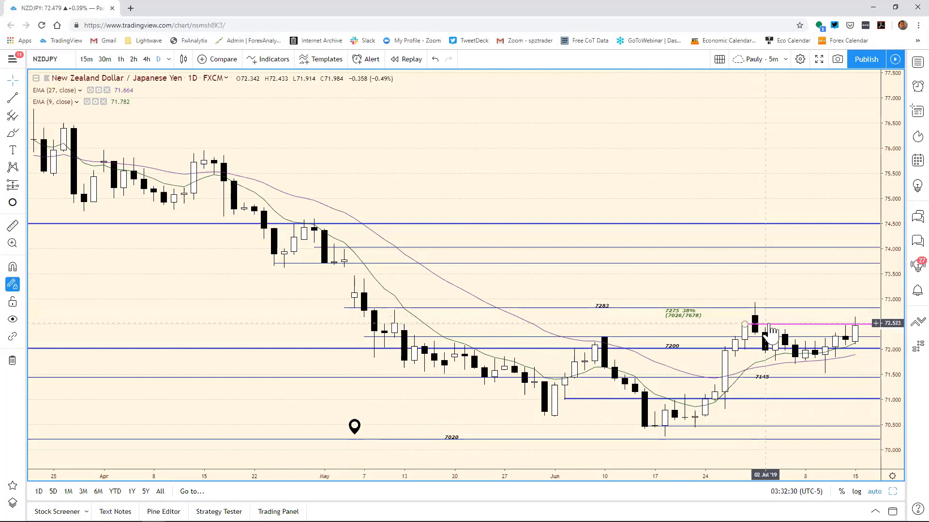
drag(764, 324, 770, 316)
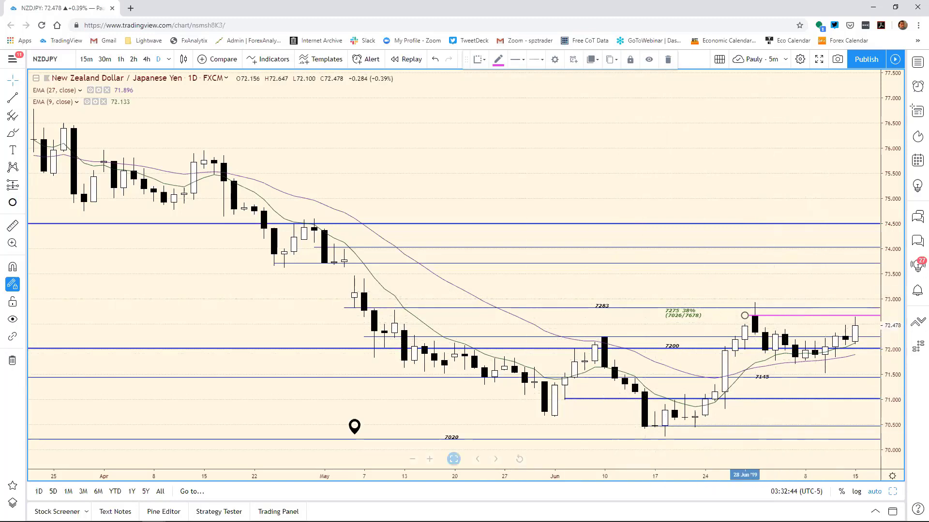
- Change the NZD/JPY resistance in F17 from 7250 to 7268
click(224, 512)
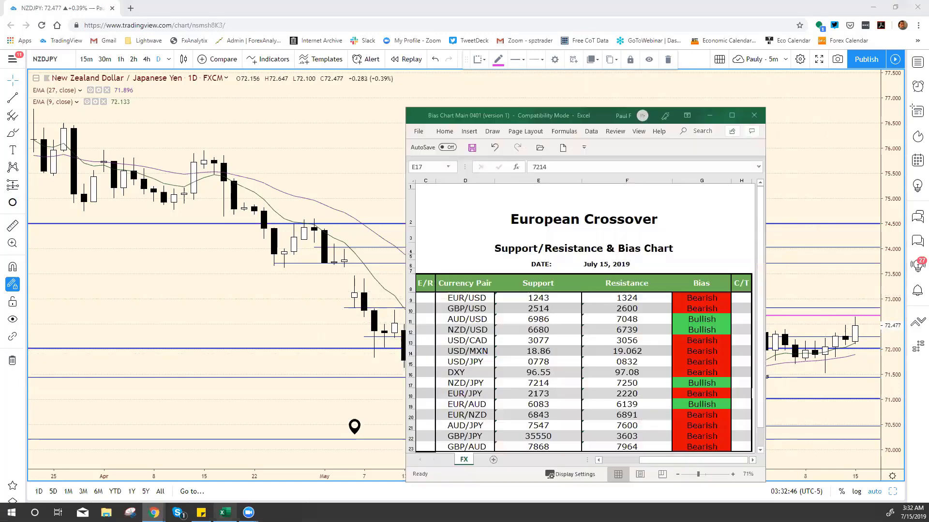
click(642, 383)
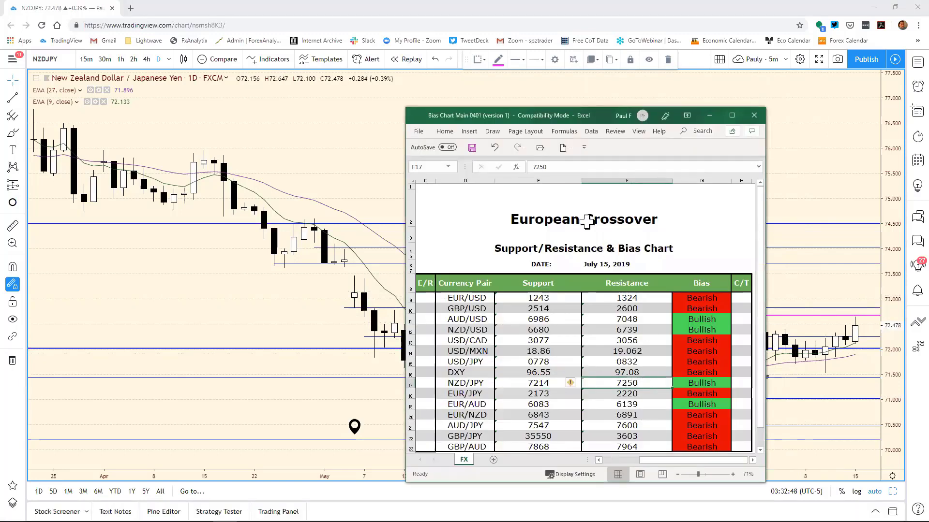
click(552, 166)
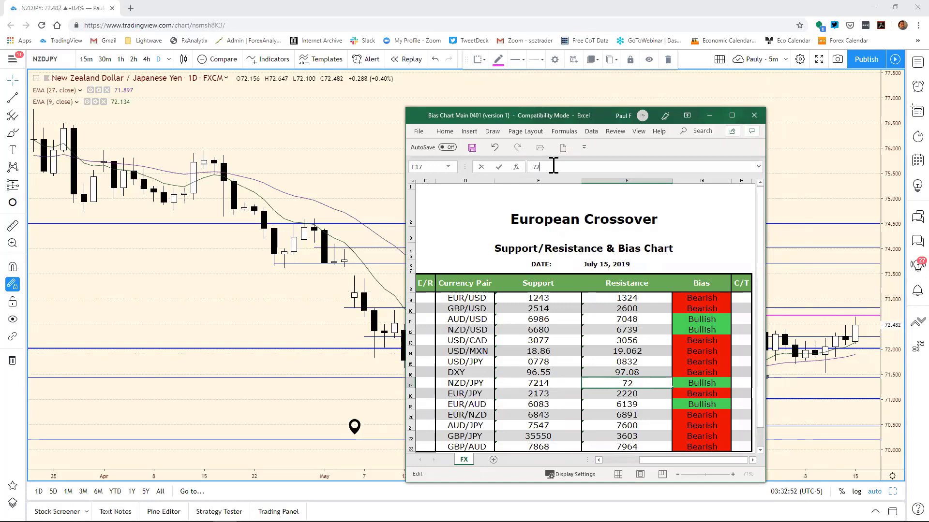
key(Return)
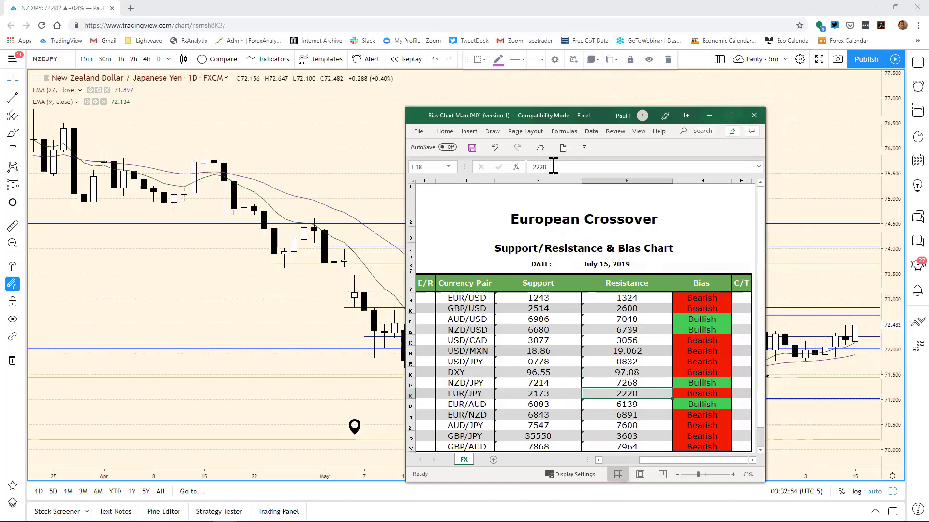
click(791, 157)
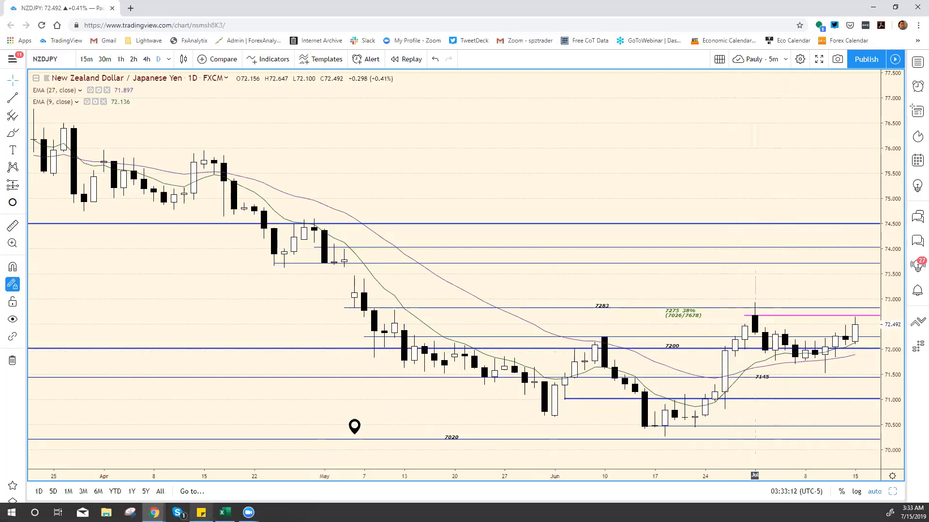
- Change the NZD/JPY support in E17 from 7214 to 7206
click(224, 513)
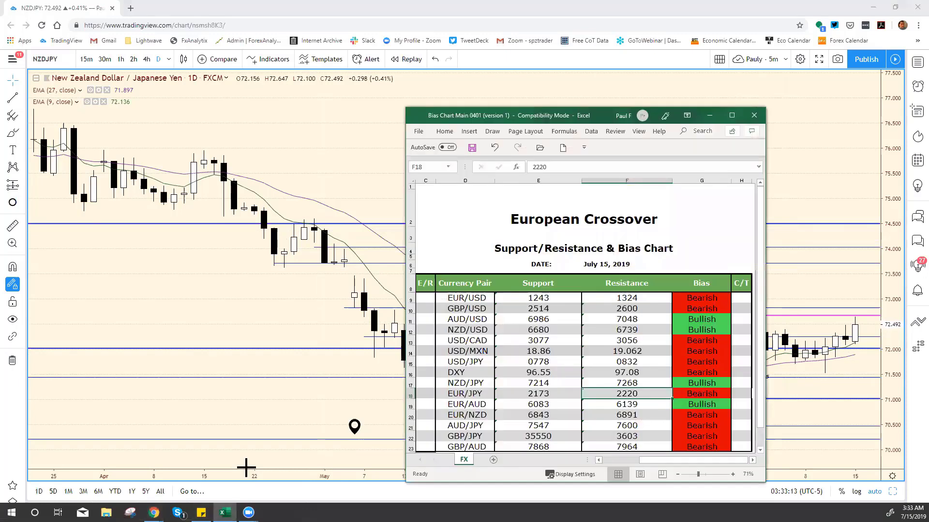
click(552, 382)
click(552, 167)
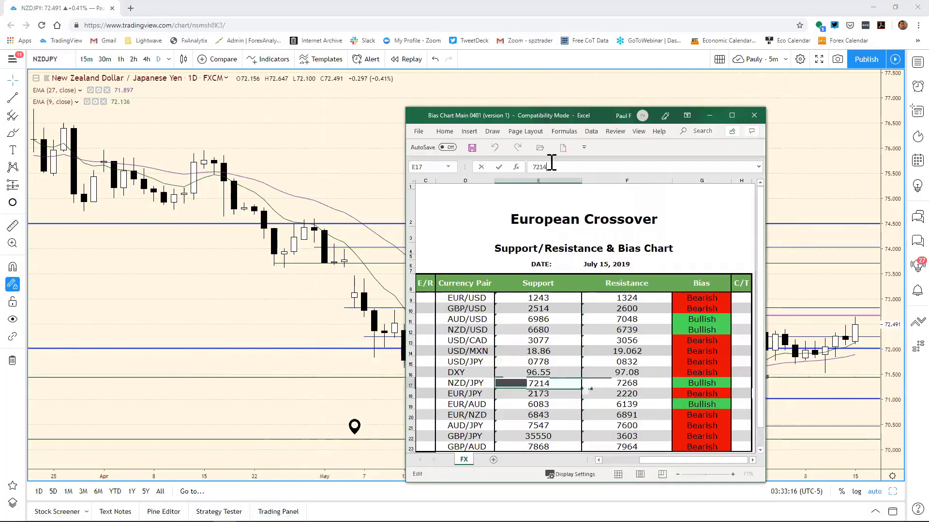
key(BackSpace)
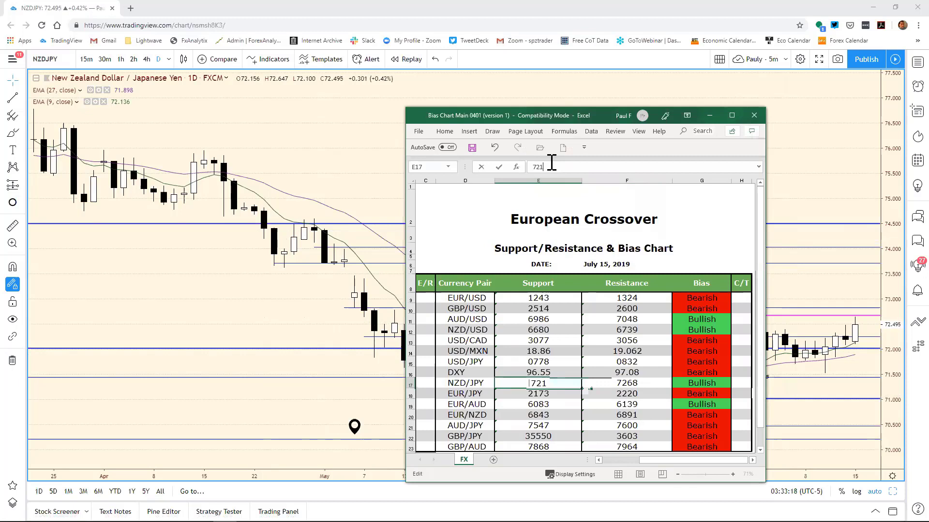
key(BackSpace)
text(06)
key(Return)
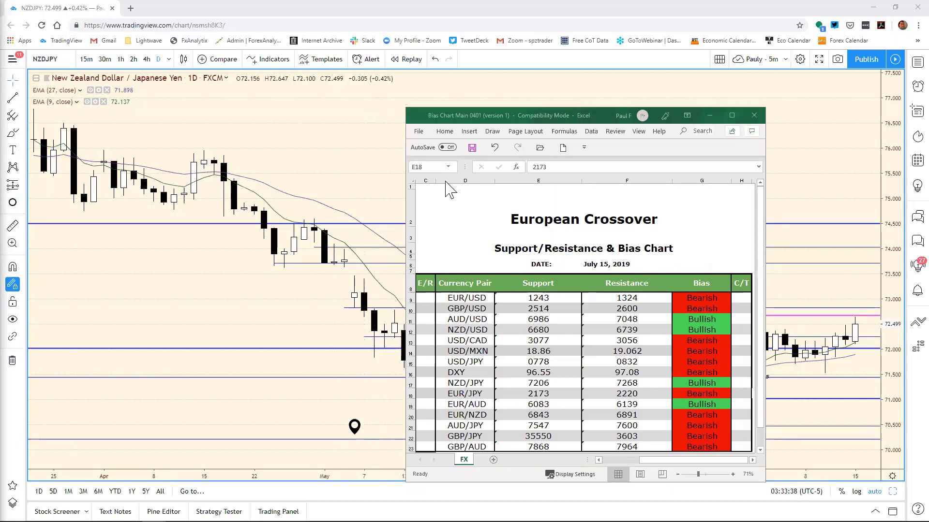
click(432, 95)
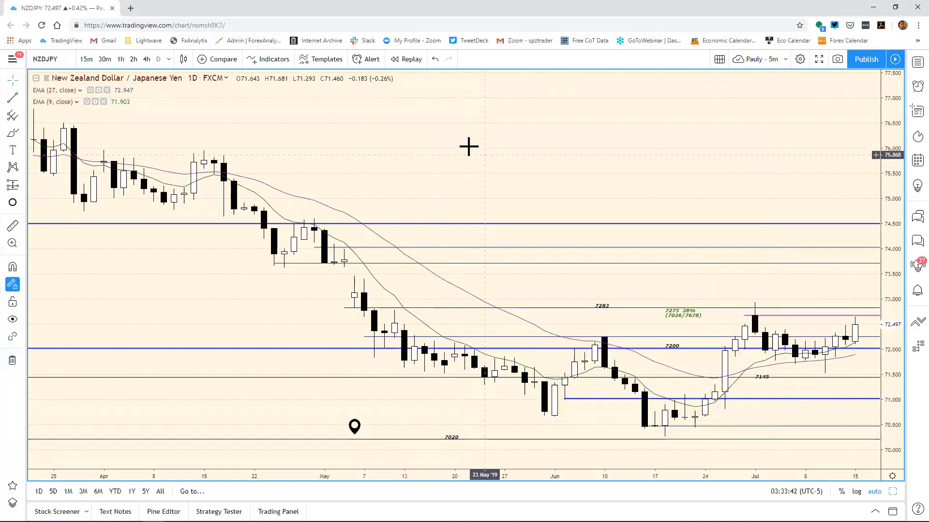
- Load EURJPY into the chart and zoom out to show more history
text(EURJPY)
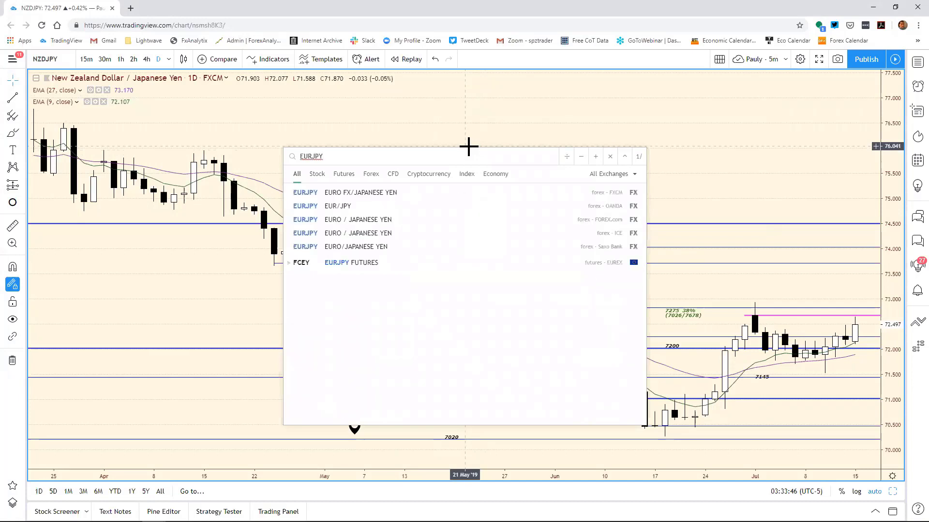
key(Return)
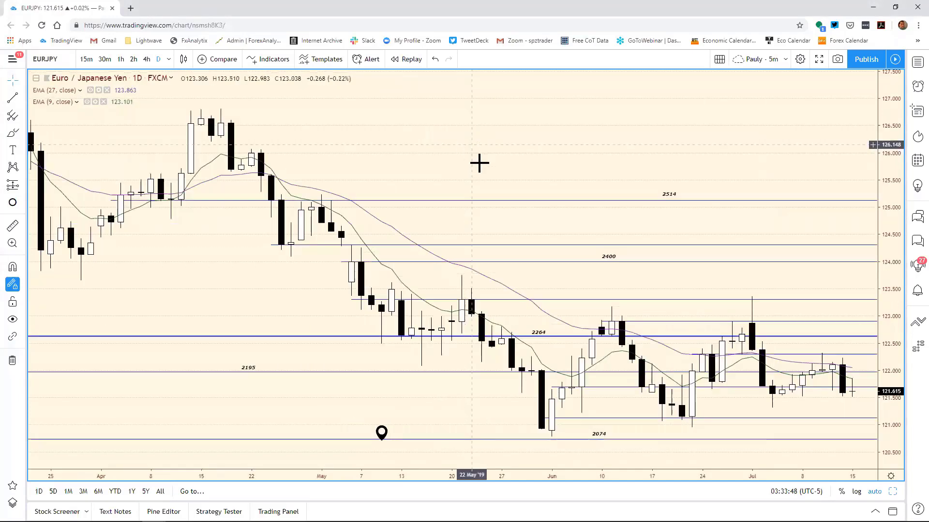
drag(347, 472, 544, 458)
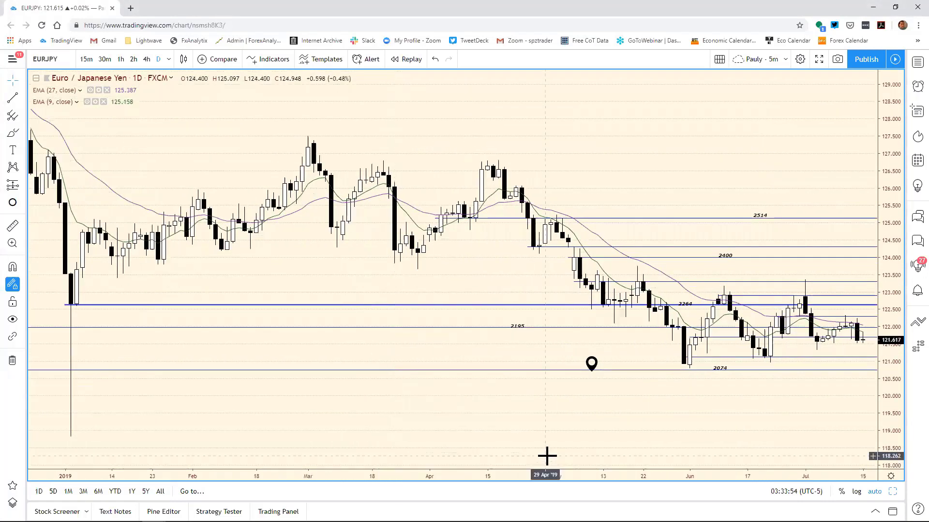
mouse_move(591, 364)
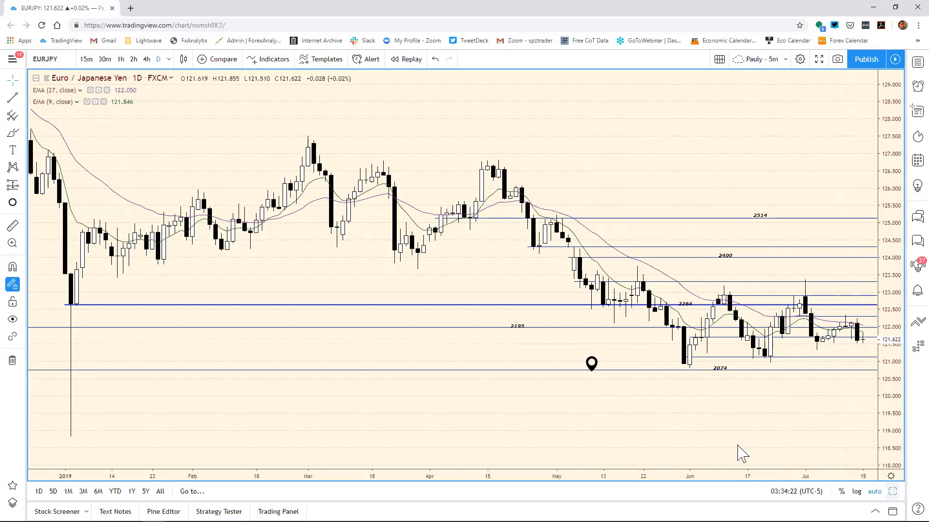
- Show the 2-hour EURJPY chart full-size, zoomed to recent weeks
key(alt+Enter)
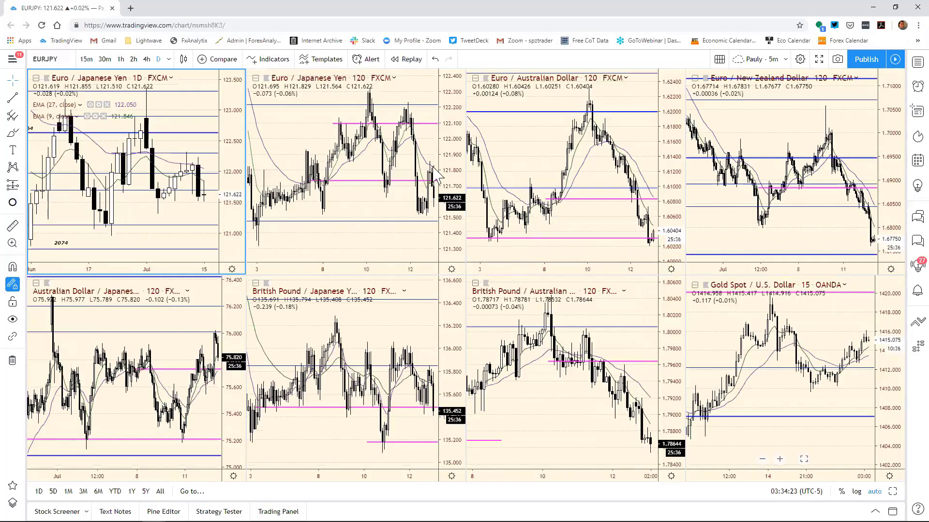
click(438, 130)
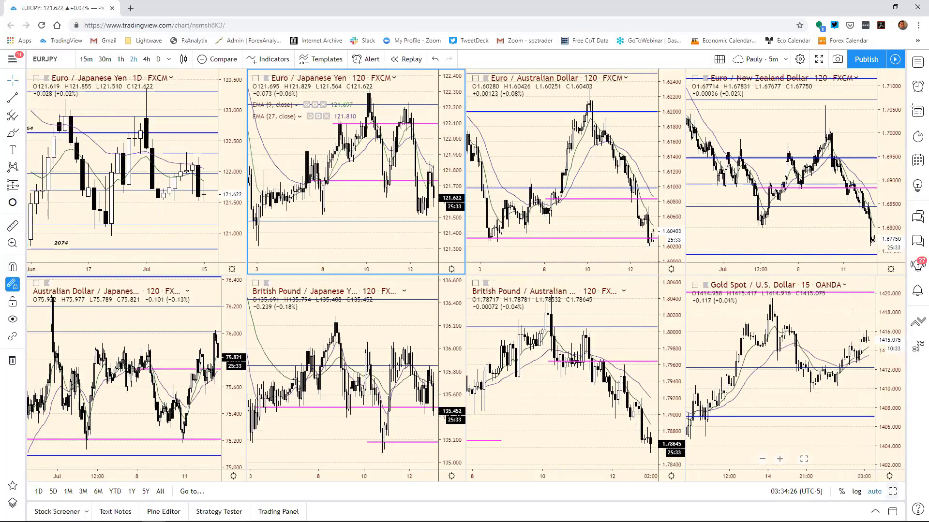
key(alt+Enter)
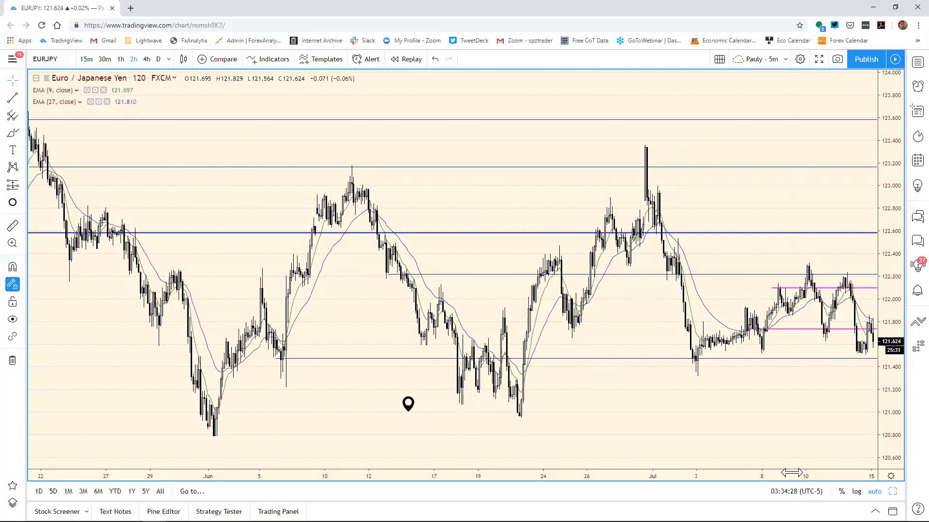
drag(792, 472, 721, 472)
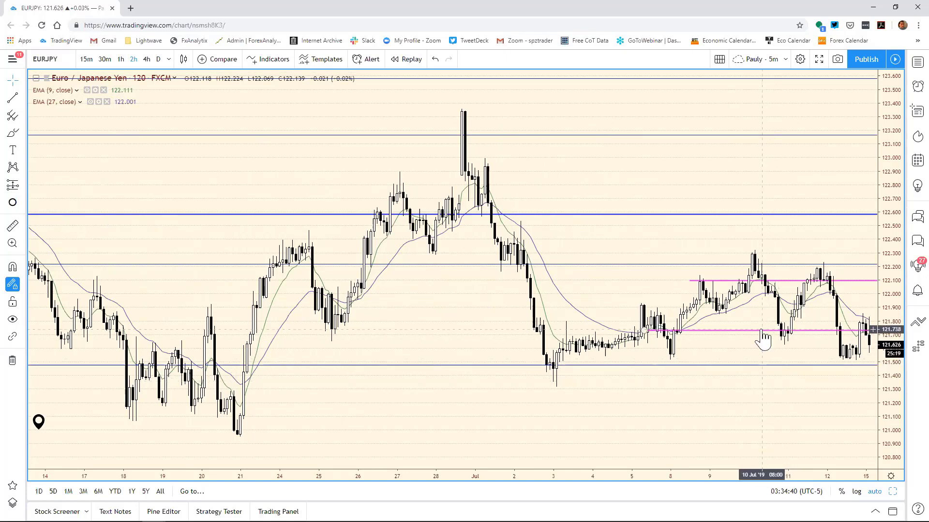
- Lower the bottom magenta support line to about 121.37
mouse_move(762, 338)
mouse_down()
mouse_move(730, 352)
mouse_move(247, 397)
mouse_move(302, 389)
mouse_up()
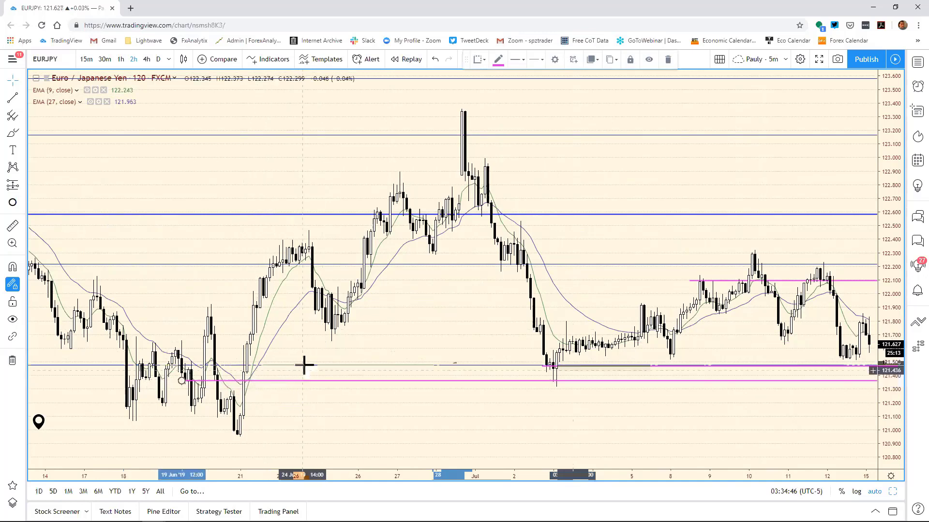
click(348, 314)
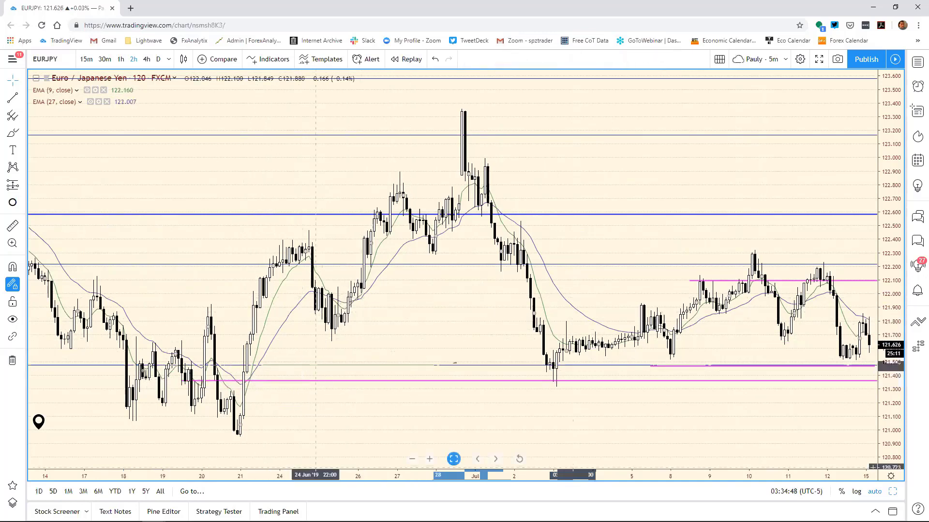
click(225, 512)
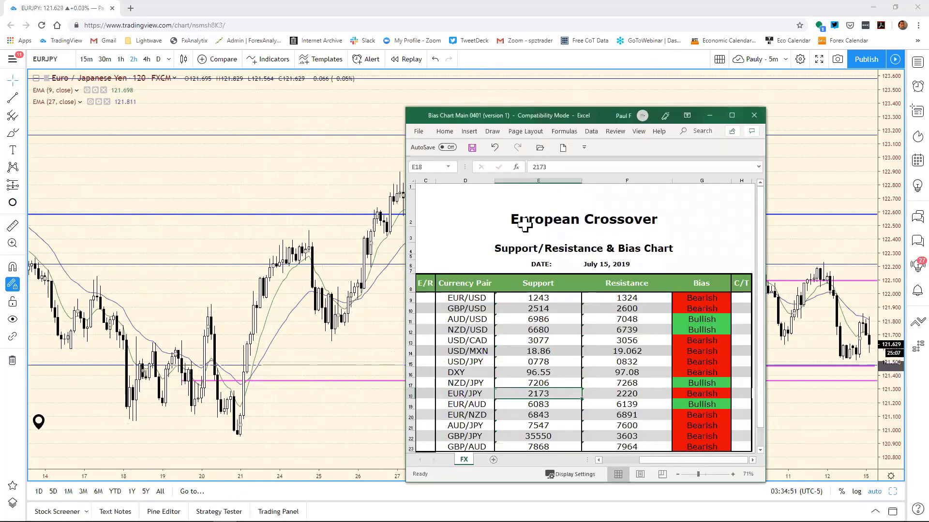
- Change the EUR/JPY support in Excel from 2173 to 2136
click(563, 166)
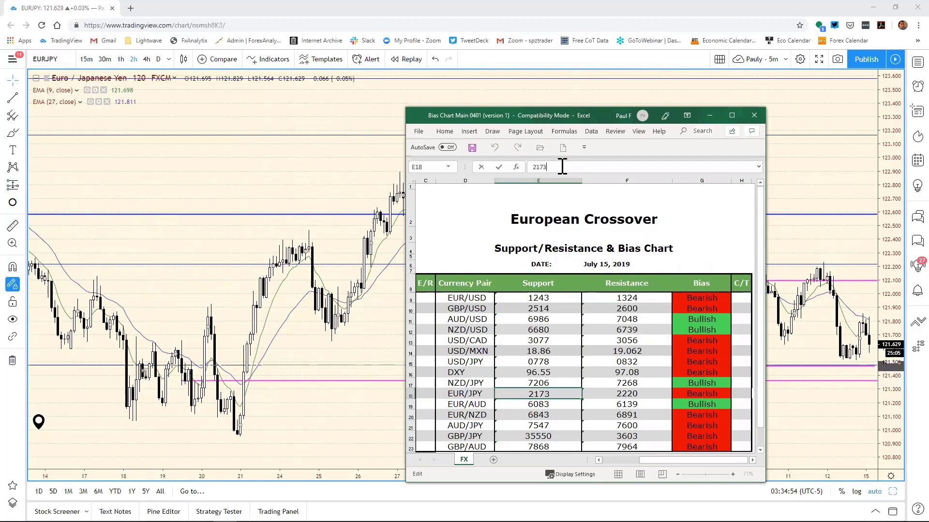
key(BackSpace)
key(BackSpace)
text(36)
key(Return)
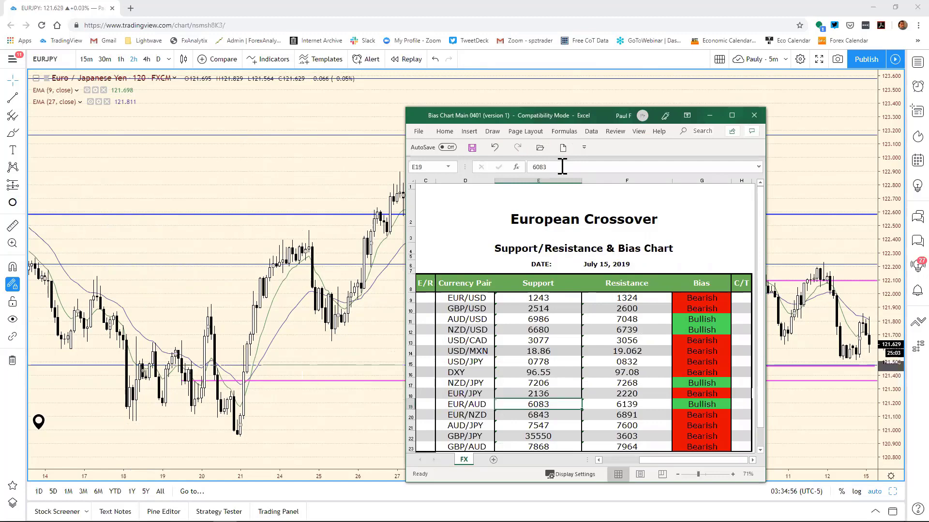
- Lower the upper magenta line on the EURJPY chart from 122.100 to about 122.02
click(851, 242)
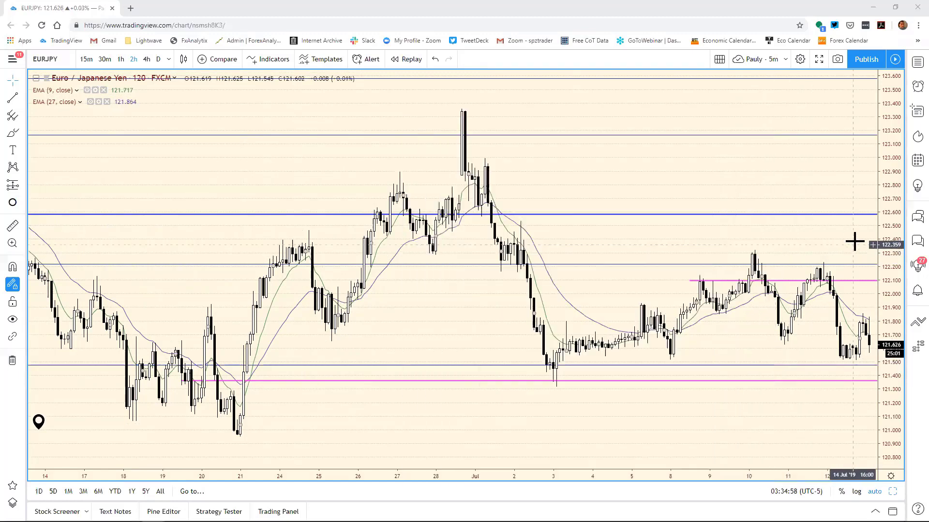
click(714, 281)
mouse_move(770, 285)
mouse_down()
mouse_move(775, 292)
mouse_move(761, 292)
mouse_up()
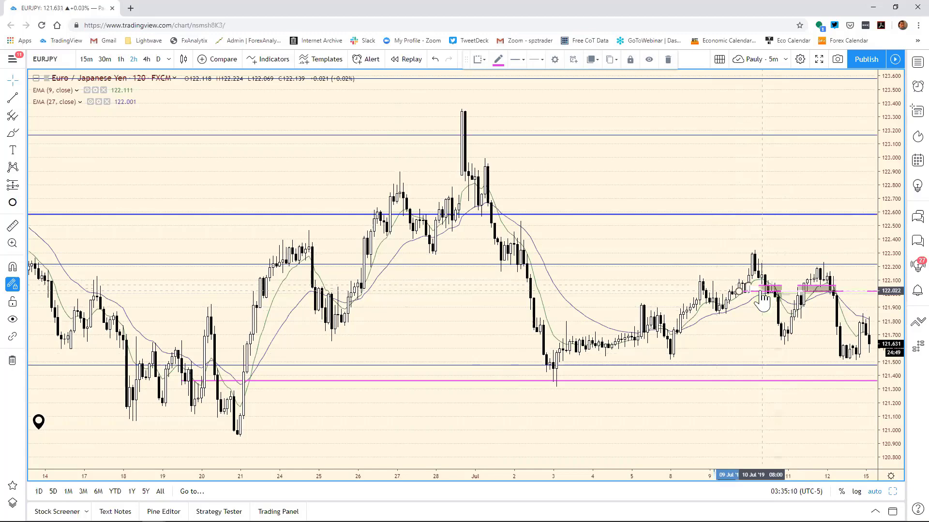
click(788, 284)
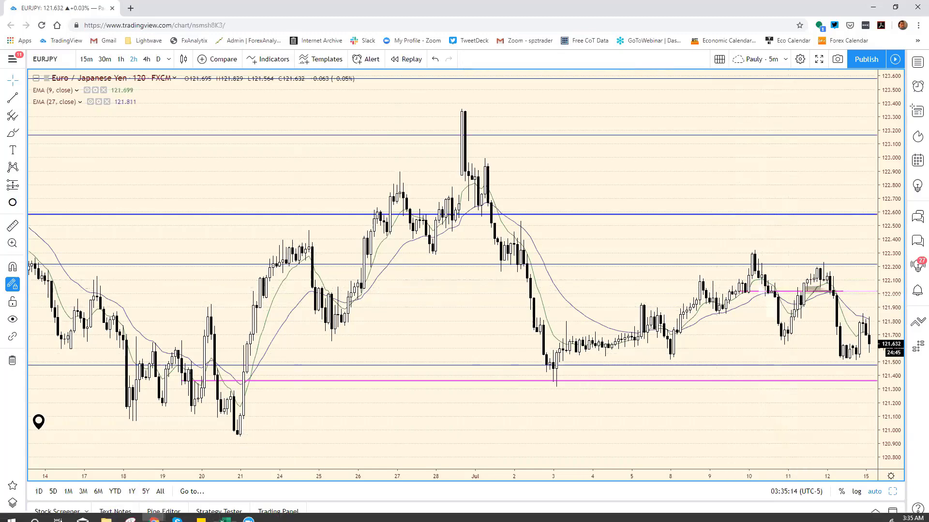
- Change the EUR/JPY resistance in Excel from 2220 to 2202
click(224, 513)
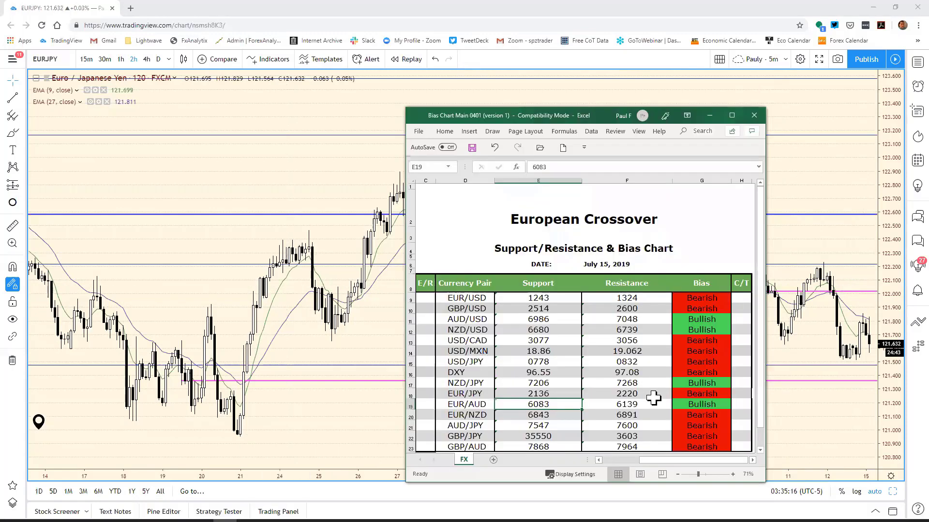
click(629, 395)
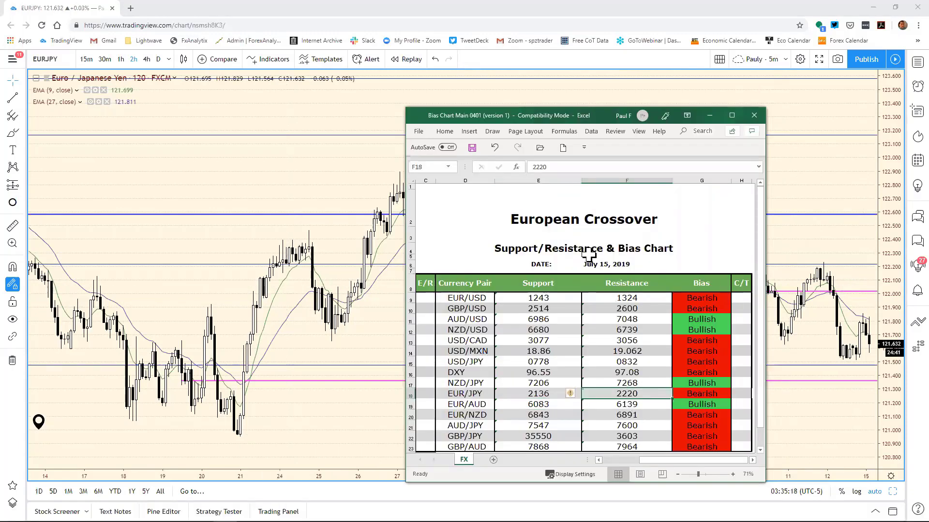
click(553, 165)
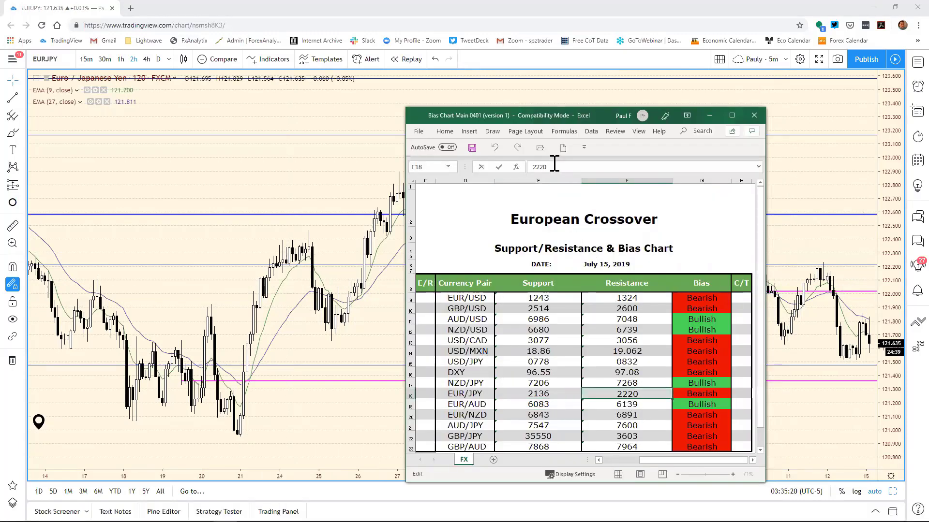
key(BackSpace)
key(BackSpace)
text(02)
key(Return)
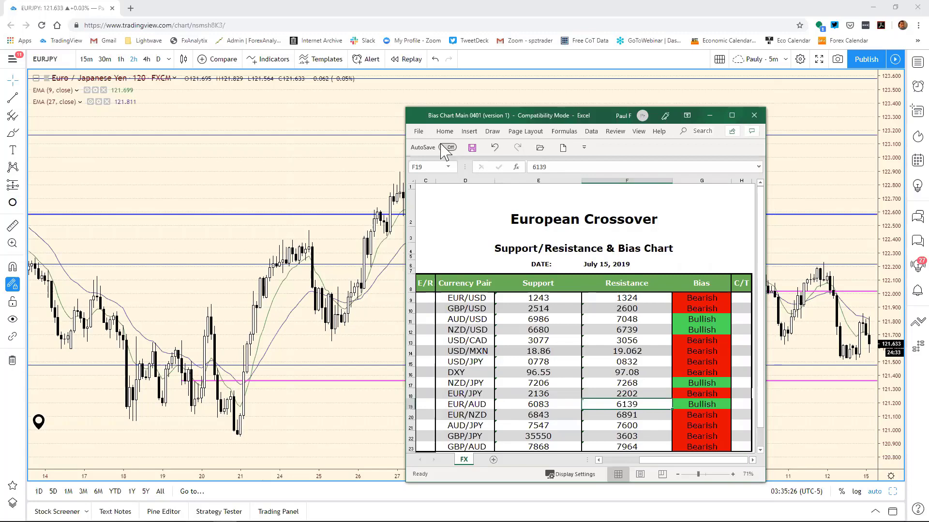
- Save the workbook and return to TradingView's eight-chart grid
click(419, 135)
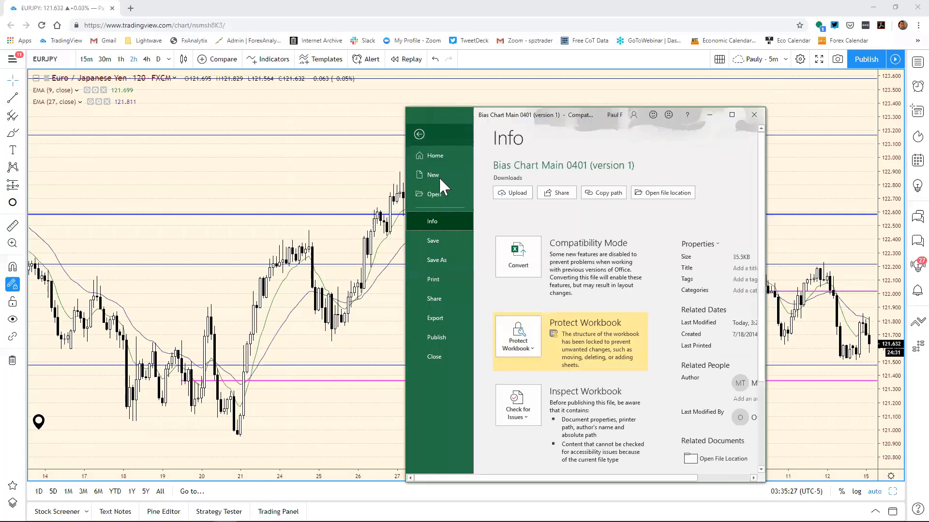
click(429, 237)
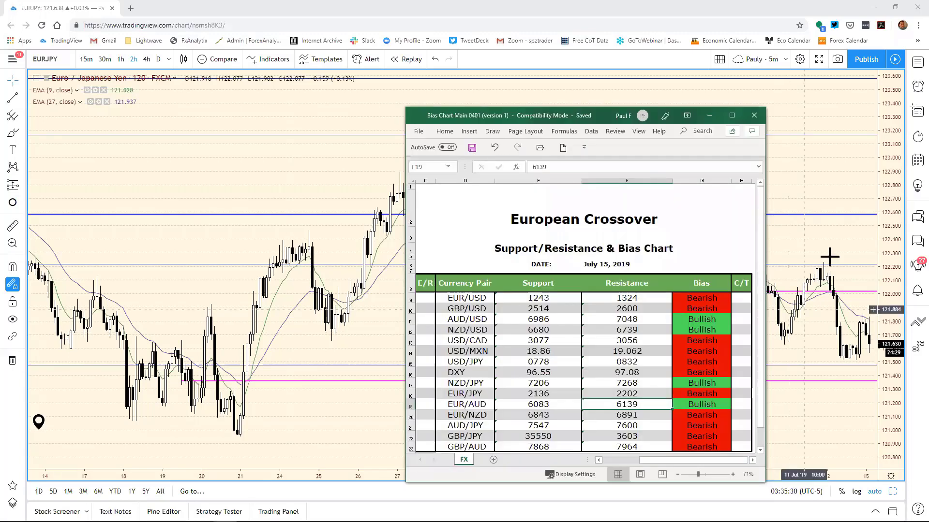
click(837, 226)
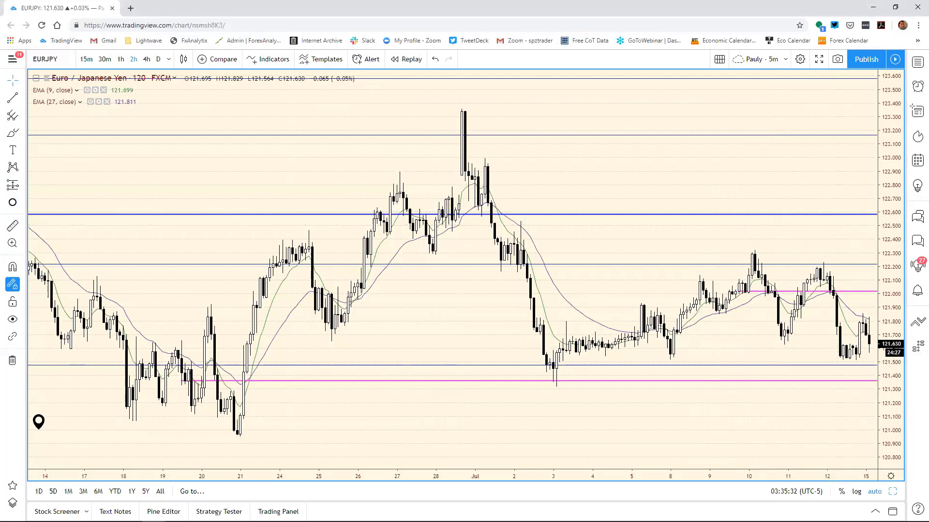
click(894, 494)
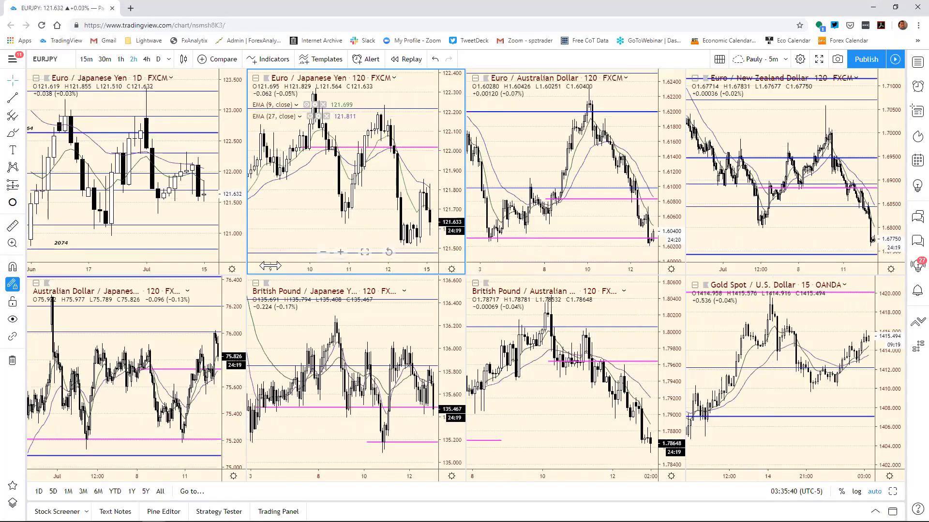
- Load EURAUD into the top-left daily chart in place of EURJPY
drag(270, 266, 337, 276)
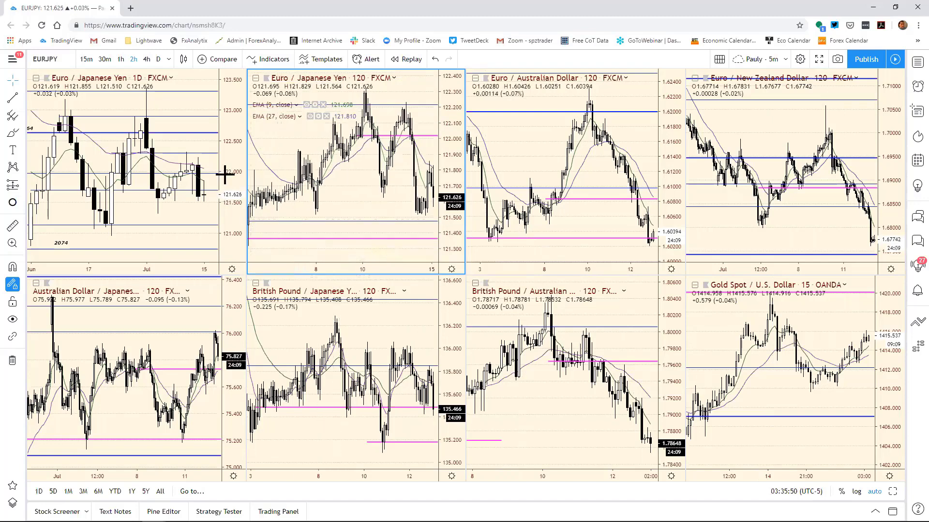
click(231, 129)
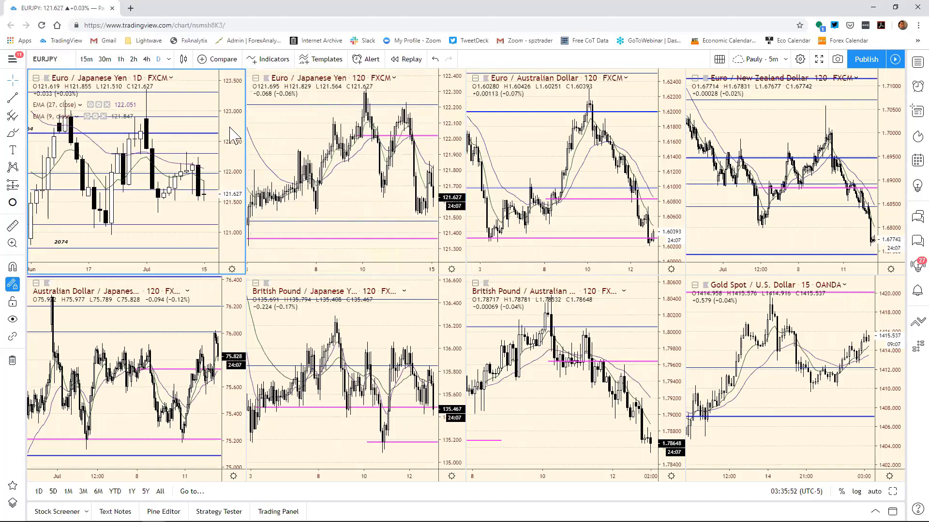
text(A)
key(BackSpace)
text(E)
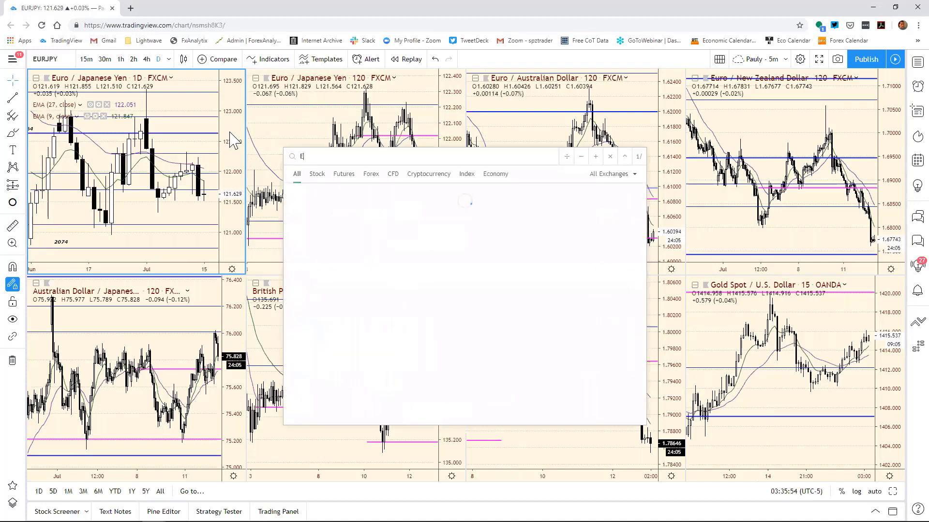
text(URAUD)
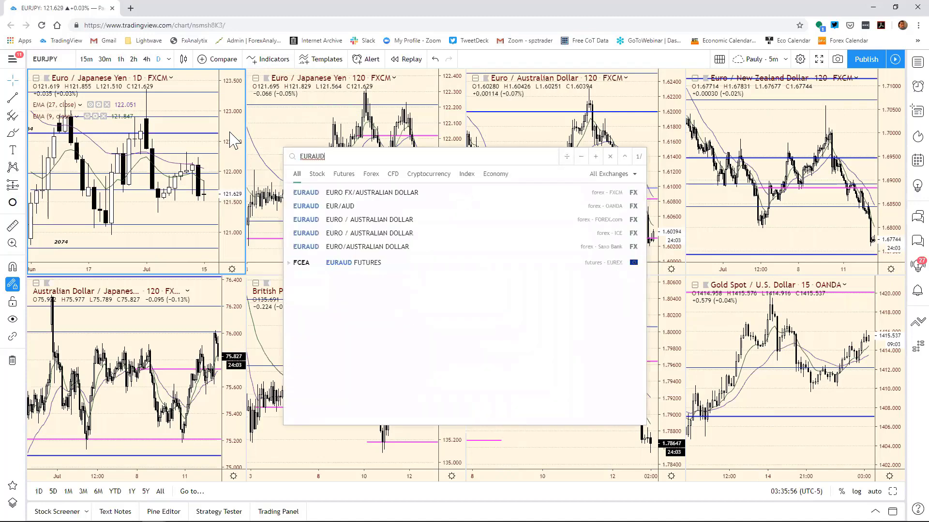
key(Return)
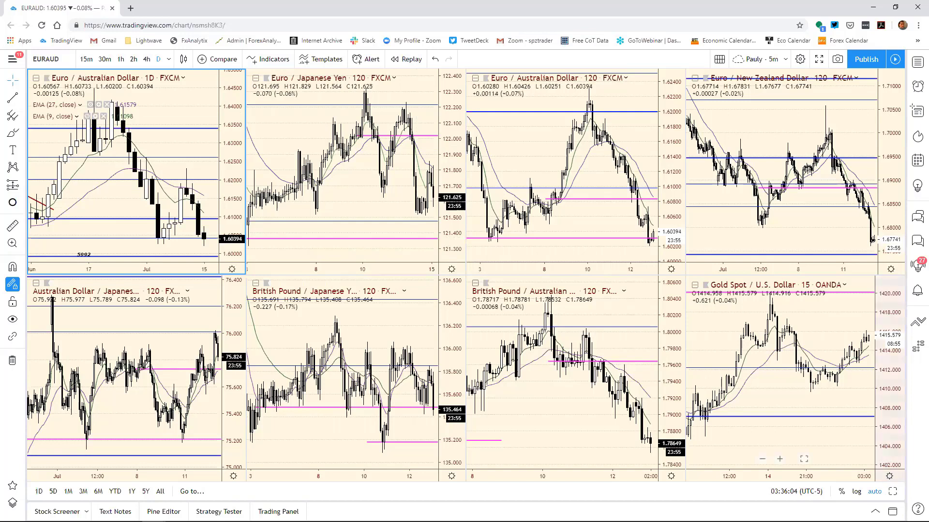
- Inspect the full-size EURAUD daily chart and its 5992 support line, then restore the eight-chart grid
click(892, 492)
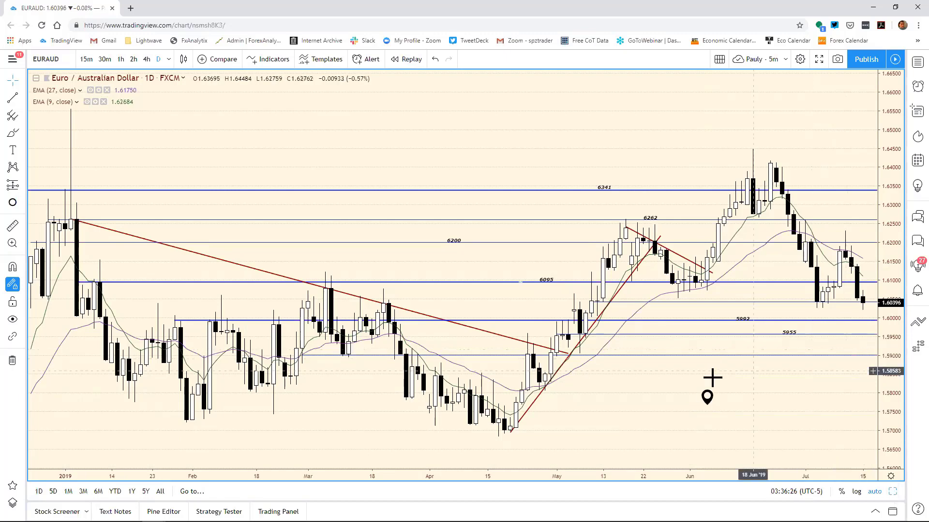
mouse_move(708, 400)
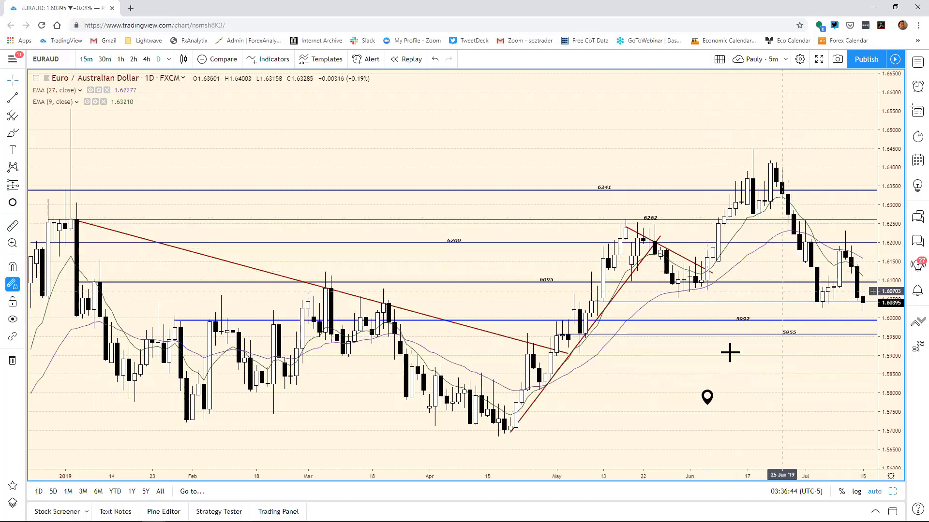
scroll(590, 452, down, 3)
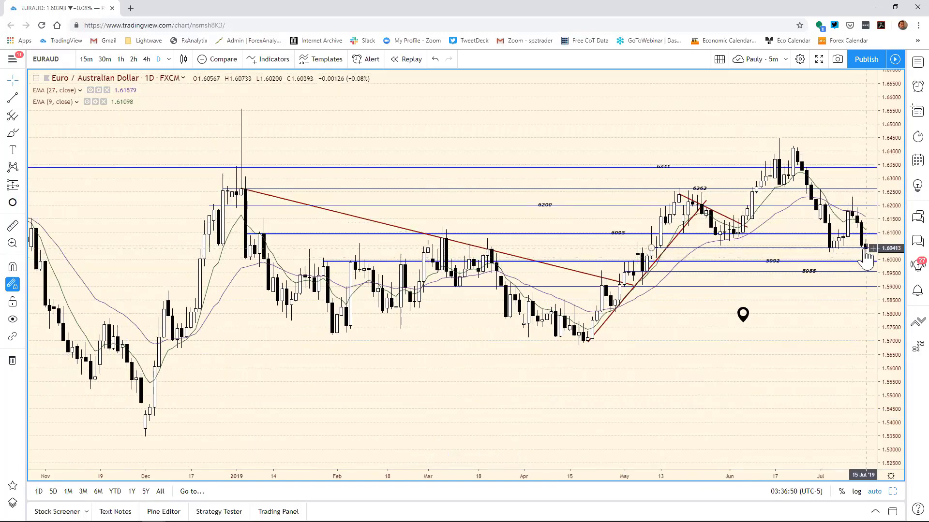
click(775, 267)
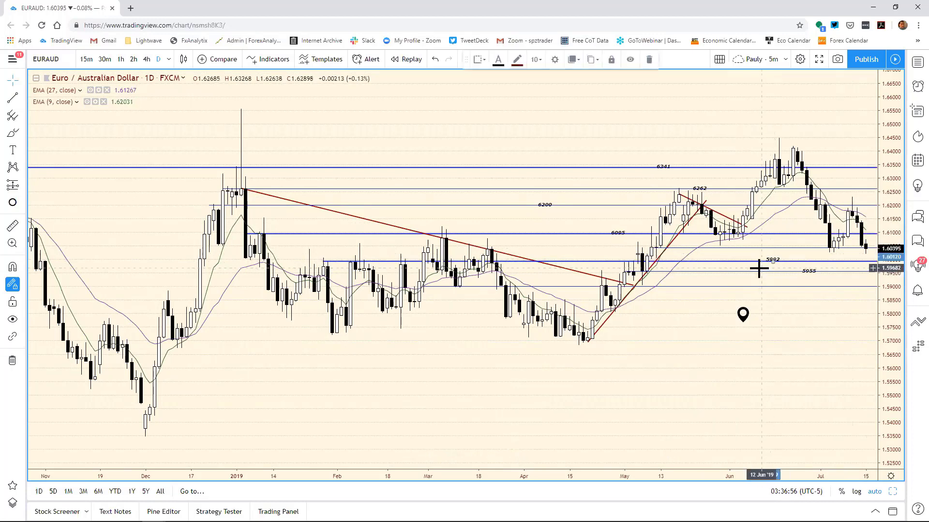
click(716, 268)
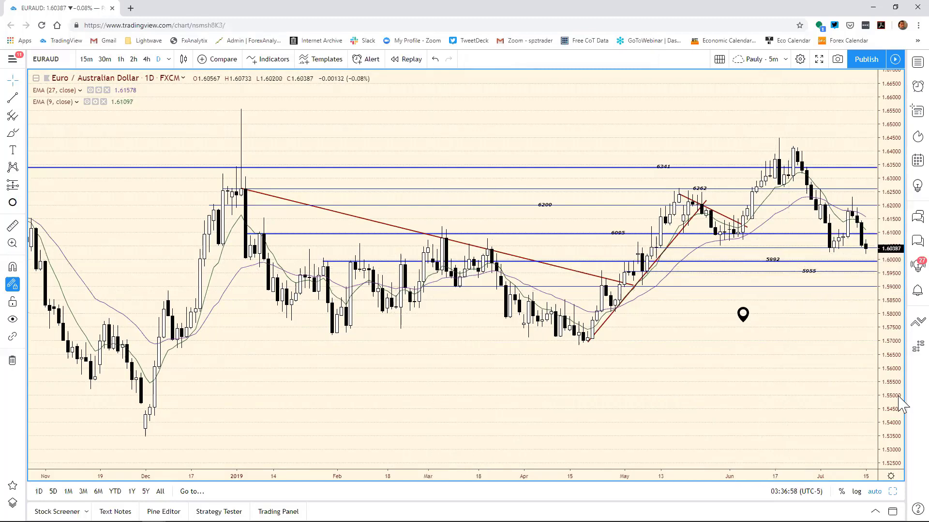
click(892, 492)
click(670, 208)
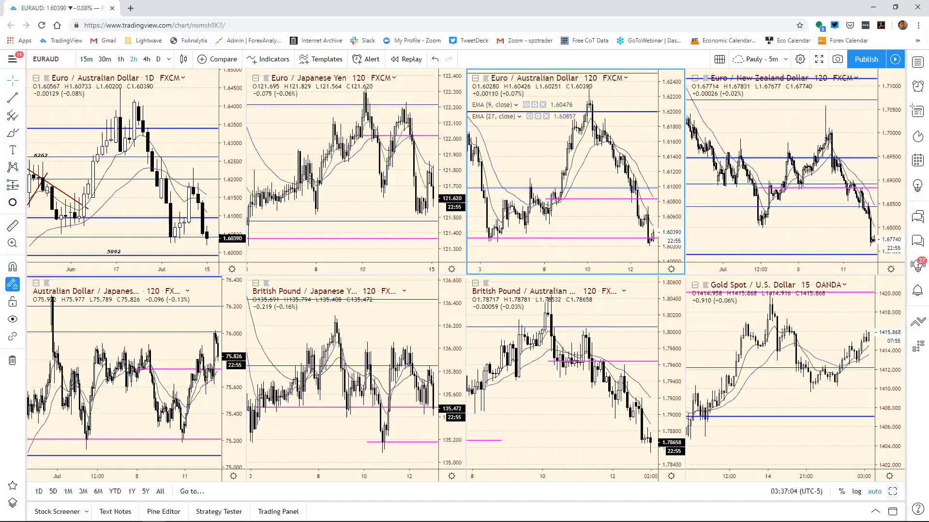
- On the full-size EURAUD 2-hour chart, move the pink support ray to 1.60212, starting in early May
click(892, 491)
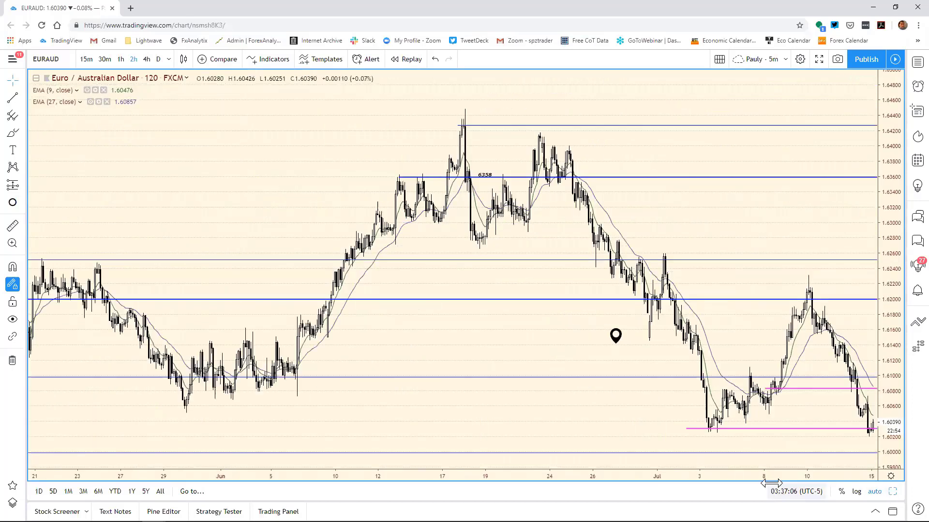
drag(771, 474, 749, 474)
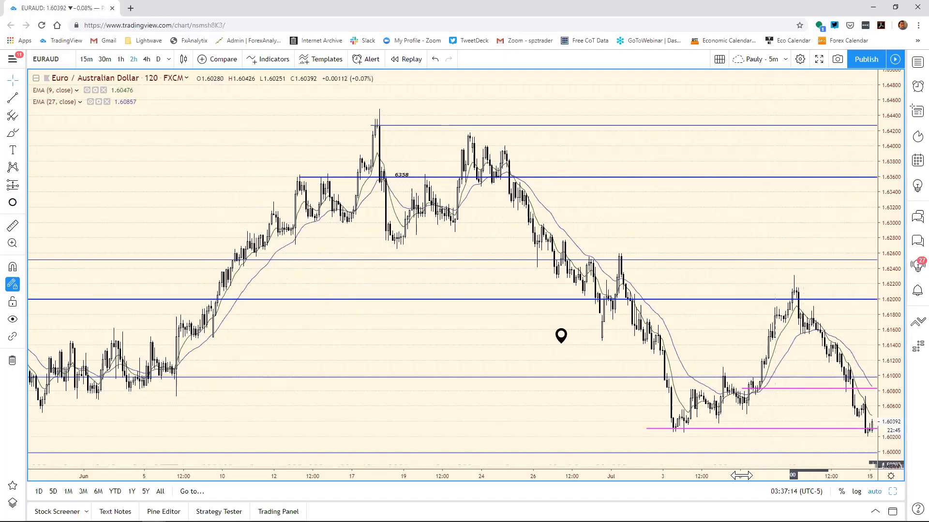
drag(741, 476, 792, 478)
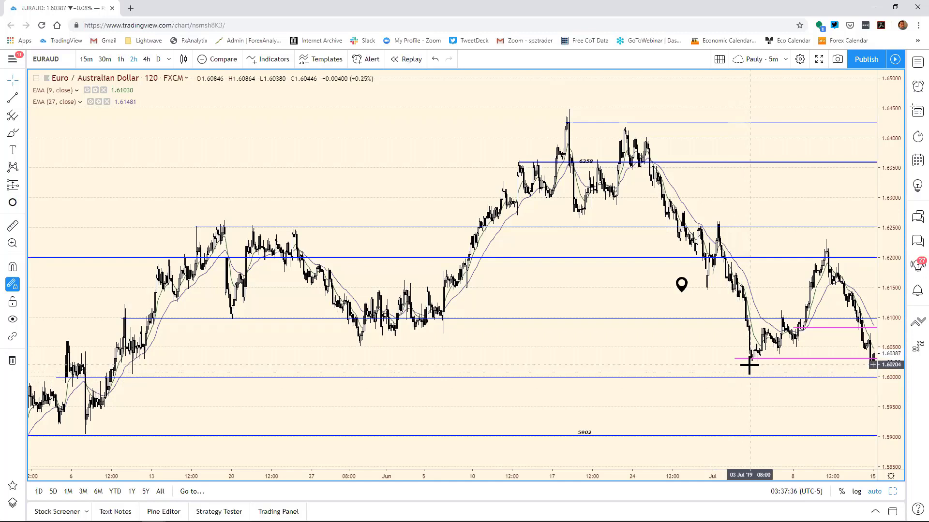
click(800, 359)
drag(715, 372, 136, 375)
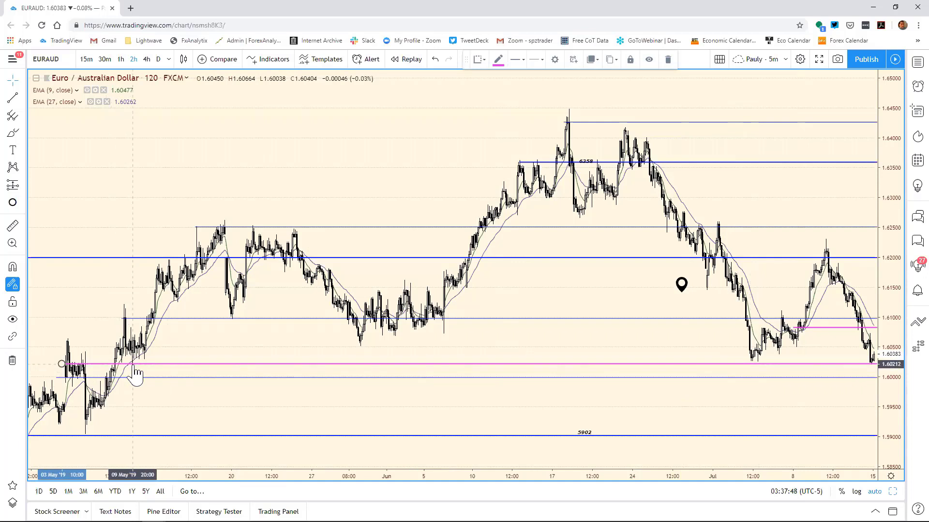
drag(135, 375, 135, 373)
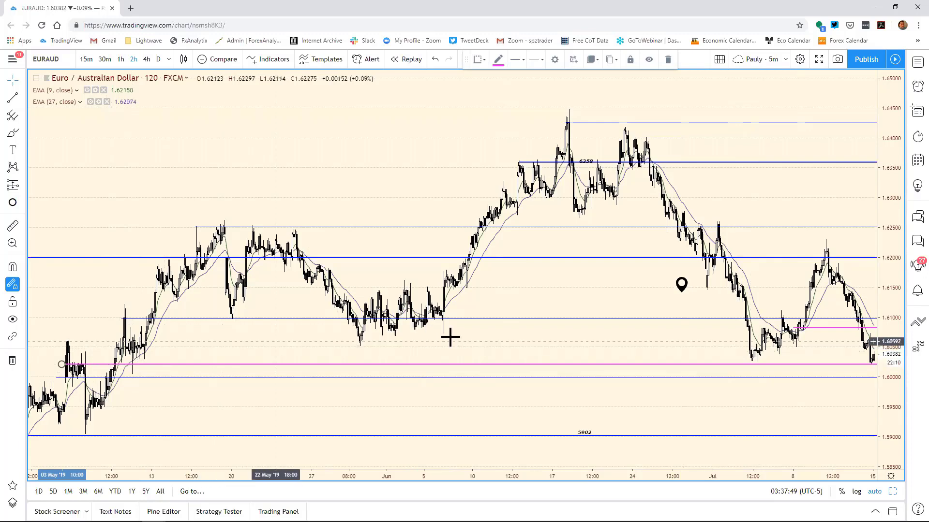
click(464, 411)
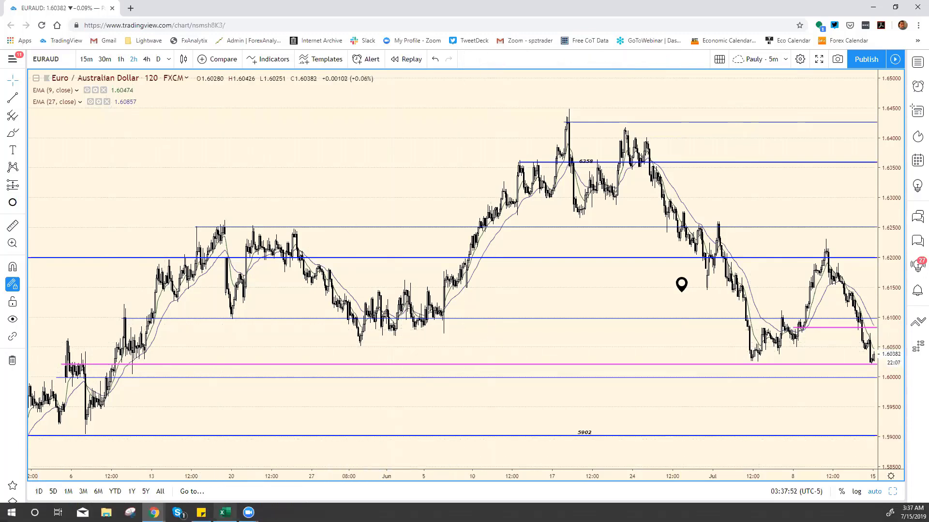
- Enter 6020 as the EUR/AUD support in cell E19, then return to TradingView
click(225, 512)
click(546, 404)
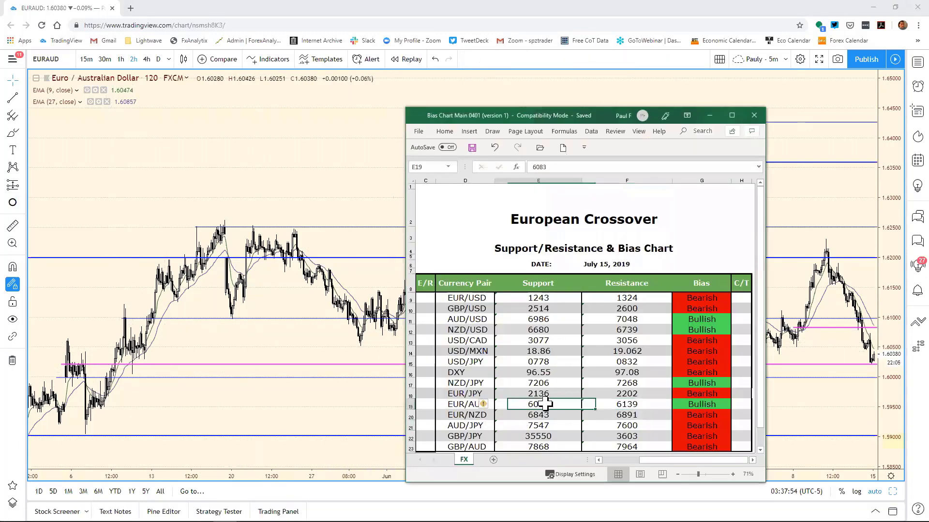
click(557, 166)
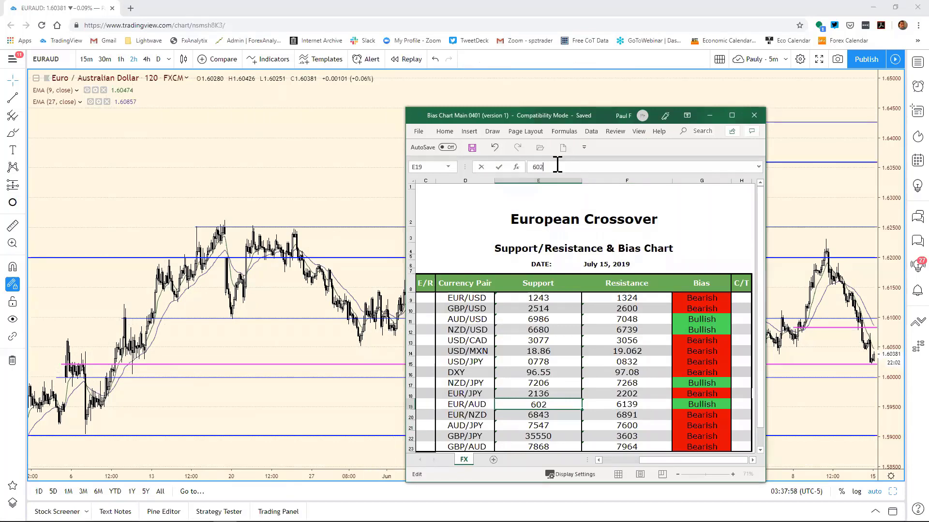
key(Return)
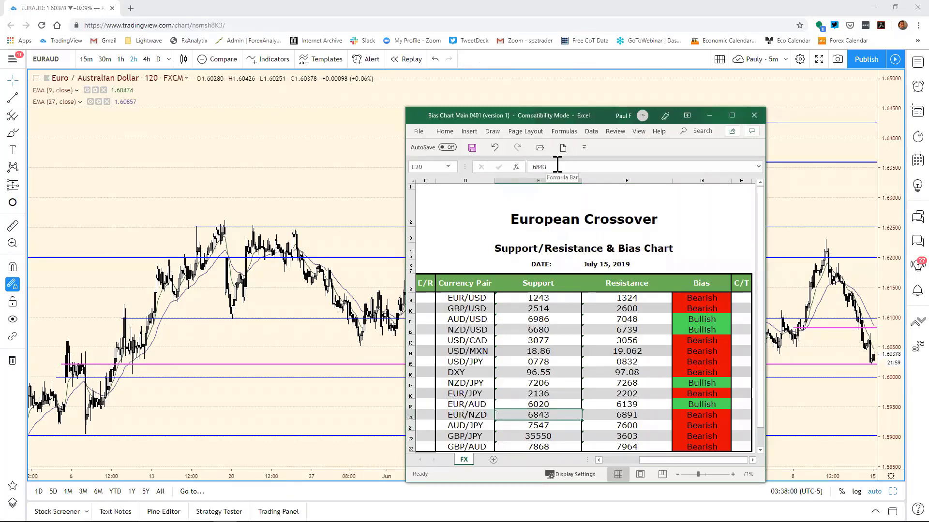
click(814, 209)
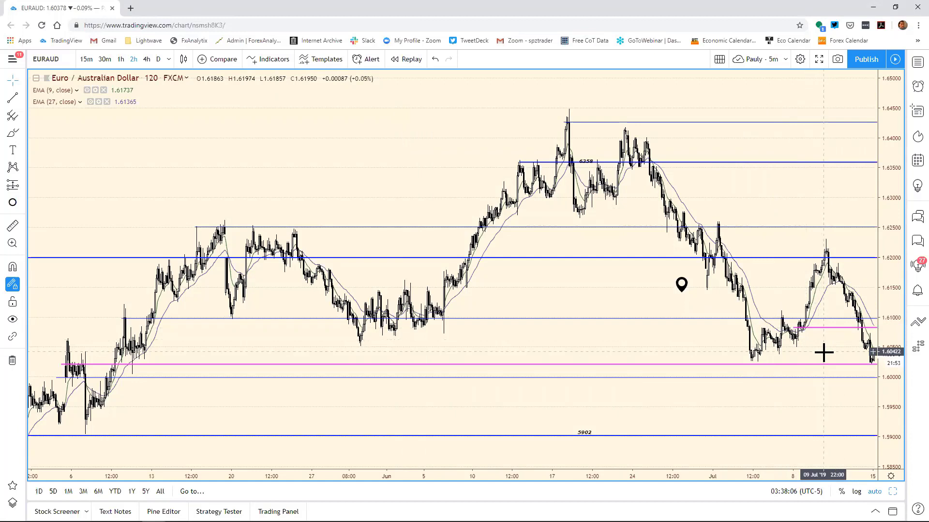
- Raise the short upper pink ray on the EURAUD 2-hour chart to about 1.6095, then restore the grid
click(822, 327)
drag(822, 327, 876, 323)
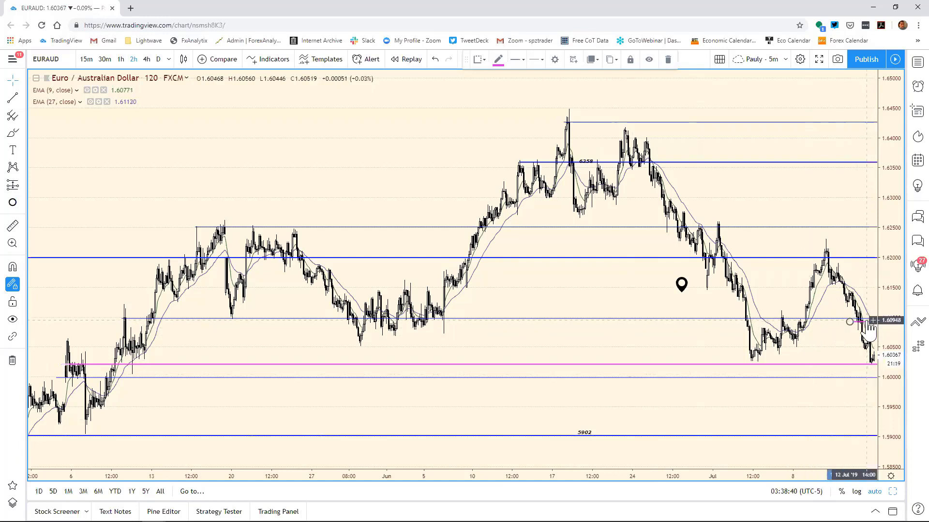
drag(867, 323, 811, 326)
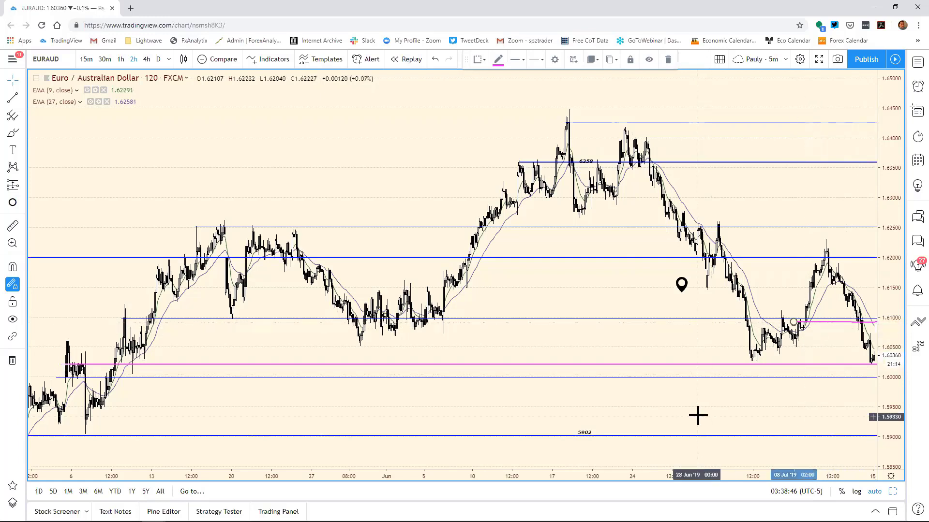
click(788, 384)
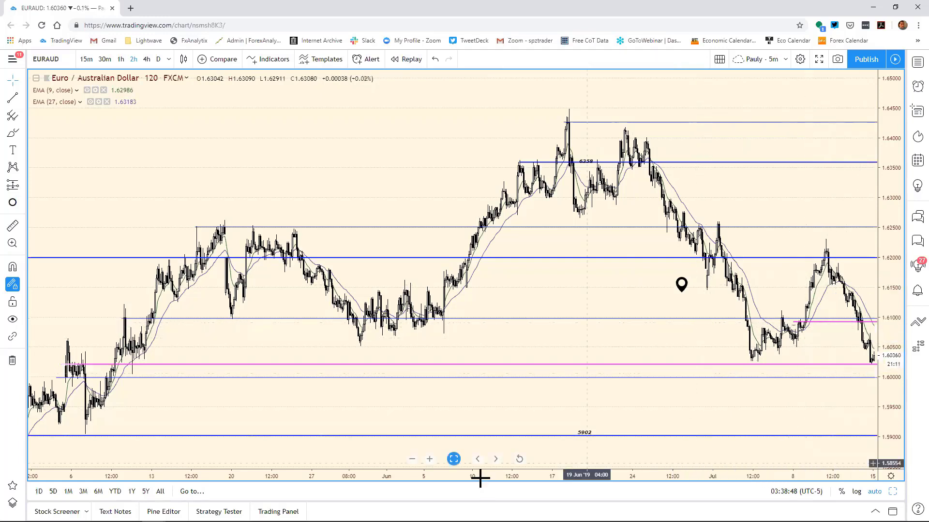
click(890, 474)
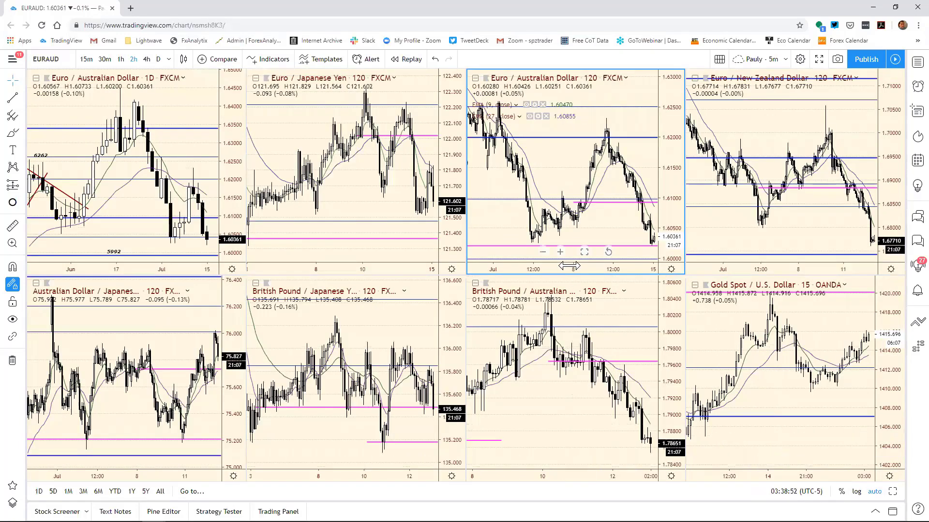
drag(566, 267, 527, 267)
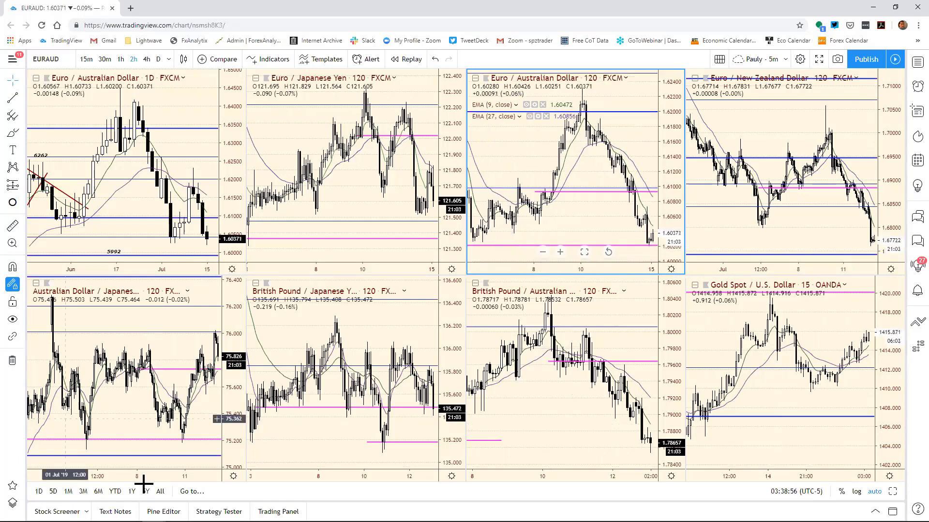
- Change the EUR/AUD resistance in cell F19 from 6139 to 6091
click(224, 512)
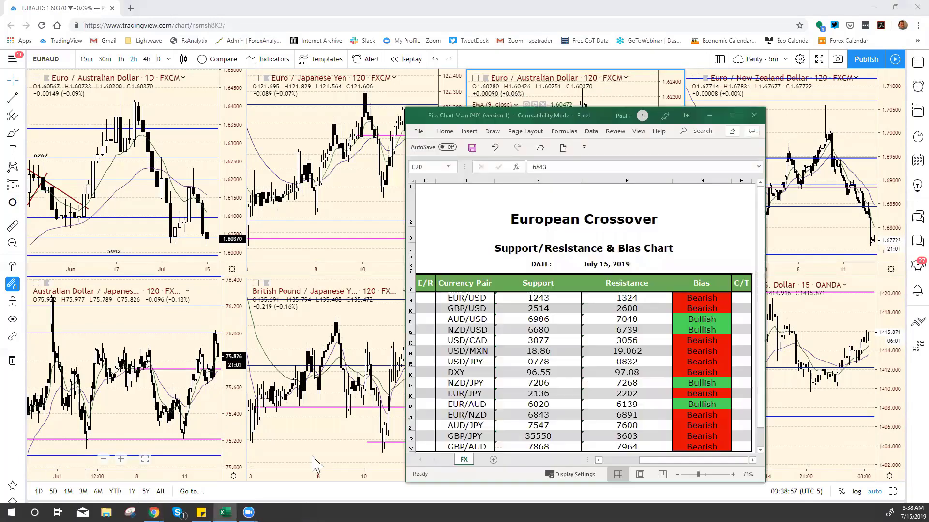
click(555, 403)
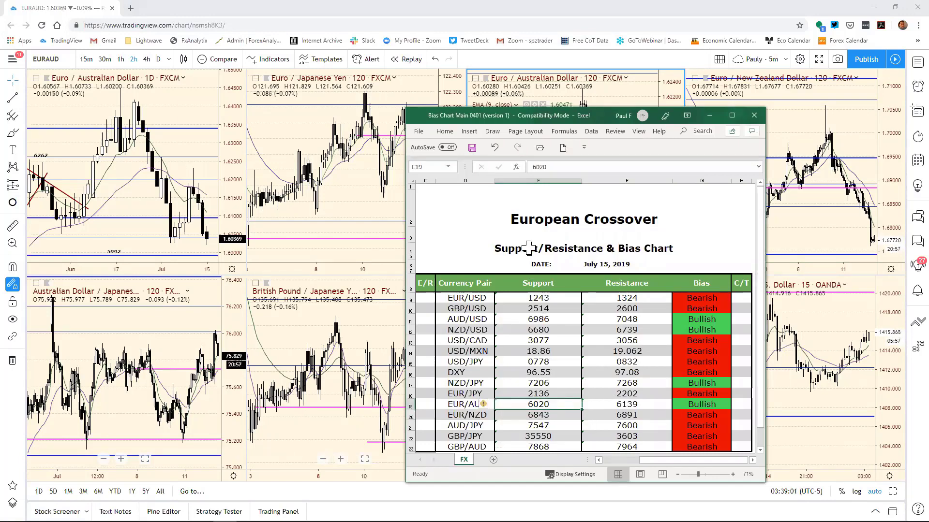
click(554, 169)
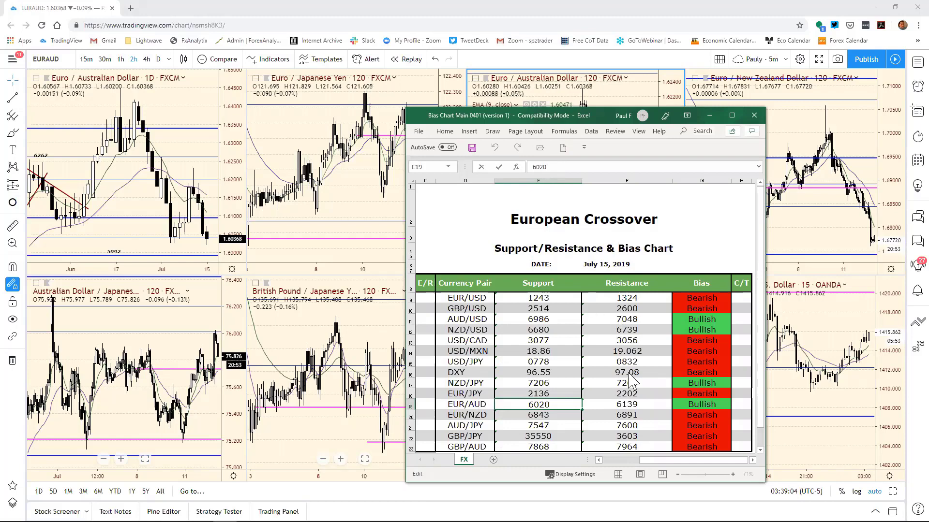
click(633, 408)
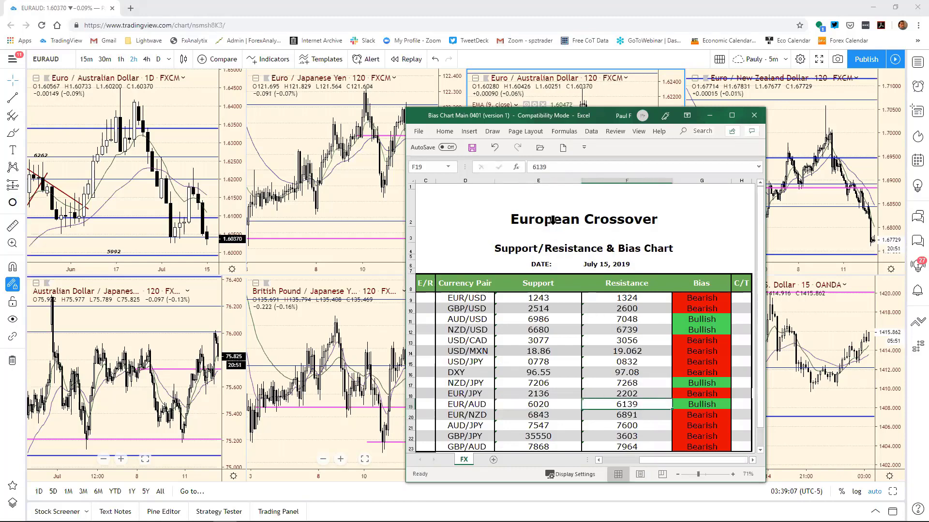
click(553, 169)
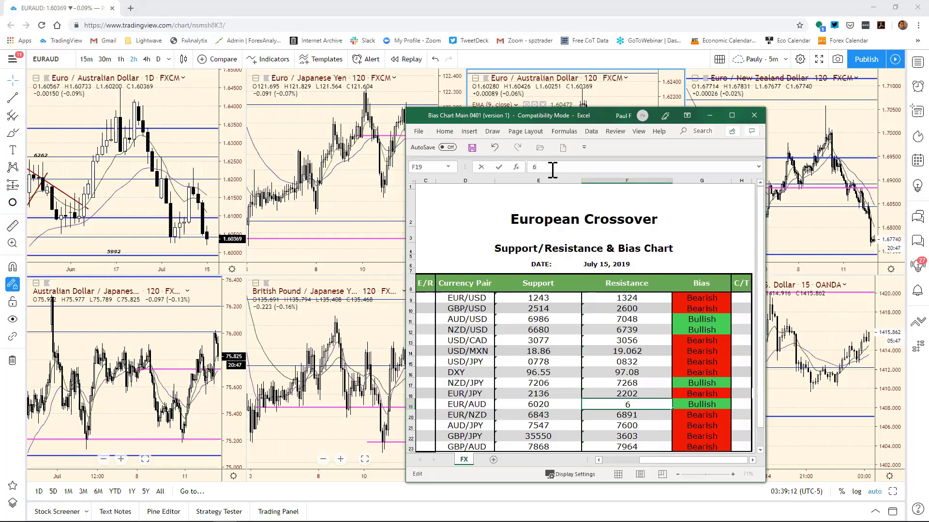
text(091)
key(Return)
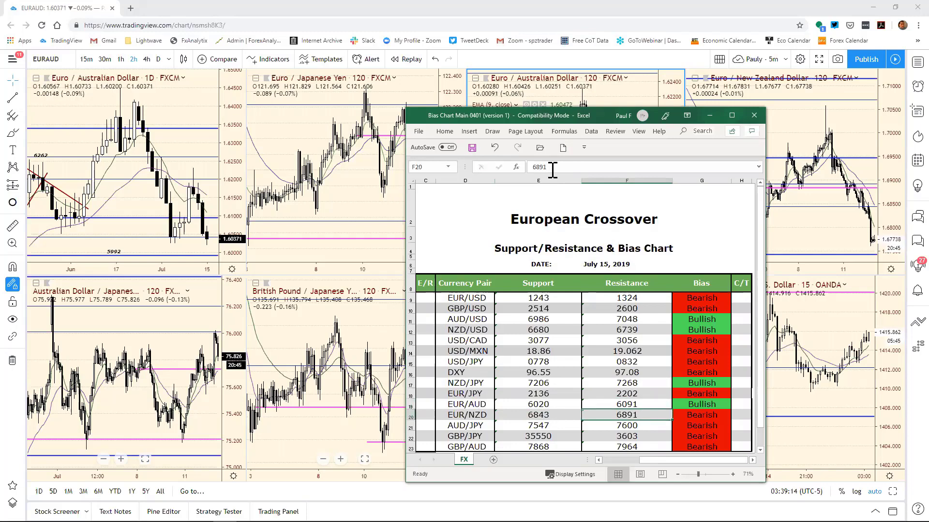
- Load EURNZD into the top-left daily chart in place of EURAUD
click(793, 126)
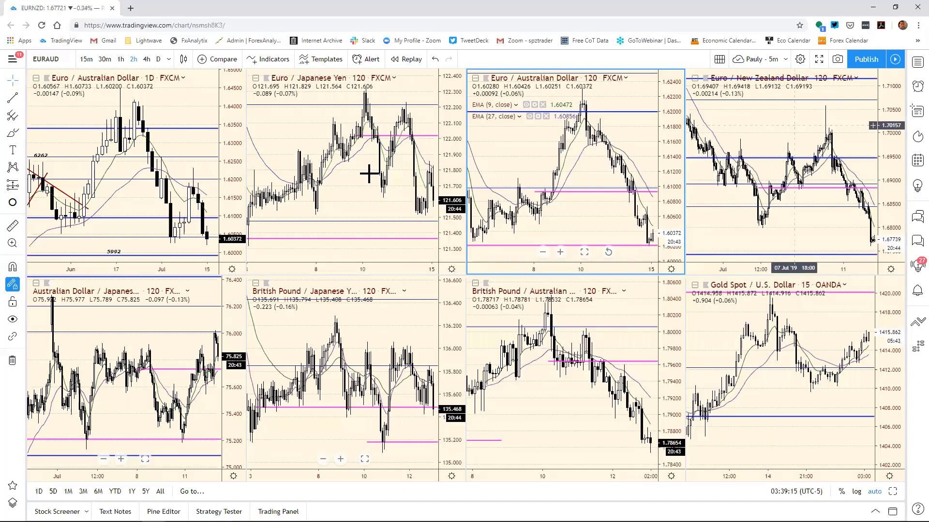
click(232, 124)
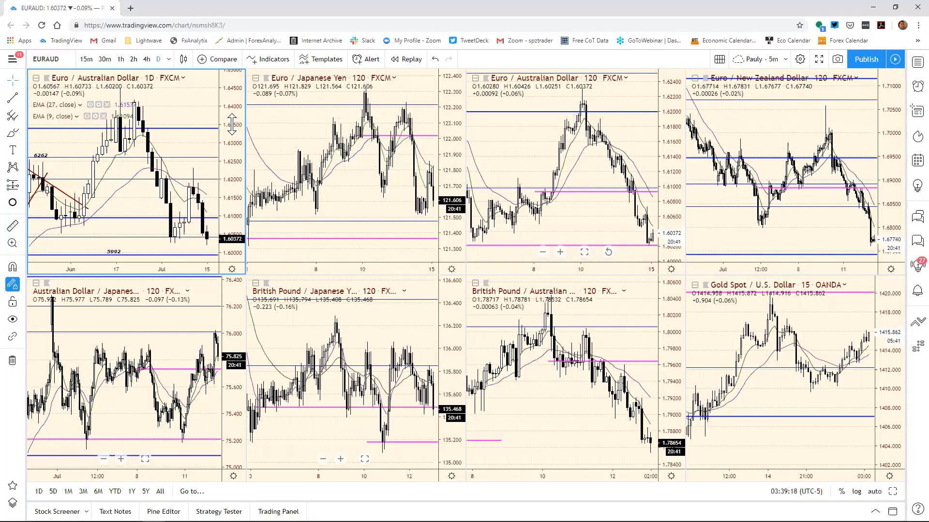
text(EUR)
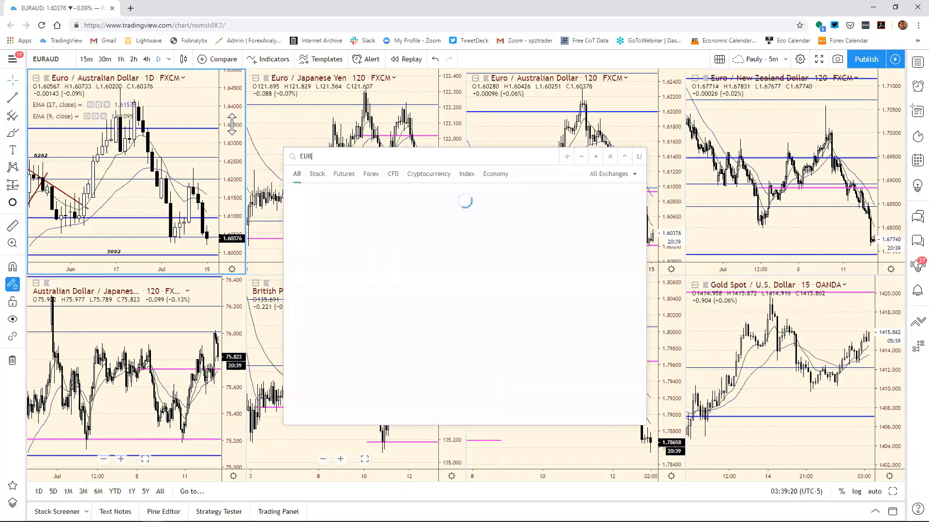
text(NZD)
key(Return)
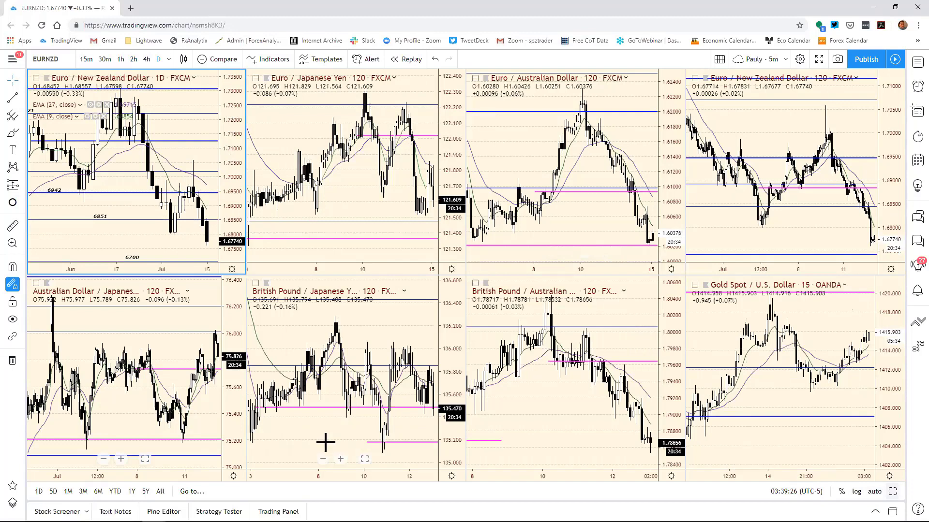
- Review the EURNZD daily chart full-size with a fitted view, then return to the eight-chart grid
key(alt+Return)
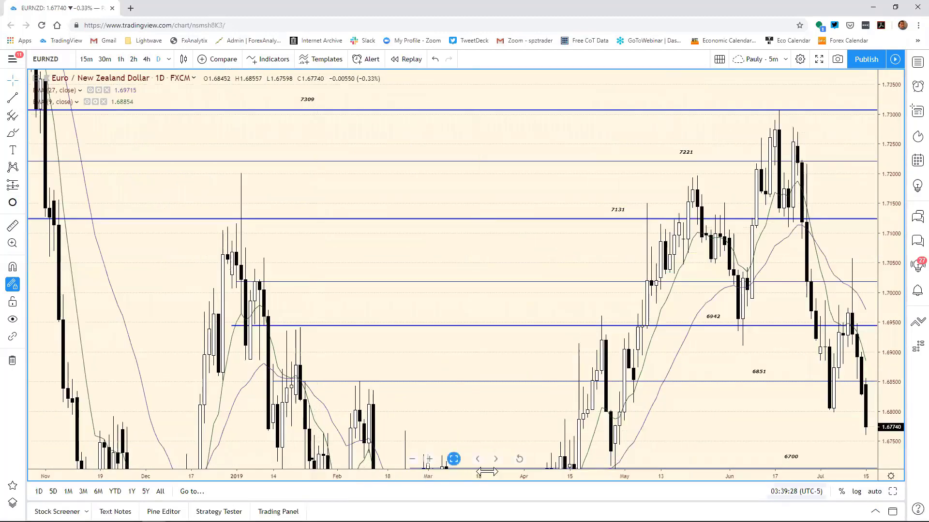
click(518, 459)
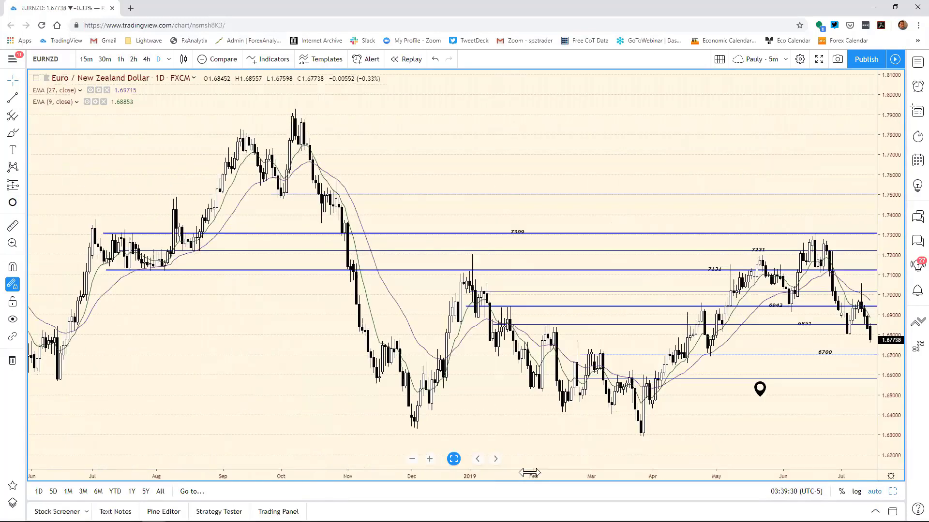
mouse_move(760, 398)
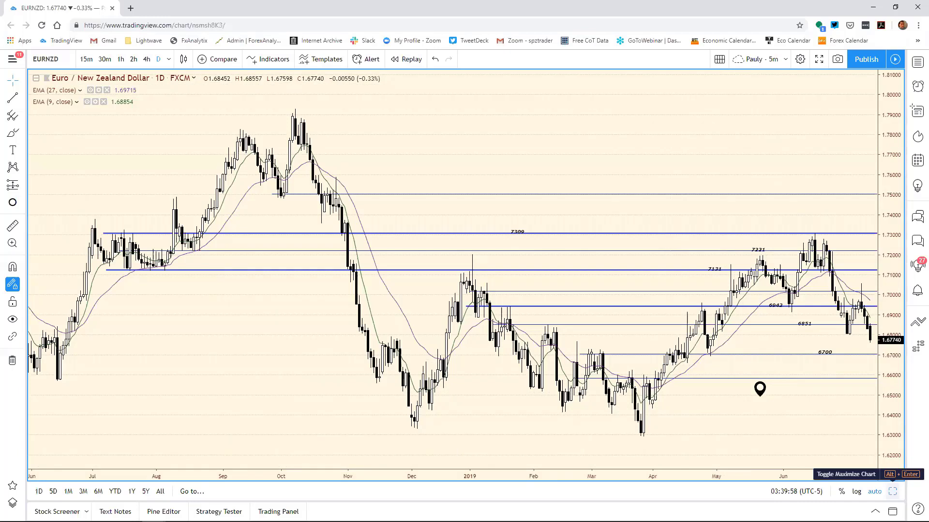
mouse_move(762, 393)
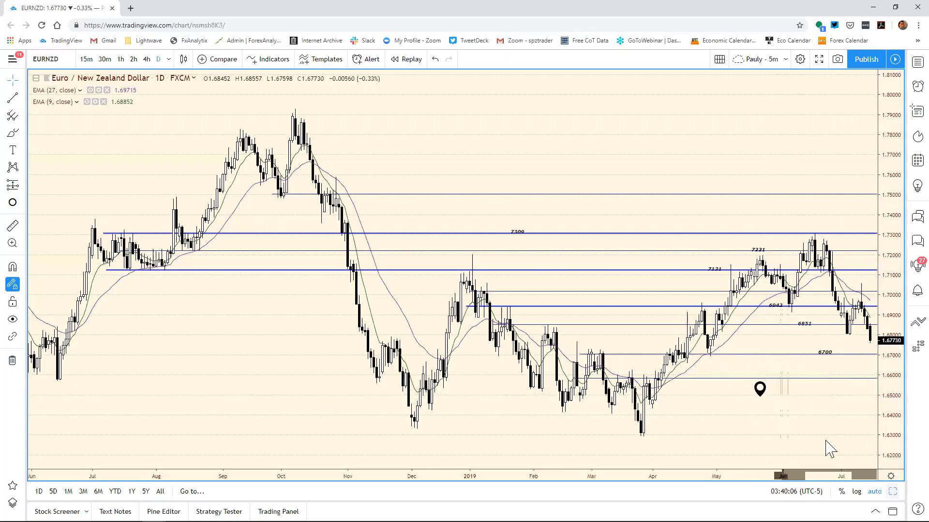
key(alt+Return)
click(873, 130)
- Show the EUR/NZD 2-hour chart full-size zoomed out, then bring up the bias spreadsheet
click(873, 146)
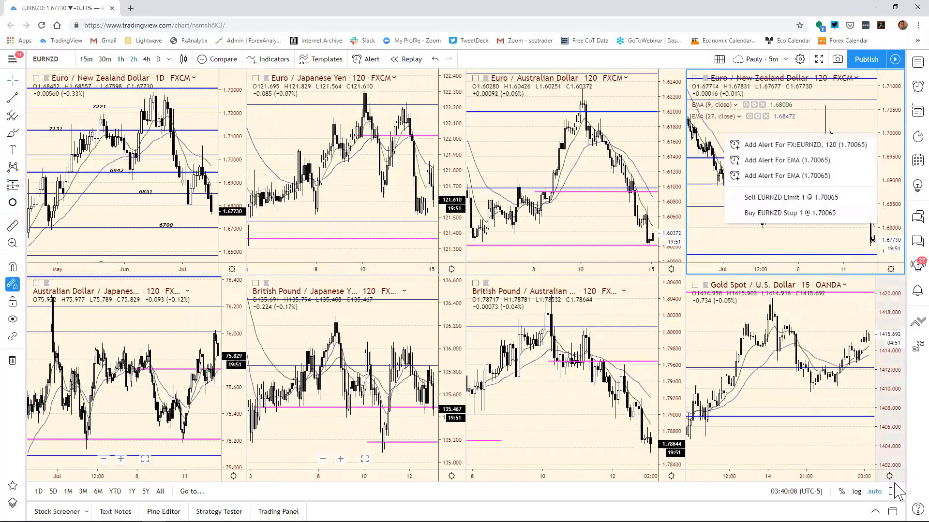
key(alt+Return)
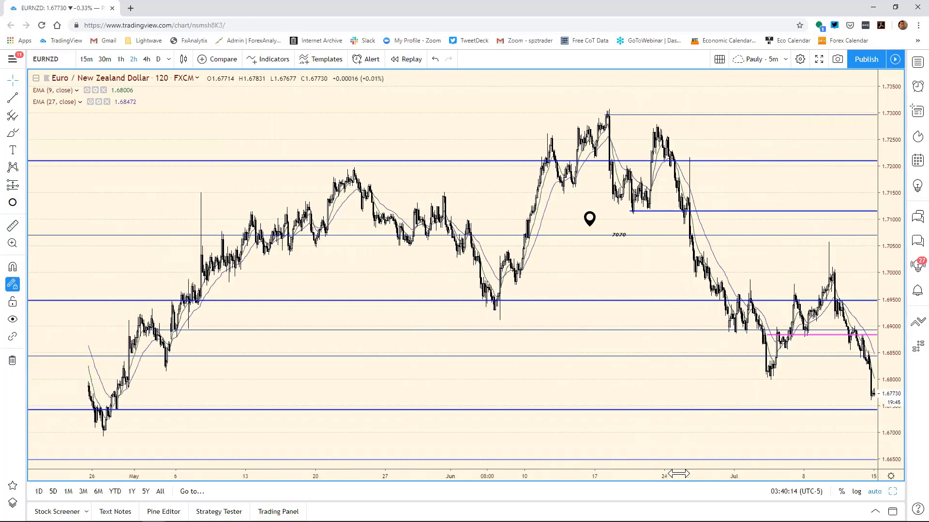
scroll(670, 467, down, 3)
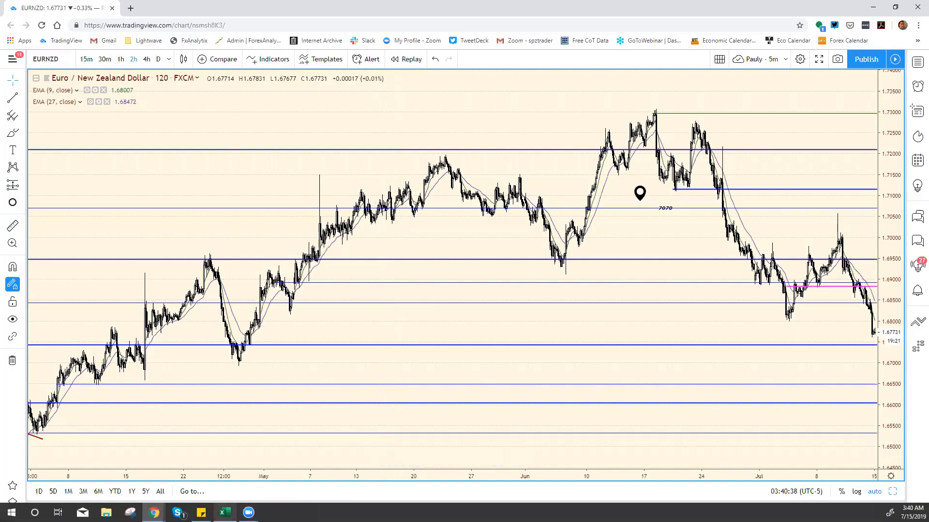
click(224, 513)
- Change the EUR/NZD support in cell E20 from 6843 to 6743, then return to TradingView
click(549, 418)
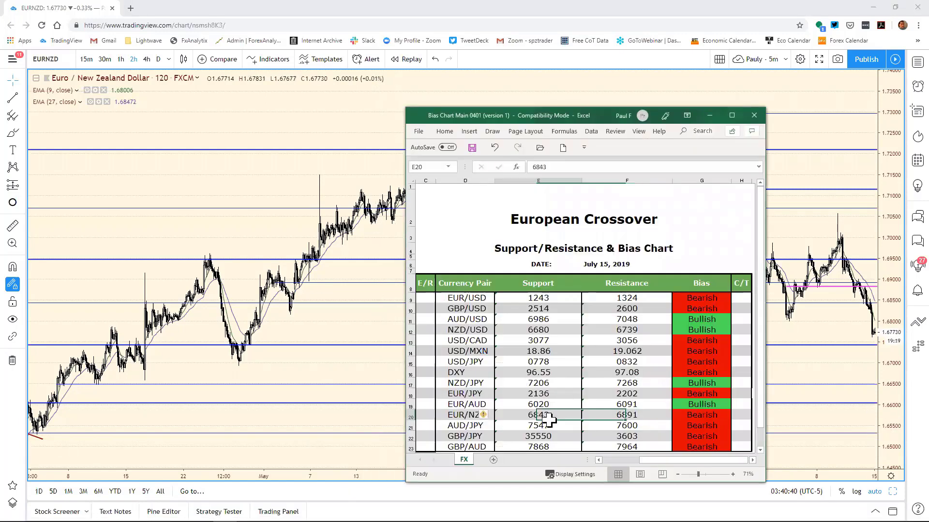
click(540, 167)
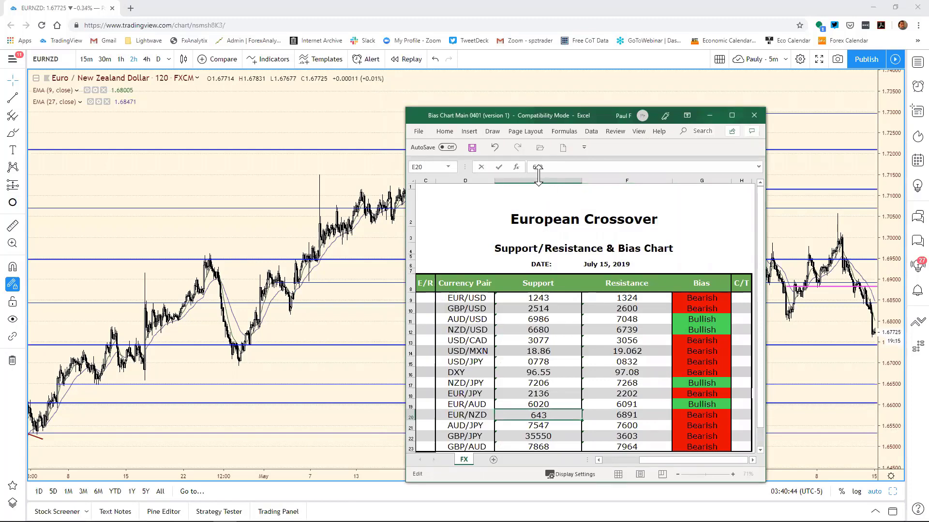
key(Return)
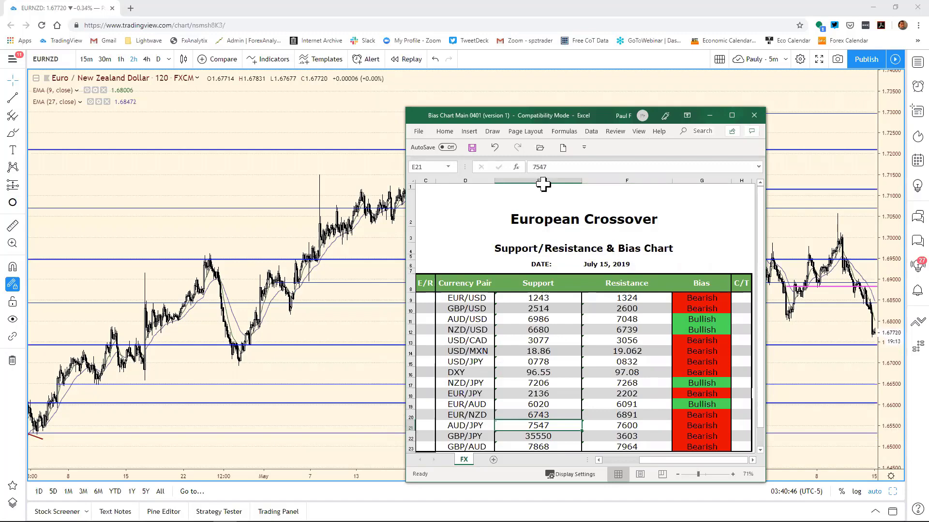
click(823, 217)
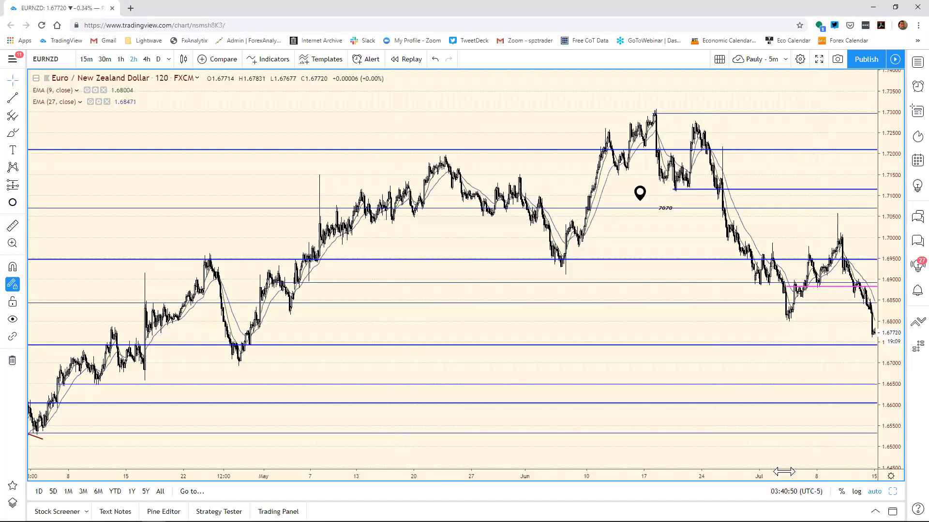
- Zoom the EUR/NZD 2-hour chart in and drag its magenta level down to about 1.6836
drag(783, 472, 701, 474)
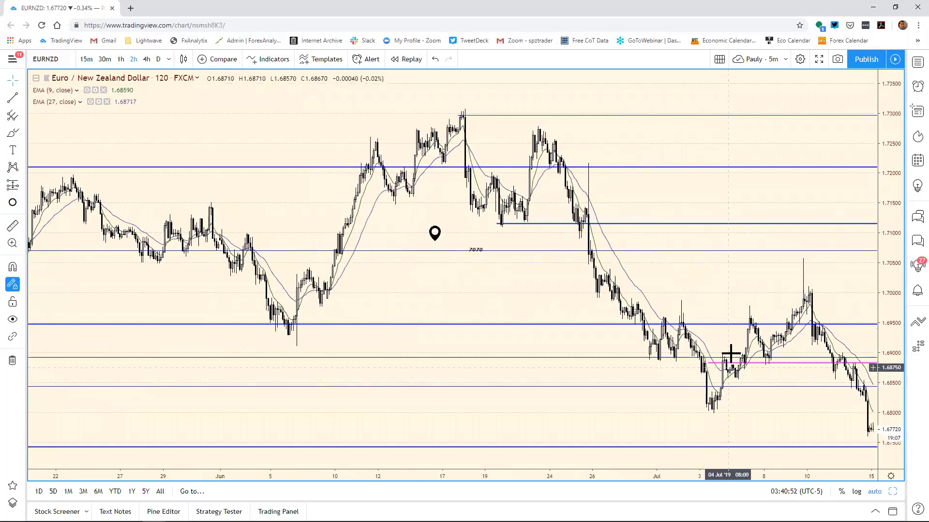
click(728, 363)
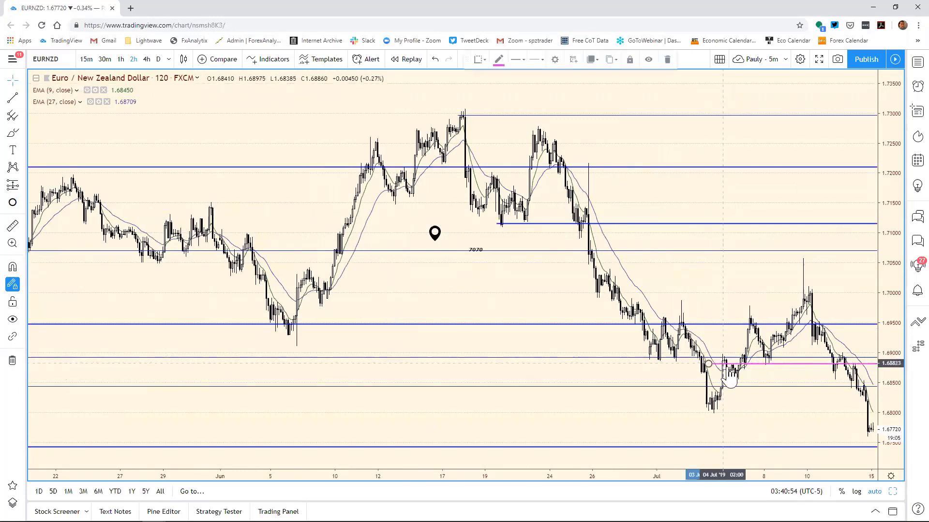
drag(726, 371, 742, 390)
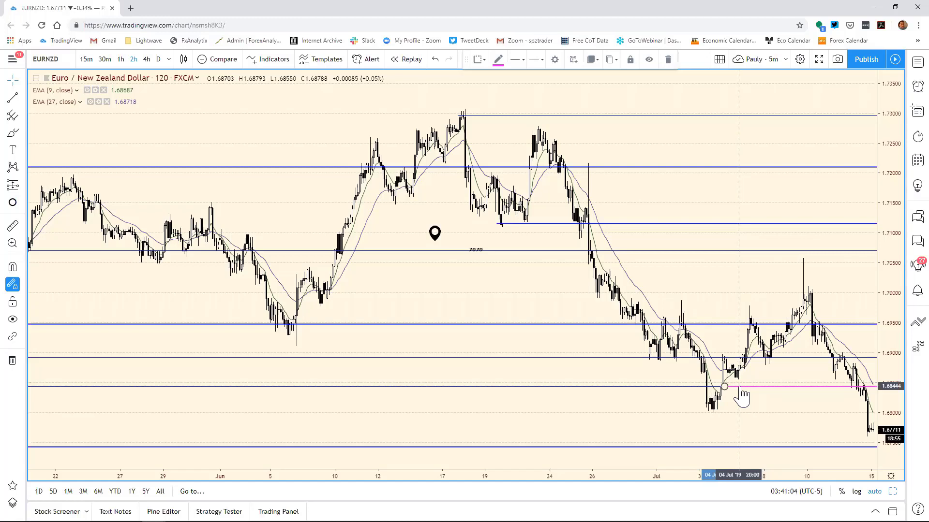
drag(741, 388, 735, 391)
click(736, 421)
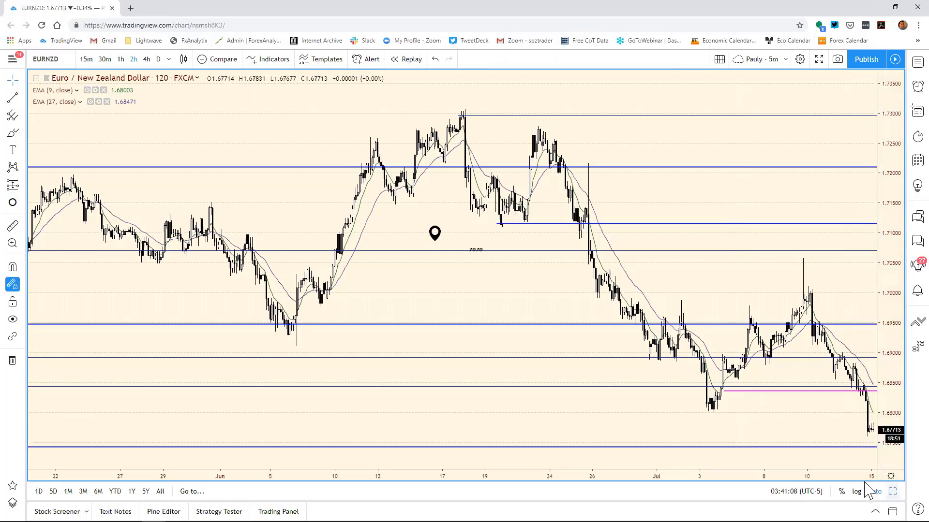
click(892, 491)
- In the bias spreadsheet, change the EUR/NZD resistance in F20 from 6891 to 6844
mouse_move(212, 521)
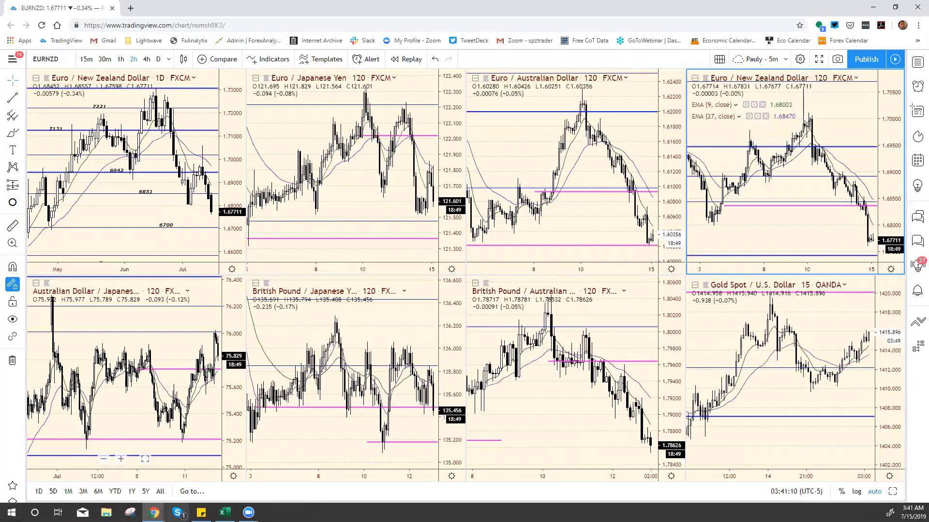
click(223, 513)
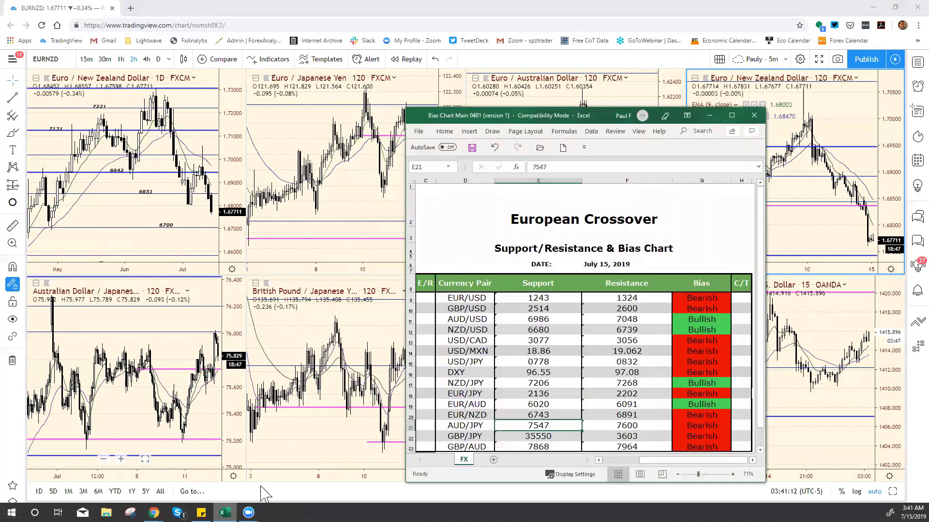
click(636, 419)
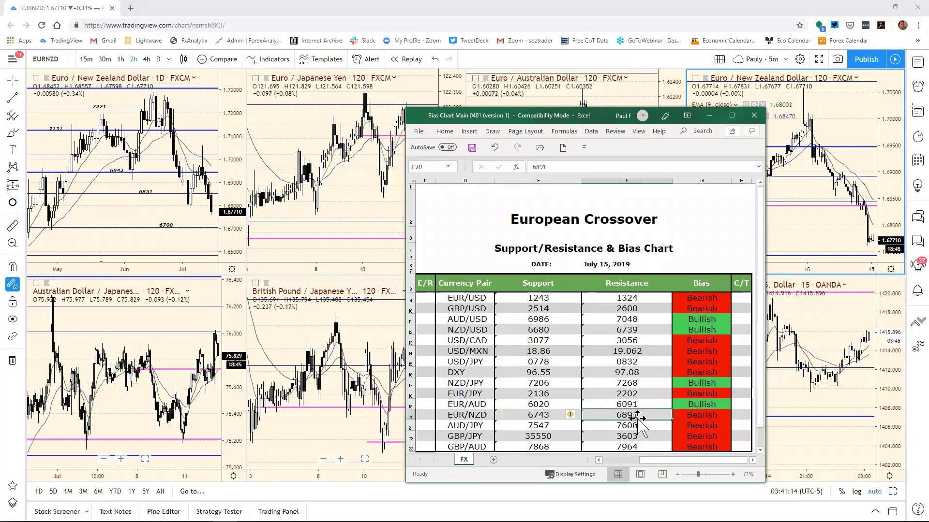
key(Down)
key(Down)
key(Down)
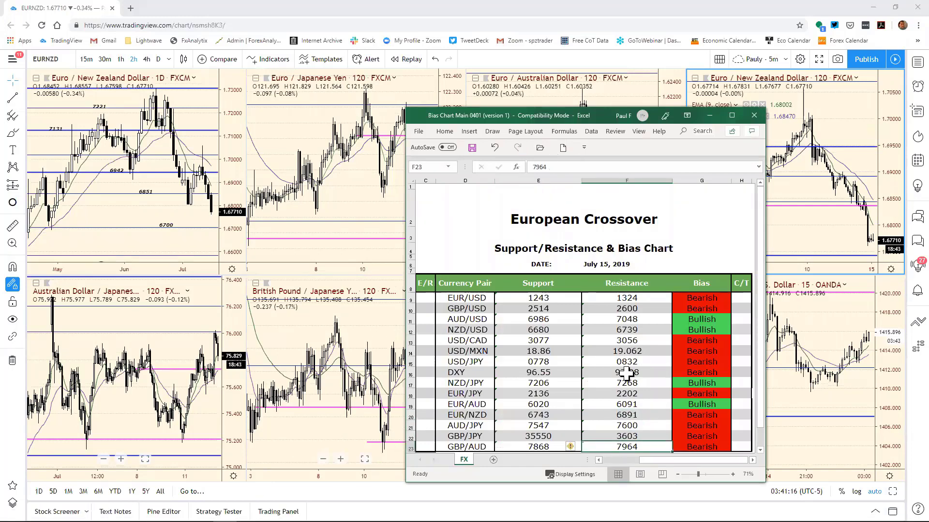
click(643, 416)
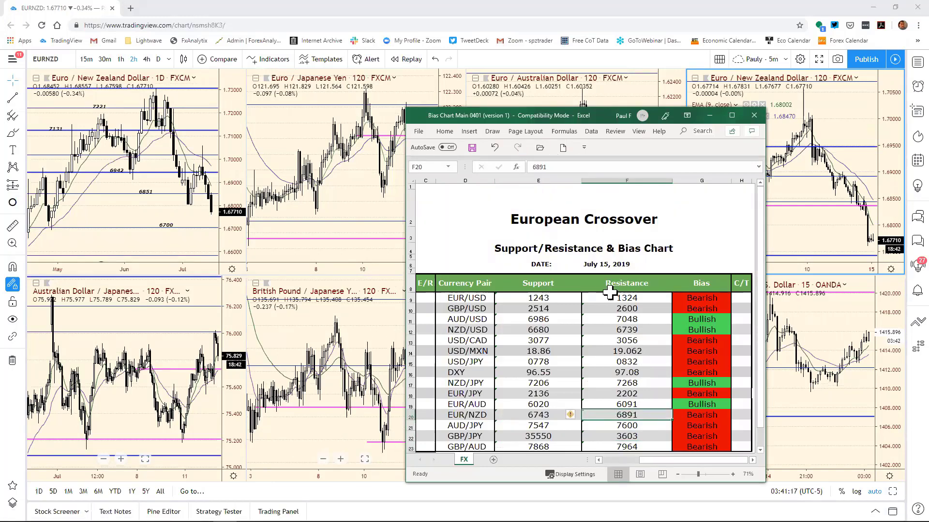
click(546, 168)
key(BackSpace)
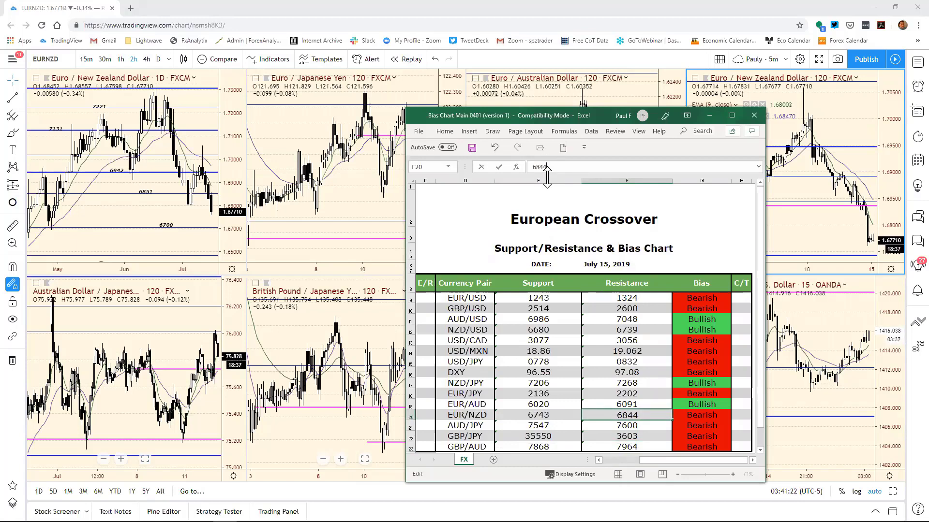
key(Return)
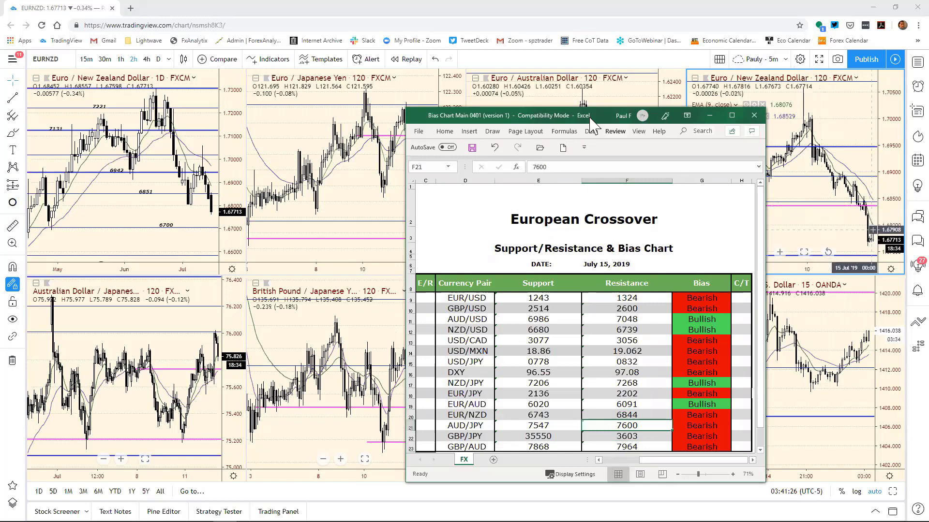
- Reposition the spreadsheet window and save the workbook from the File menu
drag(591, 123, 395, 98)
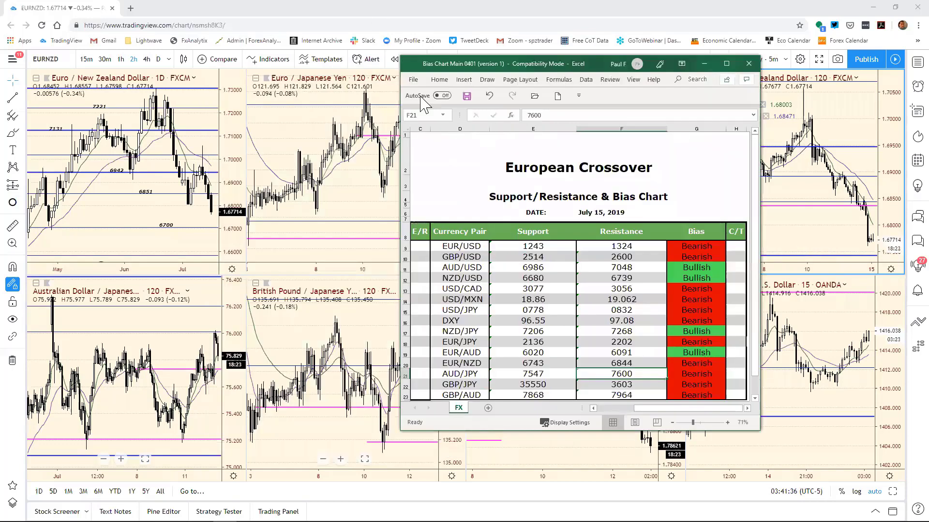
drag(366, 92, 558, 65)
click(414, 80)
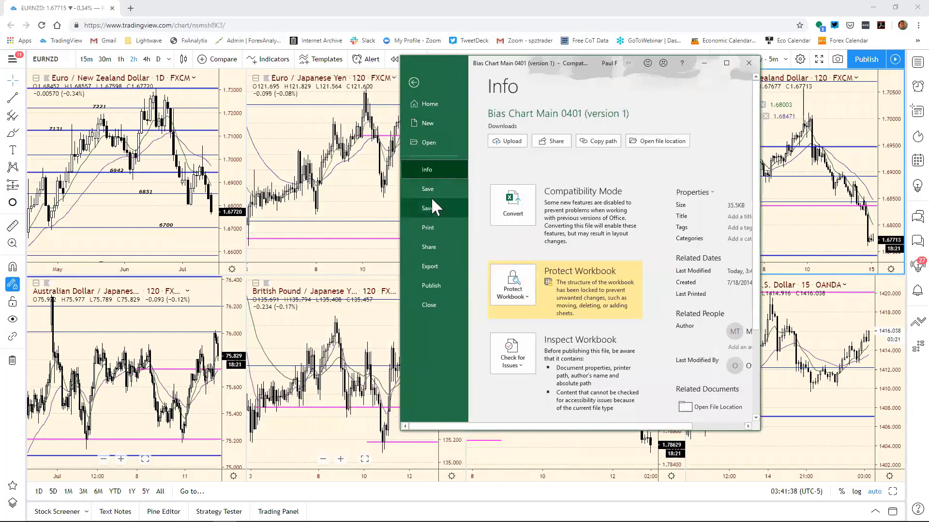
key(Escape)
- Load AUDJPY into the top-left TradingView chart in place of EUR/NZD
click(227, 165)
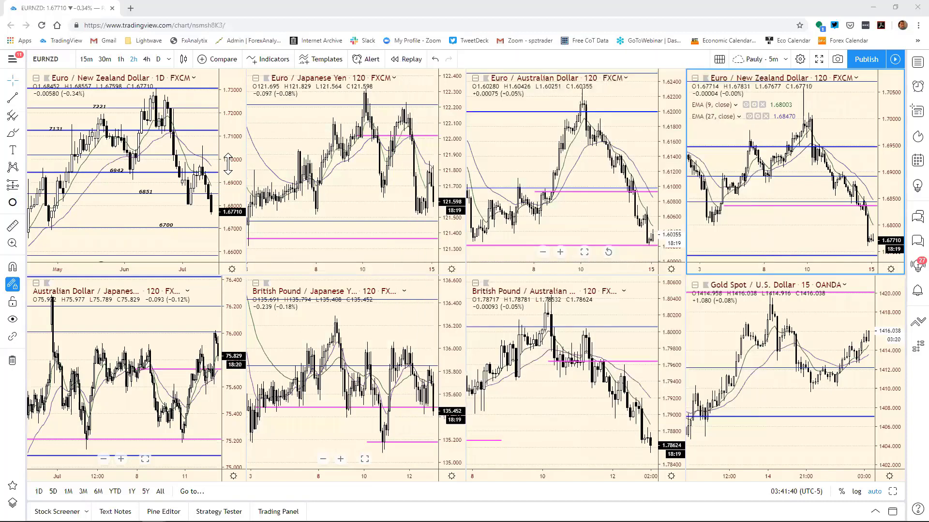
text(AUD)
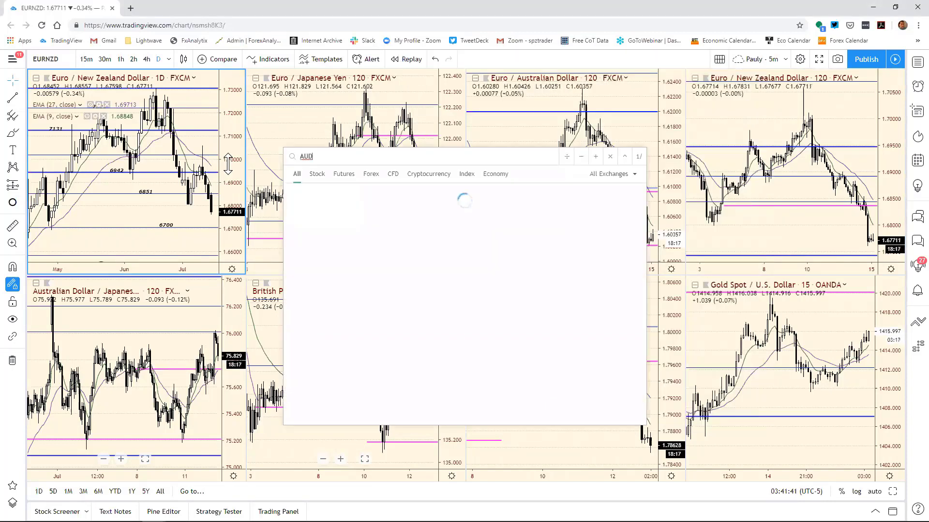
text(JPY)
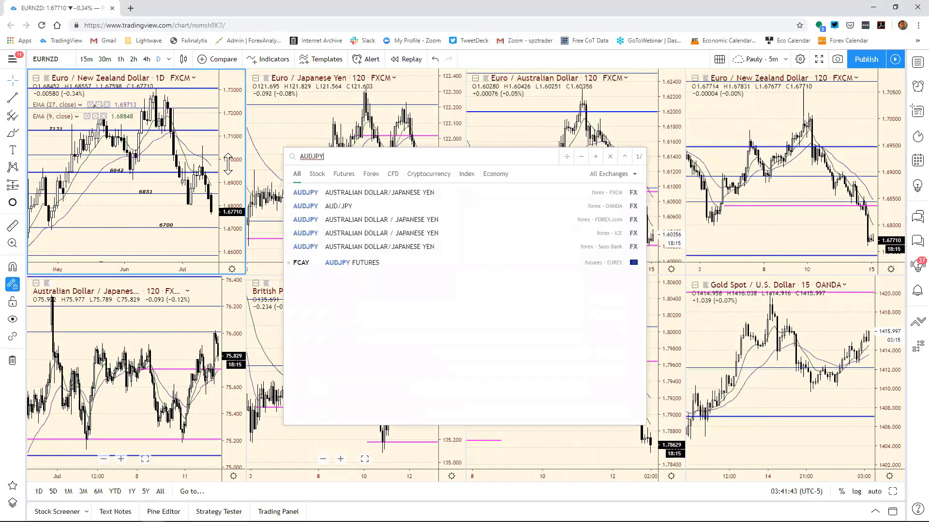
key(Return)
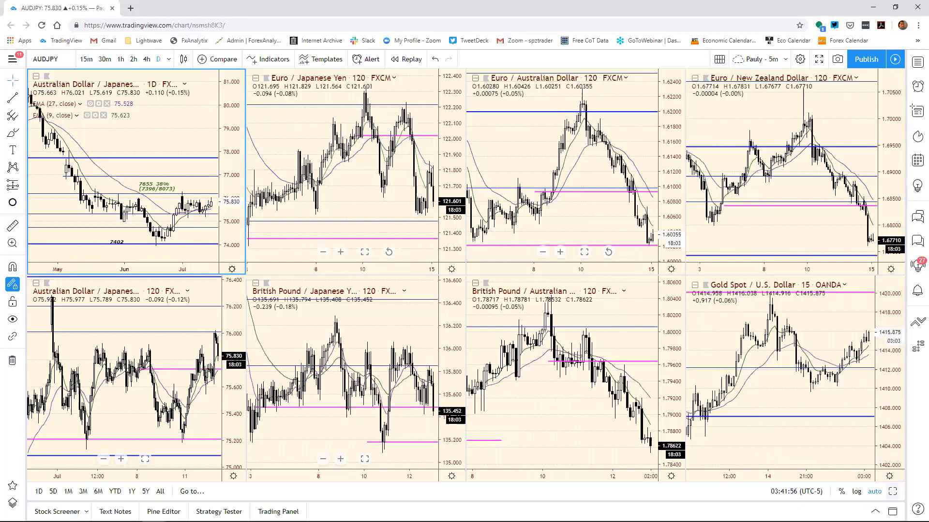
- Maximize the AUD/JPY daily chart, zoom to the last two months, then bring up the spreadsheet
click(889, 476)
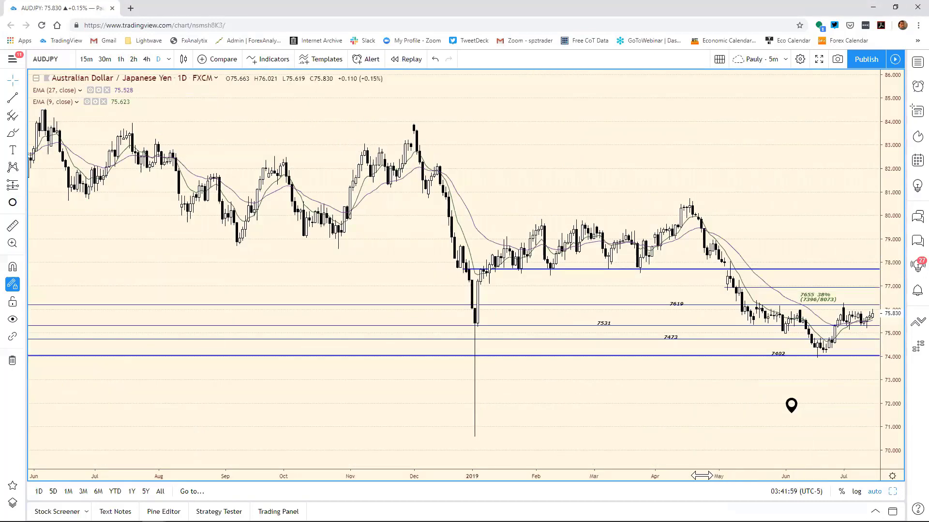
drag(701, 476, 641, 471)
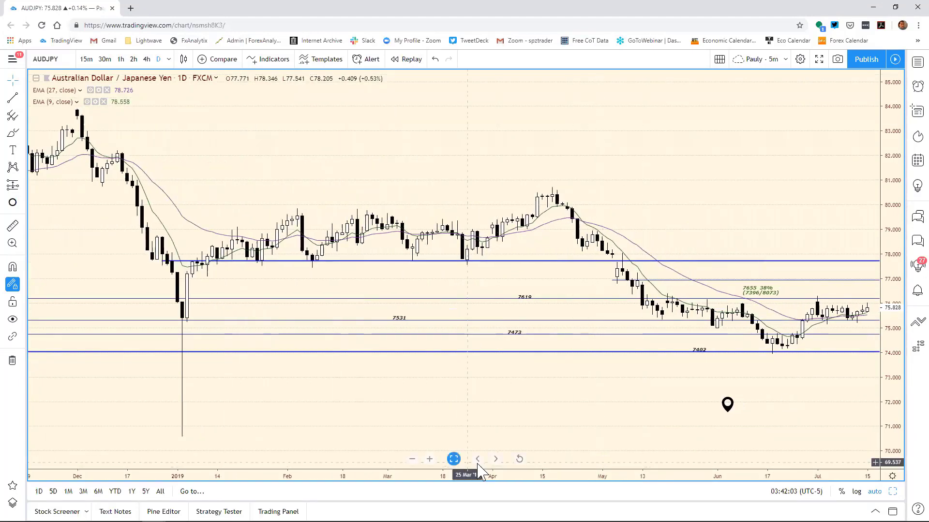
mouse_move(727, 408)
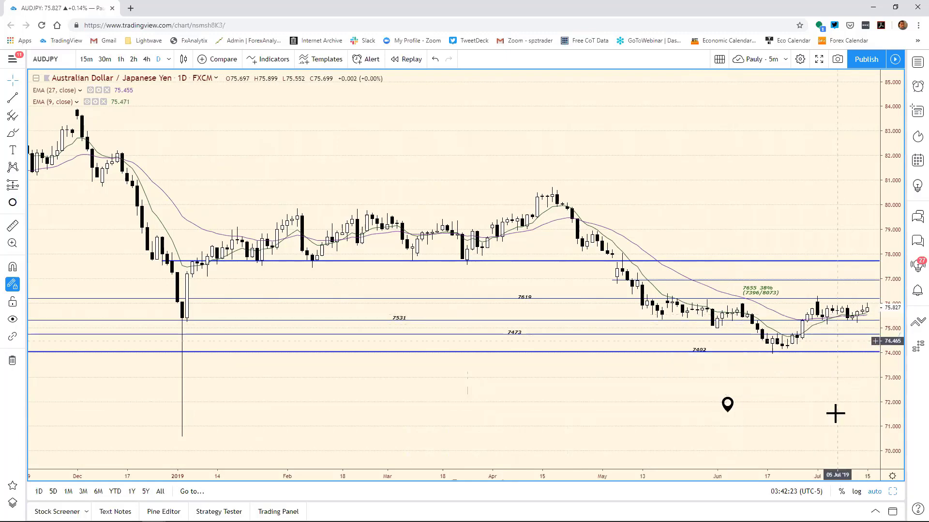
drag(842, 475, 820, 468)
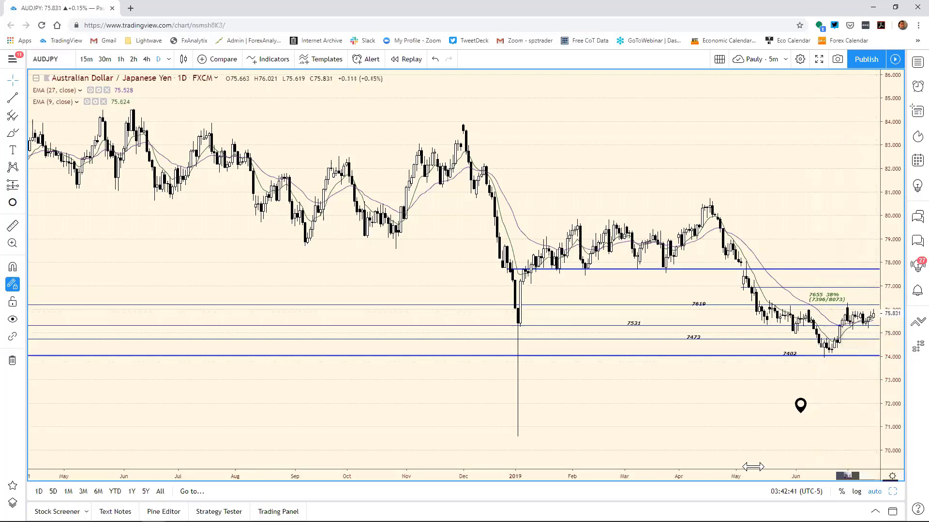
drag(753, 472, 358, 387)
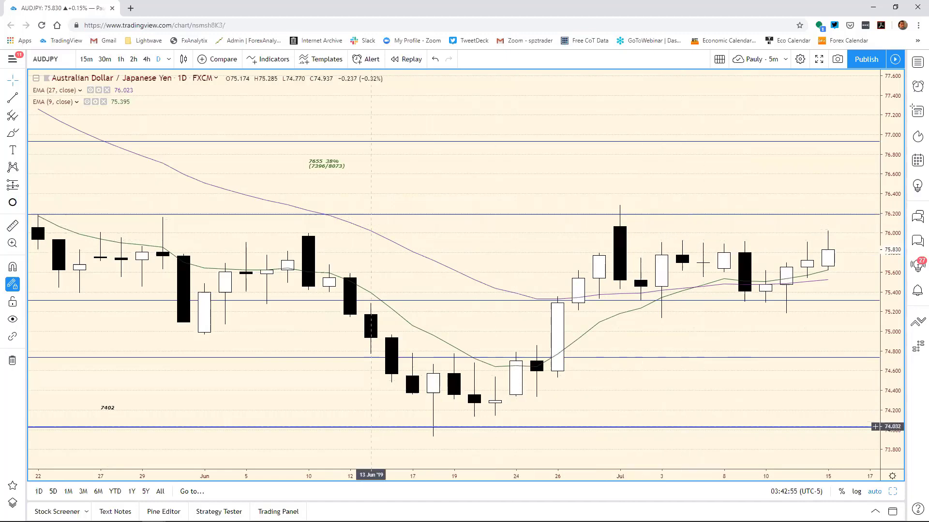
mouse_move(371, 520)
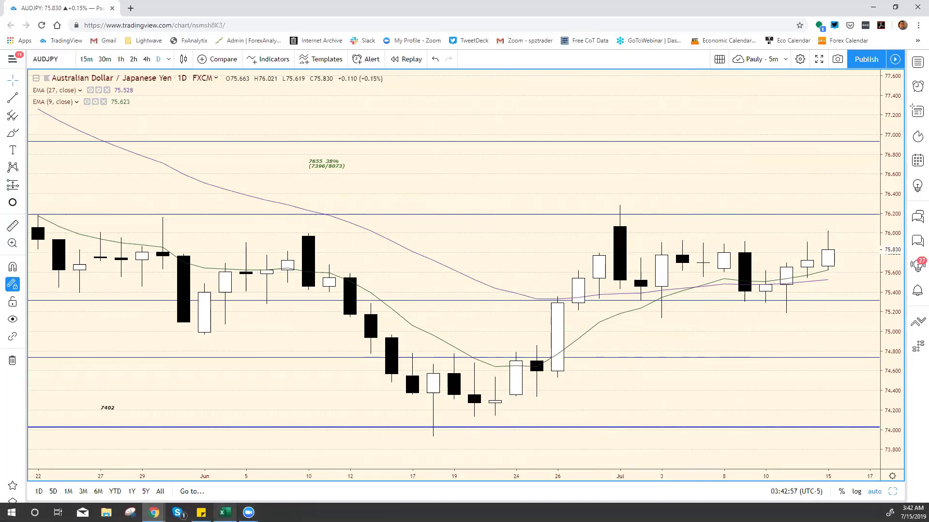
click(226, 512)
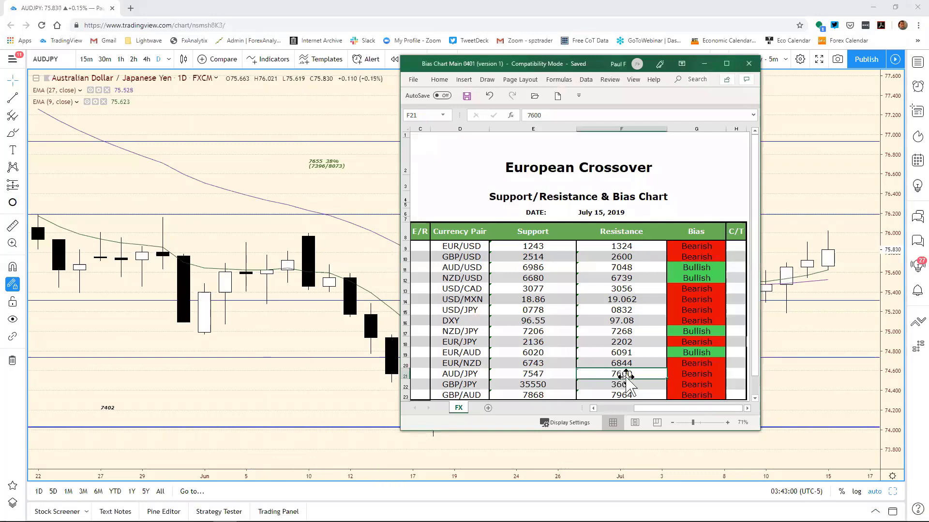
- Commit 7619 as the AUD/JPY resistance in F21, replacing 7600, and return to the chart
click(549, 115)
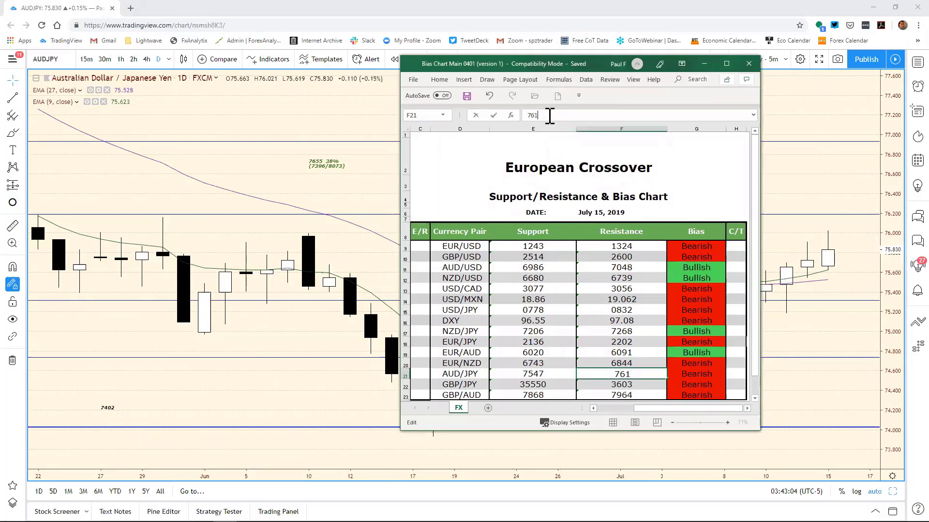
key(Return)
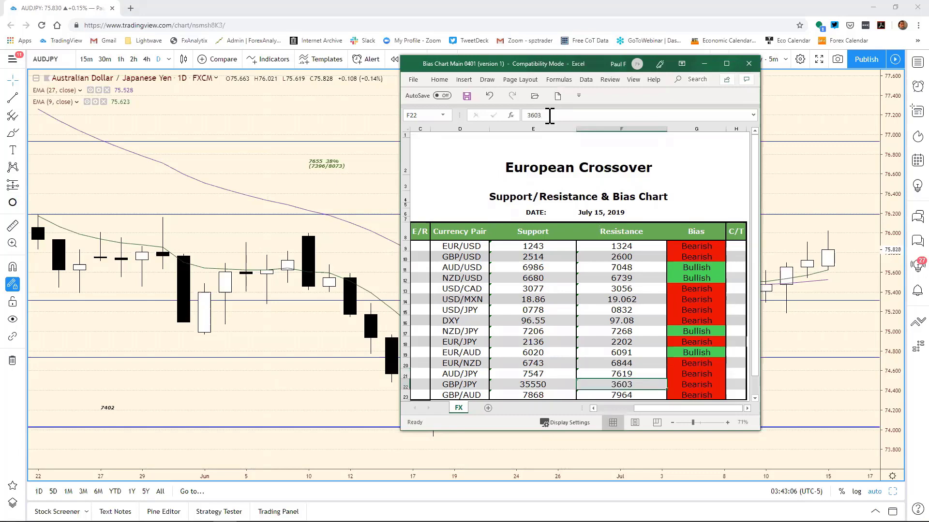
click(805, 226)
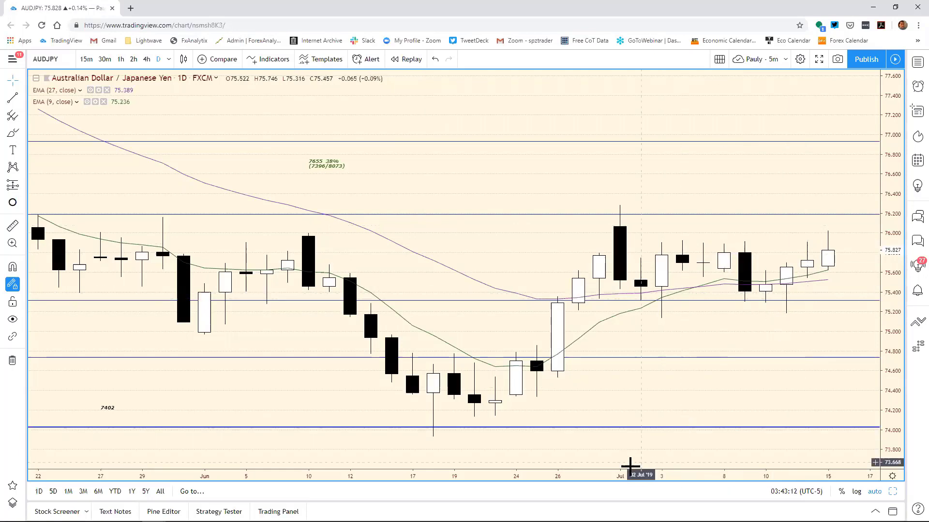
- Zoom the AUD/JPY daily chart out to show price action back to late April
drag(630, 468, 712, 441)
scroll(740, 387, down, 1)
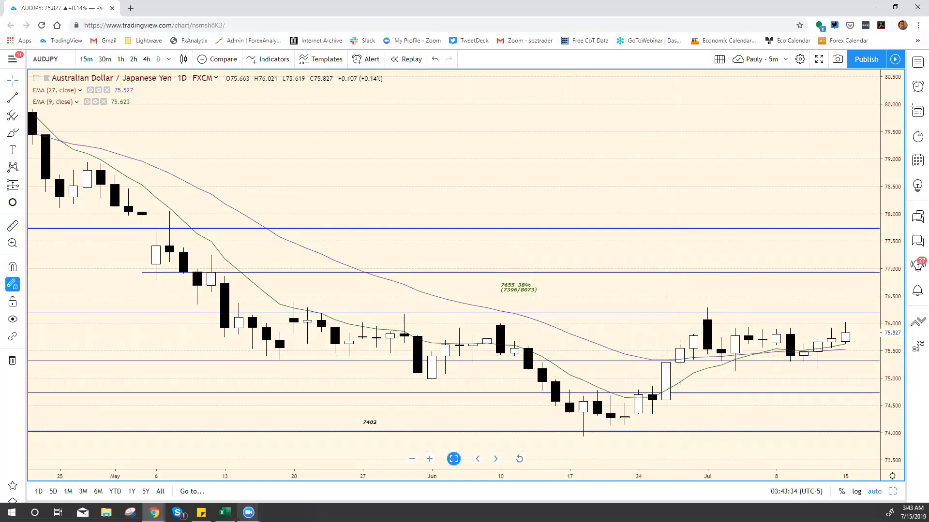
- Change the AUD/JPY support in cell E21 from 7547 to 7540
click(224, 516)
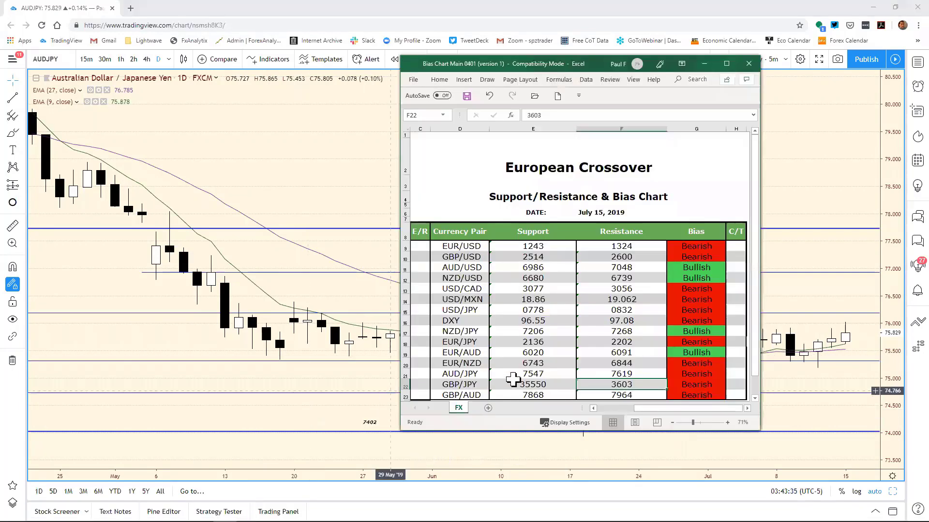
click(536, 375)
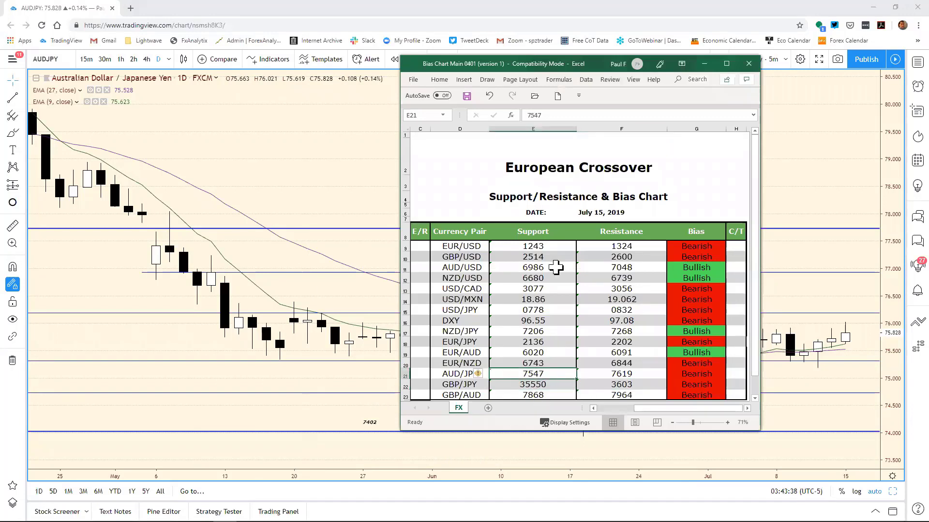
click(554, 116)
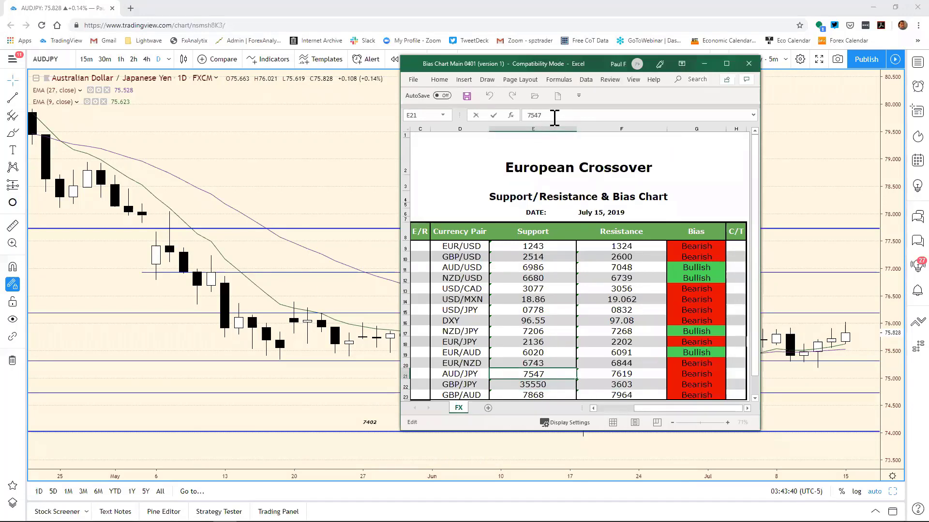
text(0)
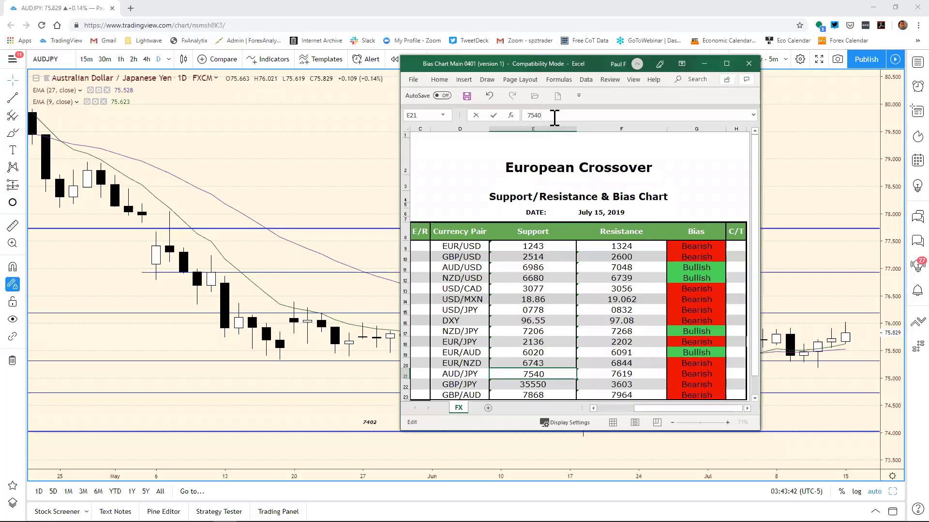
key(Return)
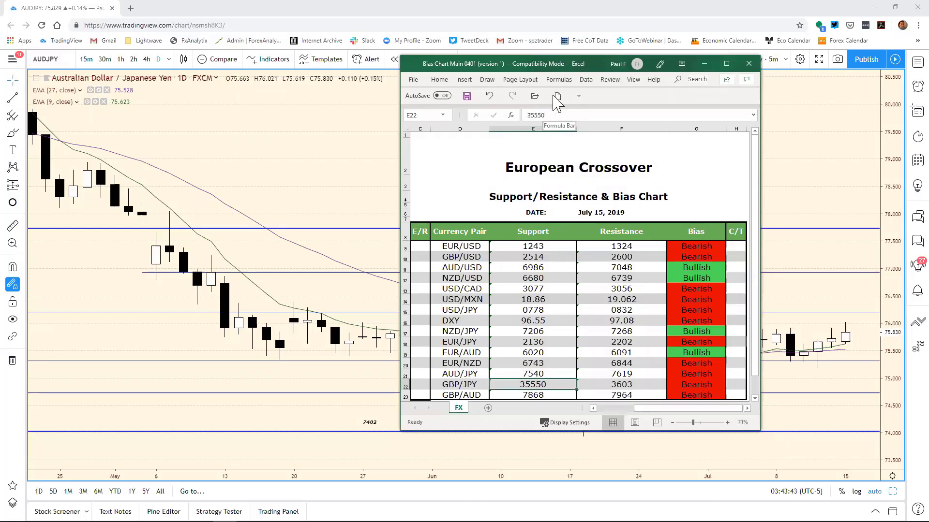
click(822, 112)
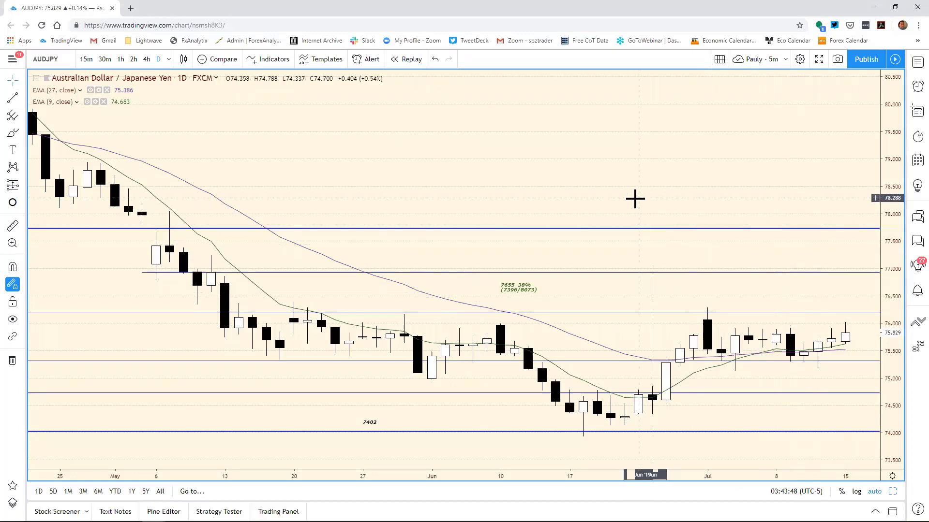
- Load GBPJPY and zoom its daily chart out to show levels since January
text(G)
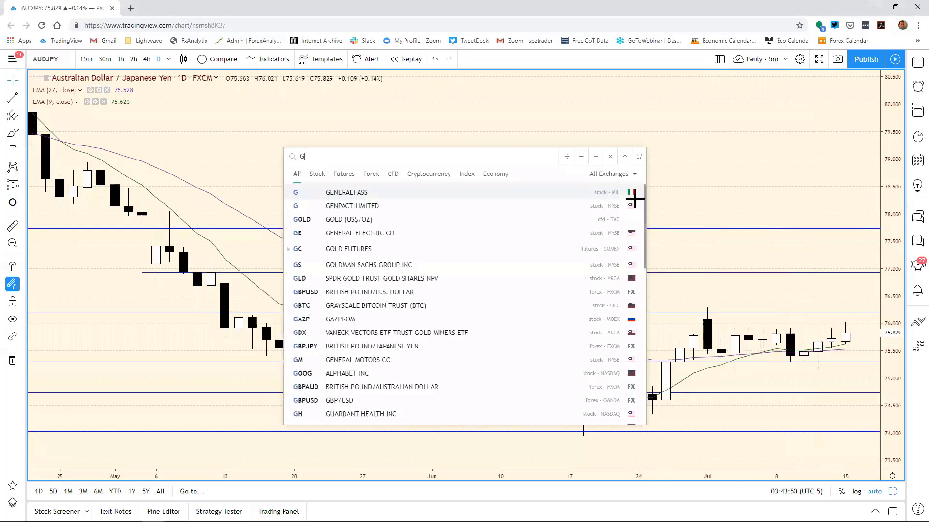
text(BPJ)
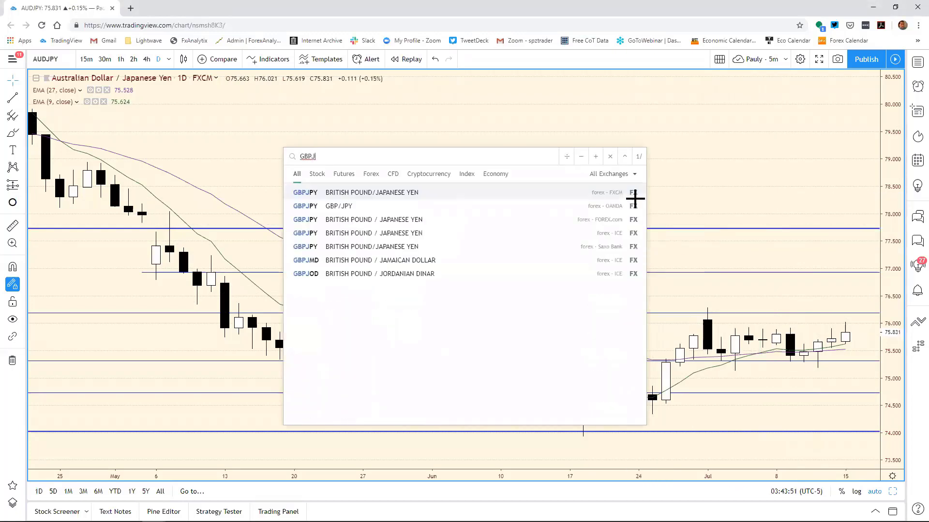
text(PY)
key(Return)
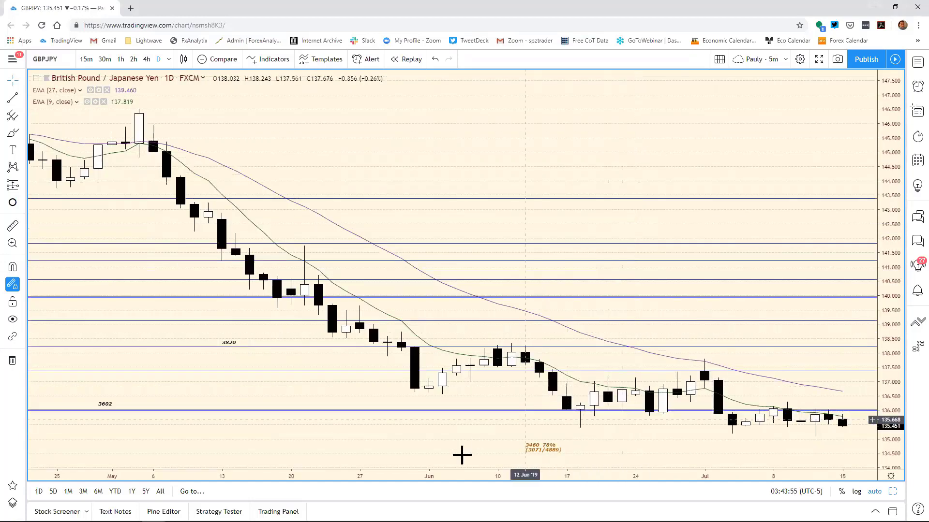
drag(454, 482, 751, 483)
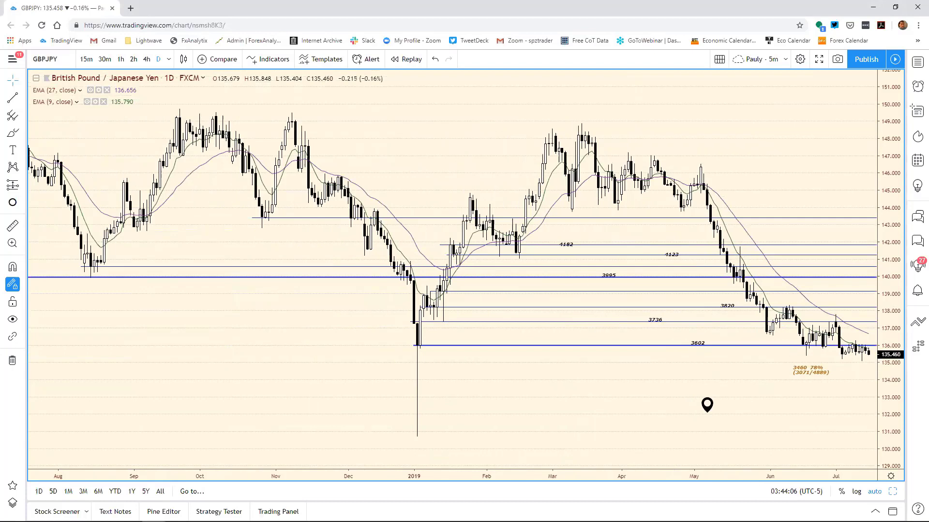
mouse_move(709, 407)
- Return to the eight-chart grid and maximize the GBP/JPY 2-hour chart
key(alt+Return)
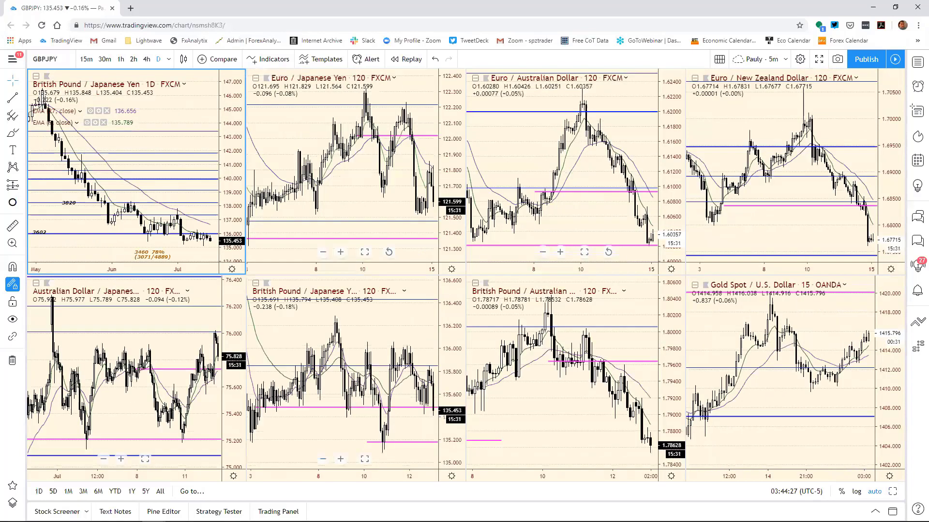
click(455, 409)
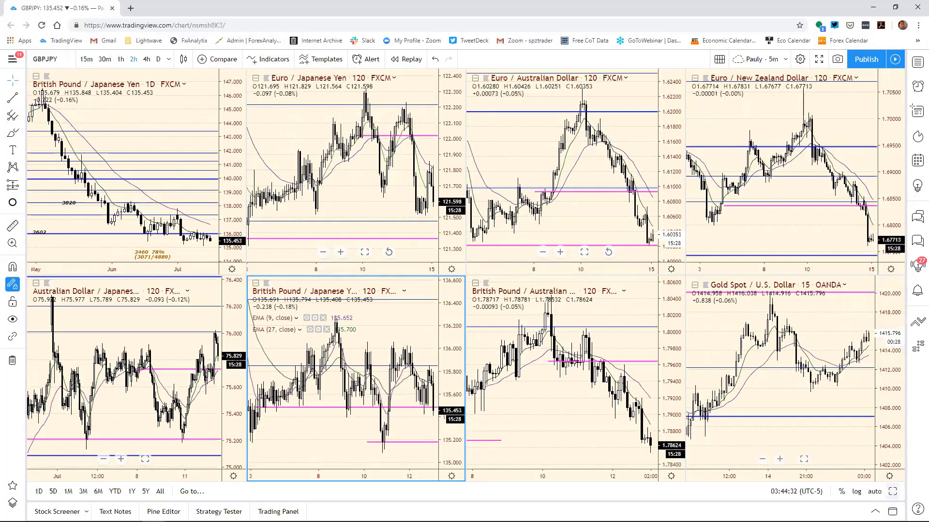
key(alt+Return)
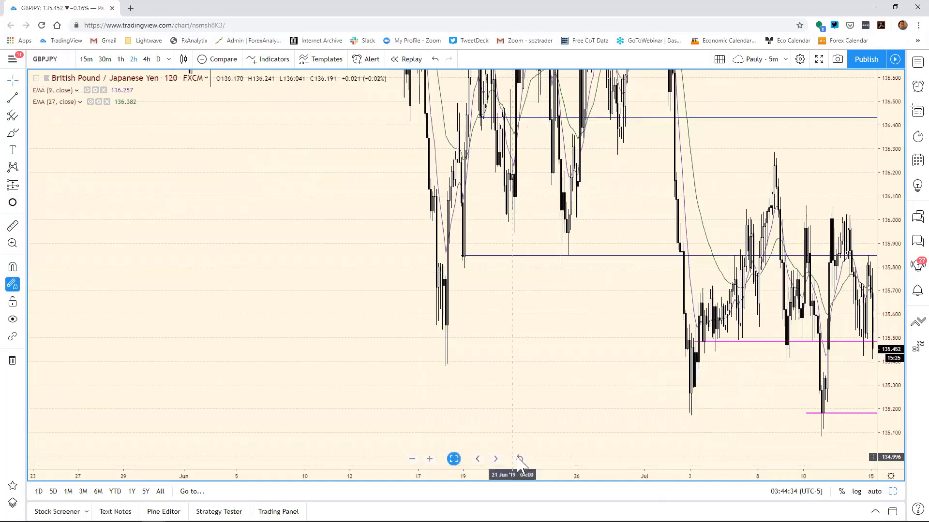
- Reset and zoom the GBP/JPY 2-hour chart, nudging the lower magenta ray up to about 135.17
double_click(529, 475)
drag(458, 469, 393, 474)
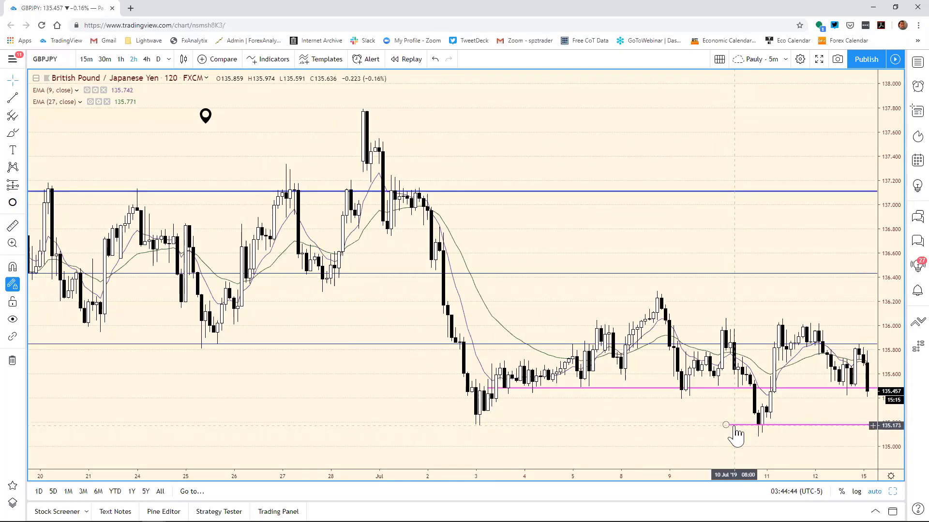
drag(735, 430, 735, 429)
drag(736, 430, 736, 429)
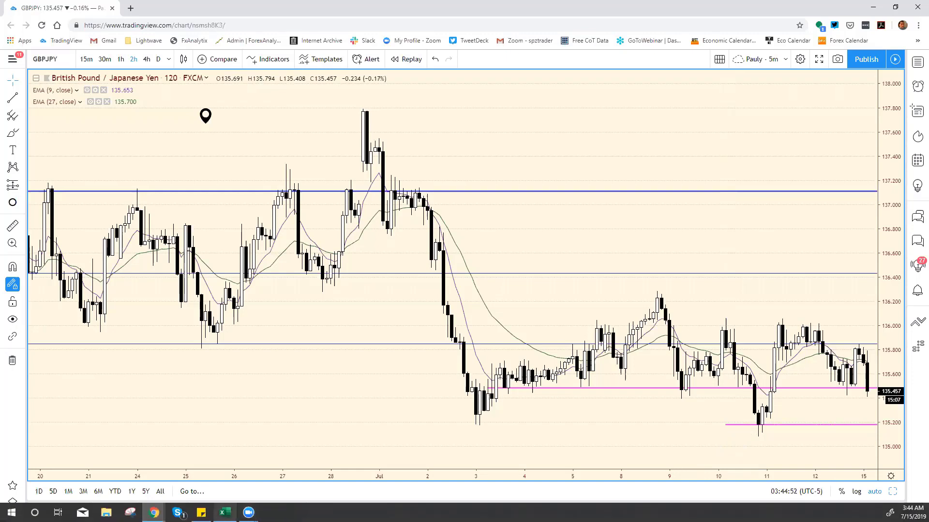
click(225, 512)
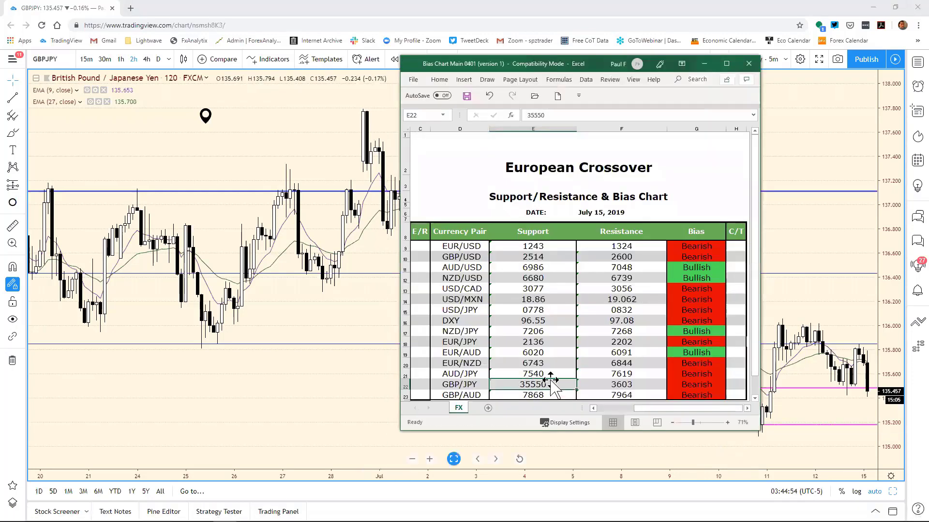
- Correct the GBP/JPY support in E22 from 35550 to 3517
click(547, 115)
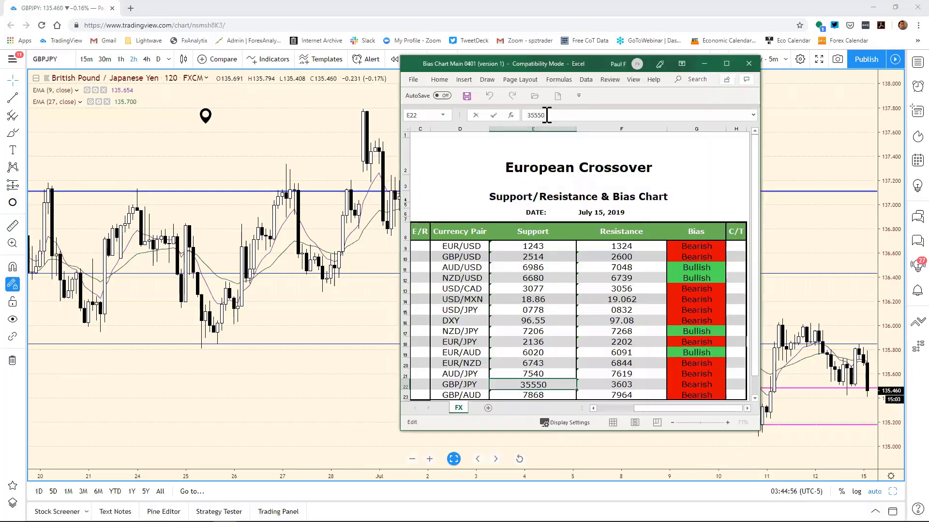
key(BackSpace)
key(BackSpace)
key(BackSpace)
text(17)
key(Return)
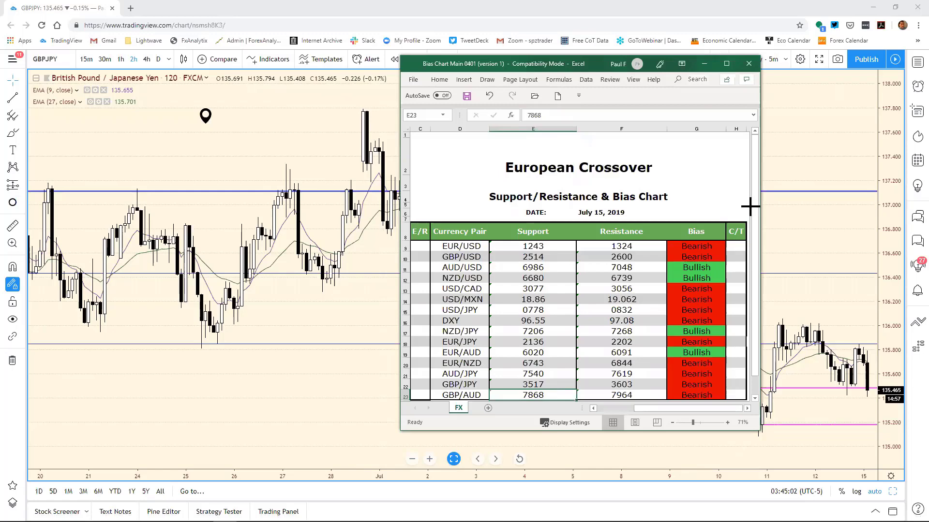
click(787, 208)
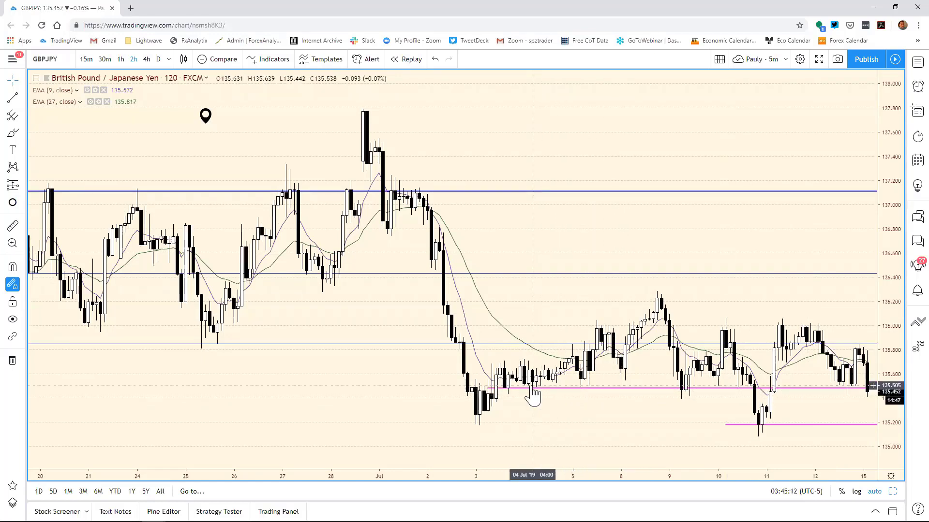
- Jump the GBP/JPY 2-hour chart to the latest bar and raise the pink ray to about 135.88
mouse_move(532, 396)
mouse_down()
mouse_move(587, 400)
mouse_move(546, 407)
mouse_up()
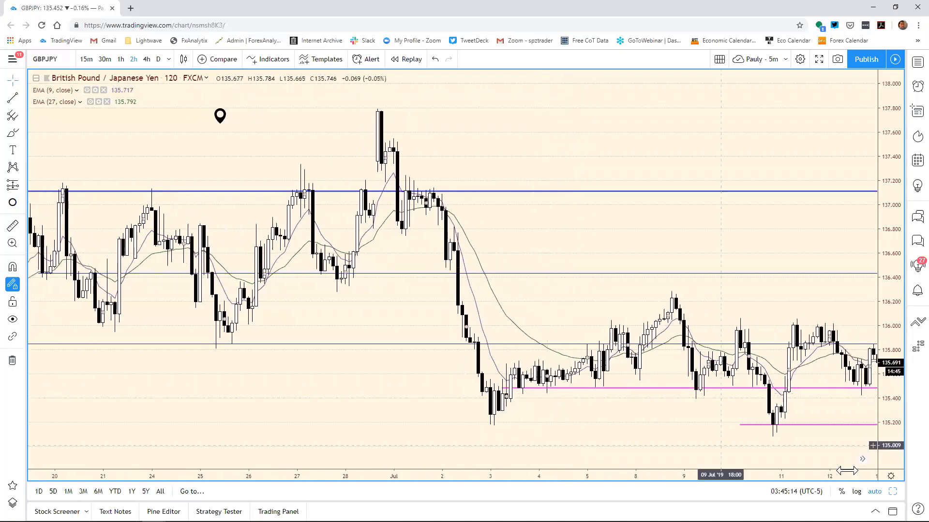
click(863, 460)
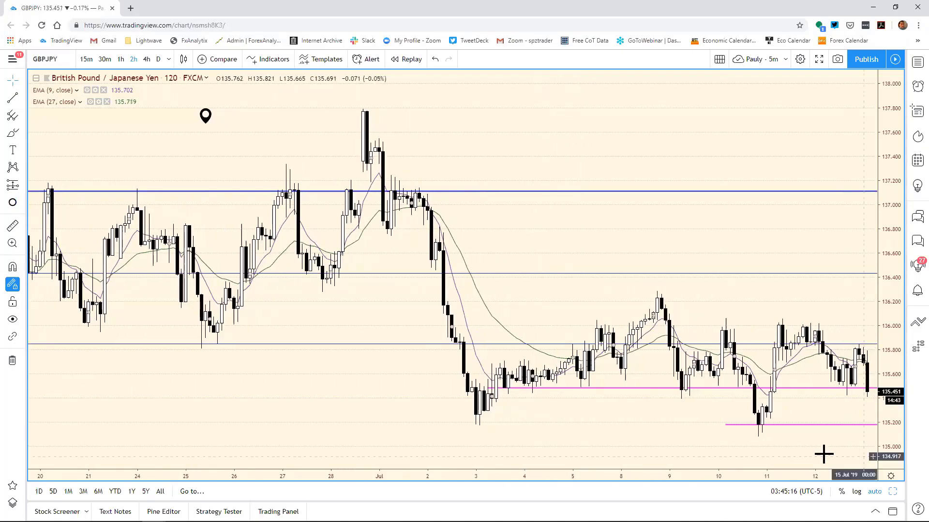
drag(571, 390, 908, 374)
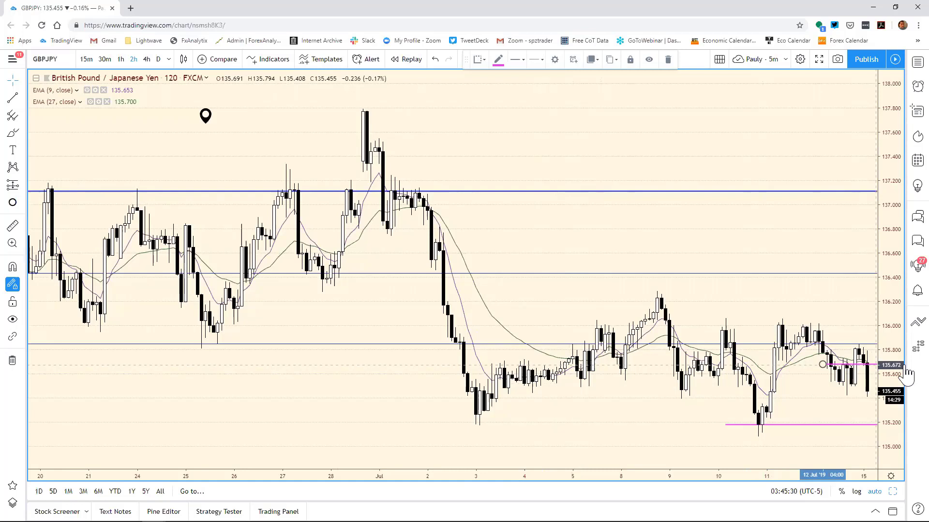
drag(907, 373, 884, 341)
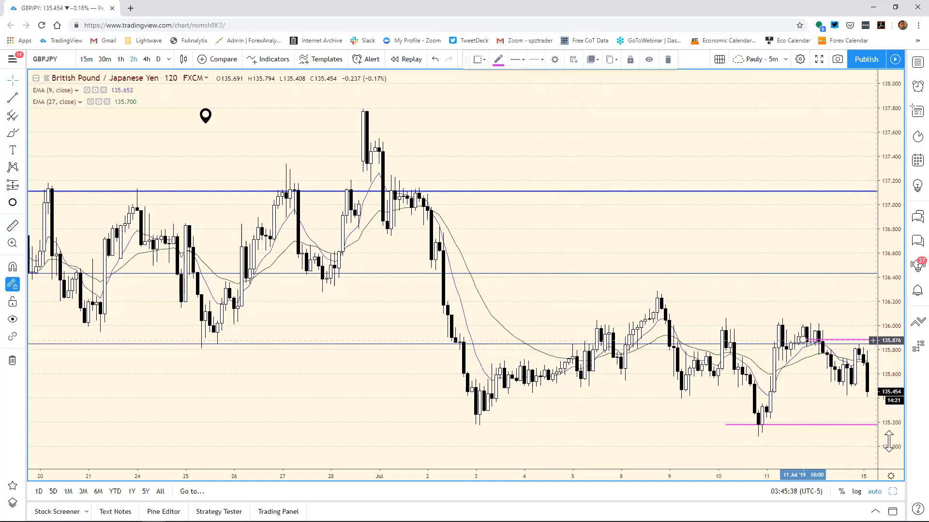
- Restore the eight-chart grid with the pink line deselected, then bring up the bias spreadsheet
key(alt+Return)
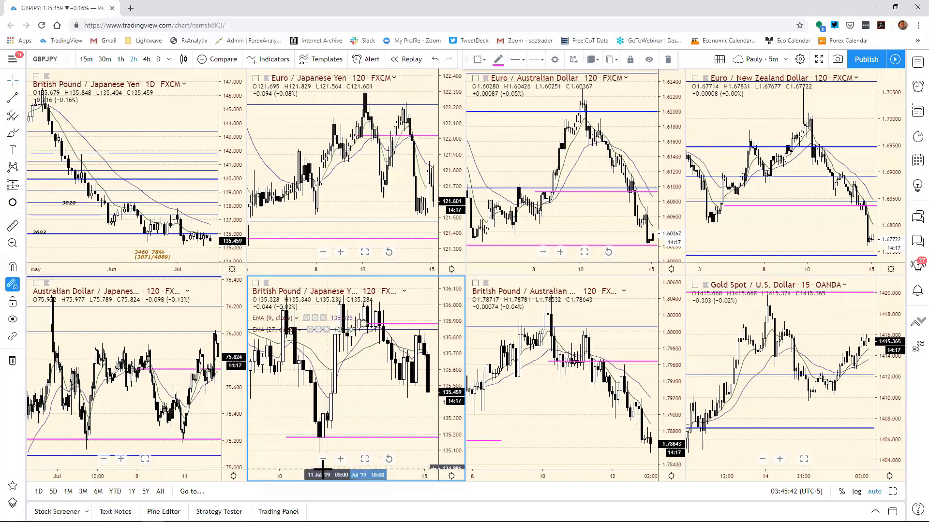
drag(347, 472, 345, 471)
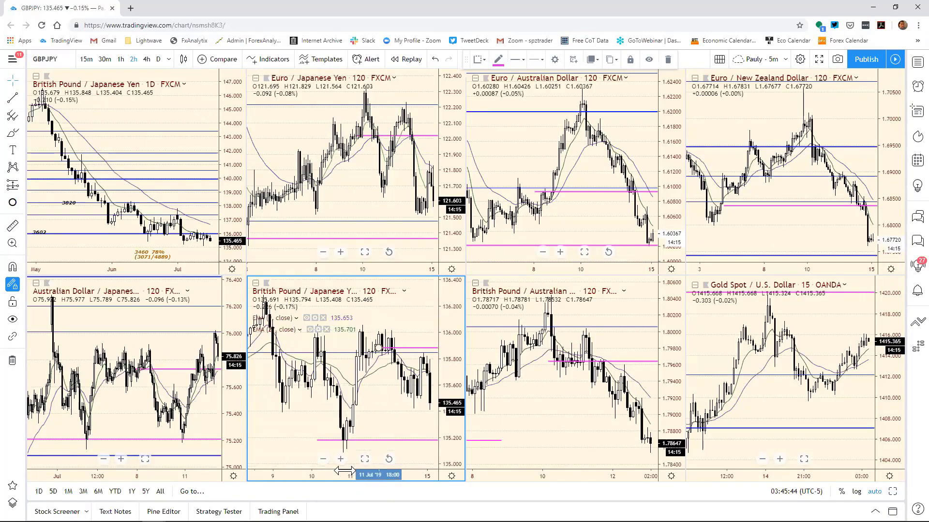
click(359, 448)
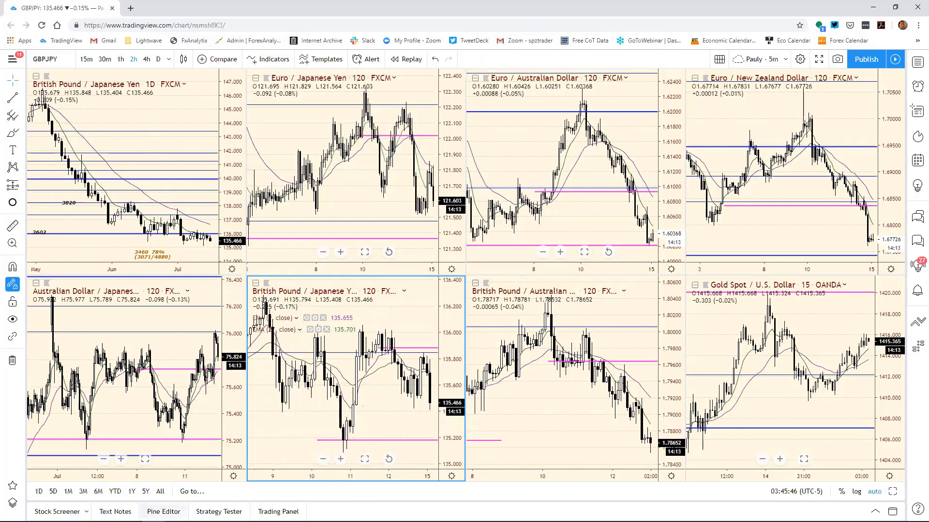
mouse_move(145, 520)
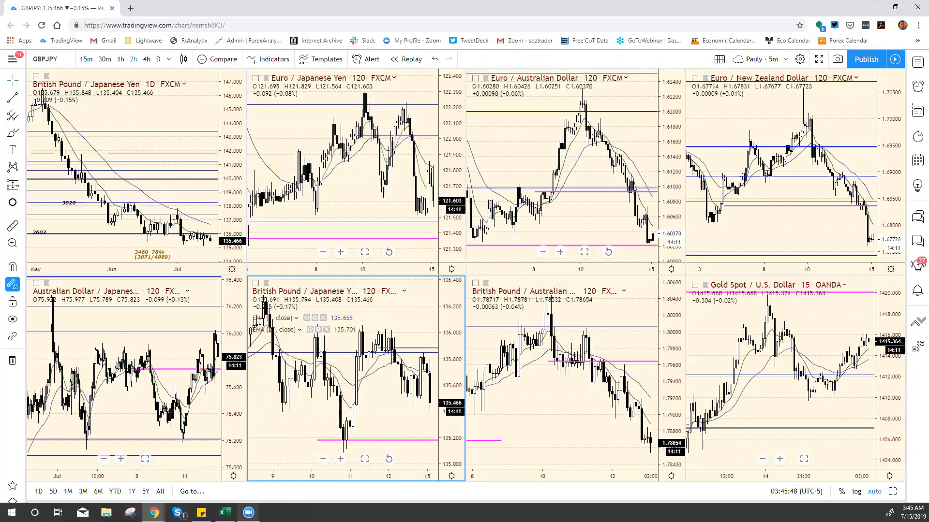
click(225, 513)
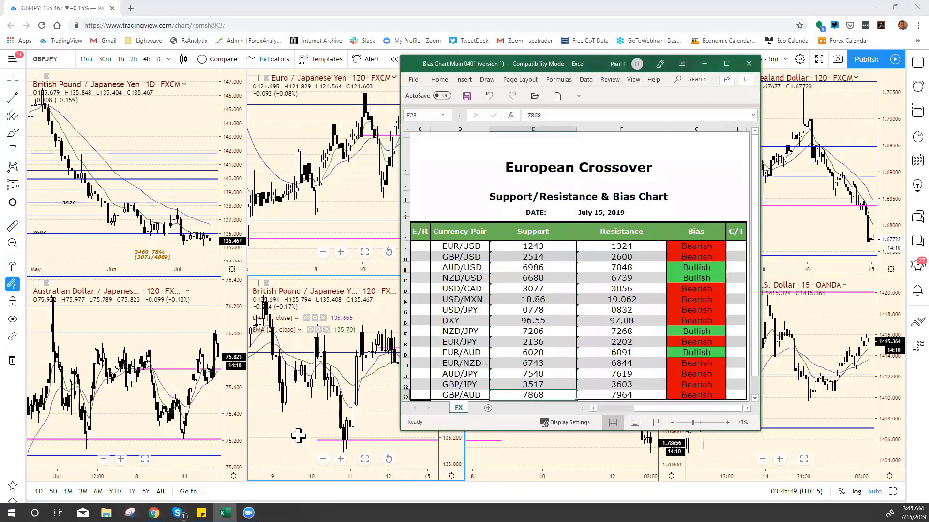
- Correct the GBP/JPY resistance in F22 from 3603 to 3584, then return to TradingView
click(619, 385)
click(572, 116)
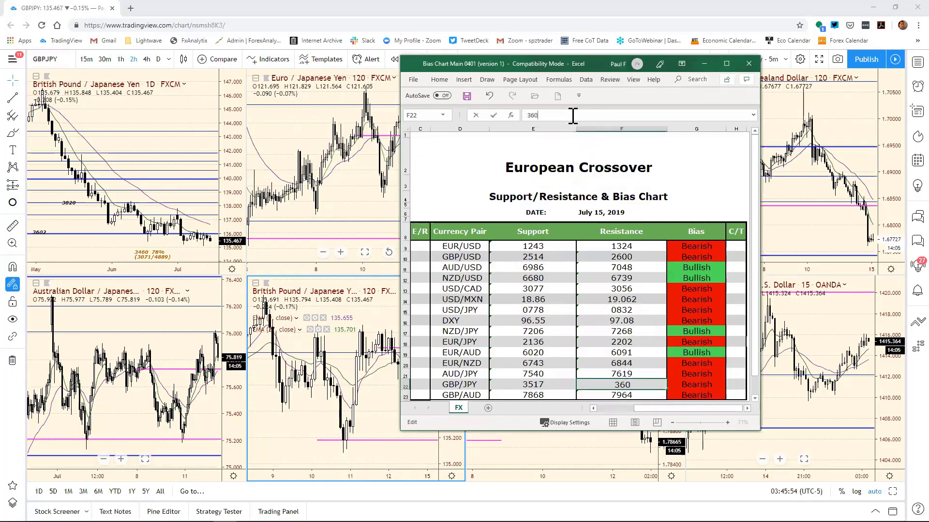
key(BackSpace)
key(BackSpace)
text(5)
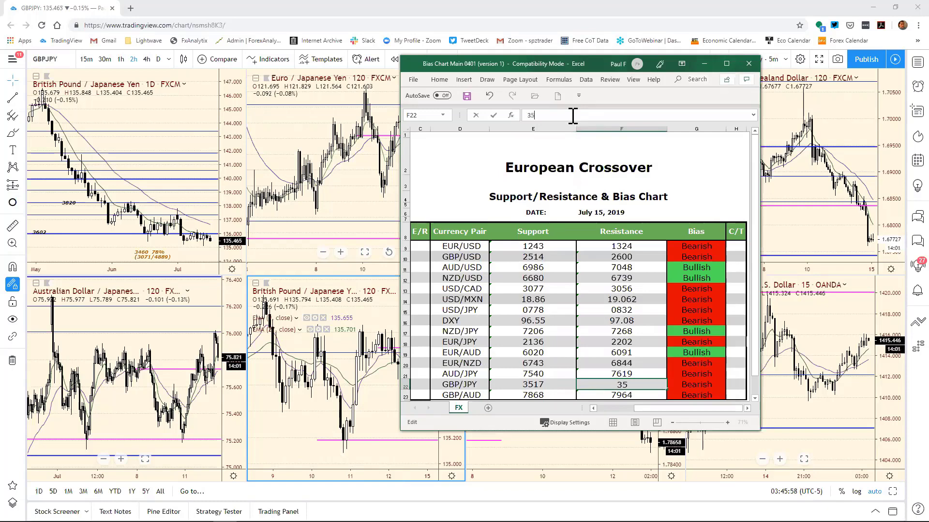
text(84)
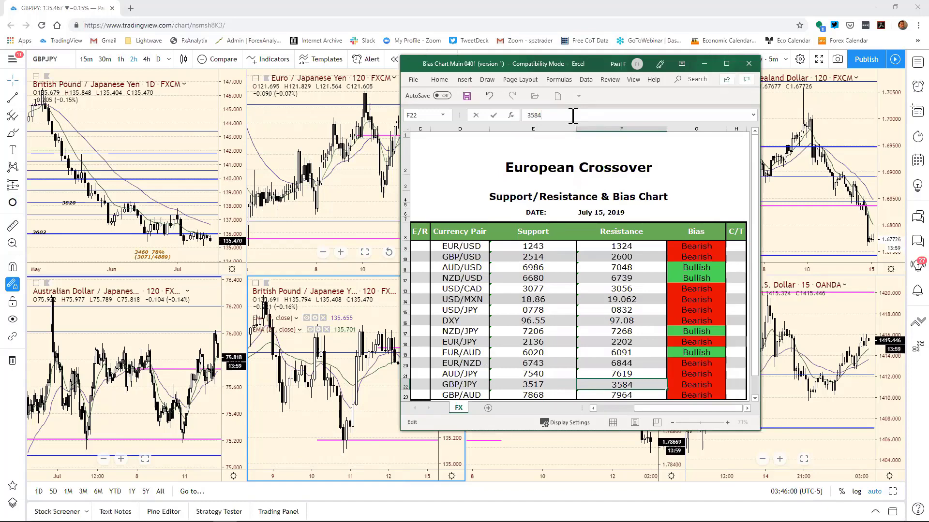
key(Return)
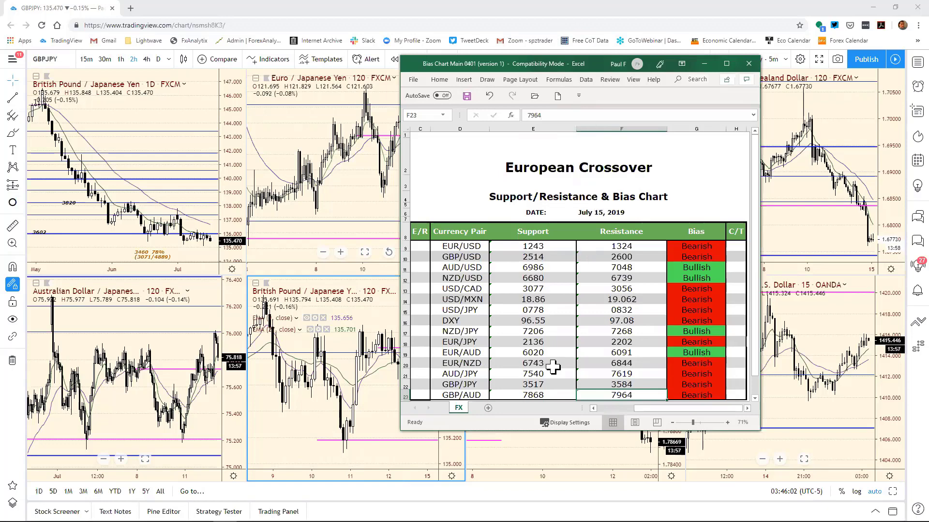
click(591, 457)
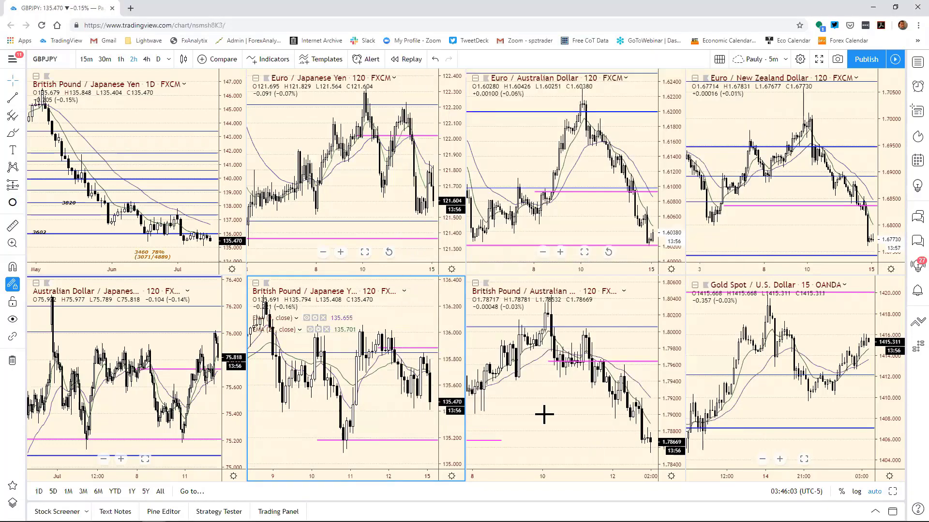
- Load GBPAUD into the top-left daily chart and maximize it to full size
click(224, 99)
text(GBPAU)
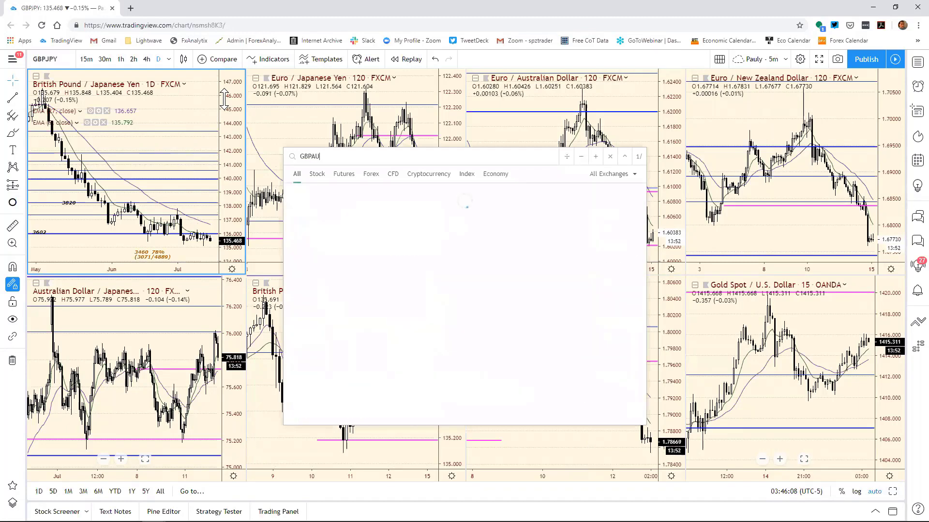
key(Return)
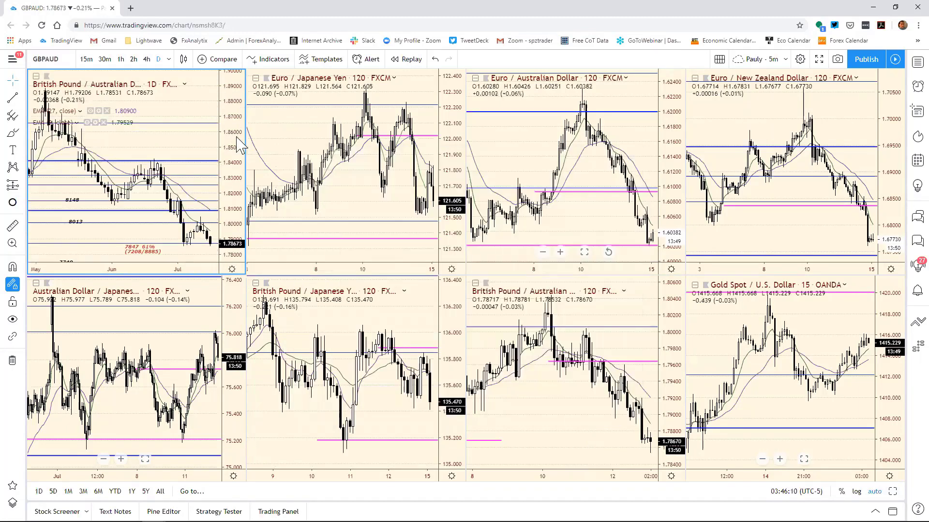
key(alt+Return)
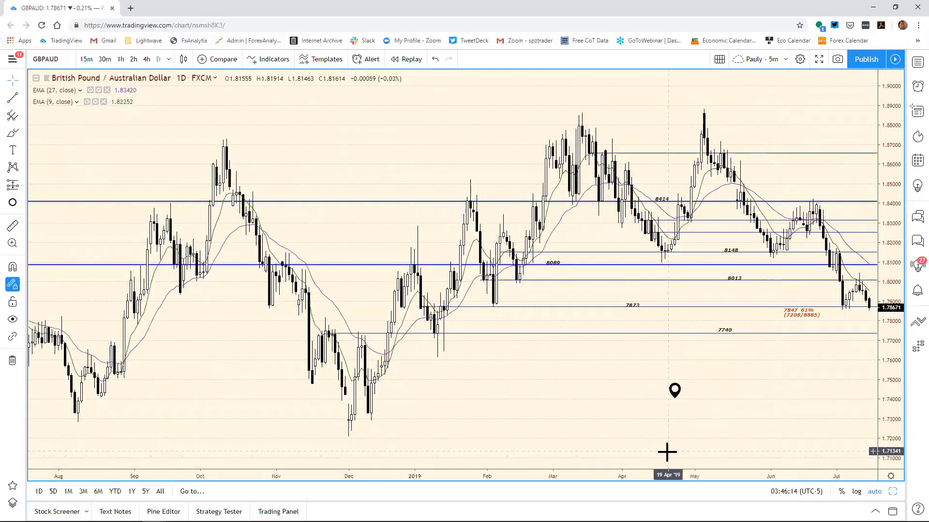
mouse_move(678, 385)
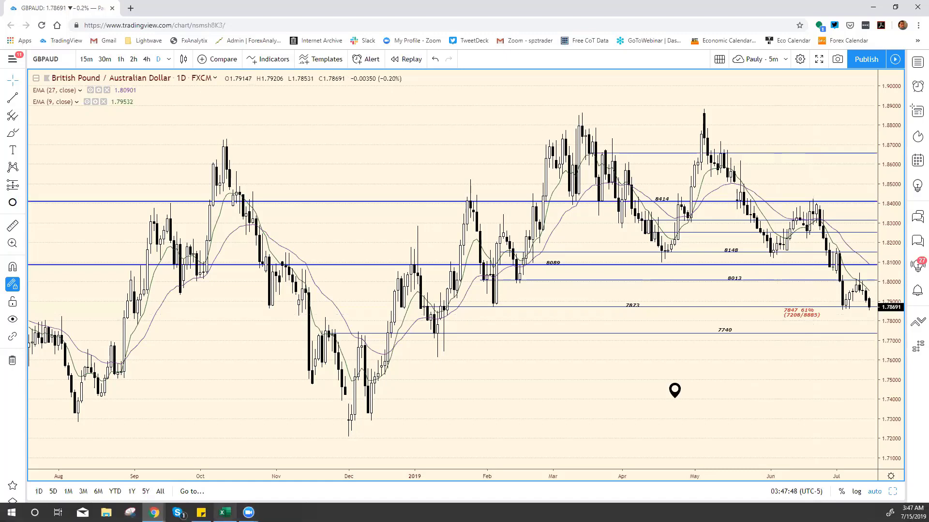
- Change the GBP/AUD support in Excel cell E23 from 7868 to 7832
mouse_move(225, 512)
click(245, 496)
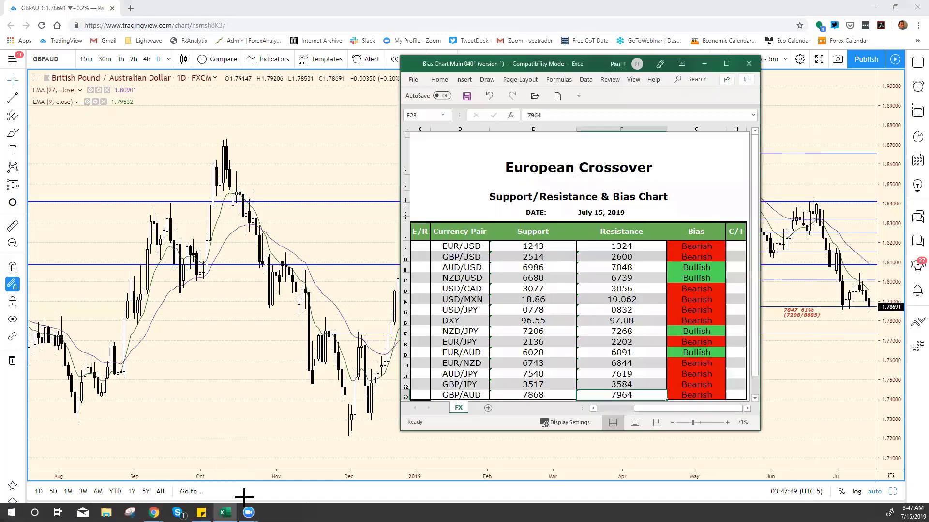
click(554, 395)
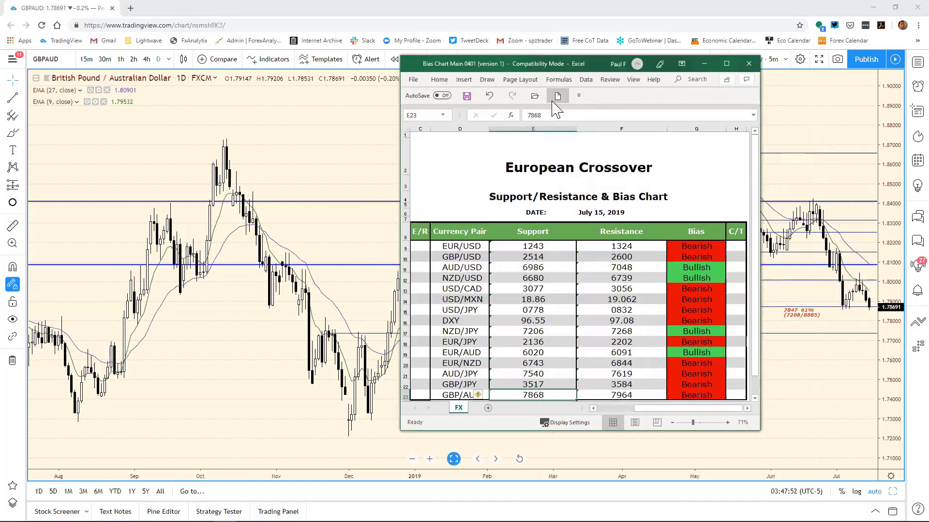
click(547, 116)
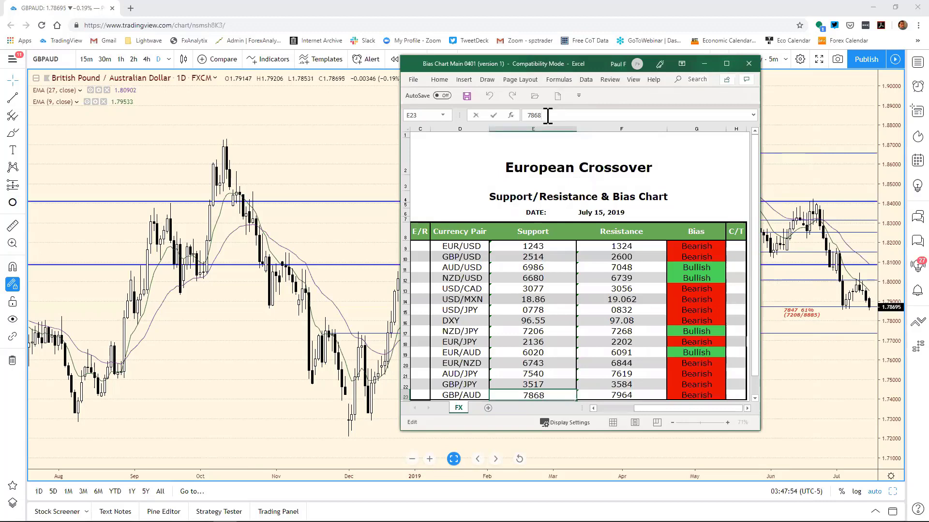
key(BackSpace)
text(32)
key(Return)
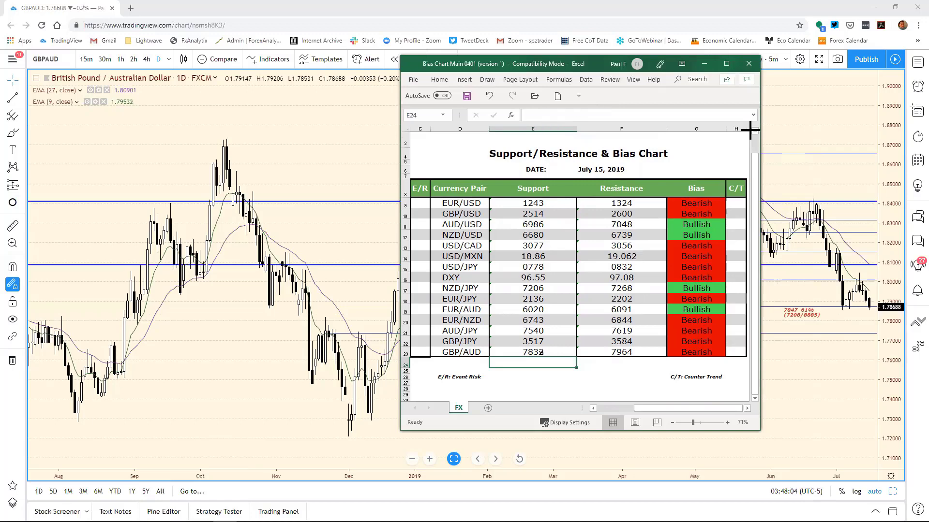
click(798, 350)
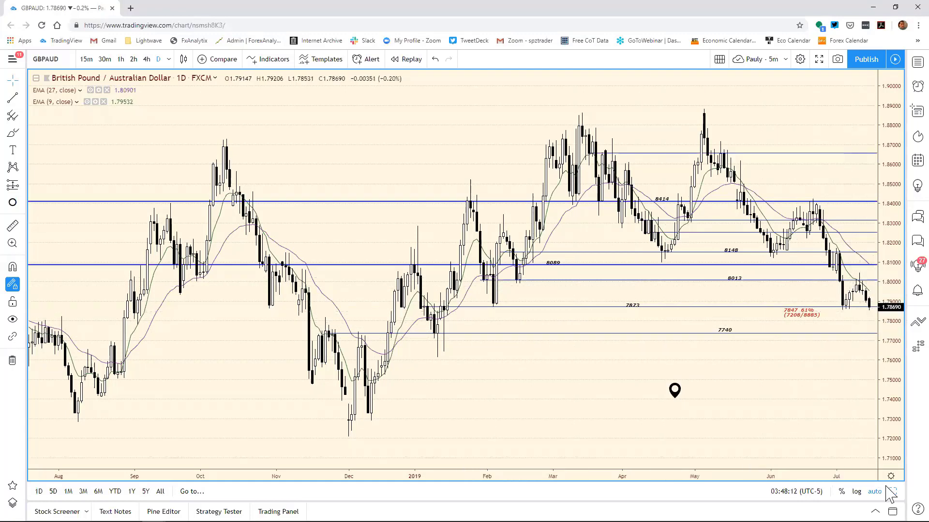
- Maximize the GBPAUD 2-hour chart from the eight-chart grid
key(alt+Return)
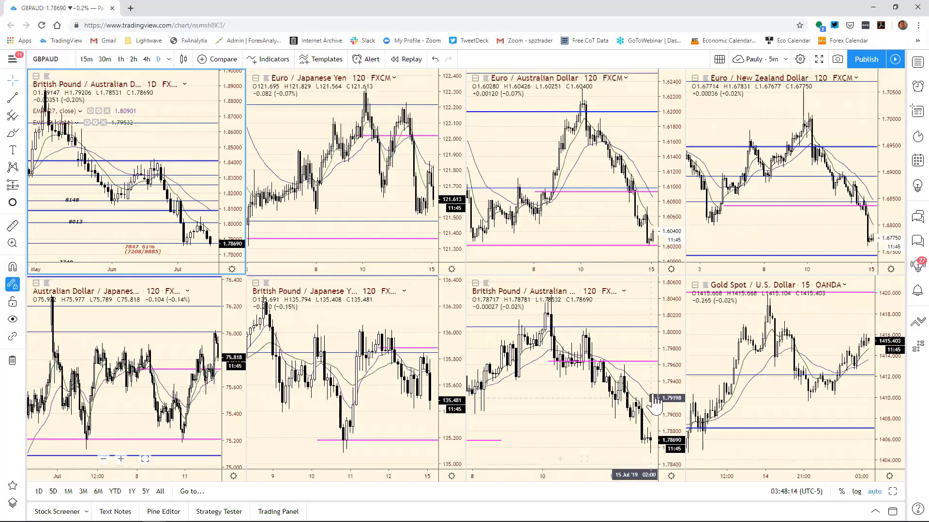
click(675, 390)
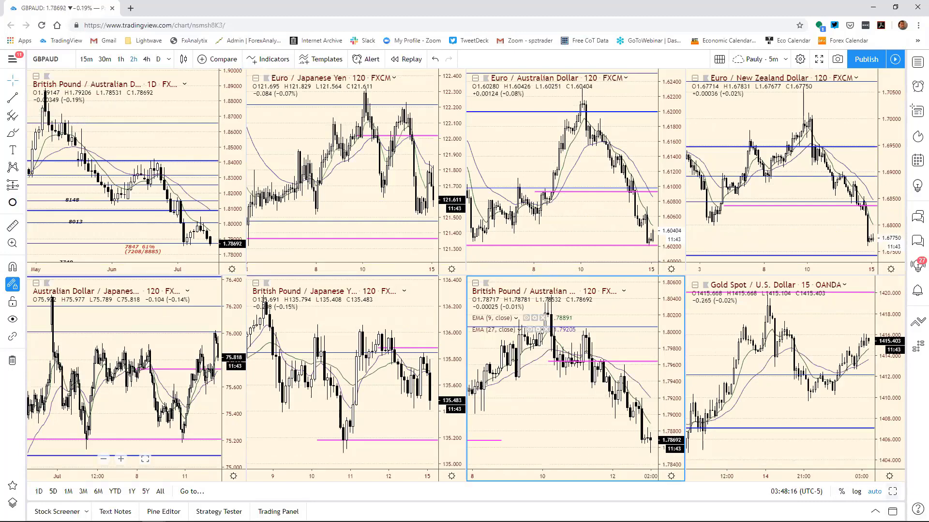
key(alt+Return)
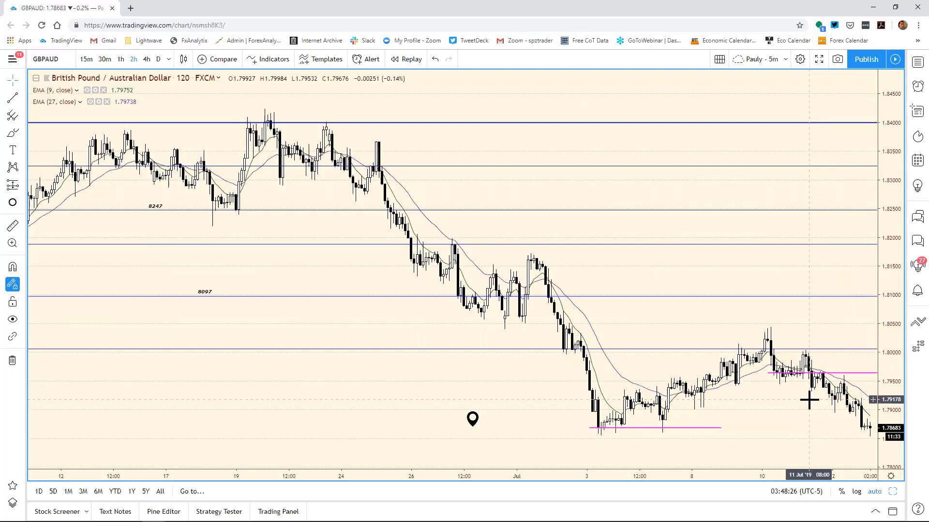
- Lower the upper magenta resistance ray to about 1.7933, then return to Excel
click(801, 373)
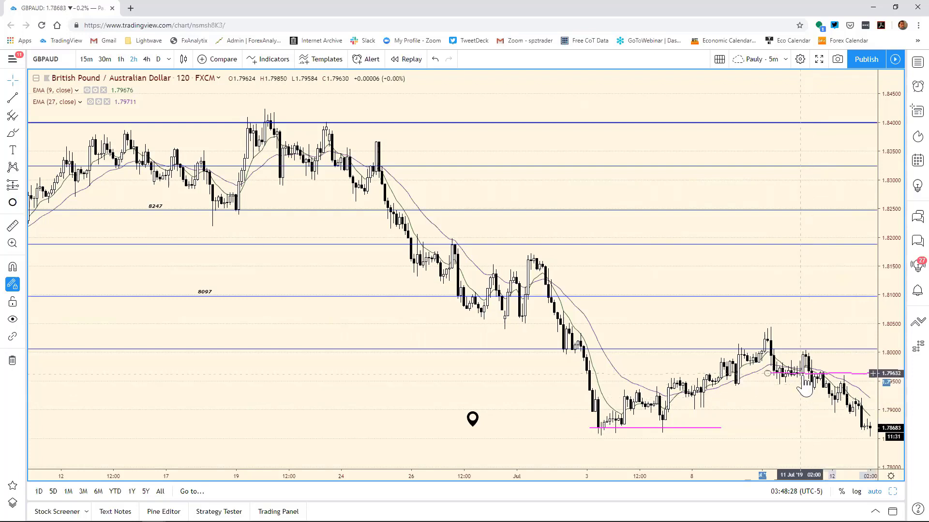
mouse_move(805, 387)
mouse_down()
mouse_move(851, 409)
mouse_move(716, 415)
mouse_move(720, 404)
mouse_up()
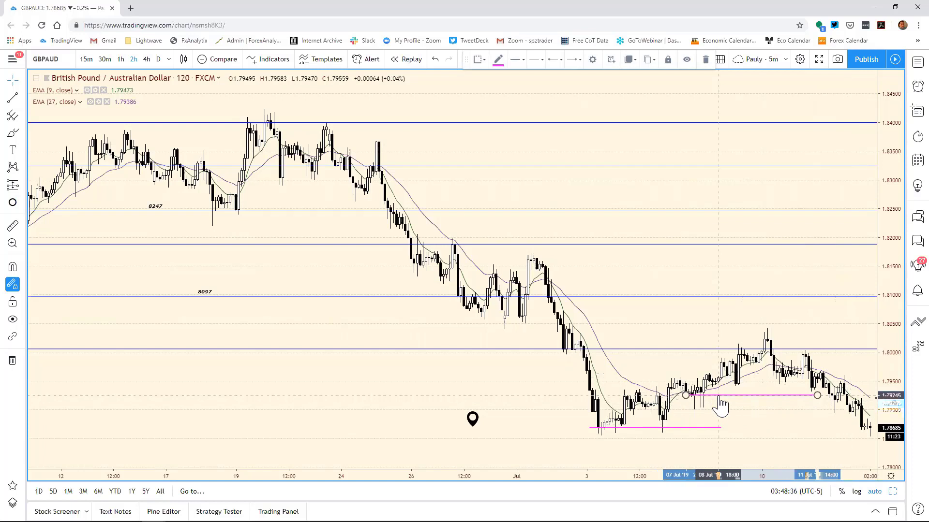
mouse_move(721, 406)
mouse_down()
mouse_move(792, 398)
mouse_move(822, 408)
mouse_up()
click(688, 456)
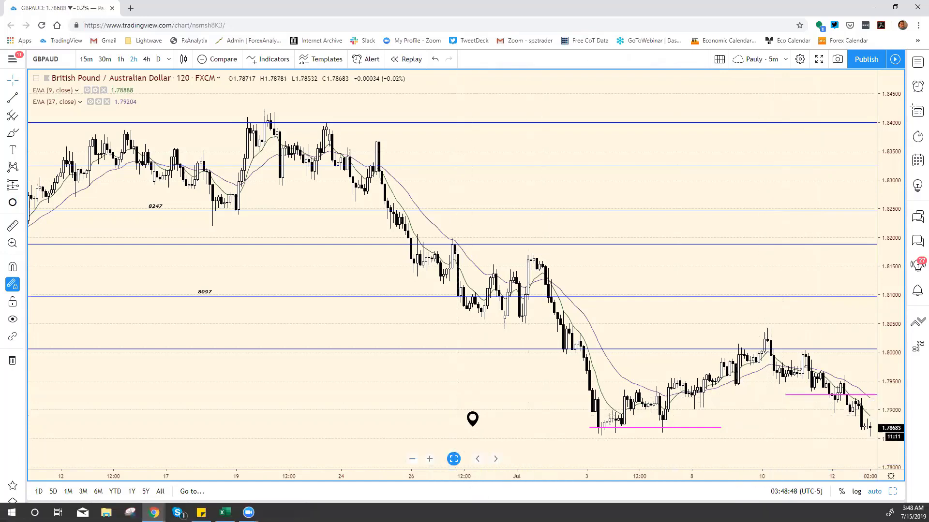
click(224, 513)
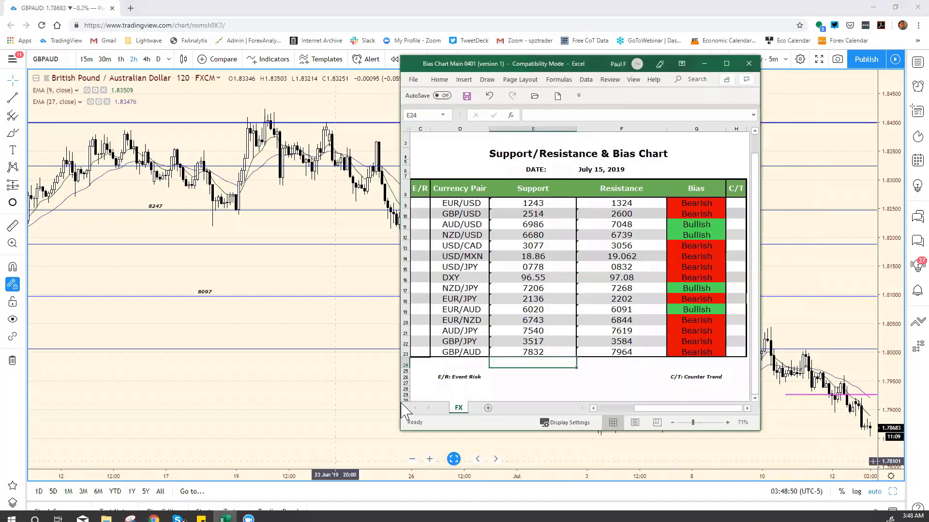
- Change the GBP/AUD resistance in F23 from 7964 to 7925
click(624, 352)
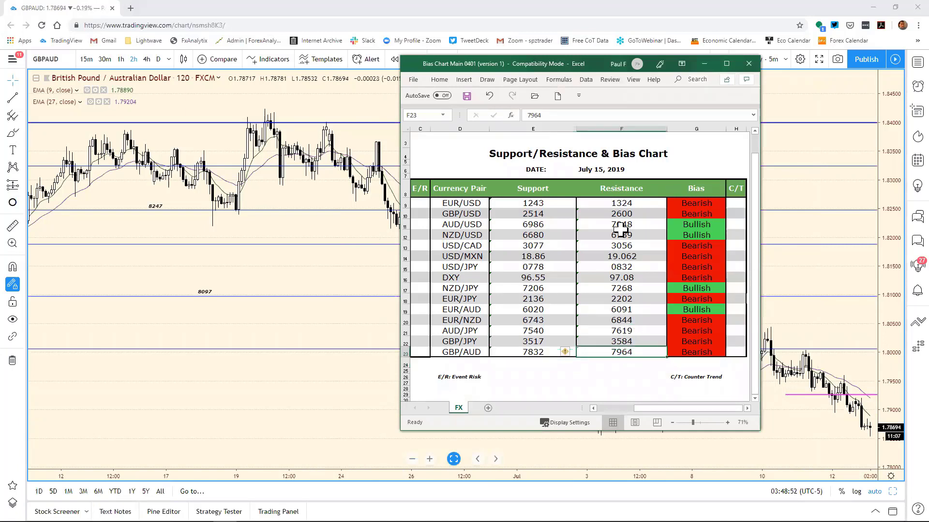
click(559, 115)
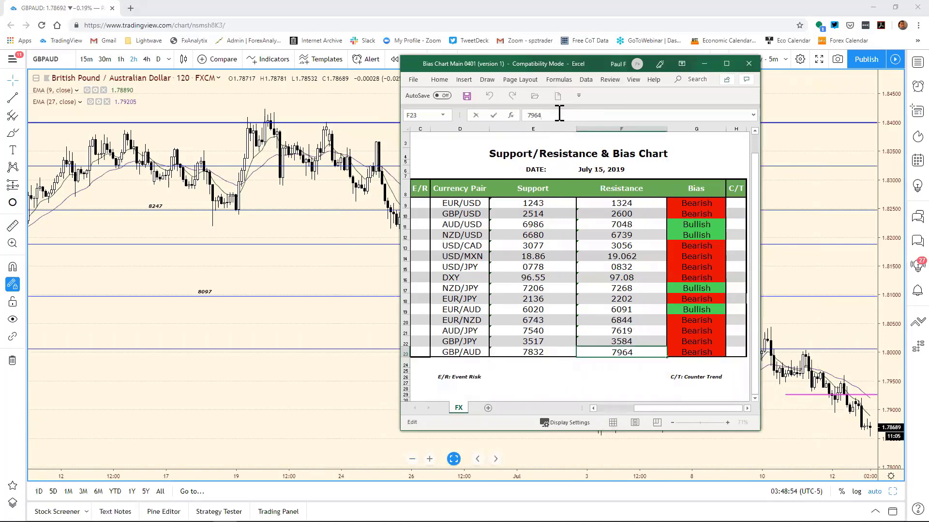
key(BackSpace)
text(25)
key(Return)
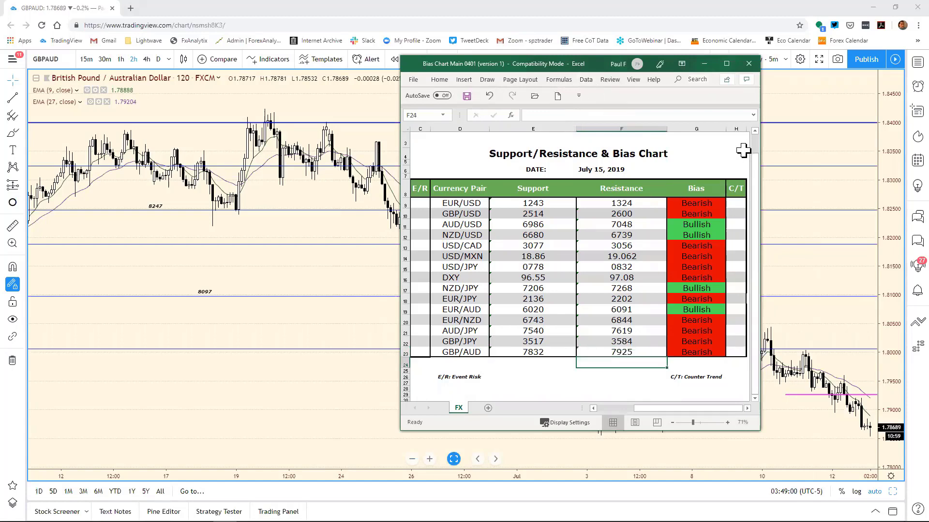
- Save the updated bias workbook from the File menu
drag(756, 162, 756, 148)
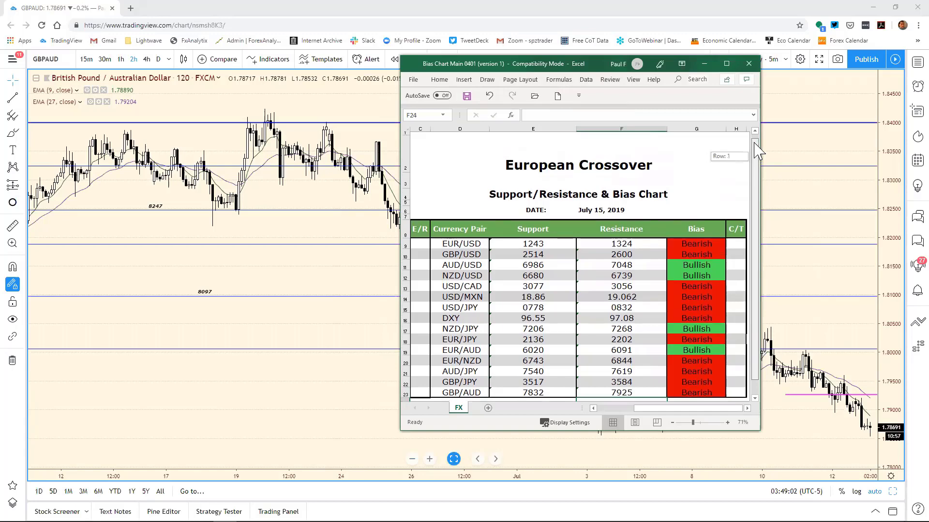
click(418, 85)
click(430, 189)
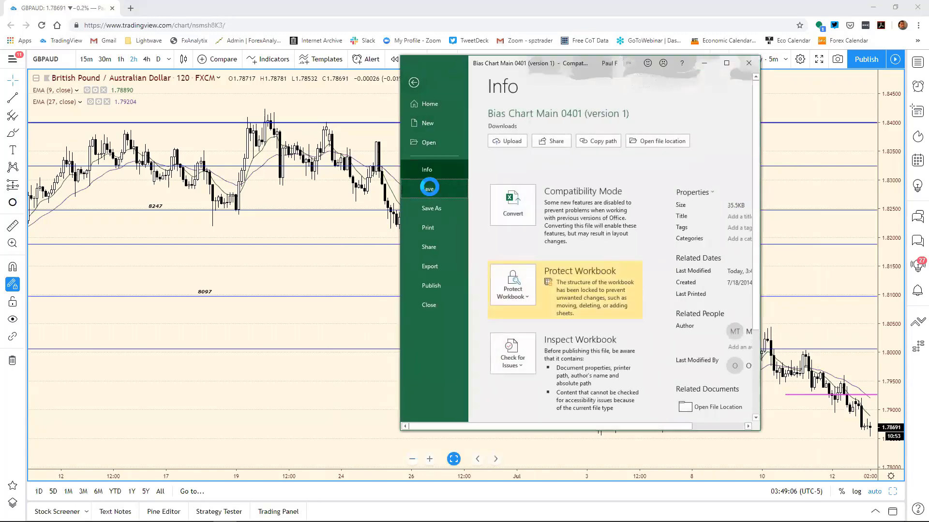